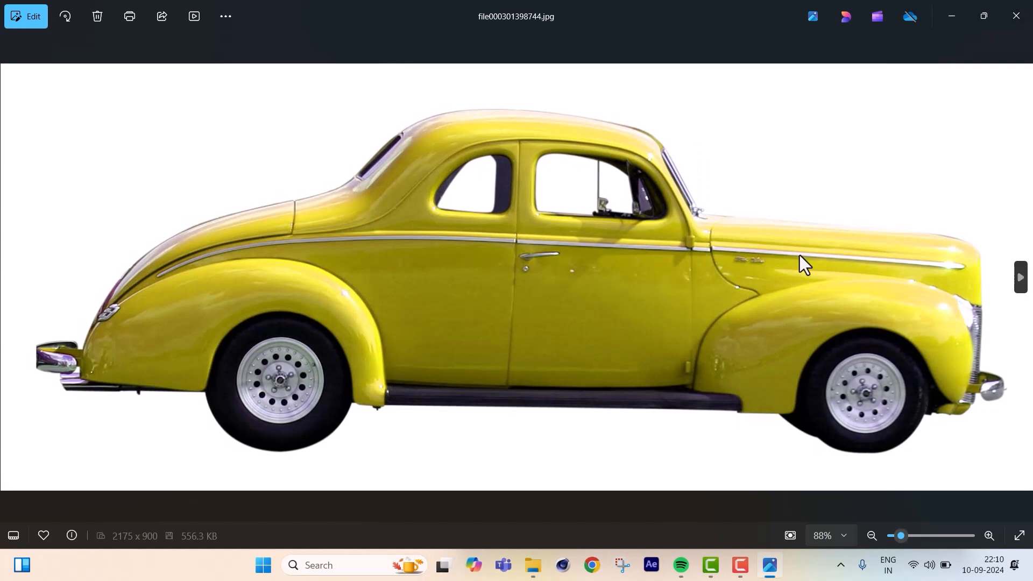
# Browse through the source photos of the car, asphalt, lighthouse, mountain meadow, clouds and tree.
pyautogui.click(1020, 278)
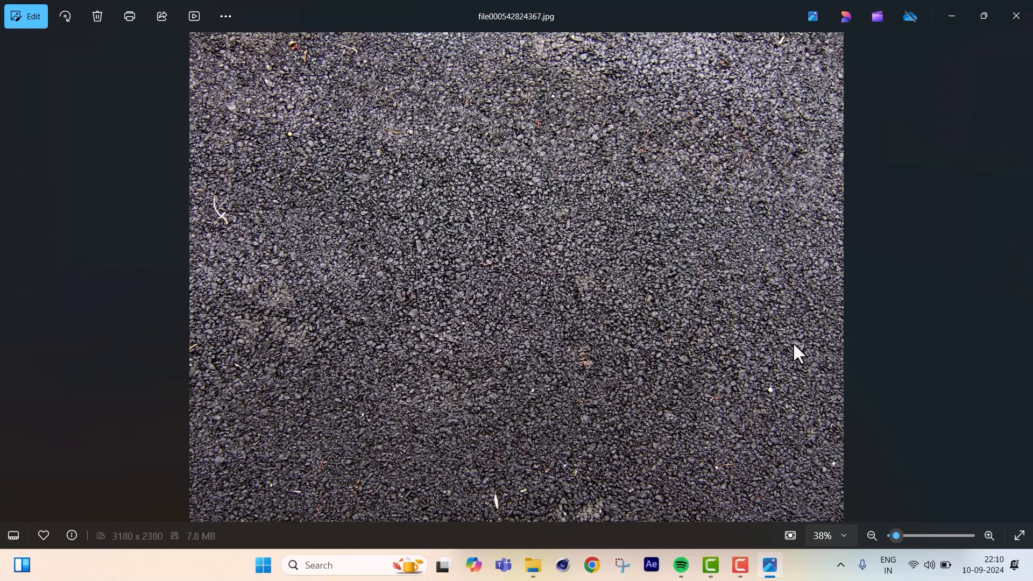
pyautogui.click(1024, 283)
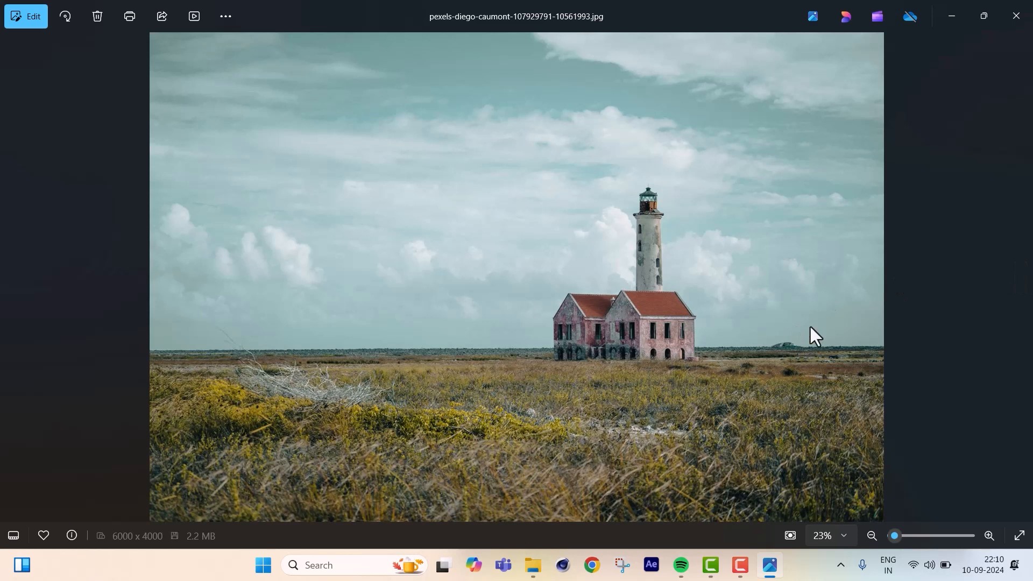
pyautogui.click(1016, 277)
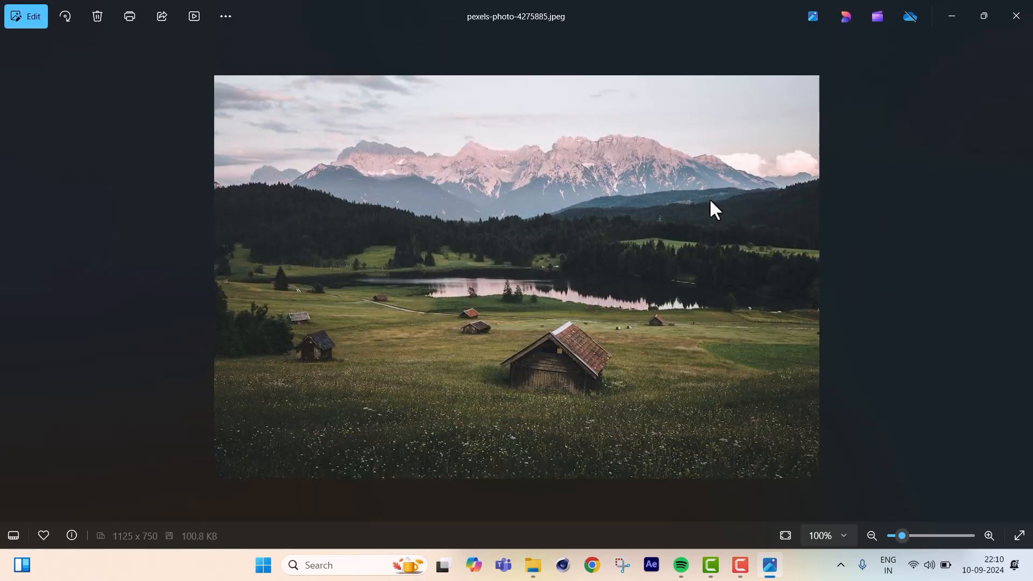
pyautogui.click(1021, 278)
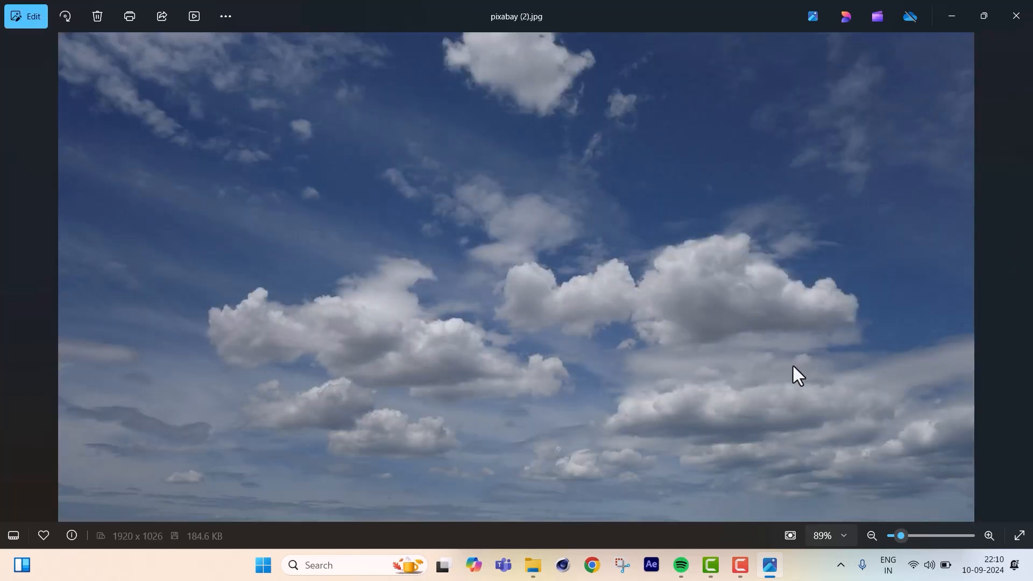
pyautogui.click(1021, 278)
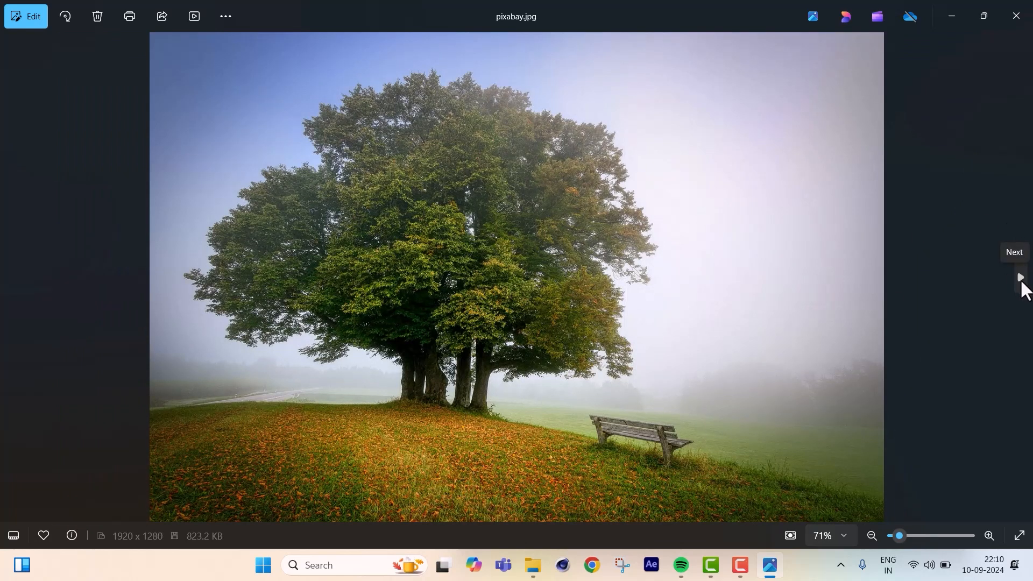
pyautogui.click(1021, 278)
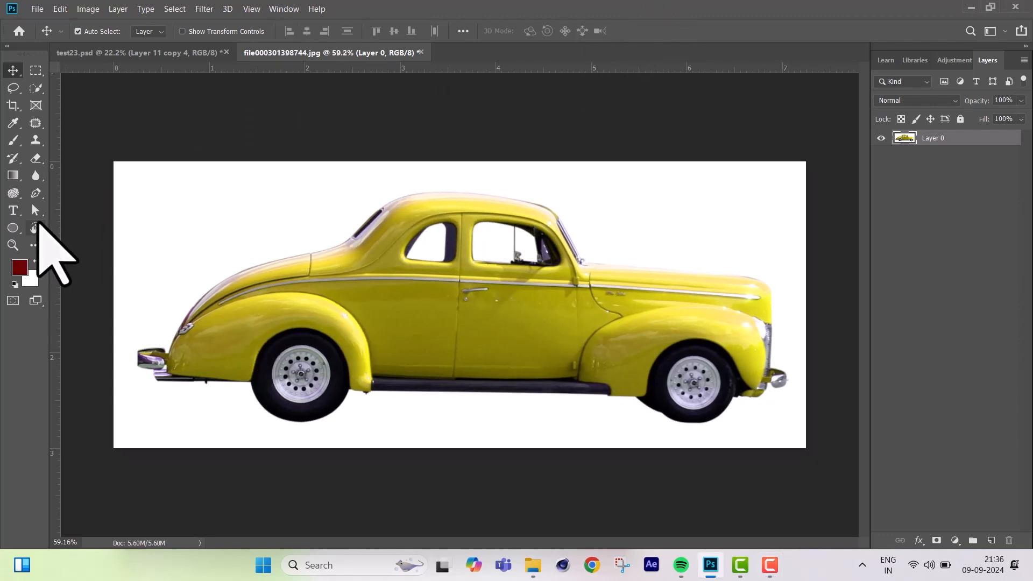
# Start a Pen tool path in Path mode beside the rear bumper and curve it up the car's tail.
pyautogui.click(35, 194)
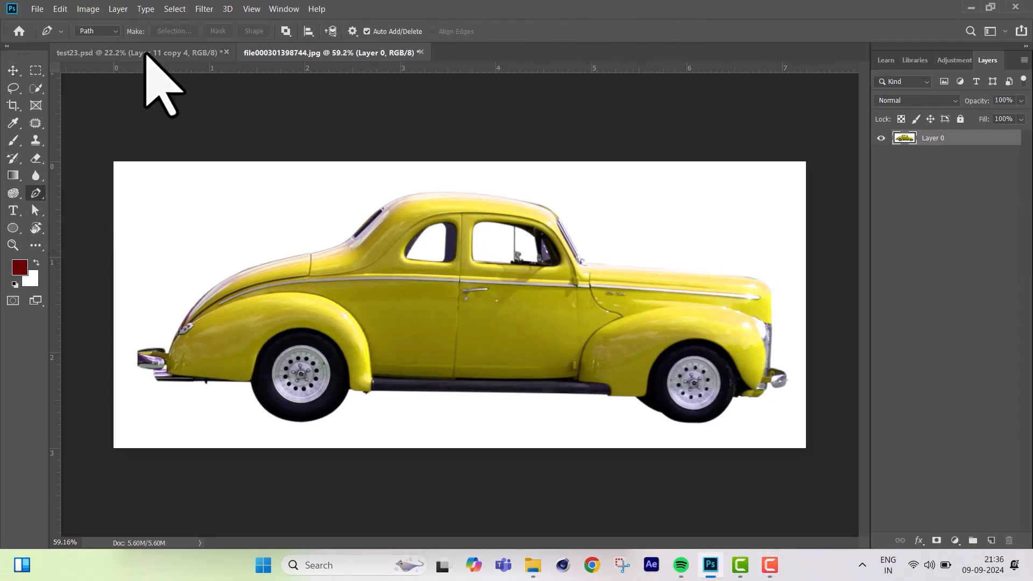
pyautogui.click(114, 32)
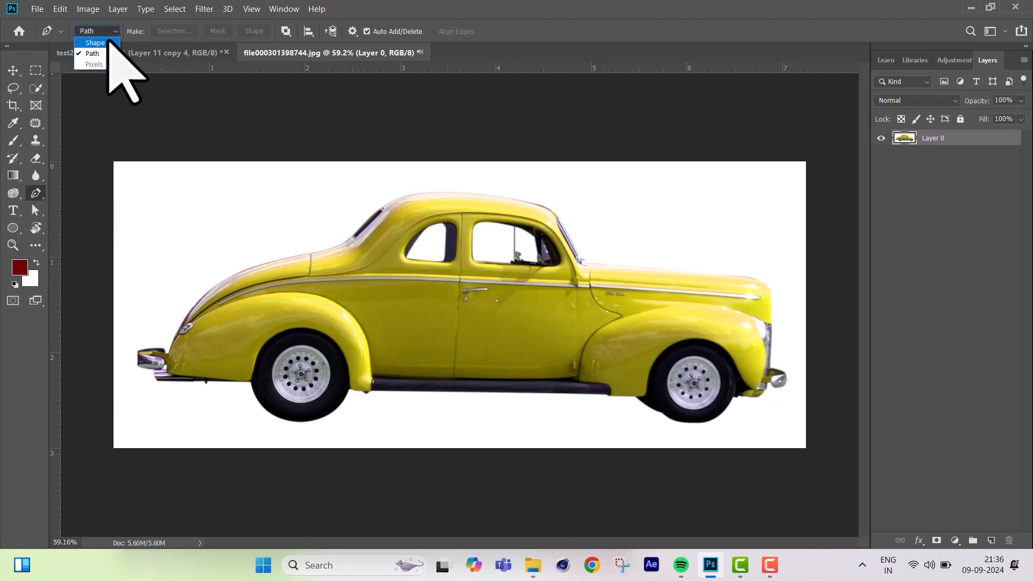
pyautogui.click(102, 54)
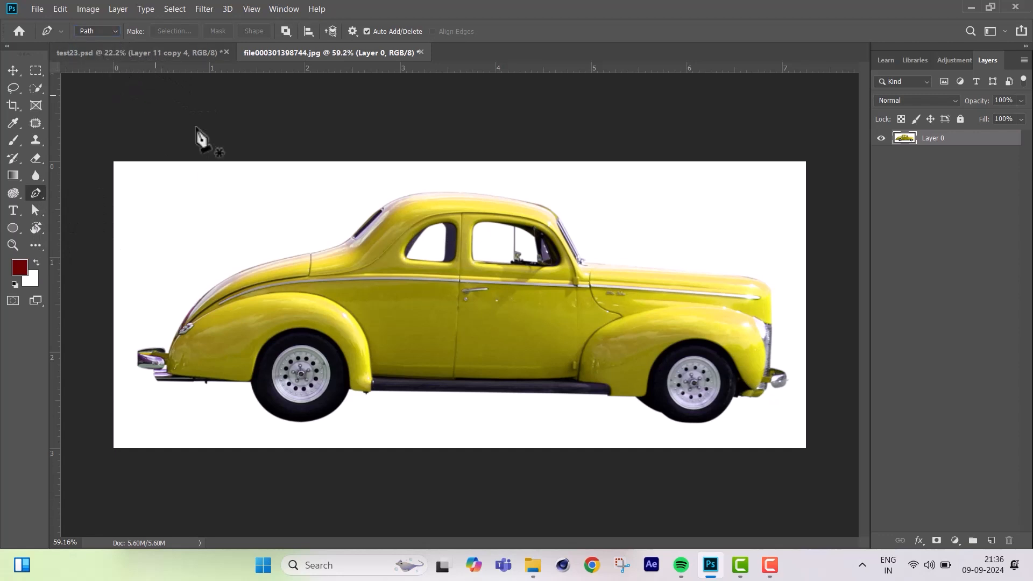
pyautogui.scroll(5, 178, 365)
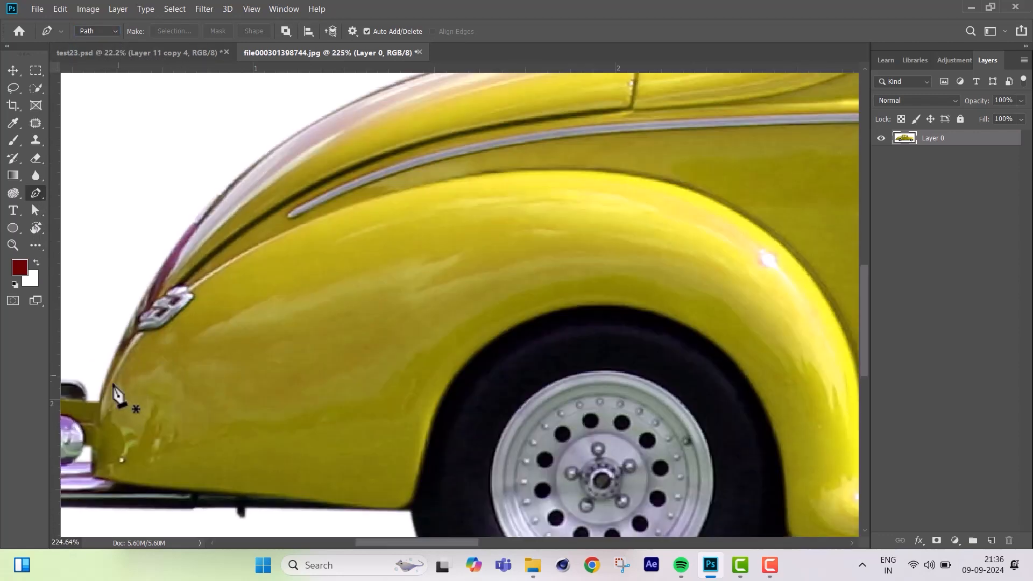
pyautogui.click(99, 401)
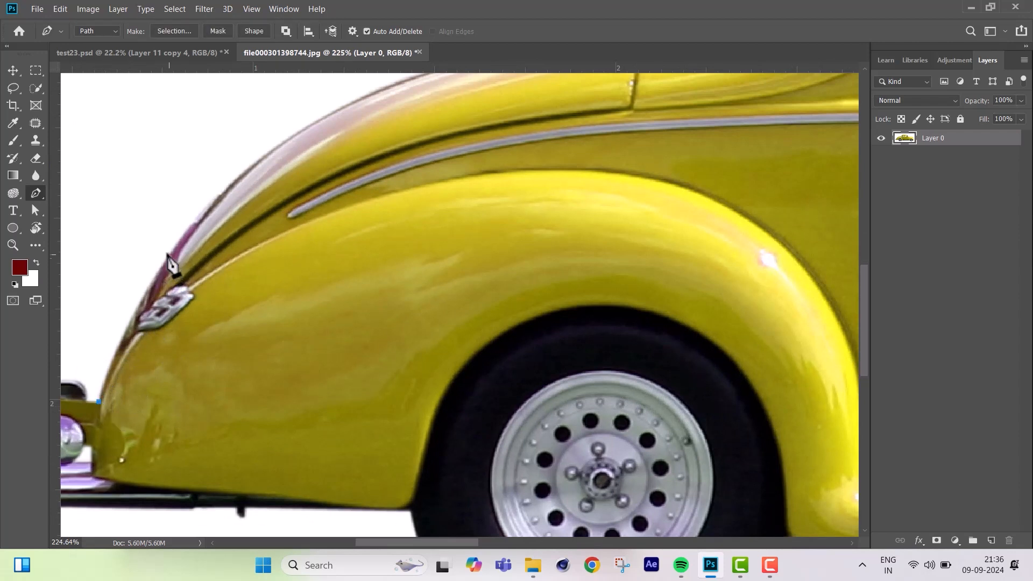
pyautogui.moveTo(192, 222); pyautogui.dragTo(243, 168)
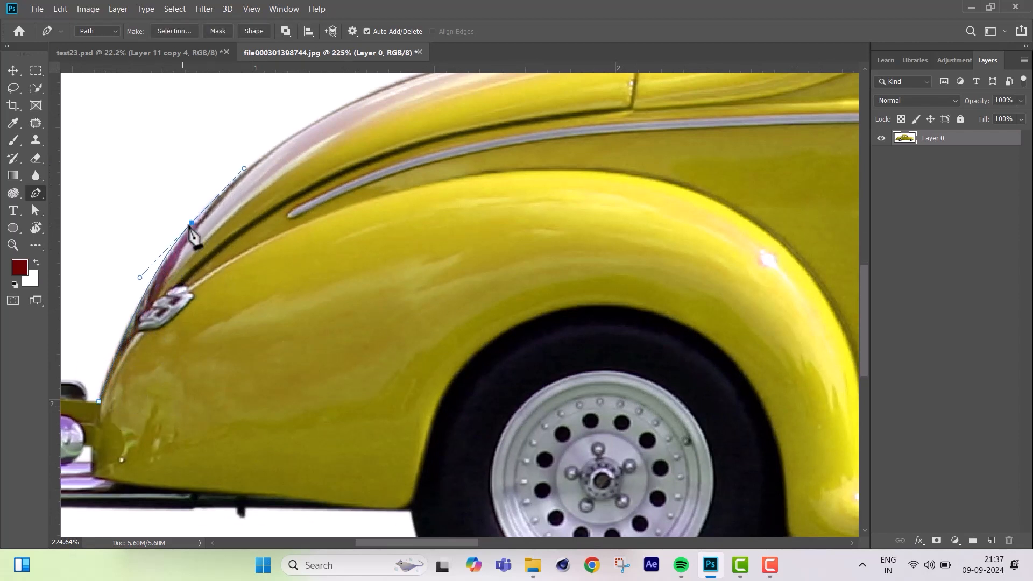
pyautogui.click(192, 222)
# Continue the path along the trunk's upper edge to the base of the rear window.
pyautogui.scroll(5, 264, 228)
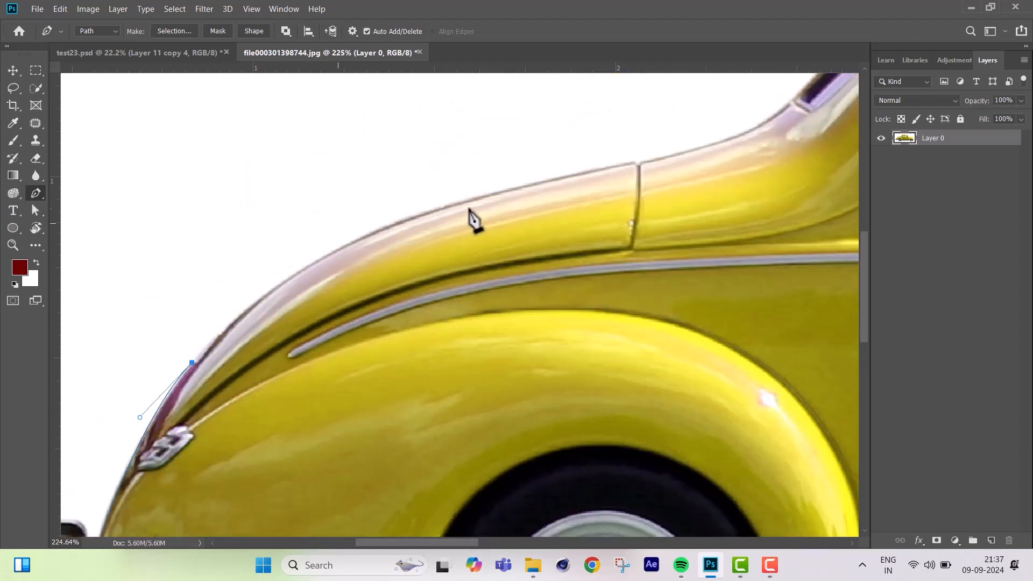
pyautogui.moveTo(468, 200); pyautogui.dragTo(609, 186)
pyautogui.keyDown('alt'); pyautogui.click(469, 201); pyautogui.keyUp('alt')
pyautogui.moveTo(640, 196); pyautogui.dragTo(489, 230)
pyautogui.scroll(5, 440, 242)
pyautogui.click(443, 234)
pyautogui.scroll(-3, 450, 226)
pyautogui.moveTo(619, 177); pyautogui.dragTo(541, 163)
pyautogui.keyDown('alt'); pyautogui.click(496, 217); pyautogui.keyUp('alt')
# Extend the path up the rear window and over the roof to its front curve.
pyautogui.scroll(5, 516, 221)
pyautogui.moveTo(667, 176); pyautogui.dragTo(712, 150)
pyautogui.keyDown('alt'); pyautogui.click(666, 176); pyautogui.keyUp('alt')
pyautogui.moveTo(839, 148); pyautogui.dragTo(511, 255)
pyautogui.moveTo(553, 206); pyautogui.dragTo(677, 199)
pyautogui.keyDown('alt'); pyautogui.click(553, 206); pyautogui.keyUp('alt')
pyautogui.scroll(-4, 557, 209)
pyautogui.moveTo(826, 222); pyautogui.dragTo(538, 226)
pyautogui.moveTo(679, 250); pyautogui.dragTo(850, 304)
pyautogui.keyDown('alt'); pyautogui.click(679, 250); pyautogui.keyUp('alt')
# Trace the path down the windshield and around its base to the start of the hood.
pyautogui.scroll(5, 766, 310)
pyautogui.moveTo(638, 252); pyautogui.dragTo(691, 327)
pyautogui.keyDown('alt'); pyautogui.click(639, 252); pyautogui.keyUp('alt')
pyautogui.moveTo(753, 409); pyautogui.dragTo(671, 292)
pyautogui.moveTo(680, 360); pyautogui.dragTo(704, 413)
pyautogui.keyDown('alt'); pyautogui.click(680, 360); pyautogui.keyUp('alt')
pyautogui.moveTo(706, 377); pyautogui.dragTo(718, 384)
pyautogui.moveTo(702, 391)
pyautogui.mouseDown()
pyautogui.moveTo(688, 390)
pyautogui.moveTo(719, 401)
pyautogui.mouseUp()
pyautogui.keyDown('alt'); pyautogui.click(714, 400); pyautogui.keyUp('alt')
pyautogui.moveTo(802, 288); pyautogui.dragTo(446, 246)
pyautogui.click(479, 369)
# Trace the path along the hood and down the nose and grille to the front bumper.
pyautogui.scroll(-5, 480, 370)
pyautogui.moveTo(796, 393); pyautogui.dragTo(550, 346)
pyautogui.moveTo(694, 361); pyautogui.dragTo(718, 367)
pyautogui.keyDown('alt'); pyautogui.click(694, 362); pyautogui.keyUp('alt')
pyautogui.moveTo(819, 412); pyautogui.dragTo(843, 456)
pyautogui.keyDown('alt'); pyautogui.click(820, 412); pyautogui.keyUp('alt')
pyautogui.moveTo(826, 522); pyautogui.dragTo(637, 475)
pyautogui.scroll(-7, 643, 448)
pyautogui.click(633, 439)
pyautogui.scroll(-3, 633, 473)
# Outline the front bumper with curved and corner anchor points back to the bottom of the grille.
pyautogui.moveTo(690, 390); pyautogui.dragTo(589, 452)
pyautogui.keyDown('alt'); pyautogui.click(691, 390); pyautogui.keyUp('alt')
pyautogui.click(691, 399)
pyautogui.keyDown('alt'); pyautogui.click(691, 411); pyautogui.keyUp('alt')
pyautogui.keyDown('alt'); pyautogui.click(645, 436); pyautogui.keyUp('alt')
pyautogui.click(634, 420)
pyautogui.click(623, 420)
# Trace the body's lower edge behind the front bumper up to the front tire.
pyautogui.keyDown('alt'); pyautogui.click(610, 449); pyautogui.keyUp('alt')
pyautogui.moveTo(567, 471); pyautogui.dragTo(526, 470)
pyautogui.keyDown('alt'); pyautogui.click(567, 470); pyautogui.keyUp('alt')
pyautogui.click(533, 470)
pyautogui.click(516, 471)
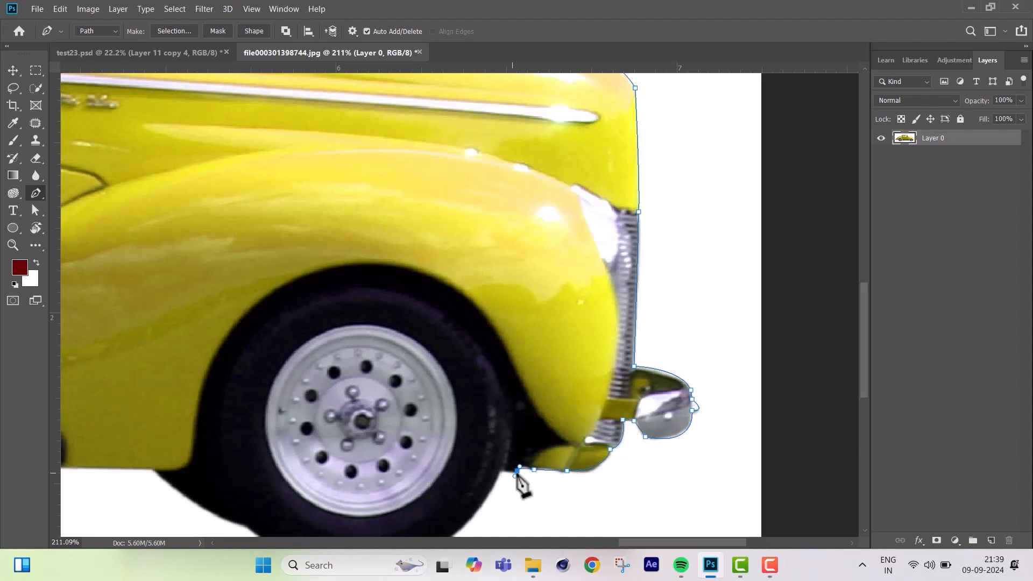
pyautogui.click(501, 471)
# Curve the path around the bottom of the front tire to the front fender's lower edge.
pyautogui.scroll(-5, 503, 471)
pyautogui.scroll(5, 522, 390)
pyautogui.moveTo(481, 415); pyautogui.dragTo(385, 420)
pyautogui.keyDown('alt'); pyautogui.click(480, 416); pyautogui.keyUp('alt')
pyautogui.moveTo(362, 380); pyautogui.dragTo(334, 343)
pyautogui.keyDown('alt'); pyautogui.click(362, 380); pyautogui.keyUp('alt')
pyautogui.moveTo(275, 326); pyautogui.dragTo(653, 323)
pyautogui.keyDown('alt'); pyautogui.click(275, 325); pyautogui.keyUp('alt')
# Run the path along the front fender's lower edge and under the running board to the rear fender.
pyautogui.click(572, 313)
pyautogui.scroll(5, 584, 321)
pyautogui.moveTo(551, 297); pyautogui.dragTo(532, 296)
pyautogui.keyDown('alt'); pyautogui.click(551, 298); pyautogui.keyUp('alt')
pyautogui.scroll(-8, 533, 334)
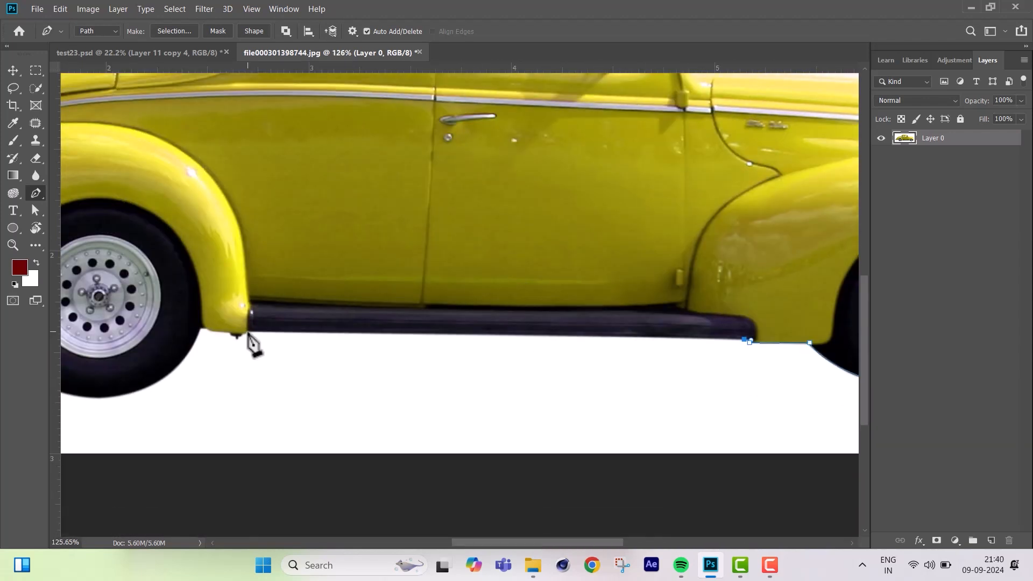
pyautogui.moveTo(247, 334); pyautogui.dragTo(387, 343)
# Trace the small tab and lower edge of the rear fender up to the rear tire.
pyautogui.scroll(7, 385, 350)
pyautogui.click(393, 300)
pyautogui.moveTo(381, 307); pyautogui.dragTo(376, 308)
pyautogui.moveTo(372, 311); pyautogui.dragTo(349, 281)
pyautogui.scroll(5, 368, 312)
pyautogui.click(373, 322)
pyautogui.click(364, 321)
pyautogui.click(364, 309)
pyautogui.keyDown('alt'); pyautogui.click(339, 291); pyautogui.keyUp('alt')
pyautogui.moveTo(233, 272); pyautogui.dragTo(205, 248)
pyautogui.keyDown('alt'); pyautogui.click(232, 273); pyautogui.keyUp('alt')
pyautogui.click(207, 273)
# Curve the path around the bottom of the rear tire to the body edge behind it.
pyautogui.scroll(-5, 225, 280)
pyautogui.moveTo(359, 377); pyautogui.dragTo(180, 392)
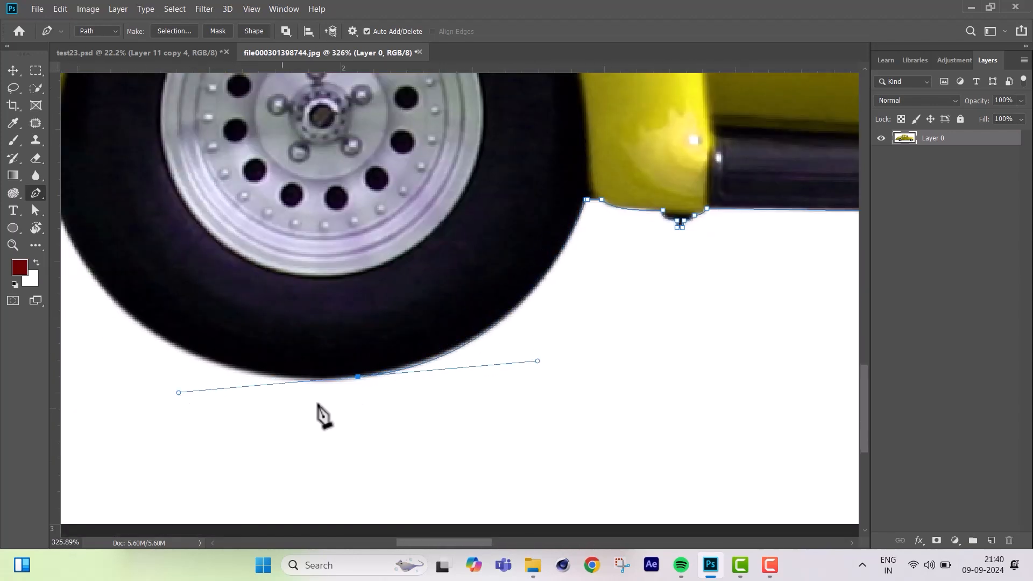
pyautogui.keyDown('alt'); pyautogui.click(358, 377); pyautogui.keyUp('alt')
pyautogui.moveTo(301, 350); pyautogui.dragTo(635, 419)
pyautogui.moveTo(380, 229); pyautogui.dragTo(311, 59)
pyautogui.keyDown('alt'); pyautogui.click(380, 266); pyautogui.keyUp('alt')
# Trace the underbody edge behind the rear tire, including the small tab hanging below it.
pyautogui.moveTo(237, 296); pyautogui.dragTo(541, 349)
pyautogui.click(445, 314)
pyautogui.click(443, 326)
pyautogui.click(432, 323)
pyautogui.click(431, 314)
pyautogui.click(375, 312)
pyautogui.click(369, 315)
# Outline the bracket and rear bumper, then close the path at its starting point.
pyautogui.click(146, 271)
pyautogui.click(158, 269)
pyautogui.moveTo(149, 250); pyautogui.dragTo(335, 271)
pyautogui.keyDown('alt'); pyautogui.click(149, 250); pyautogui.keyUp('alt')
pyautogui.moveTo(252, 256); pyautogui.dragTo(226, 235)
pyautogui.keyDown('alt'); pyautogui.click(252, 255); pyautogui.keyUp('alt')
pyautogui.moveTo(263, 163); pyautogui.dragTo(283, 143)
pyautogui.moveTo(435, 153); pyautogui.dragTo(440, 160)
pyautogui.keyDown('alt'); pyautogui.click(394, 152); pyautogui.keyUp('alt')
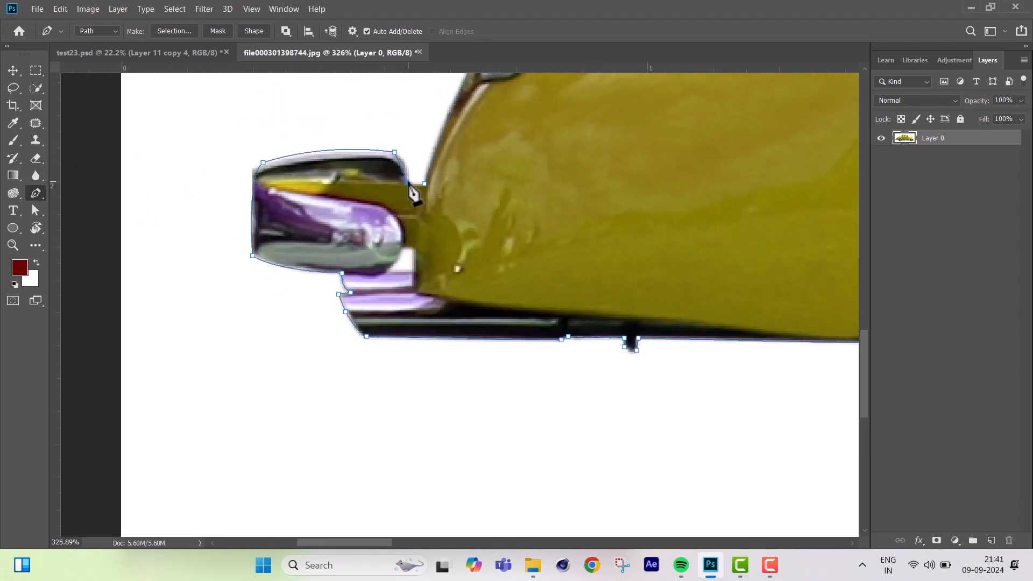
pyautogui.click(408, 182)
pyautogui.click(424, 183)
# Convert the path to a selection, invert it, delete the white background around the car and deselect.
pyautogui.scroll(-10, 465, 220)
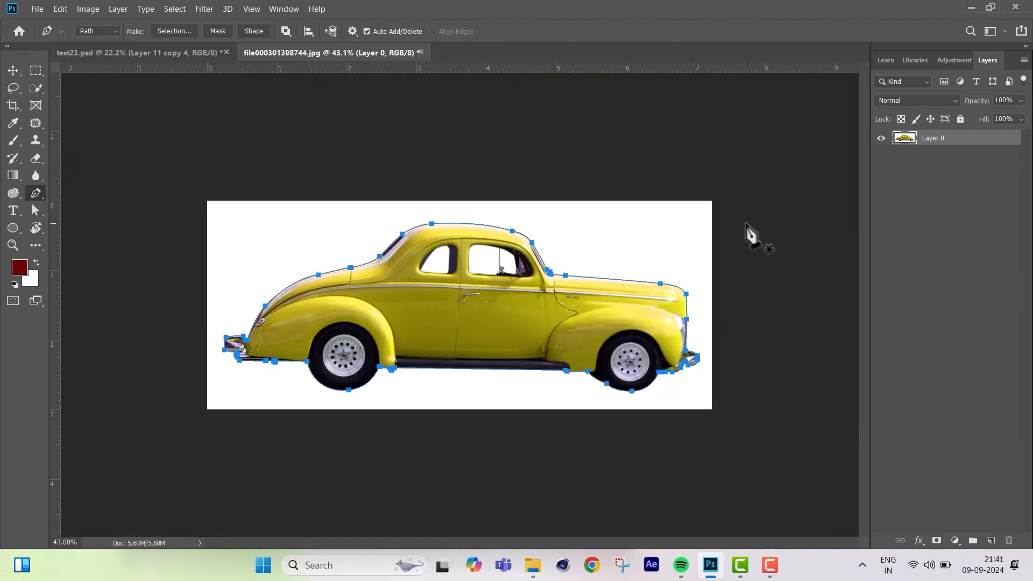
pyautogui.hotkey('ctrl', 'Return')
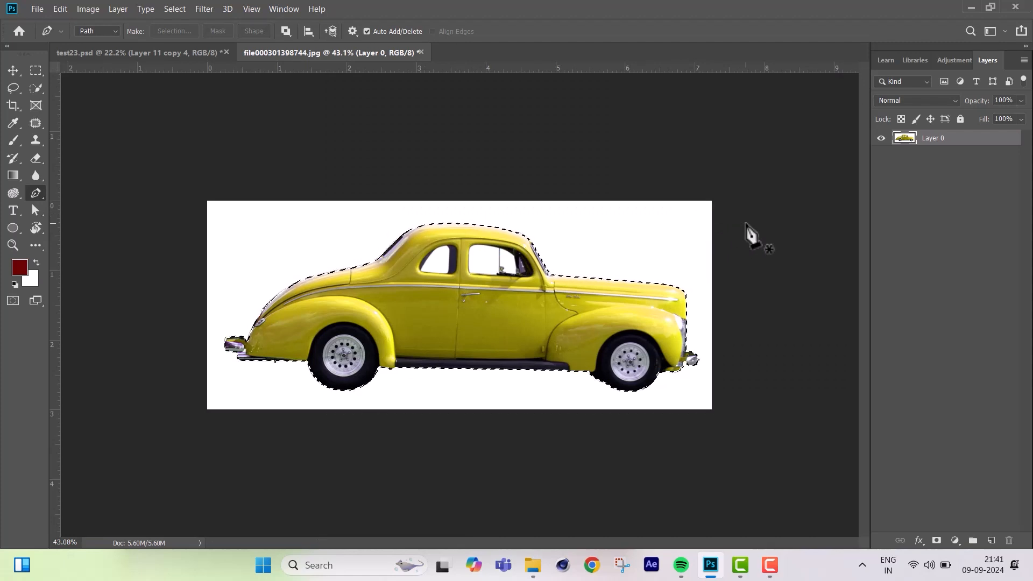
pyautogui.hotkey('ctrl', 'shift', 'i')
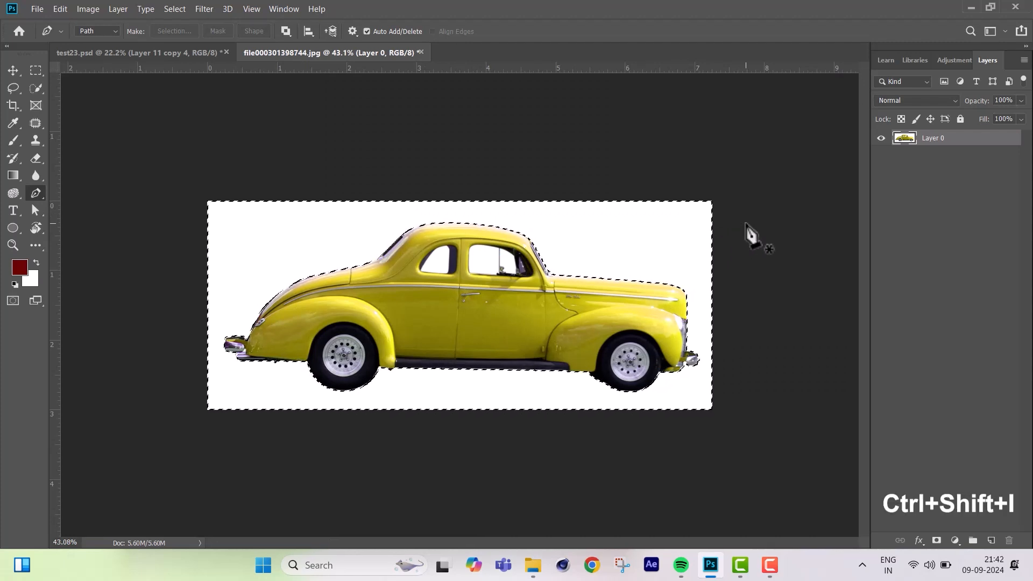
pyautogui.press('Delete')
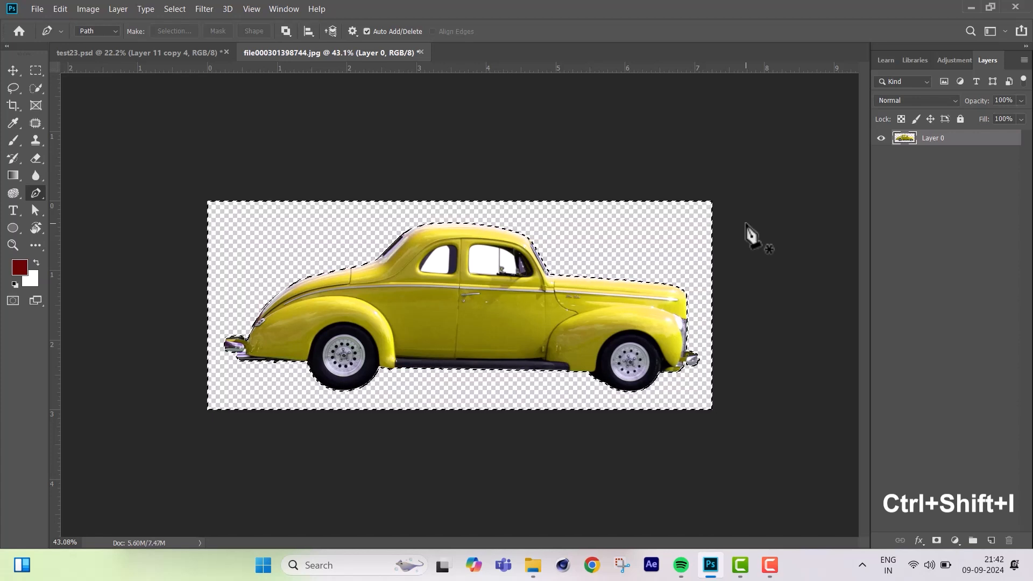
pyautogui.hotkey('ctrl', 'd')
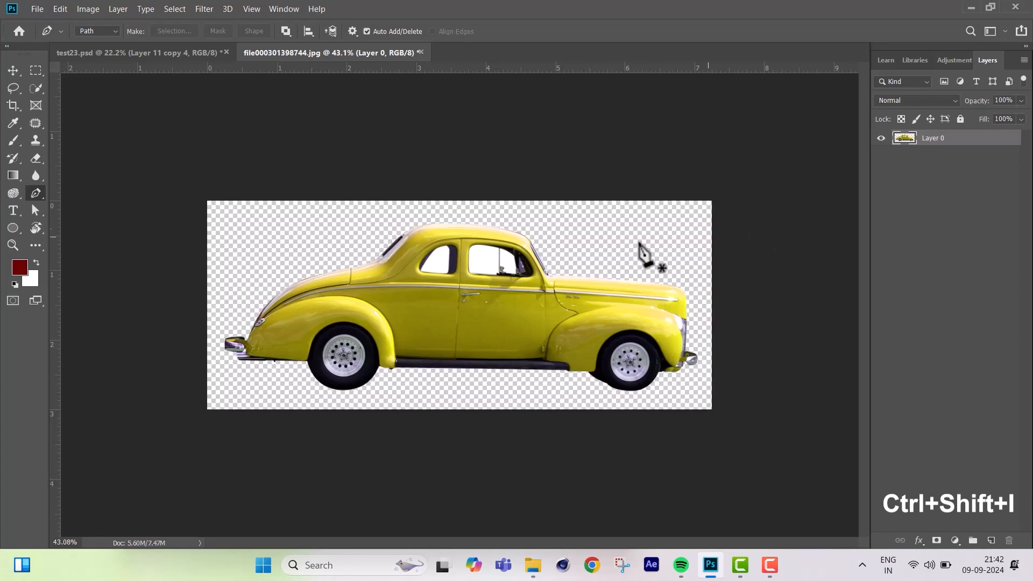
# Shift the car cutout slightly and inspect its edges against a dark red layer placed beneath it.
pyautogui.scroll(5, 510, 280)
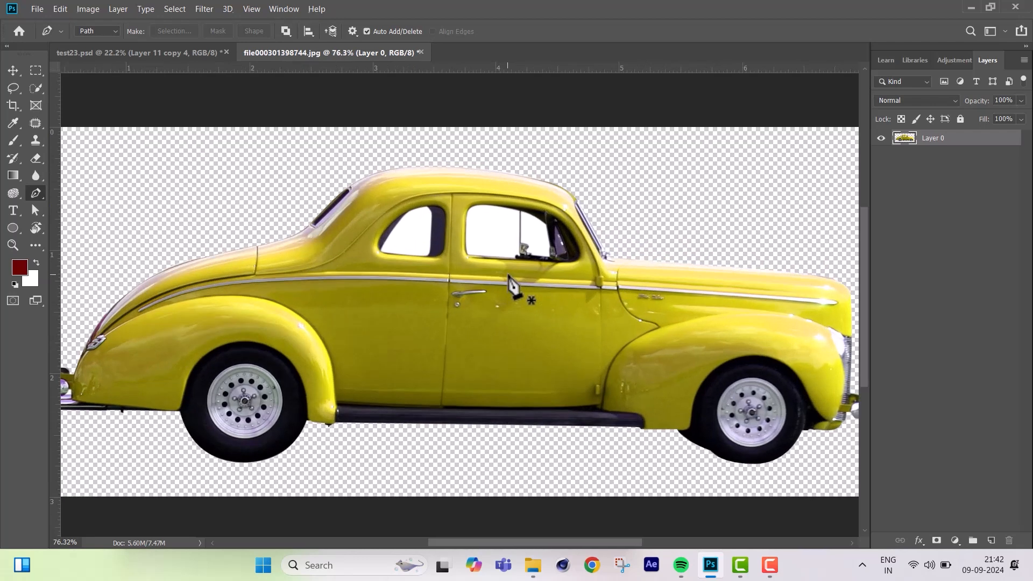
pyautogui.scroll(-2, 511, 282)
pyautogui.click(12, 70)
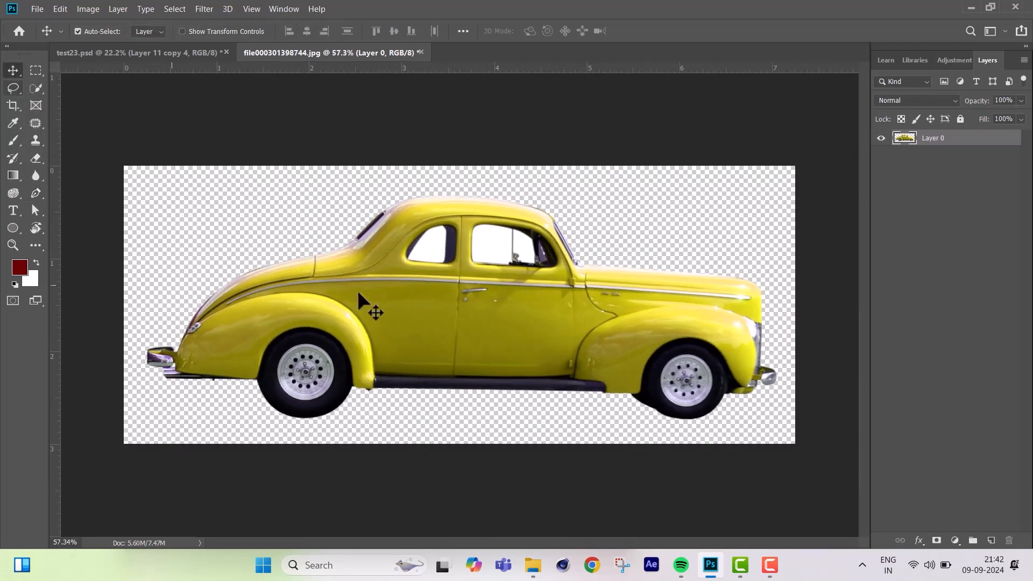
pyautogui.moveTo(468, 316)
pyautogui.mouseDown()
pyautogui.moveTo(465, 325)
pyautogui.moveTo(451, 313)
pyautogui.mouseUp()
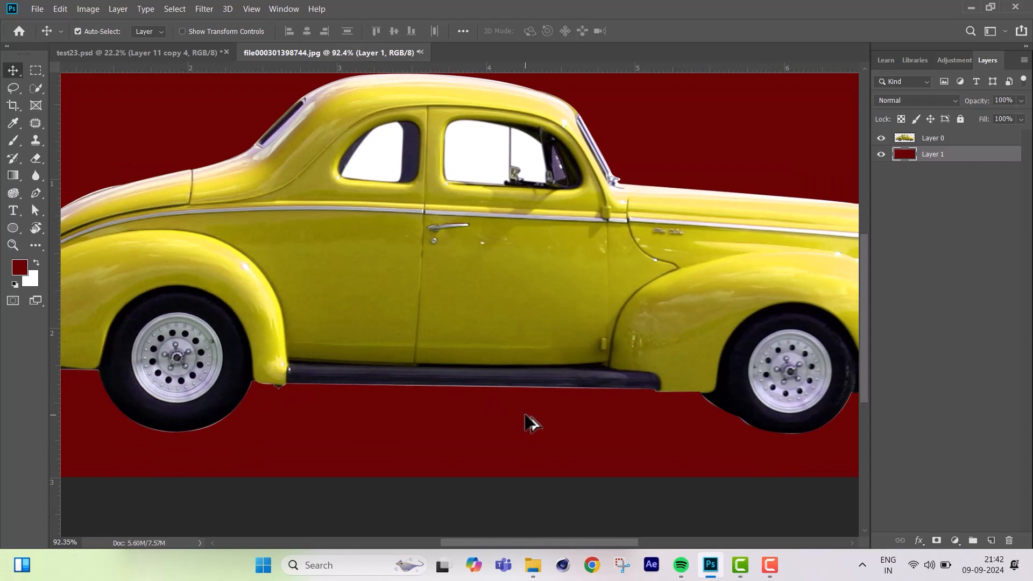
pyautogui.scroll(-3, 530, 422)
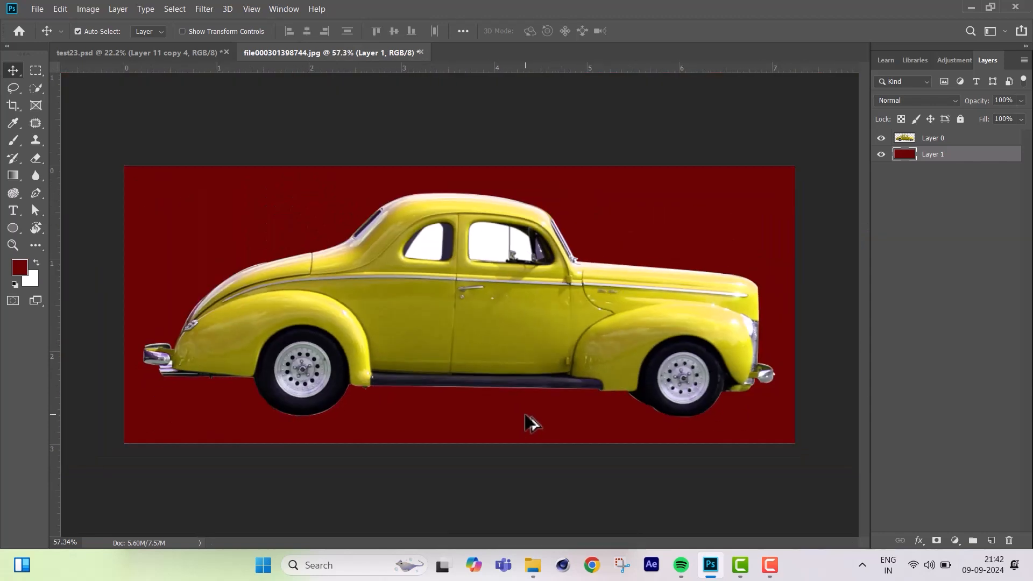
pyautogui.scroll(3, 538, 299)
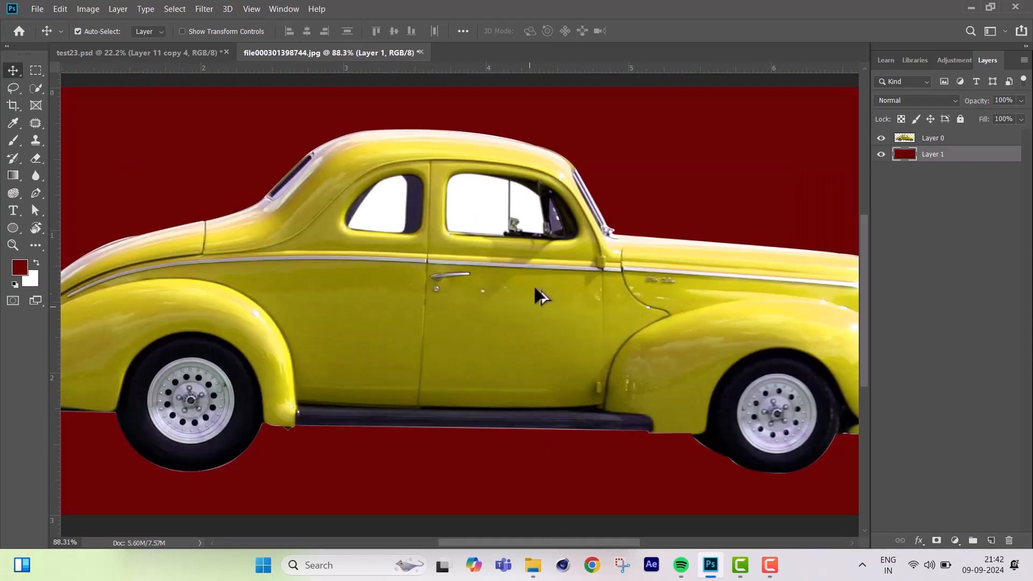
pyautogui.scroll(-2, 538, 294)
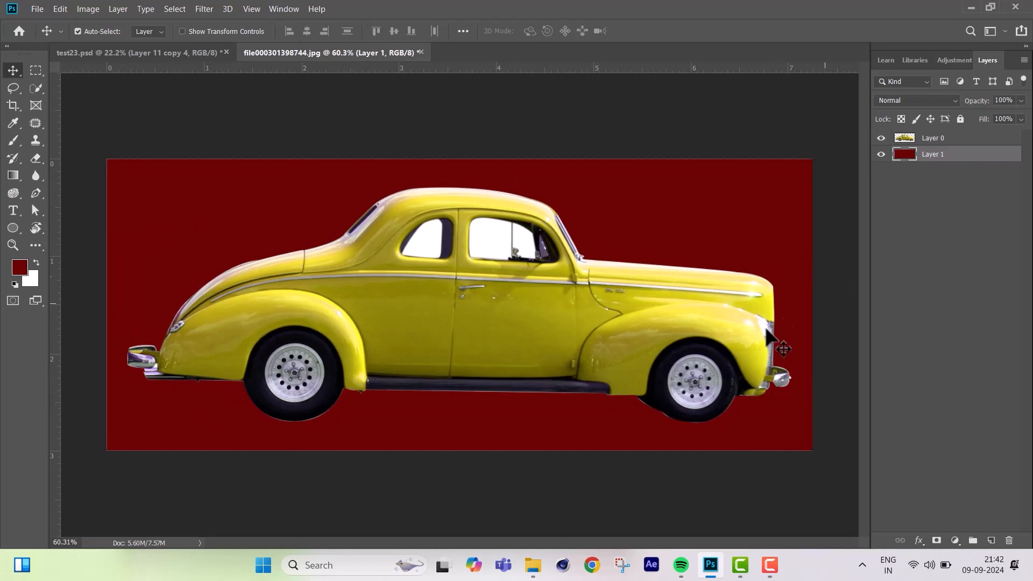
# Outline the white fringe under the rear tire on Layer 0 with the Pen tool, select it, delete it and deselect.
pyautogui.click(934, 138)
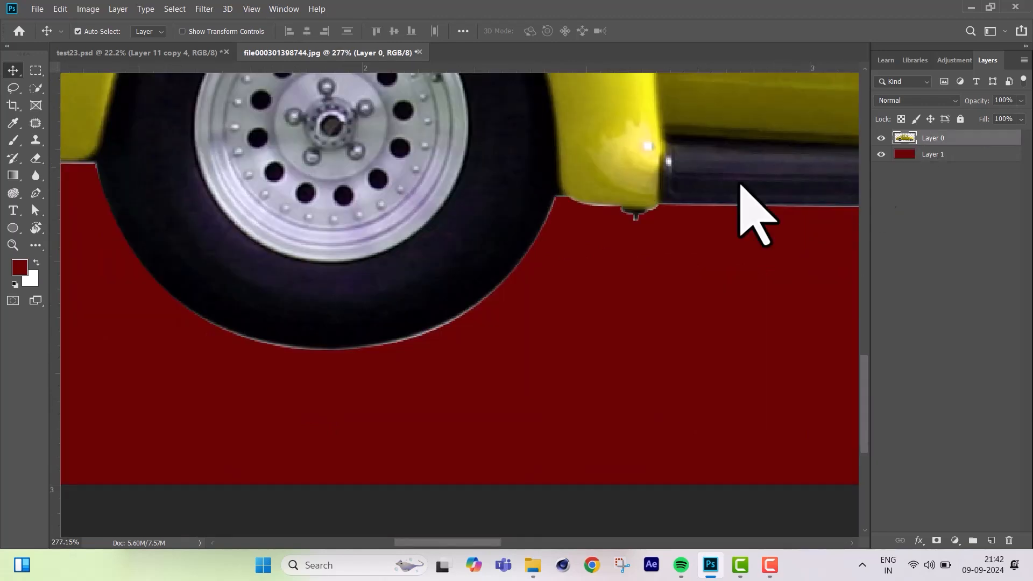
pyautogui.click(35, 193)
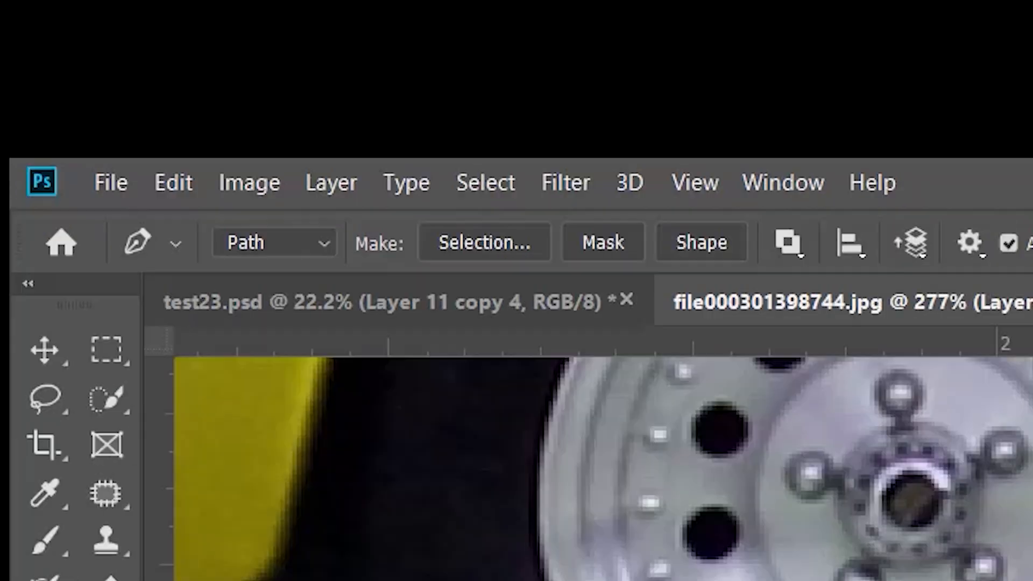
pyautogui.moveTo(503, 281); pyautogui.dragTo(646, 156)
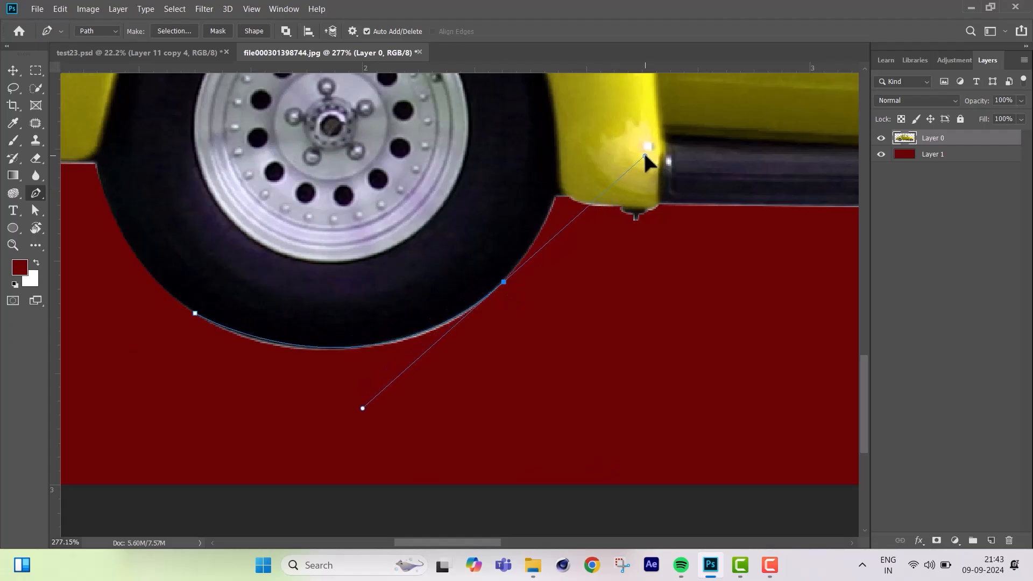
pyautogui.keyDown('alt'); pyautogui.click(503, 282); pyautogui.keyUp('alt')
pyautogui.click(500, 336)
pyautogui.click(413, 392)
pyautogui.click(283, 389)
pyautogui.click(192, 357)
pyautogui.click(194, 313)
pyautogui.hotkey('ctrl', 'Return')
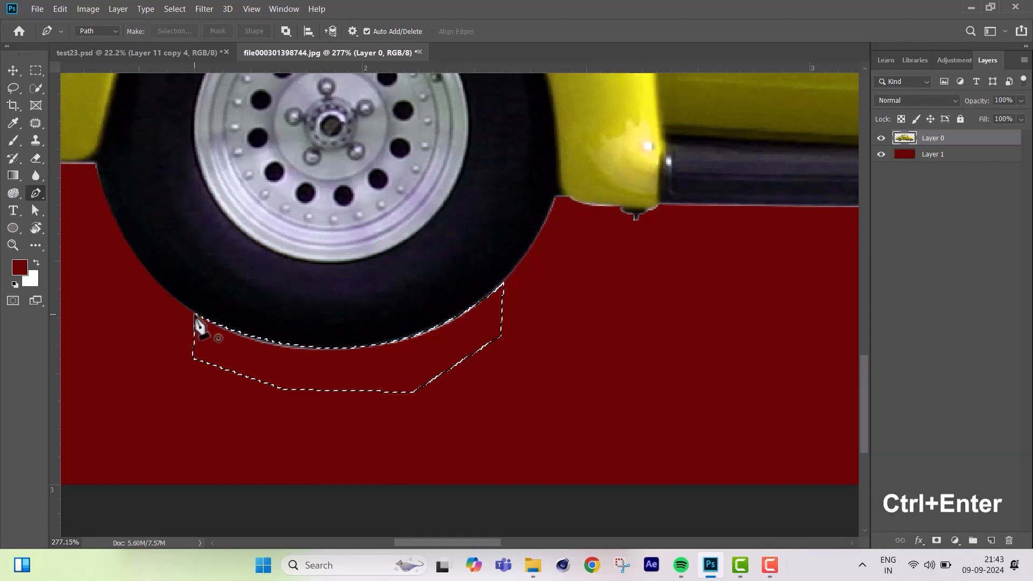
pyautogui.hotkey('ctrl', 'd')
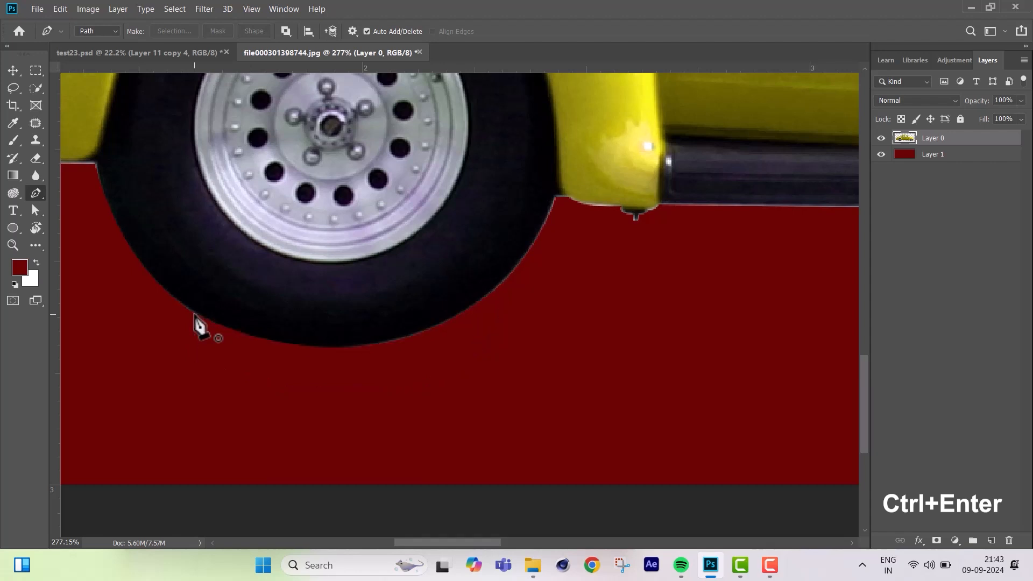
# Erase the light fringe at the rear tire's edge beside the yellow fender with a 4 px Eraser.
pyautogui.scroll(-1, 493, 285)
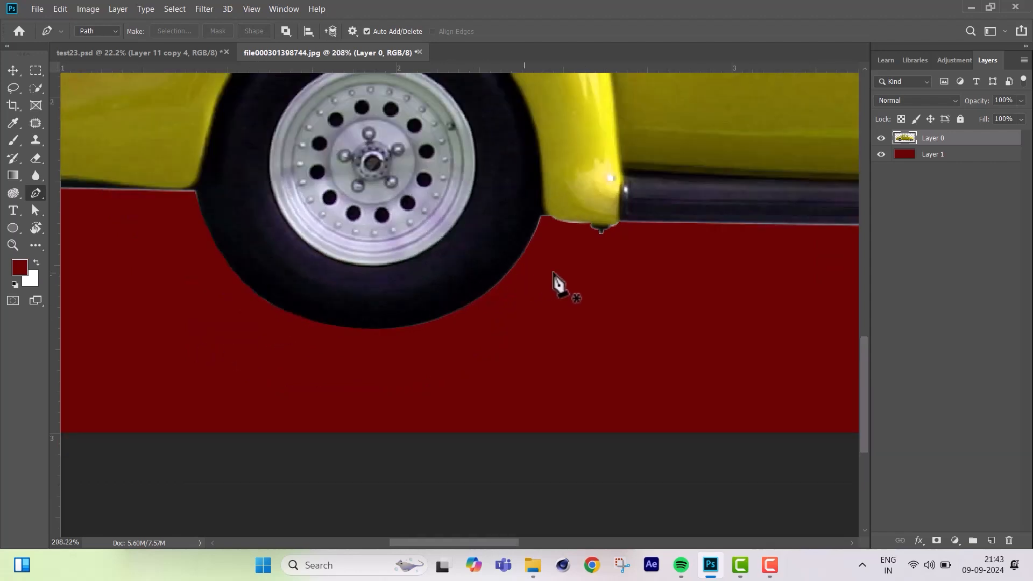
pyautogui.scroll(3, 565, 237)
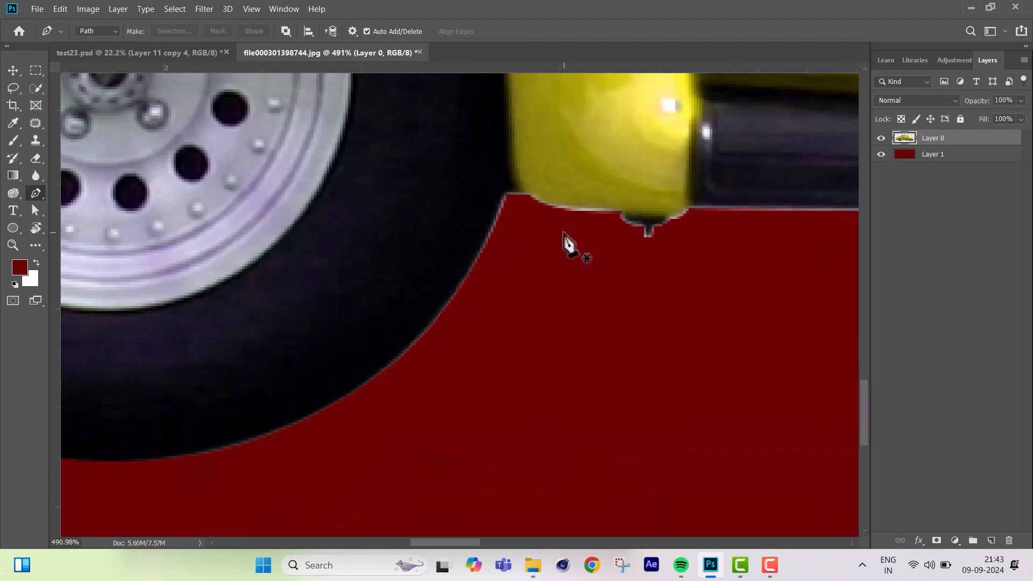
pyautogui.press('e')
pyautogui.press('[')
pyautogui.press('[')
pyautogui.press('[')
pyautogui.press('[')
pyautogui.press('[')
pyautogui.press('[')
pyautogui.press('[')
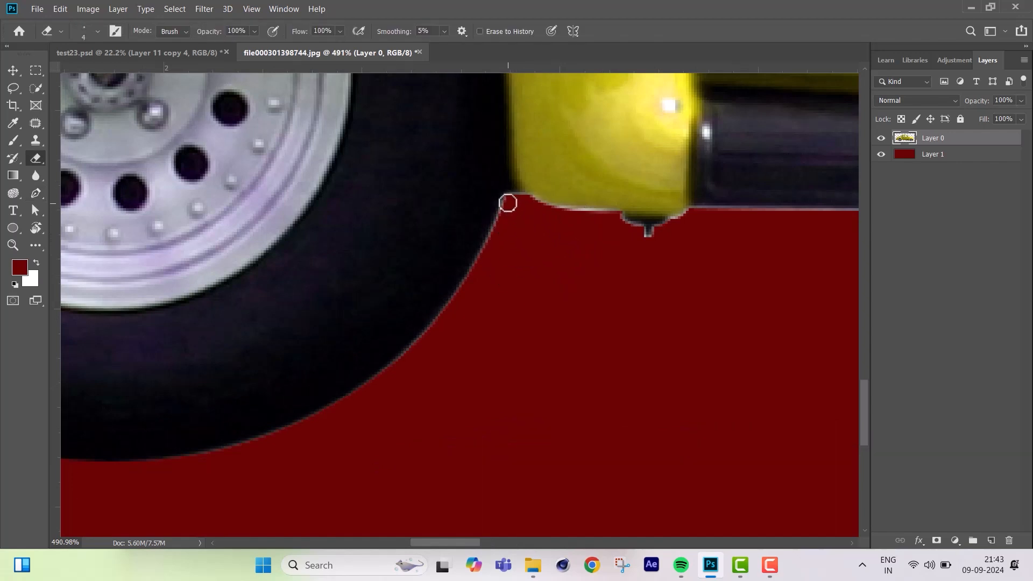
pyautogui.moveTo(504, 211); pyautogui.dragTo(480, 259)
# Outline the fringe under the running board with the Pen tool, convert it to a selection, delete it and deselect.
pyautogui.scroll(-10, 341, 267)
pyautogui.press('p')
pyautogui.click(200, 256)
pyautogui.moveTo(823, 267); pyautogui.dragTo(844, 273)
pyautogui.click(542, 307)
pyautogui.click(344, 296)
pyautogui.click(200, 256)
pyautogui.hotkey('ctrl', 'Return')
pyautogui.press('Delete')
pyautogui.hotkey('ctrl', 'd')
# Erase the light fringe along the front fender's lower corner and the underside of the front tire with an 8 px Eraser.
pyautogui.scroll(-3, 500, 302)
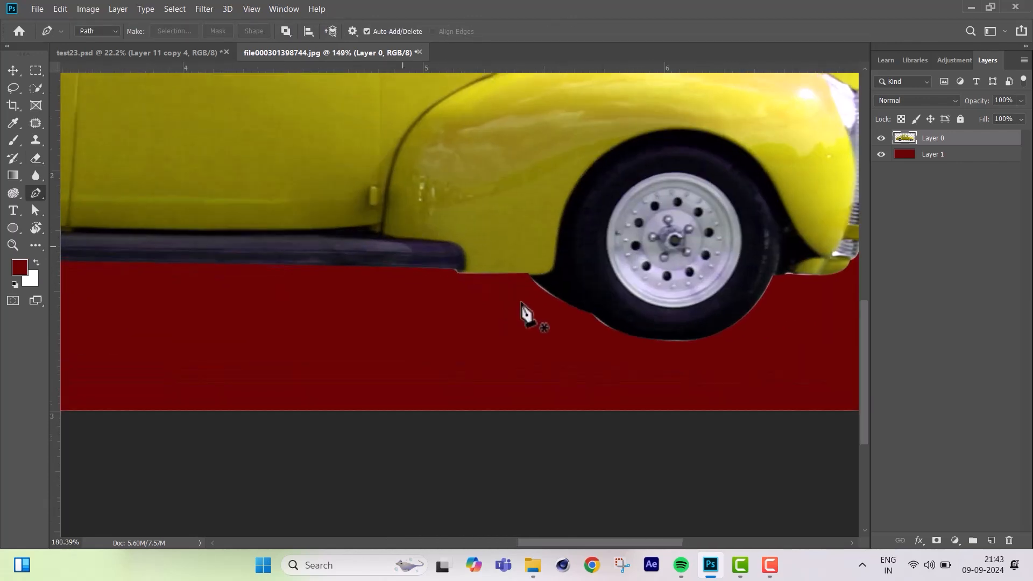
pyautogui.scroll(4, 500, 304)
pyautogui.press('e')
pyautogui.moveTo(543, 266); pyautogui.dragTo(669, 337)
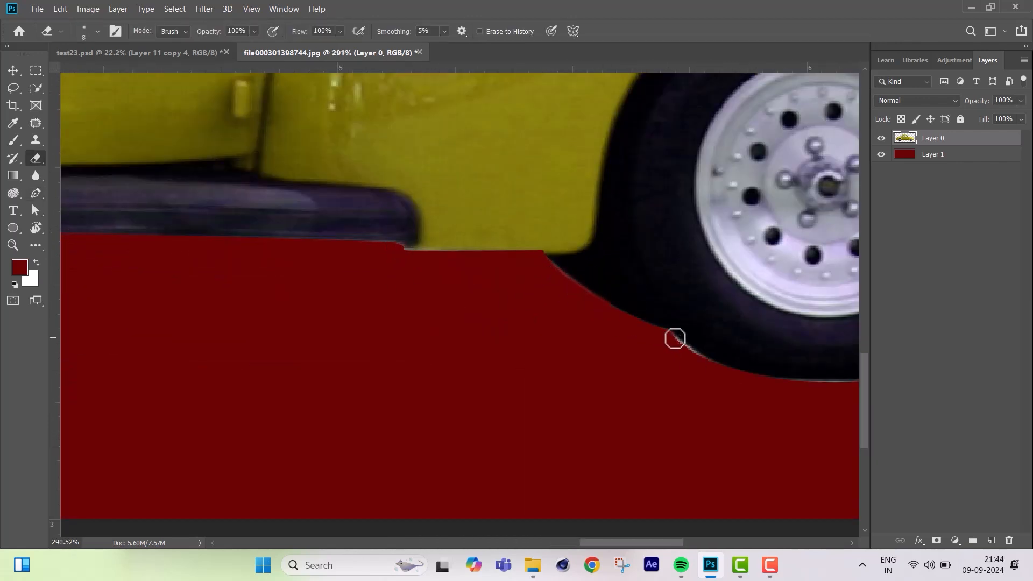
pyautogui.moveTo(743, 322); pyautogui.dragTo(558, 346)
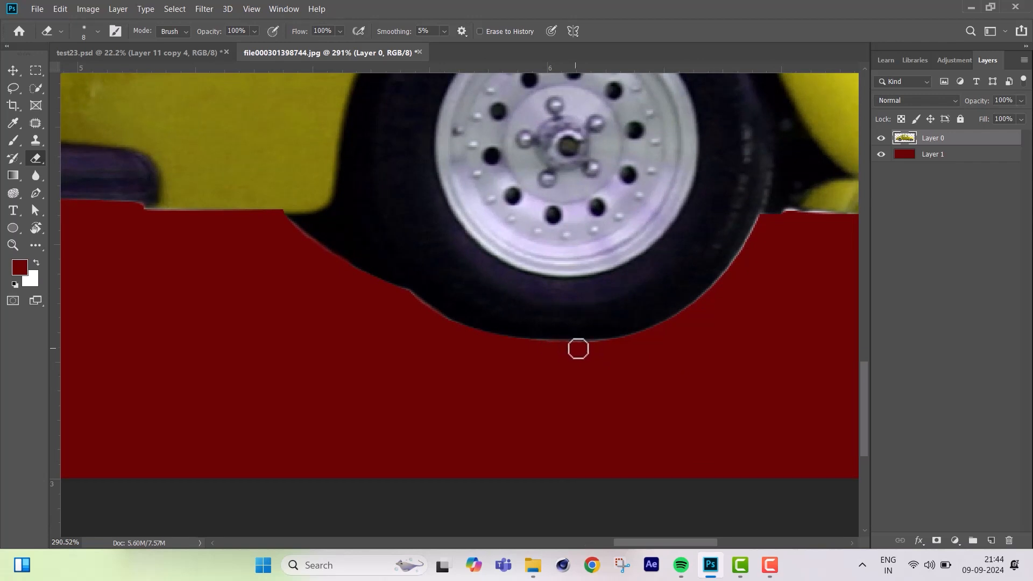
# Outline the fringe beside the front tire with the Pen tool, convert the path to a selection and deselect.
pyautogui.scroll(3, 576, 346)
pyautogui.press('p')
pyautogui.click(749, 172)
pyautogui.click(742, 172)
pyautogui.moveTo(630, 321); pyautogui.dragTo(571, 357)
pyautogui.keyDown('alt'); pyautogui.click(629, 321); pyautogui.keyUp('alt')
pyautogui.click(627, 349)
pyautogui.click(713, 330)
pyautogui.click(750, 172)
pyautogui.hotkey('ctrl', 'Return')
pyautogui.hotkey('ctrl', 'd')
# Erase the light fringe along the car's front end with the Eraser.
pyautogui.scroll(-7, 694, 276)
pyautogui.scroll(7, 773, 246)
pyautogui.press('e')
pyautogui.moveTo(623, 235); pyautogui.dragTo(701, 233)
pyautogui.scroll(-7, 609, 252)
pyautogui.scroll(4, 609, 252)
# Erase the remaining fringe around the car's outer contour towards the rear bumper.
pyautogui.scroll(6, 713, 156)
pyautogui.click(97, 32)
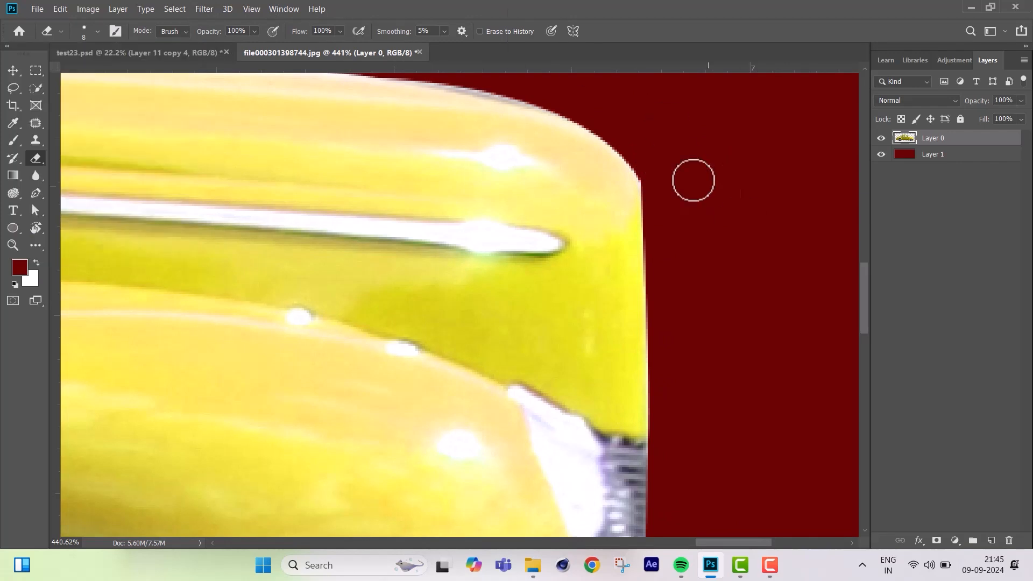
pyautogui.scroll(-7, 548, 306)
pyautogui.scroll(-3, 547, 305)
pyautogui.moveTo(113, 340); pyautogui.dragTo(395, 362)
pyautogui.scroll(4, 394, 362)
pyautogui.moveTo(254, 504); pyautogui.dragTo(673, 429)
pyautogui.scroll(7, 207, 412)
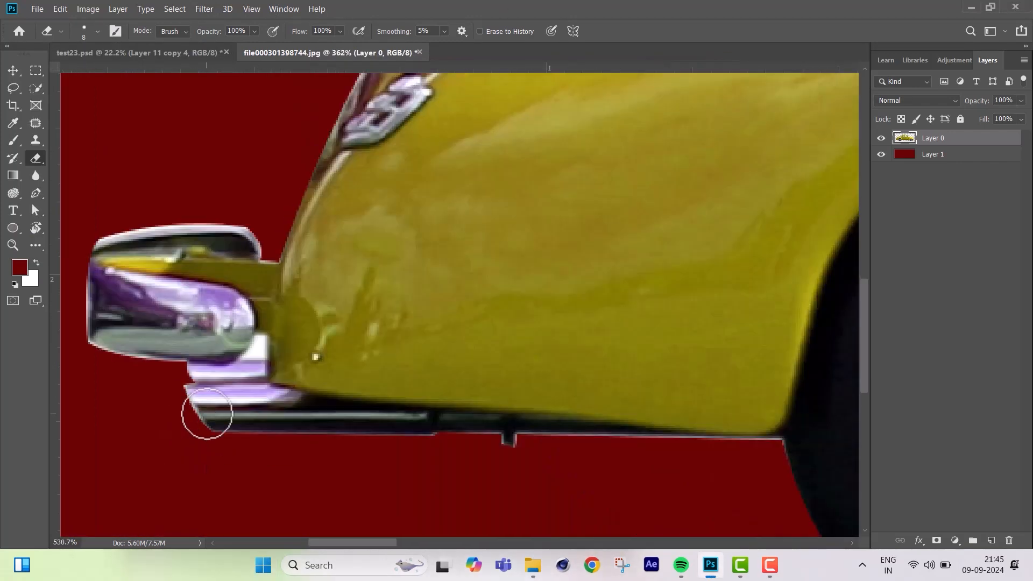
# Delete the white gap between the rear bumper and the body using the Magic Wand and erase its leftover fringe.
pyautogui.rightClick(35, 88)
pyautogui.click(63, 99)
pyautogui.click(284, 318)
pyautogui.press('Delete')
pyautogui.hotkey('ctrl', 'd')
pyautogui.press('e')
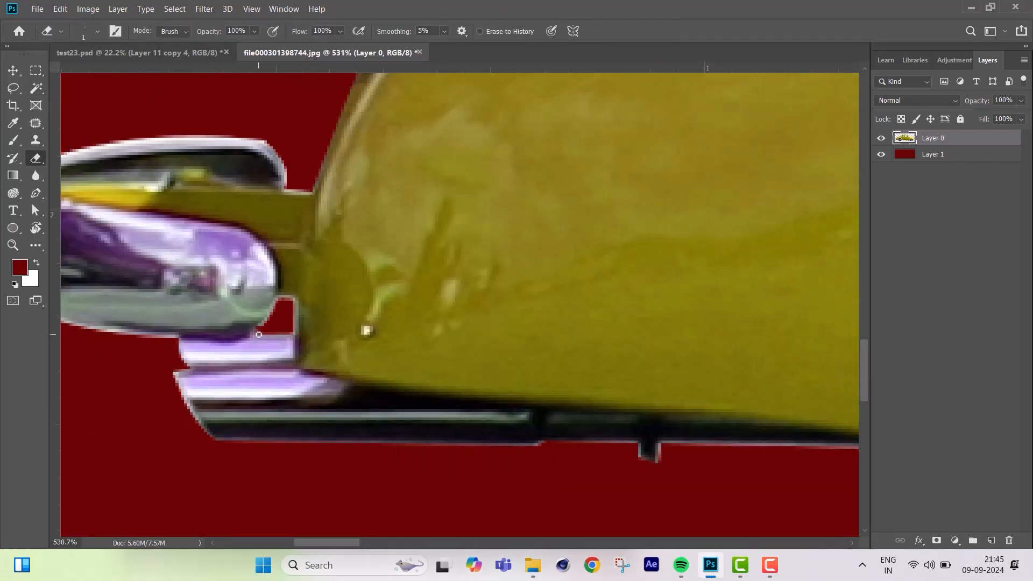
pyautogui.moveTo(291, 308); pyautogui.dragTo(291, 332)
# Select each white area in the side windows with the Magic Wand and fill it with the dark red foreground color.
pyautogui.moveTo(571, 262); pyautogui.dragTo(295, 270)
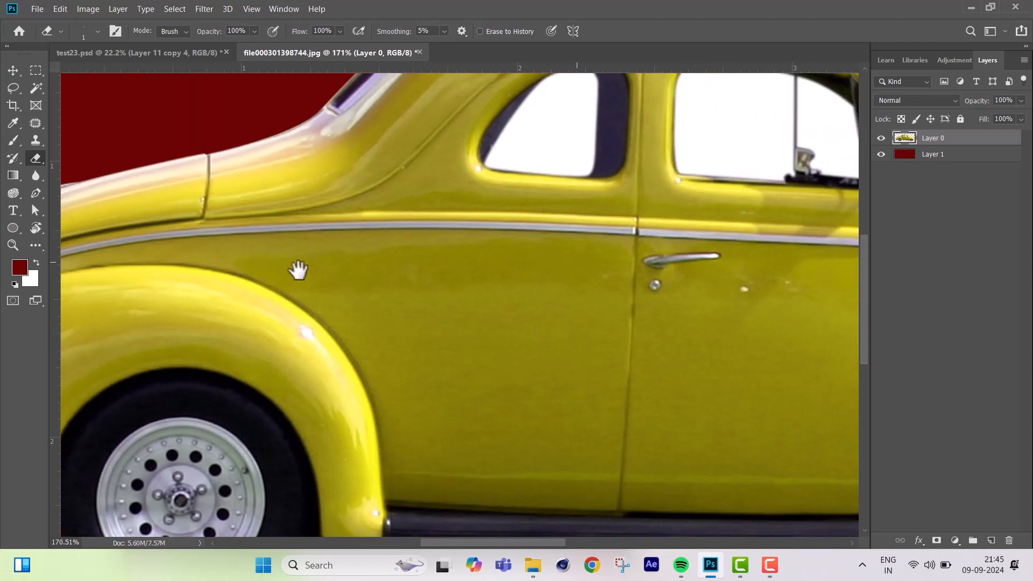
pyautogui.moveTo(533, 263); pyautogui.dragTo(456, 265)
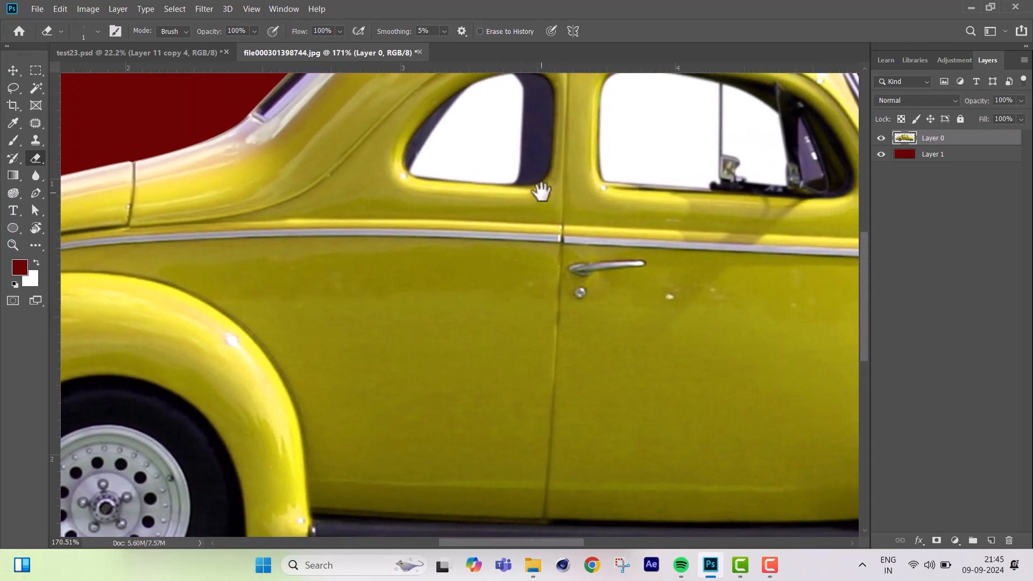
pyautogui.moveTo(542, 188); pyautogui.dragTo(473, 295)
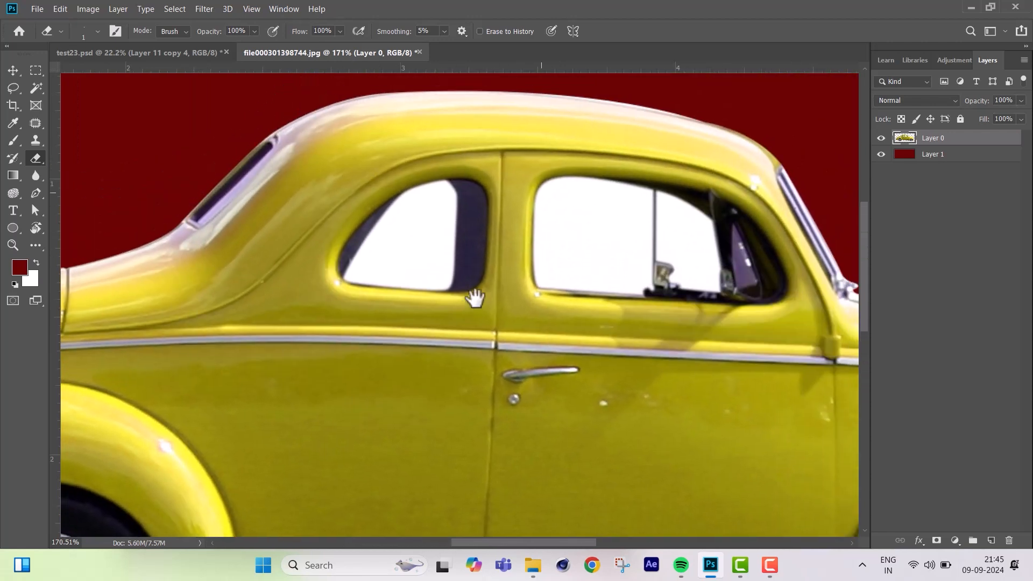
pyautogui.click(36, 88)
pyautogui.click(411, 228)
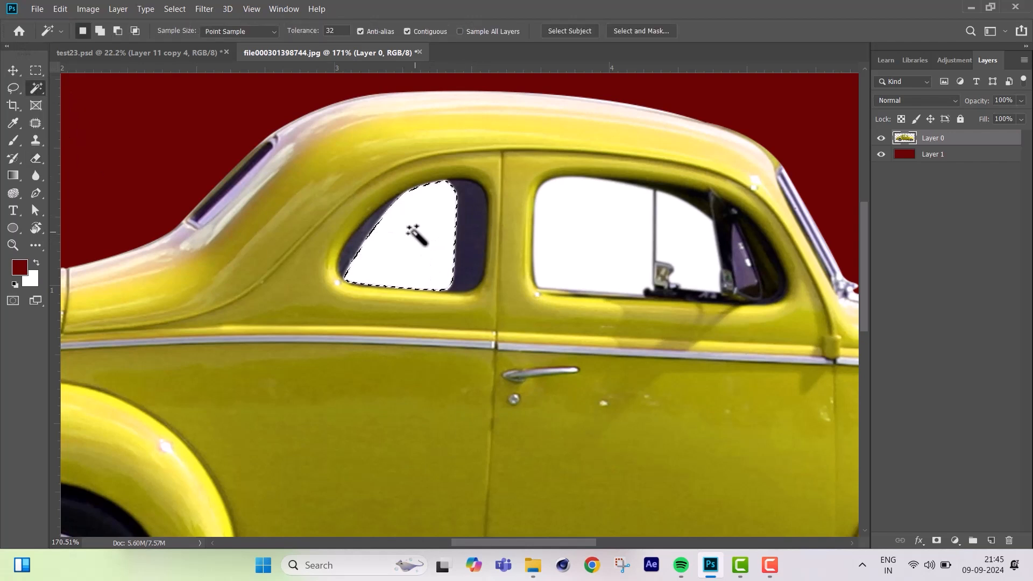
pyautogui.hotkey('alt', 'BackSpace')
pyautogui.click(623, 228)
pyautogui.hotkey('alt', 'BackSpace')
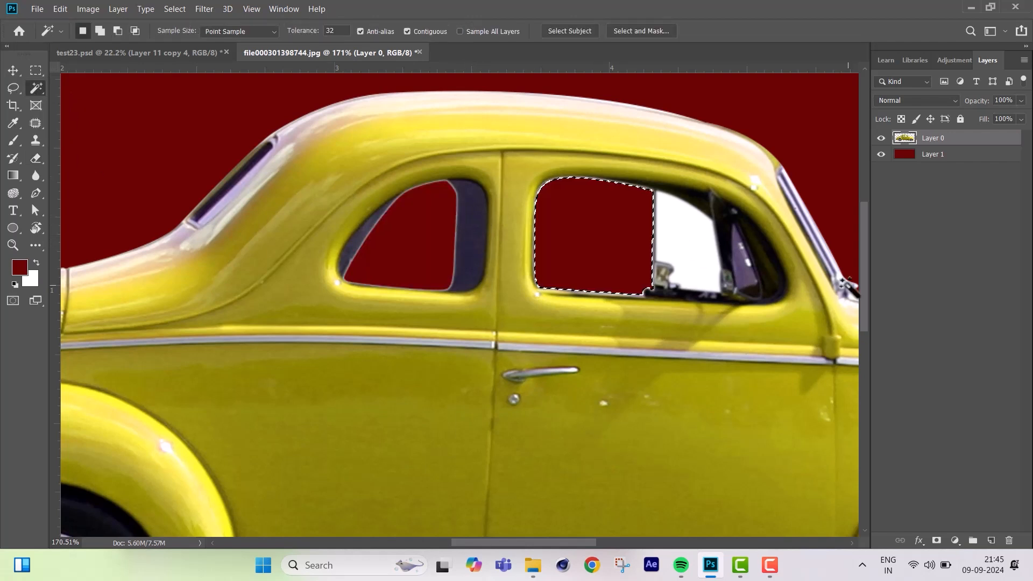
pyautogui.click(695, 237)
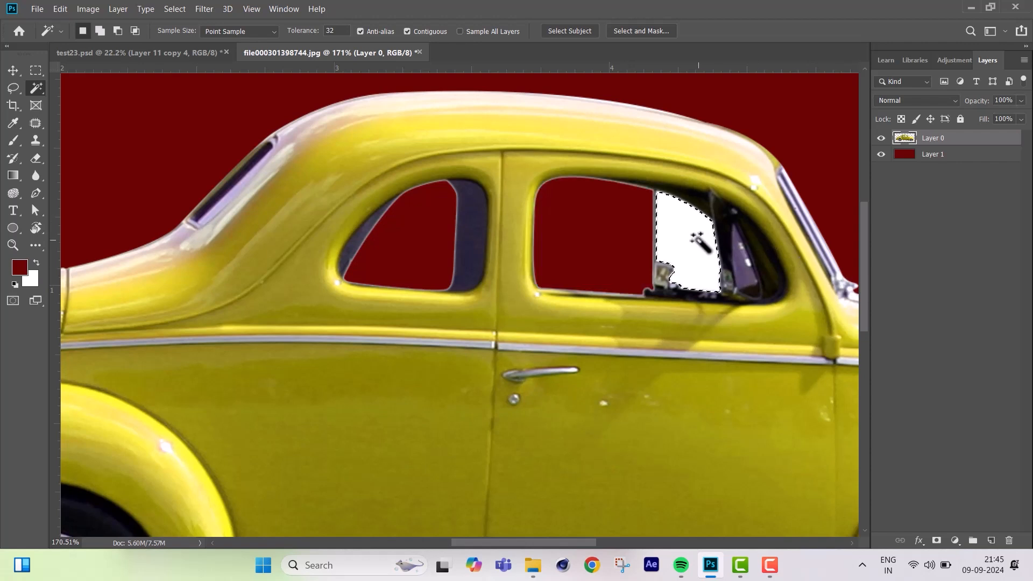
pyautogui.hotkey('alt', 'BackSpace')
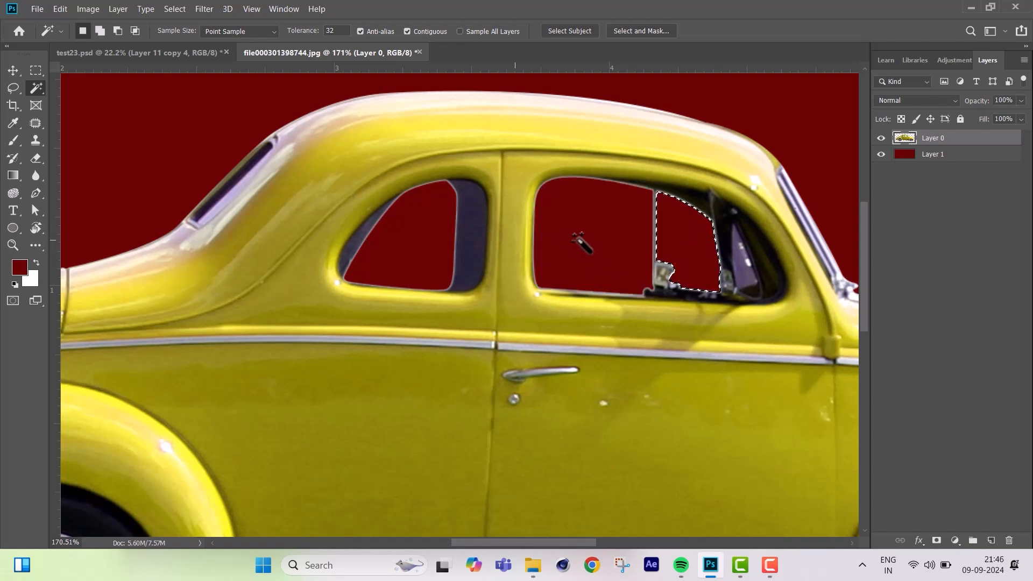
# Erase the light fringe along the sloped edge of the rear side window.
pyautogui.press('e')
pyautogui.scroll(10, 392, 209)
pyautogui.moveTo(537, 172); pyautogui.dragTo(342, 428)
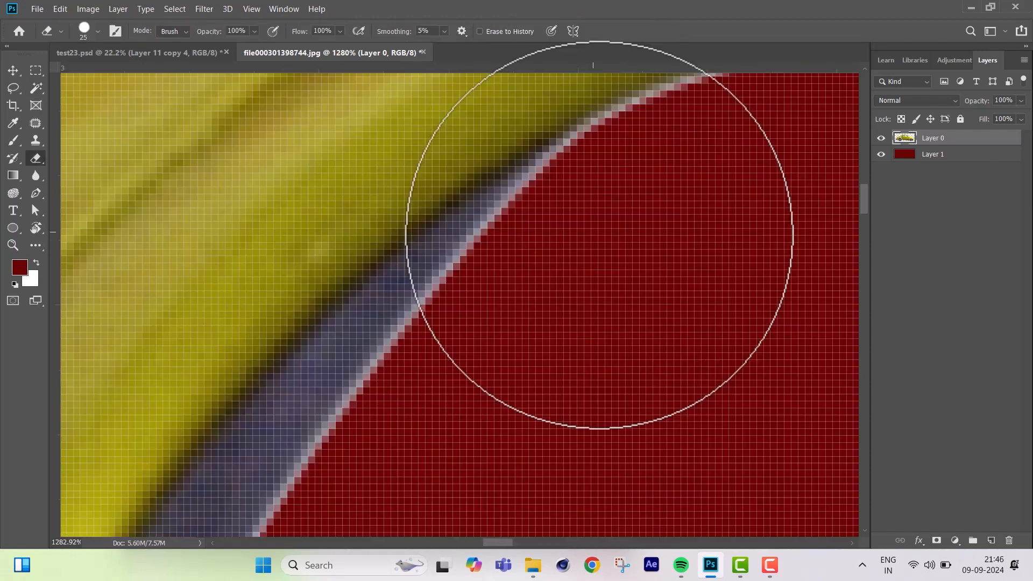
pyautogui.scroll(3, 342, 427)
pyautogui.moveTo(473, 161); pyautogui.dragTo(263, 452)
pyautogui.scroll(-4, 408, 382)
pyautogui.moveTo(253, 248); pyautogui.dragTo(178, 462)
pyautogui.scroll(-10, 533, 338)
pyautogui.scroll(10, 657, 173)
# Erase the fringe around the remaining edges of the rear side window, including its dark pillar, with a 5 px Eraser.
pyautogui.moveTo(238, 308)
pyautogui.mouseDown()
pyautogui.moveTo(760, 147)
pyautogui.moveTo(812, 199)
pyautogui.mouseUp()
pyautogui.scroll(-8, 504, 159)
pyautogui.scroll(6, 438, 167)
pyautogui.moveTo(344, 118); pyautogui.dragTo(357, 457)
pyautogui.moveTo(380, 408); pyautogui.dragTo(359, 247)
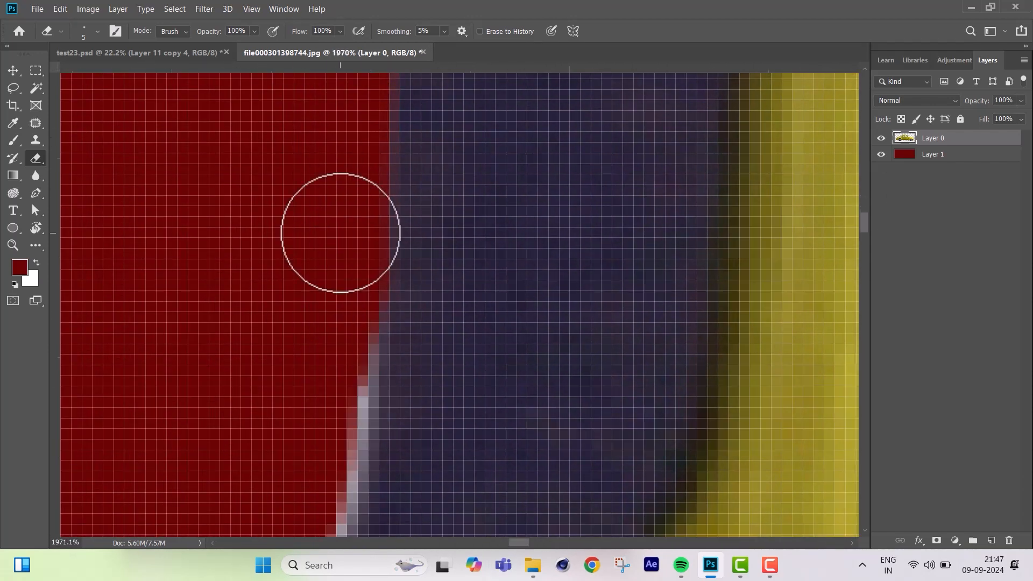
pyautogui.moveTo(348, 320); pyautogui.dragTo(318, 474)
pyautogui.scroll(-10, 655, 344)
pyautogui.scroll(8, 377, 342)
pyautogui.moveTo(226, 226); pyautogui.dragTo(758, 265)
# Erase the light fringe down the door window's rear vertical edge with the 5 px Eraser.
pyautogui.scroll(-4, 759, 265)
pyautogui.moveTo(431, 286); pyautogui.dragTo(662, 279)
pyautogui.scroll(5, 350, 235)
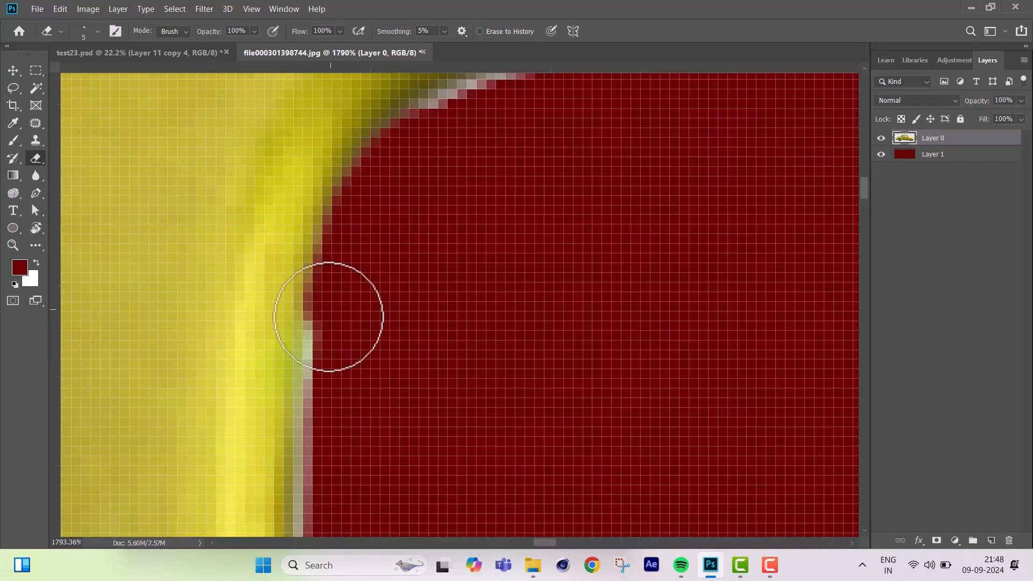
pyautogui.moveTo(350, 234); pyautogui.dragTo(347, 462)
pyautogui.scroll(-5, 347, 376)
pyautogui.moveTo(343, 302); pyautogui.dragTo(339, 474)
pyautogui.scroll(-5, 333, 404)
pyautogui.scroll(-5, 323, 420)
# Erase the fringe along the door window's lower edge up to the black latch base.
pyautogui.moveTo(347, 269); pyautogui.dragTo(500, 430)
pyautogui.scroll(-5, 525, 466)
pyautogui.moveTo(102, 283)
pyautogui.mouseDown()
pyautogui.moveTo(253, 319)
pyautogui.moveTo(543, 322)
pyautogui.mouseUp()
pyautogui.scroll(-5, 328, 150)
pyautogui.moveTo(328, 150); pyautogui.dragTo(754, 172)
pyautogui.scroll(3, 447, 249)
pyautogui.scroll(-10, 390, 249)
pyautogui.scroll(9, 414, 244)
pyautogui.moveTo(559, 322); pyautogui.dragTo(634, 295)
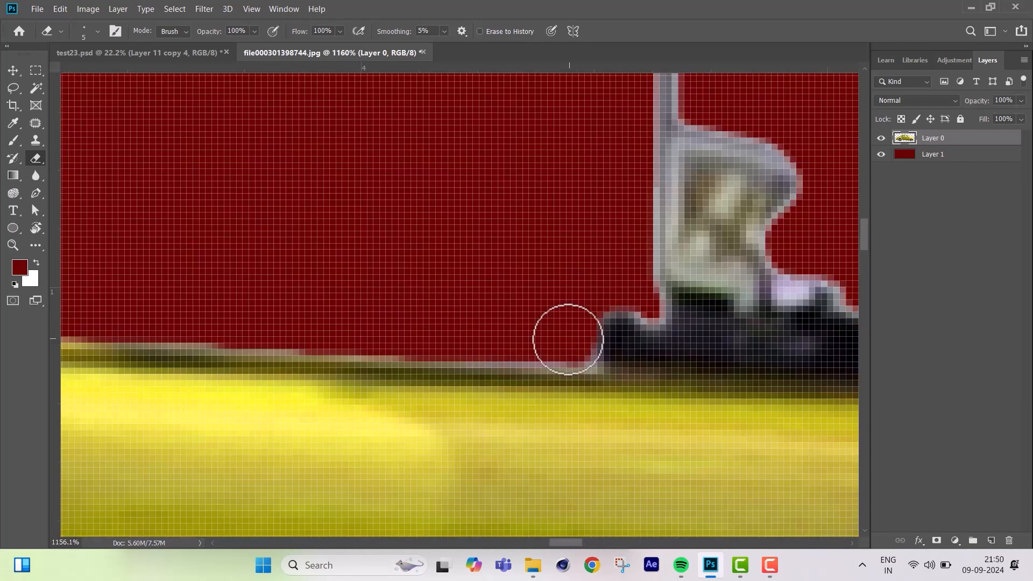
# Trim the light edge of the door window's vertical divider bar with a 4 px Eraser.
pyautogui.scroll(5, 634, 295)
pyautogui.press('[')
pyautogui.scroll(7, 627, 269)
pyautogui.moveTo(602, 188)
pyautogui.mouseDown()
pyautogui.moveTo(602, 337)
pyautogui.moveTo(595, 302)
pyautogui.mouseUp()
pyautogui.scroll(-5, 601, 336)
pyautogui.scroll(-5, 581, 377)
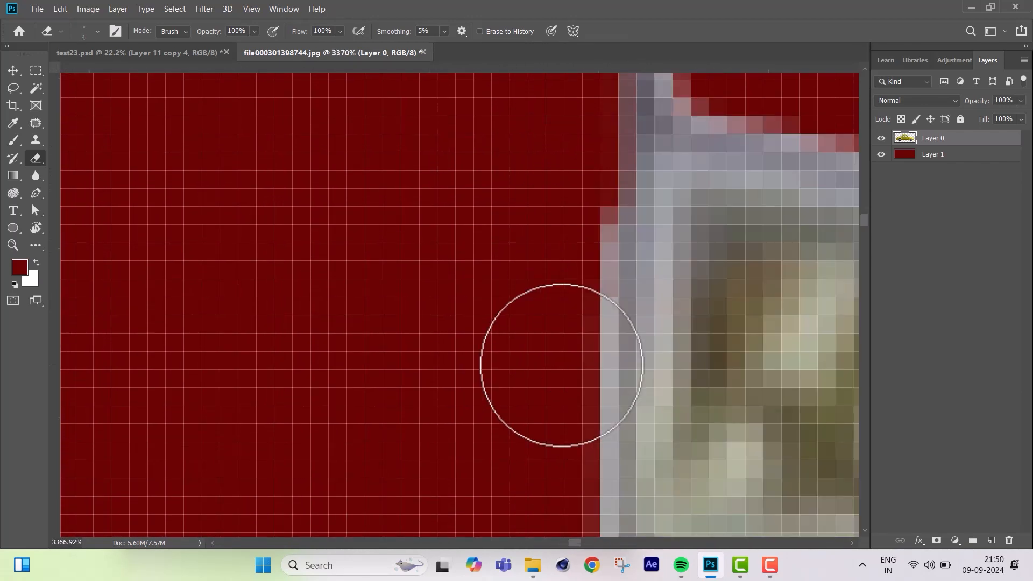
# Erase the light fringe around the latch bracket and divider bar in the door window.
pyautogui.scroll(-10, 562, 366)
pyautogui.scroll(9, 461, 154)
pyautogui.moveTo(597, 199)
pyautogui.mouseDown()
pyautogui.moveTo(314, 208)
pyautogui.moveTo(178, 291)
pyautogui.mouseUp()
pyautogui.hscroll(5, 538, 242)
pyautogui.moveTo(333, 245); pyautogui.dragTo(747, 279)
pyautogui.hscroll(5, 747, 279)
pyautogui.moveTo(377, 285)
pyautogui.mouseDown()
pyautogui.moveTo(796, 366)
pyautogui.moveTo(269, 226)
pyautogui.mouseUp()
pyautogui.moveTo(344, 220); pyautogui.dragTo(560, 272)
pyautogui.moveTo(753, 457)
pyautogui.mouseDown()
pyautogui.moveTo(521, 321)
pyautogui.moveTo(553, 182)
pyautogui.mouseUp()
# Erase the fringe along the front edge of the small window pane with a 7 px Eraser.
pyautogui.press(']')
pyautogui.press(']')
pyautogui.press(']')
pyautogui.moveTo(554, 269); pyautogui.dragTo(572, 399)
pyautogui.scroll(-6, 572, 399)
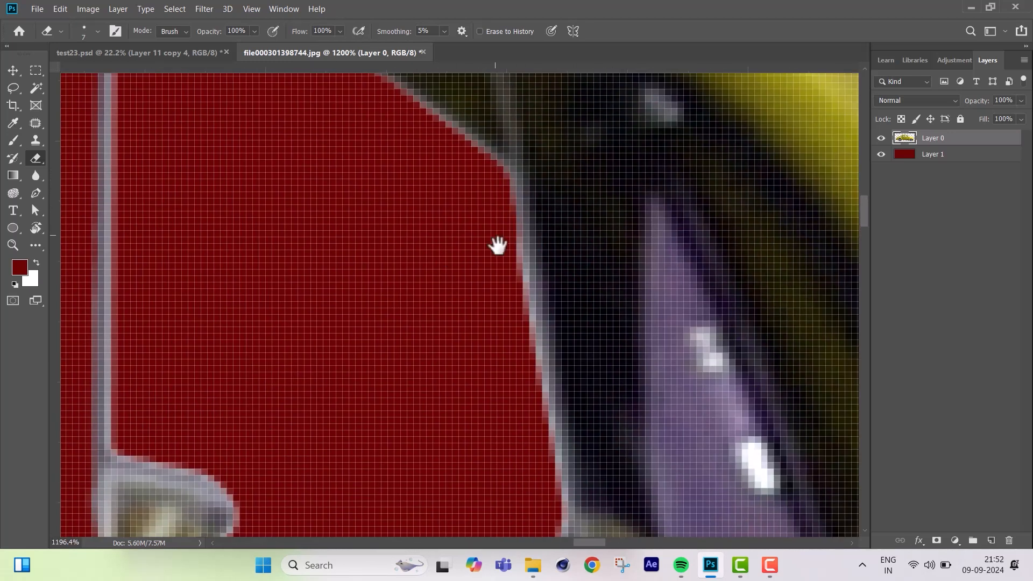
pyautogui.scroll(-6, 498, 246)
pyautogui.moveTo(511, 377); pyautogui.dragTo(560, 208)
# Erase the remaining fringe along the upper edges of the small pane and the door window.
pyautogui.scroll(8, 560, 208)
pyautogui.moveTo(280, 347)
pyautogui.mouseDown()
pyautogui.moveTo(599, 353)
pyautogui.moveTo(207, 177)
pyautogui.mouseUp()
pyautogui.moveTo(404, 132); pyautogui.dragTo(505, 373)
pyautogui.scroll(-8, 505, 373)
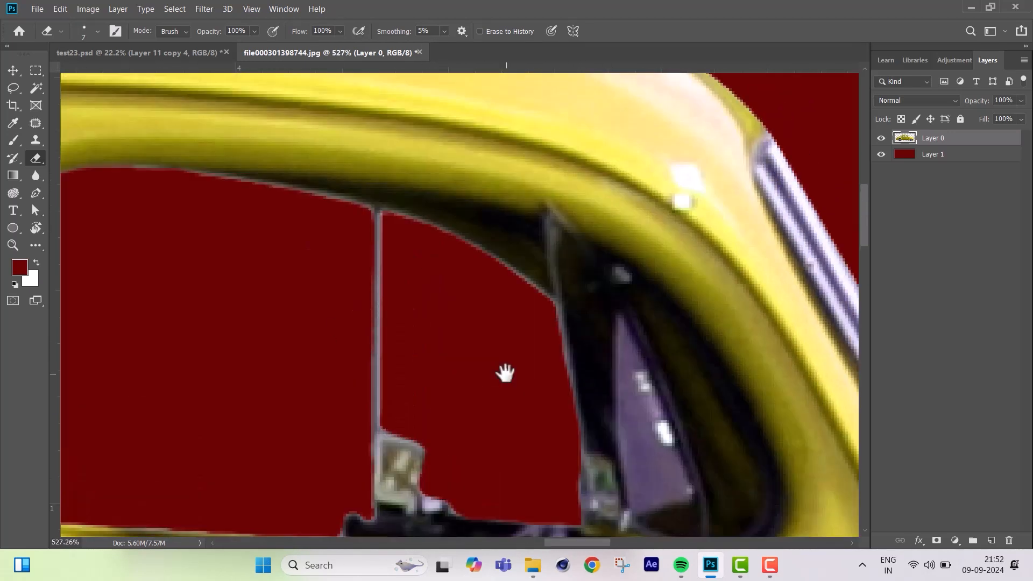
pyautogui.scroll(8, 475, 276)
pyautogui.moveTo(323, 156); pyautogui.dragTo(656, 366)
pyautogui.moveTo(226, 193); pyautogui.dragTo(592, 242)
pyautogui.scroll(-5, 592, 242)
pyautogui.moveTo(307, 164); pyautogui.dragTo(537, 188)
pyautogui.moveTo(322, 121); pyautogui.dragTo(501, 176)
pyautogui.moveTo(476, 207); pyautogui.dragTo(275, 213)
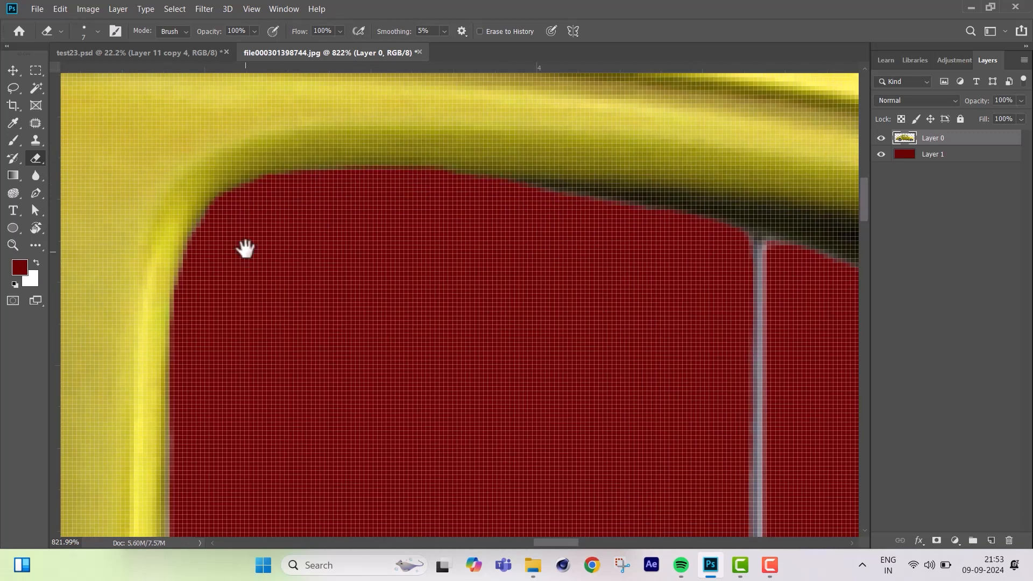
pyautogui.hotkey('ctrl', '0')
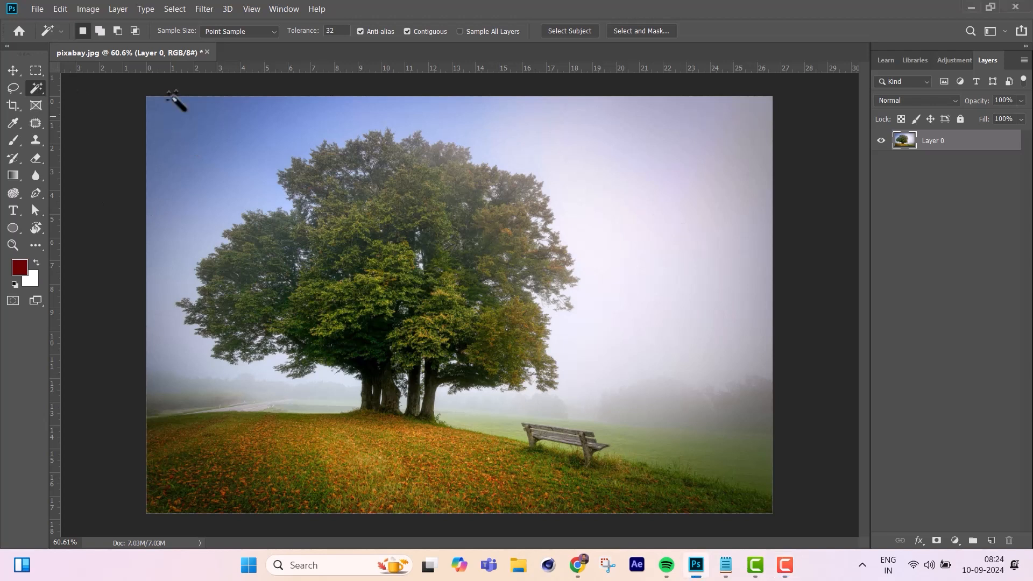
# Select everything around the tree in pixabay.jpg with the Quick Selection tool, delete it and deselect.
pyautogui.rightClick(36, 88)
pyautogui.click(88, 88)
pyautogui.moveTo(599, 139)
pyautogui.mouseDown()
pyautogui.moveTo(666, 240)
pyautogui.moveTo(705, 267)
pyautogui.moveTo(422, 442)
pyautogui.moveTo(185, 376)
pyautogui.moveTo(185, 191)
pyautogui.moveTo(230, 397)
pyautogui.moveTo(230, 477)
pyautogui.mouseUp()
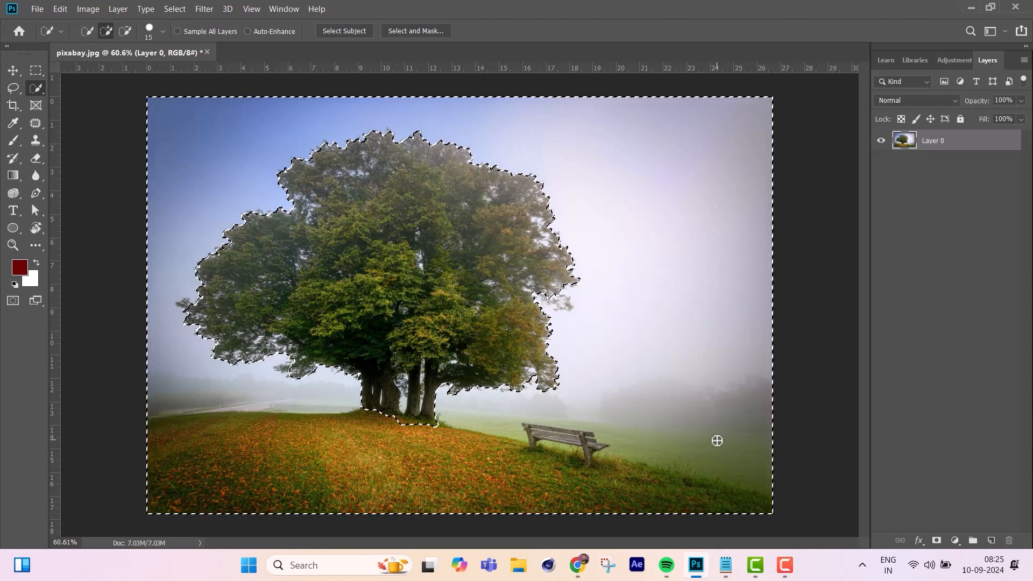
pyautogui.press('Delete')
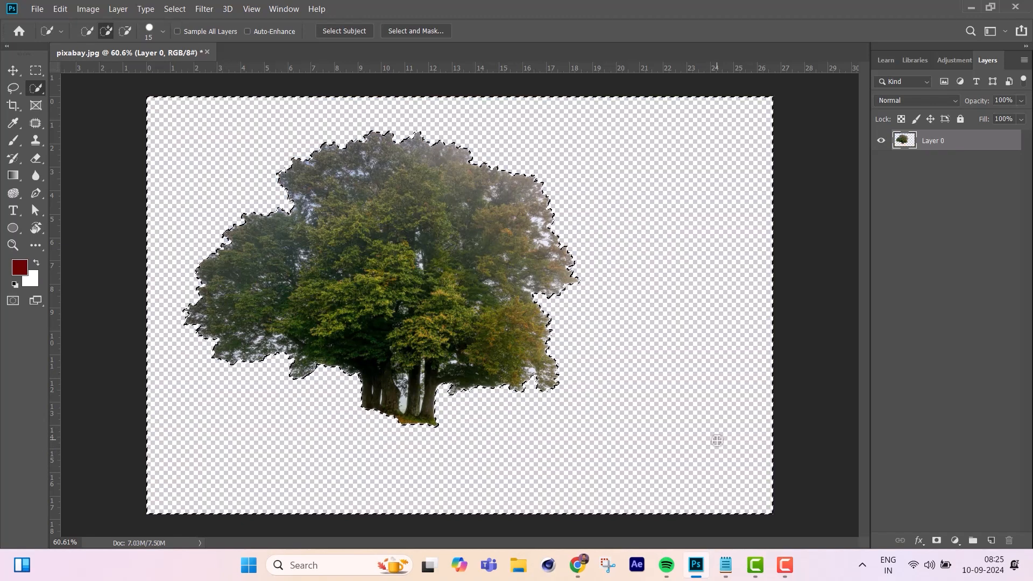
pyautogui.hotkey('ctrl', 'd')
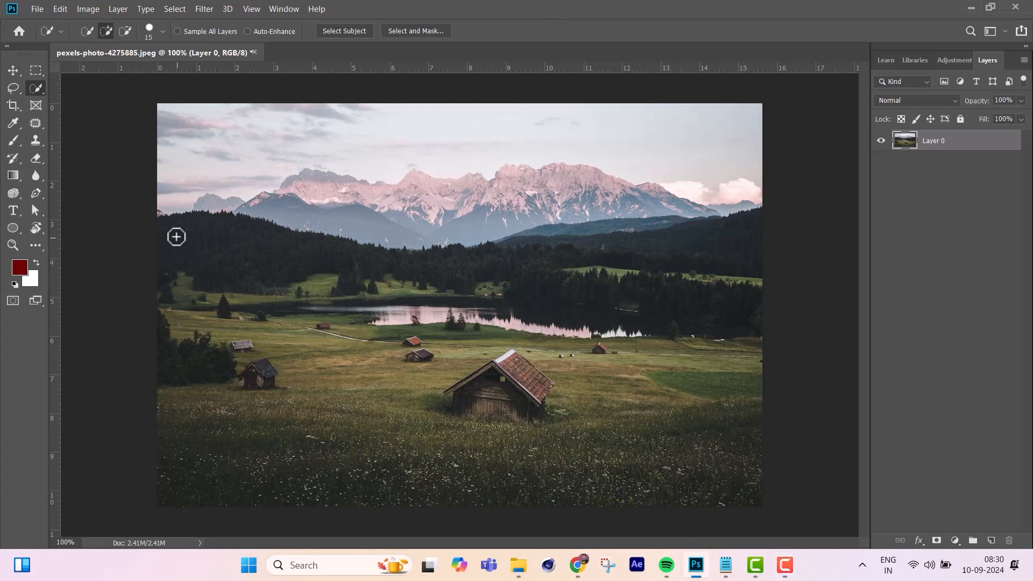
# Select the dark forest and the meadow in pexels-photo-4275885.jpeg with the Quick Selection tool.
pyautogui.moveTo(176, 235)
pyautogui.mouseDown()
pyautogui.moveTo(285, 298)
pyautogui.moveTo(516, 364)
pyautogui.moveTo(581, 402)
pyautogui.moveTo(666, 428)
pyautogui.moveTo(718, 386)
pyautogui.moveTo(741, 319)
pyautogui.moveTo(740, 277)
pyautogui.moveTo(705, 256)
pyautogui.mouseUp()
pyautogui.moveTo(492, 376)
pyautogui.mouseDown()
pyautogui.moveTo(411, 410)
pyautogui.moveTo(296, 410)
pyautogui.mouseUp()
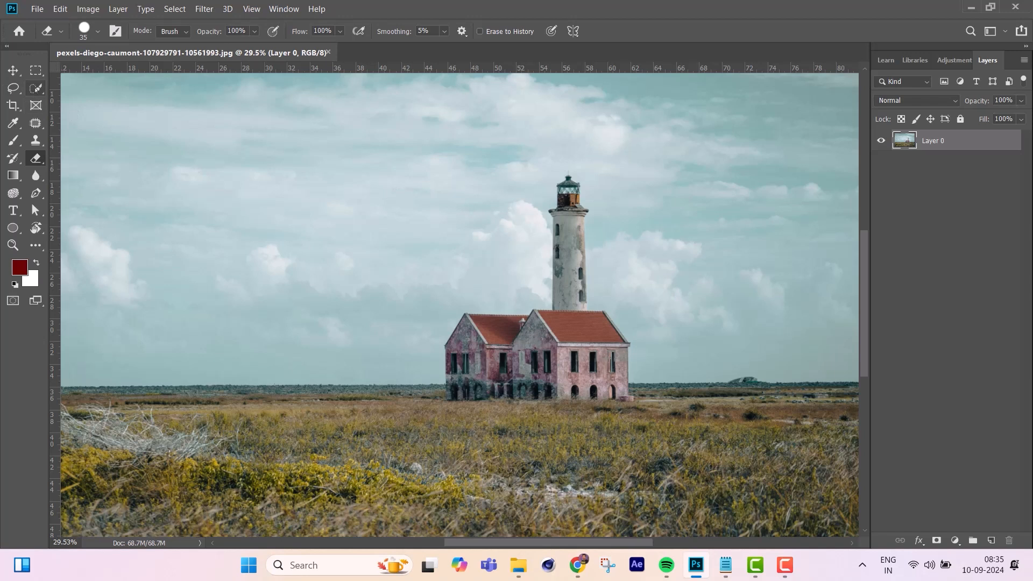
# Select the lighthouse tower and the pink house in the lighthouse photo with a 70 px Quick Selection brush.
pyautogui.click(35, 88)
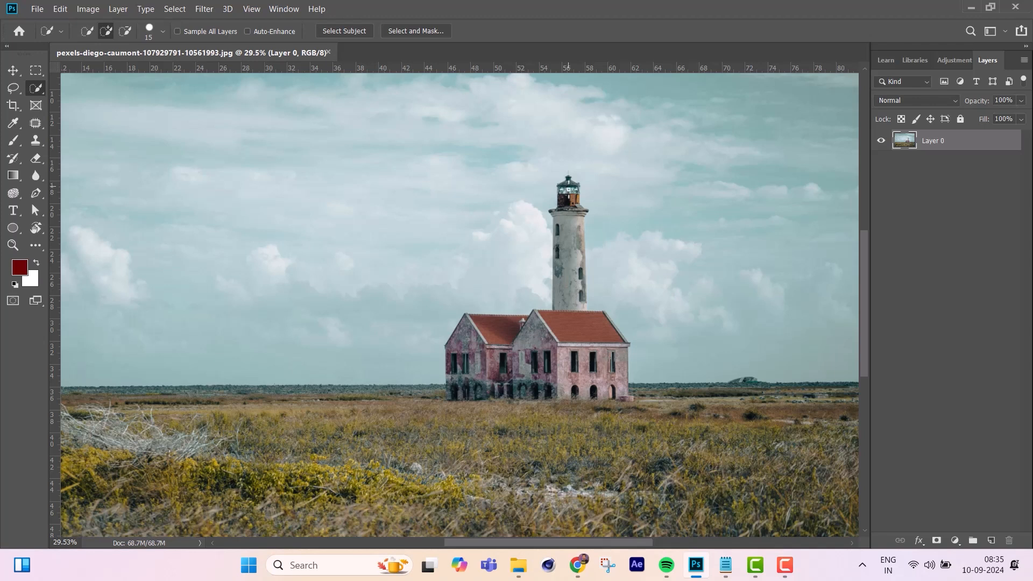
pyautogui.press(']')
pyautogui.press(']')
pyautogui.moveTo(568, 185); pyautogui.dragTo(568, 224)
pyautogui.moveTo(558, 288)
pyautogui.mouseDown()
pyautogui.moveTo(561, 329)
pyautogui.moveTo(482, 342)
pyautogui.moveTo(464, 384)
pyautogui.moveTo(452, 388)
pyautogui.moveTo(486, 396)
pyautogui.mouseUp()
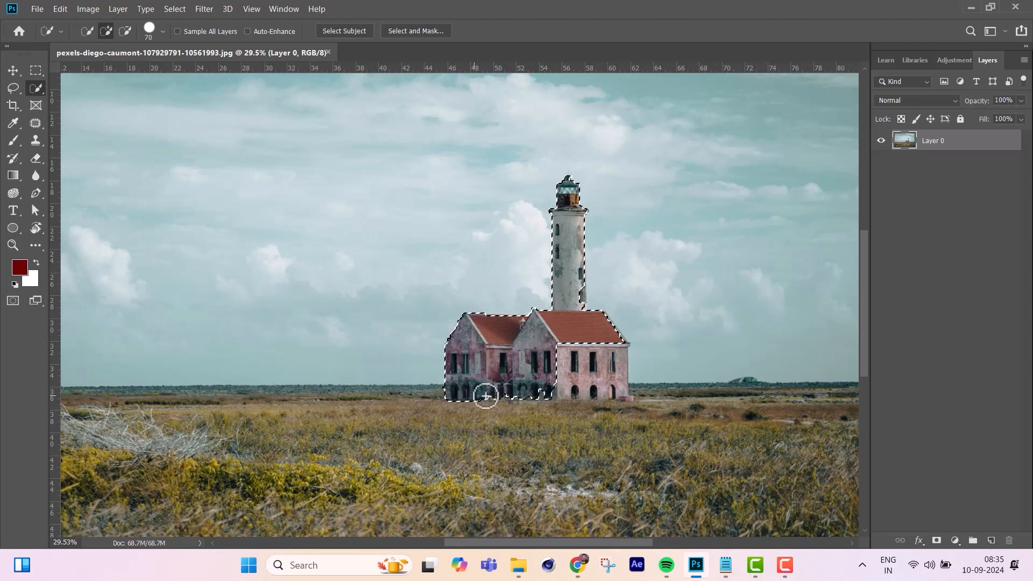
# Subtract the sky spill beside the tower and adjust the selection along the base of the house.
pyautogui.scroll(3, 591, 290)
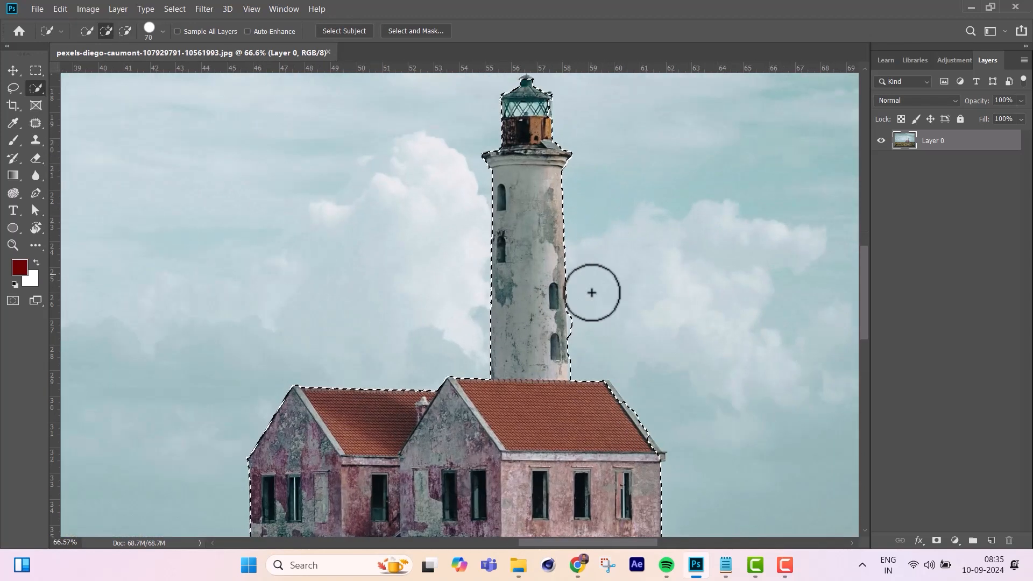
pyautogui.press('alt')
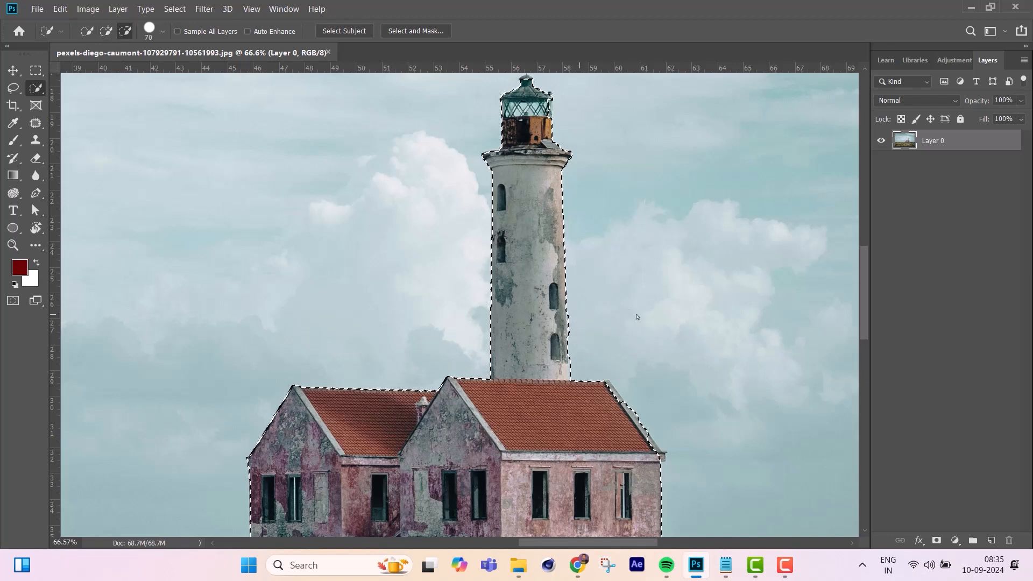
pyautogui.scroll(-3, 593, 451)
pyautogui.moveTo(593, 451)
pyautogui.mouseDown()
pyautogui.moveTo(604, 416)
pyautogui.moveTo(265, 411)
pyautogui.moveTo(397, 434)
pyautogui.mouseUp()
pyautogui.moveTo(569, 469); pyautogui.dragTo(362, 470)
pyautogui.moveTo(279, 407); pyautogui.dragTo(640, 412)
# Cut the selected lighthouse and house out of Layer 0.
pyautogui.scroll(-5, 596, 350)
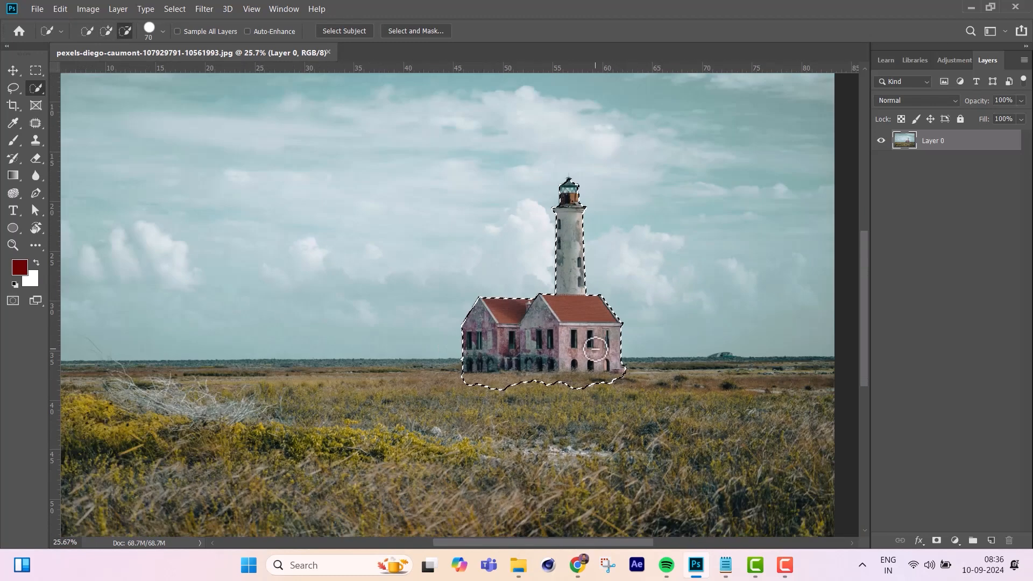
pyautogui.scroll(-3, 595, 349)
pyautogui.hotkey('ctrl', 'x')
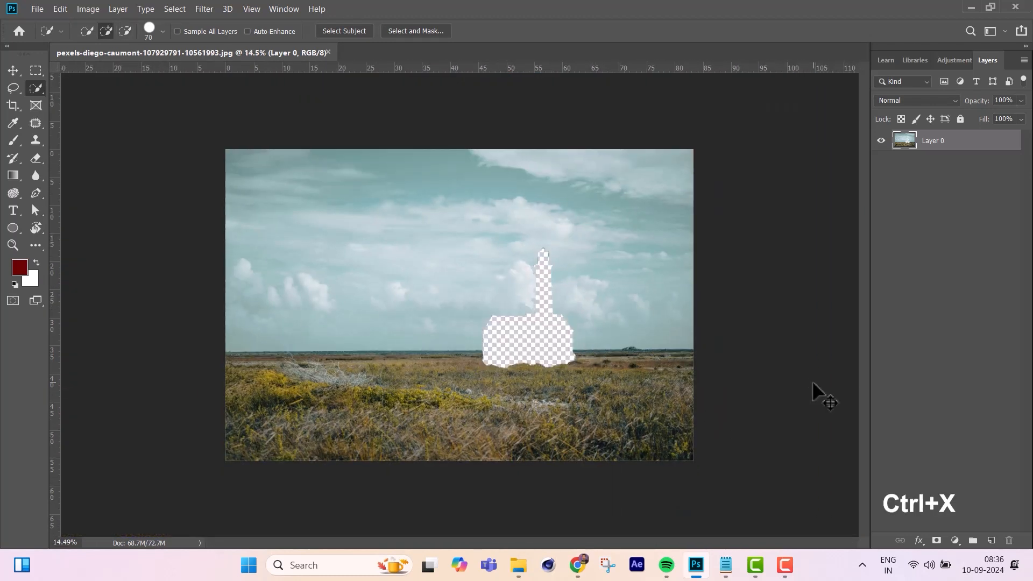
# Paste the cut lighthouse and house in place on a new layer and move them up and left into the sky.
pyautogui.hotkey('ctrl', 'shift', 'v')
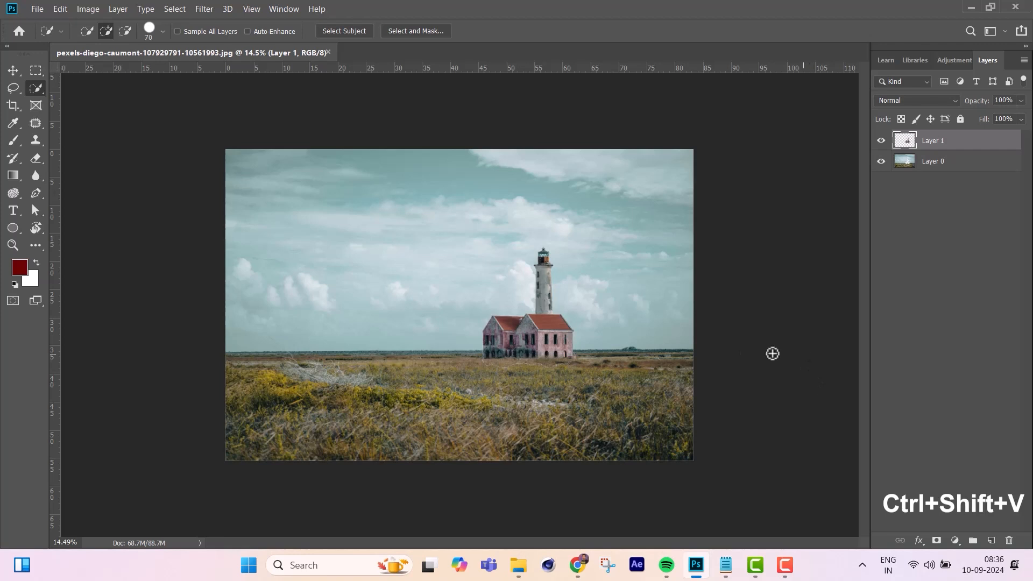
pyautogui.scroll(3, 577, 350)
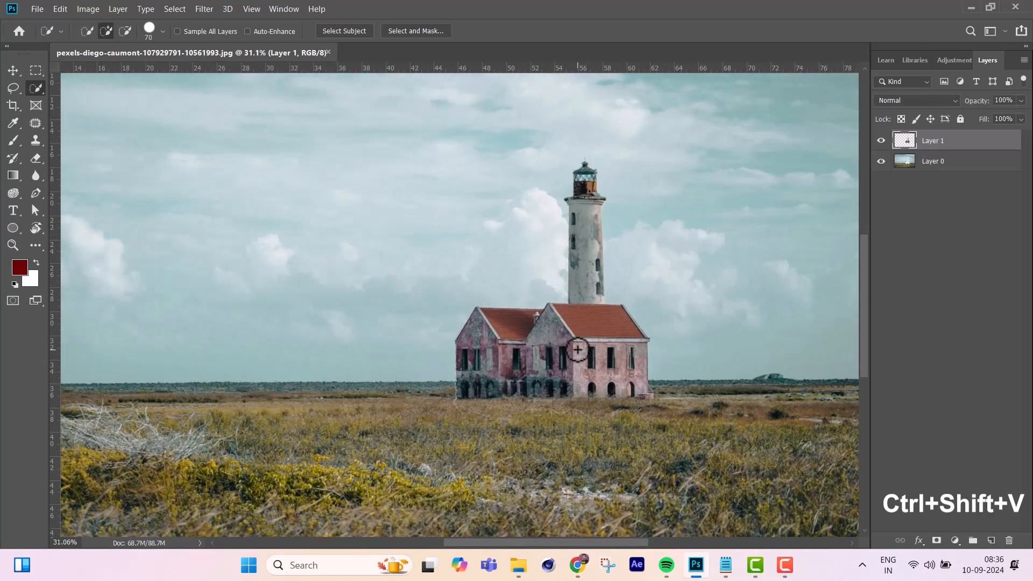
pyautogui.press('v')
pyautogui.moveTo(578, 334); pyautogui.dragTo(363, 259)
pyautogui.scroll(-6, 361, 339)
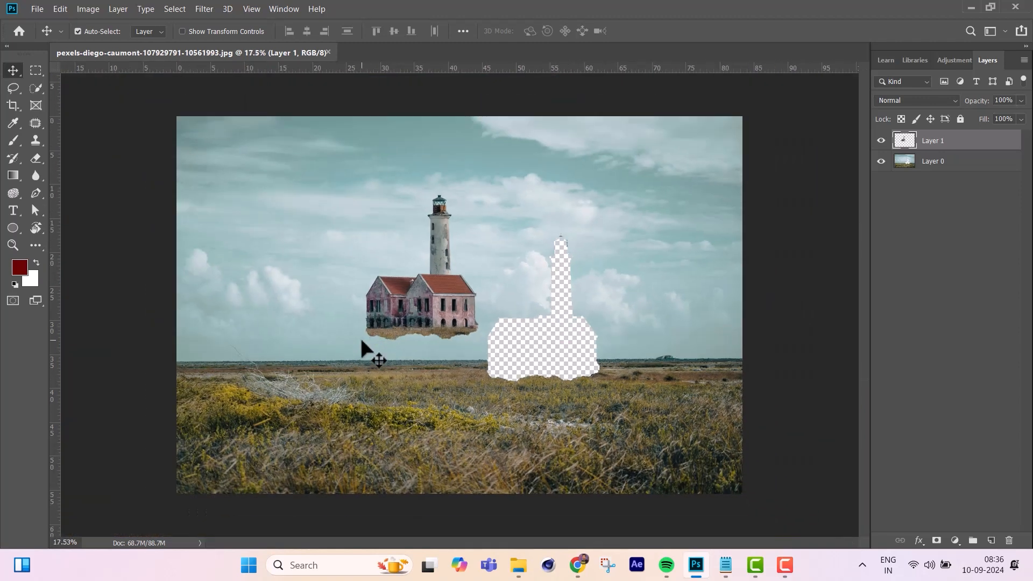
# Hide Layer 1 and make Layer 0 active for retouching with the Clone Stamp tool.
pyautogui.click(882, 141)
pyautogui.scroll(1, 459, 305)
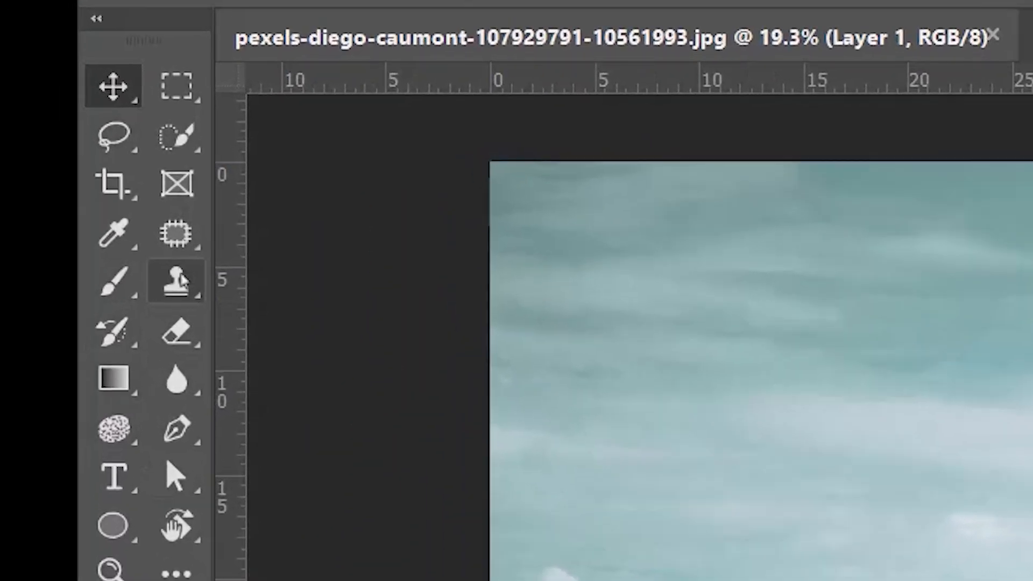
pyautogui.click(182, 280)
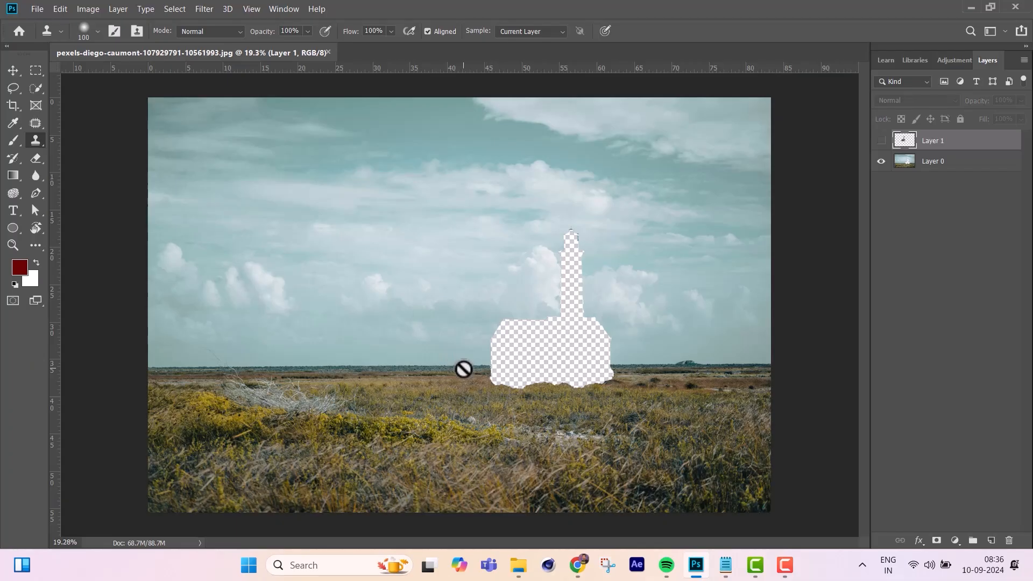
pyautogui.click(953, 164)
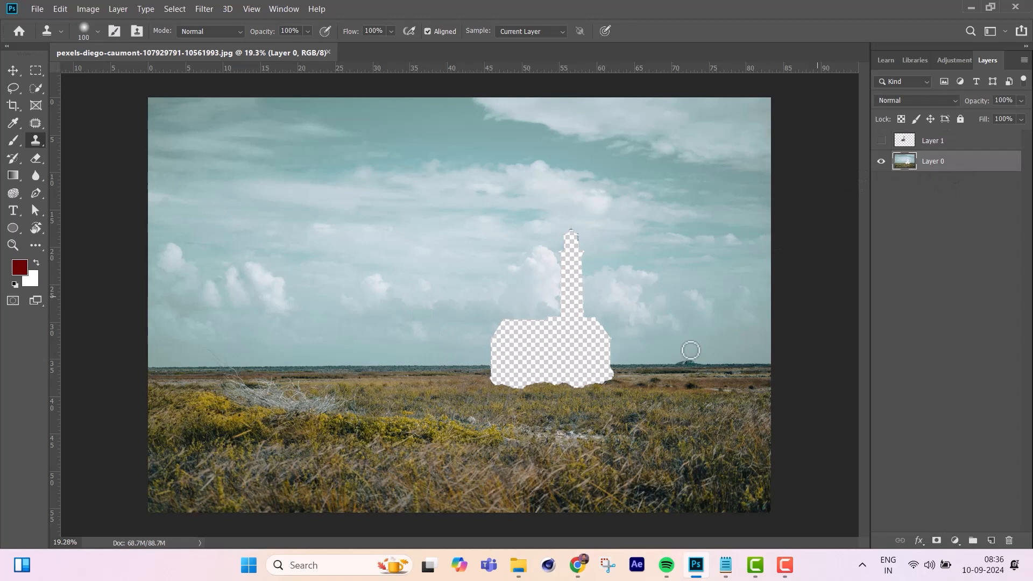
# Clone the horizon and grass from beside the hole across its lower part with a 600 px Clone Stamp brush.
pyautogui.scroll(3, 533, 407)
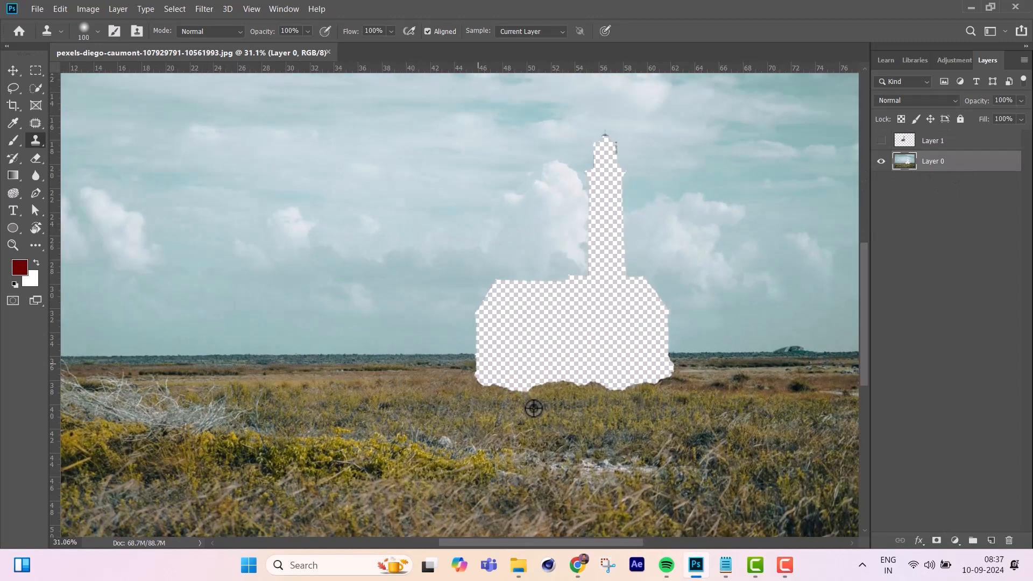
pyautogui.keyDown('alt'); pyautogui.click(244, 355); pyautogui.keyUp('alt')
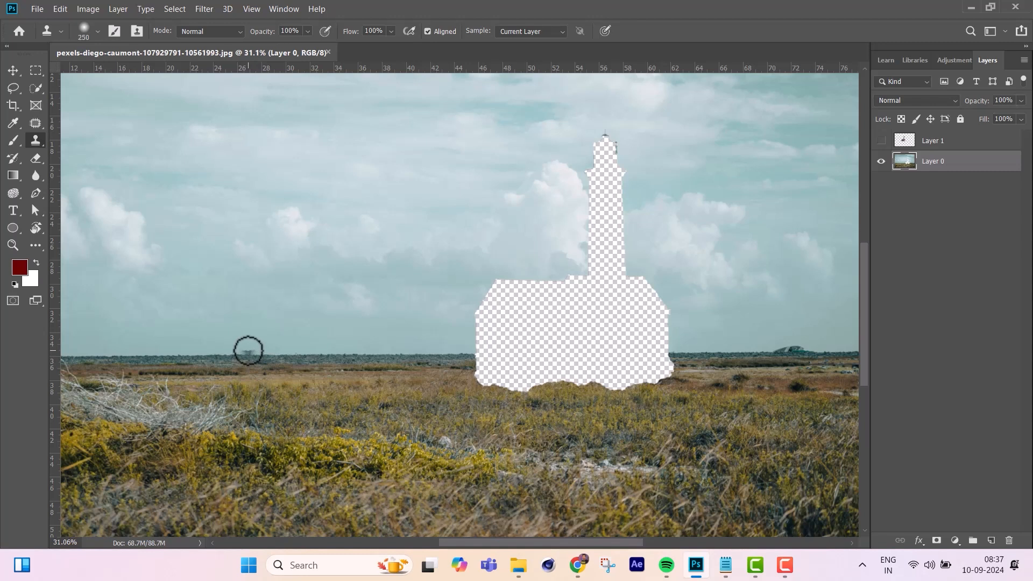
pyautogui.press(']')
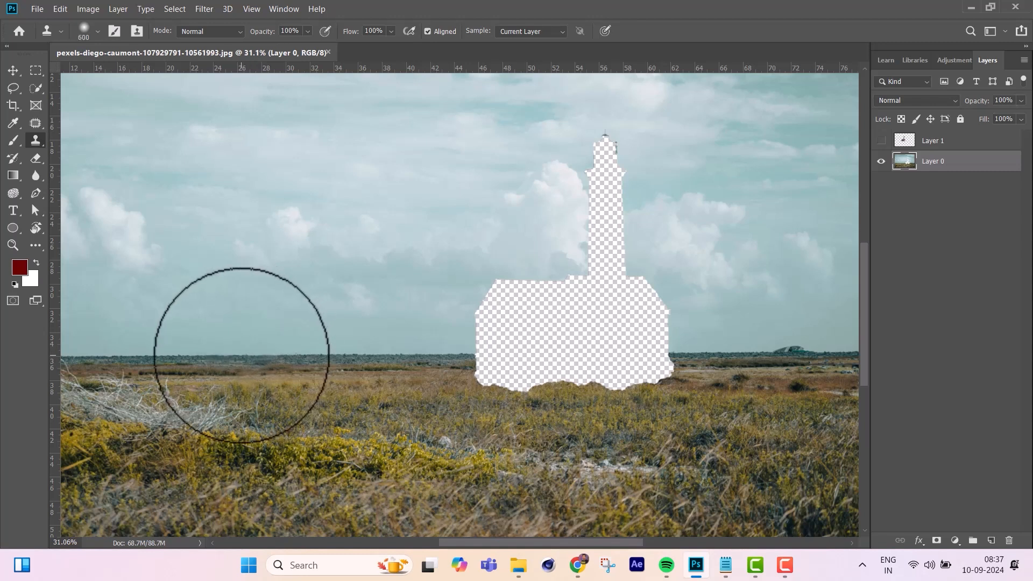
pyautogui.click(425, 352)
pyautogui.moveTo(425, 352)
pyautogui.mouseDown()
pyautogui.moveTo(660, 357)
pyautogui.moveTo(517, 364)
pyautogui.moveTo(490, 376)
pyautogui.moveTo(629, 385)
pyautogui.moveTo(670, 353)
pyautogui.moveTo(652, 361)
pyautogui.mouseUp()
pyautogui.keyDown('alt'); pyautogui.click(275, 354); pyautogui.keyUp('alt')
# Clone clean sky and clouds over the remaining house and tower-shaped hole in Layer 0.
pyautogui.keyDown('alt'); pyautogui.click(291, 171); pyautogui.keyUp('alt')
pyautogui.moveTo(500, 207)
pyautogui.mouseDown()
pyautogui.moveTo(604, 176)
pyautogui.moveTo(611, 206)
pyautogui.moveTo(503, 262)
pyautogui.moveTo(550, 281)
pyautogui.moveTo(656, 292)
pyautogui.mouseUp()
pyautogui.keyDown('alt'); pyautogui.click(450, 158); pyautogui.keyUp('alt')
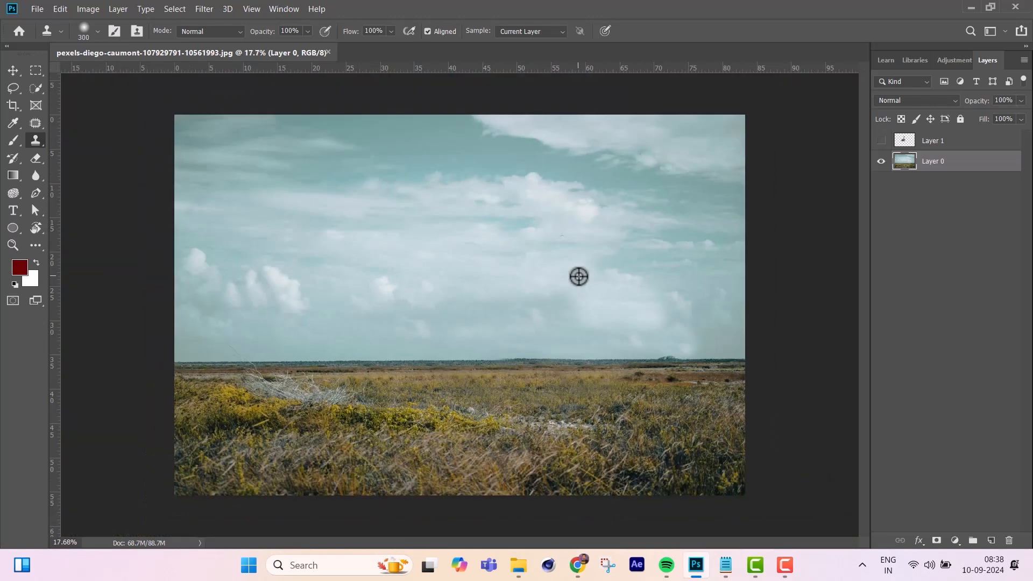
pyautogui.scroll(-2, 579, 277)
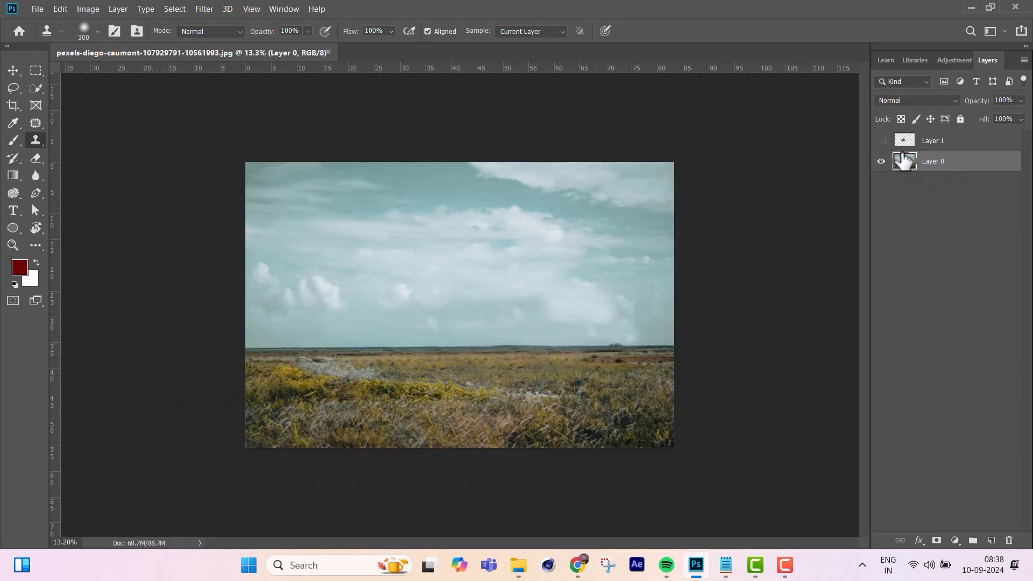
# Show Layer 1 and move the lighthouse cutout to the right over the repaired sky.
pyautogui.click(881, 141)
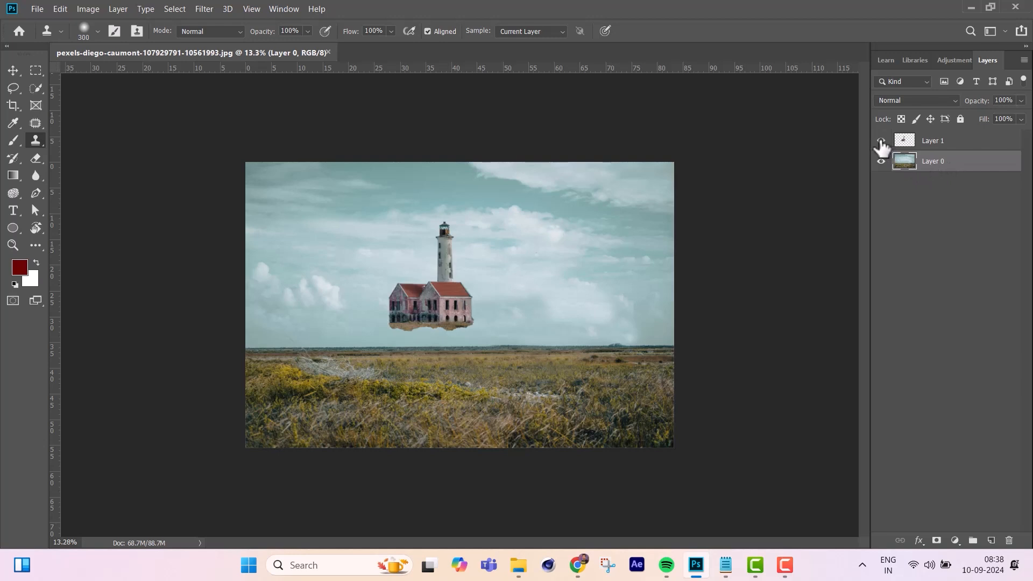
pyautogui.click(13, 70)
pyautogui.click(430, 309)
pyautogui.moveTo(431, 305); pyautogui.dragTo(503, 301)
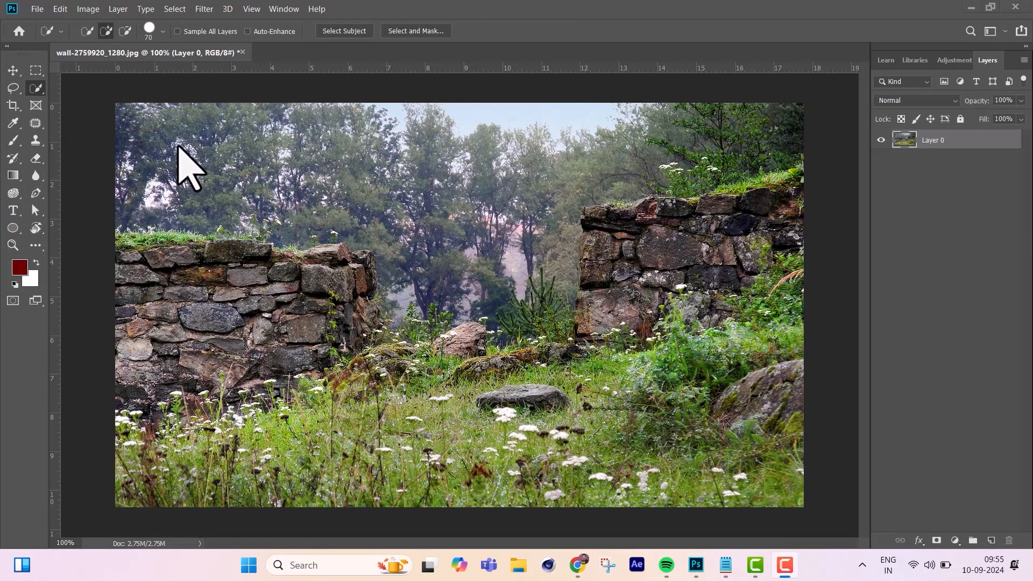
# Select everything around the left stone wall in wall-2759920_1280.jpg, using the Quick Selection tool with the brush enlarged to 100 px.
pyautogui.moveTo(388, 204)
pyautogui.mouseDown()
pyautogui.moveTo(390, 412)
pyautogui.moveTo(301, 425)
pyautogui.moveTo(379, 392)
pyautogui.moveTo(731, 401)
pyautogui.moveTo(581, 276)
pyautogui.moveTo(749, 188)
pyautogui.moveTo(383, 450)
pyautogui.moveTo(196, 496)
pyautogui.mouseUp()
pyautogui.press(']')
pyautogui.press(']')
pyautogui.press(']')
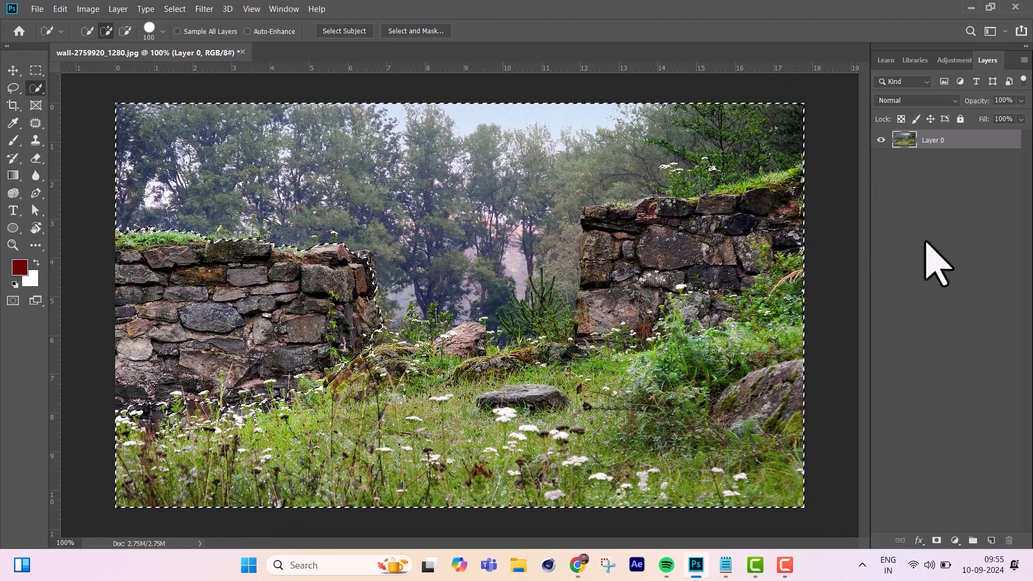
# Delete the selected surroundings of the stone wall, deselect, and erase the leftover specks in the transparent area.
pyautogui.press('Delete')
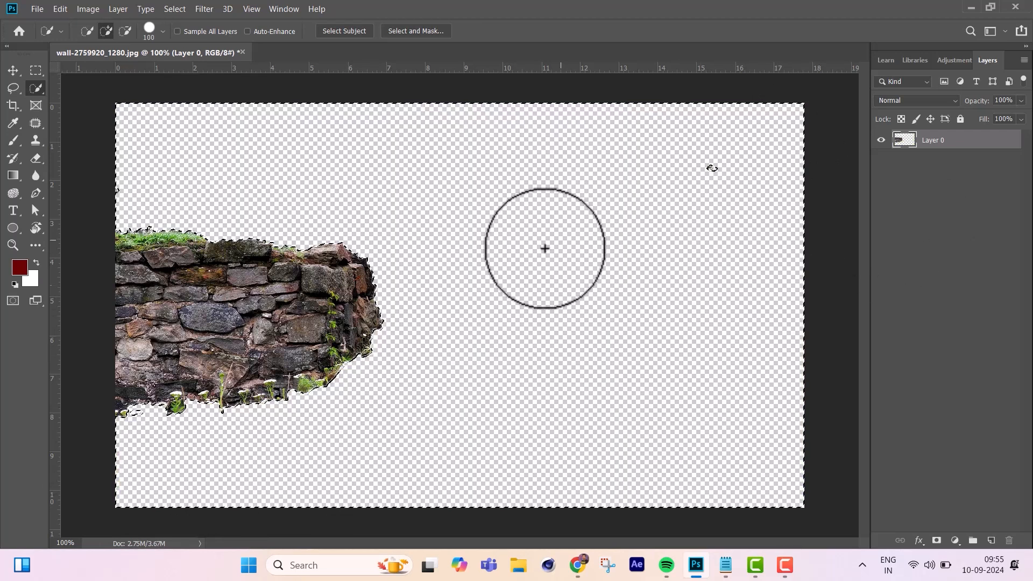
pyautogui.hotkey('ctrl', 'd')
pyautogui.press('e')
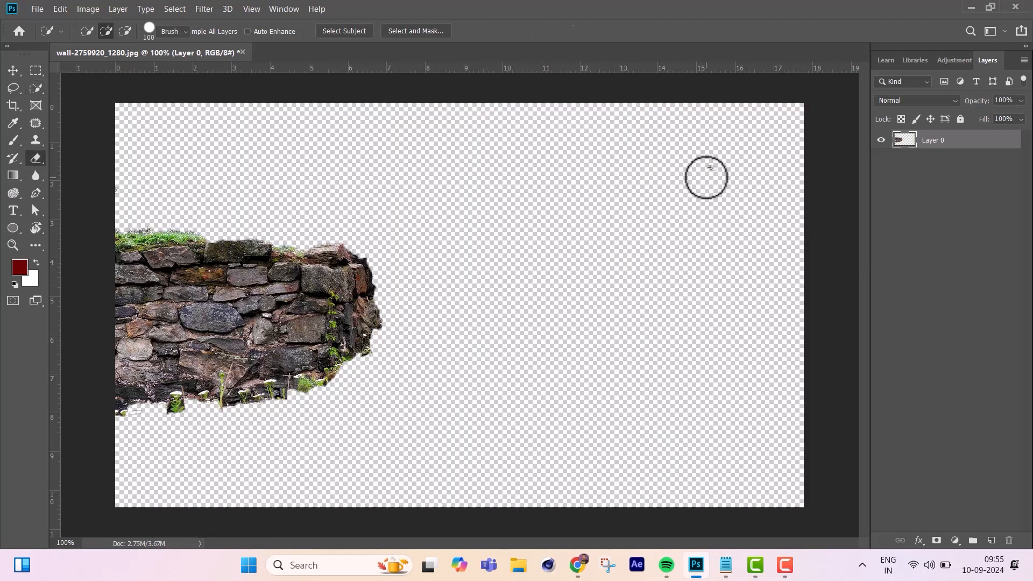
pyautogui.moveTo(705, 176); pyautogui.dragTo(719, 169)
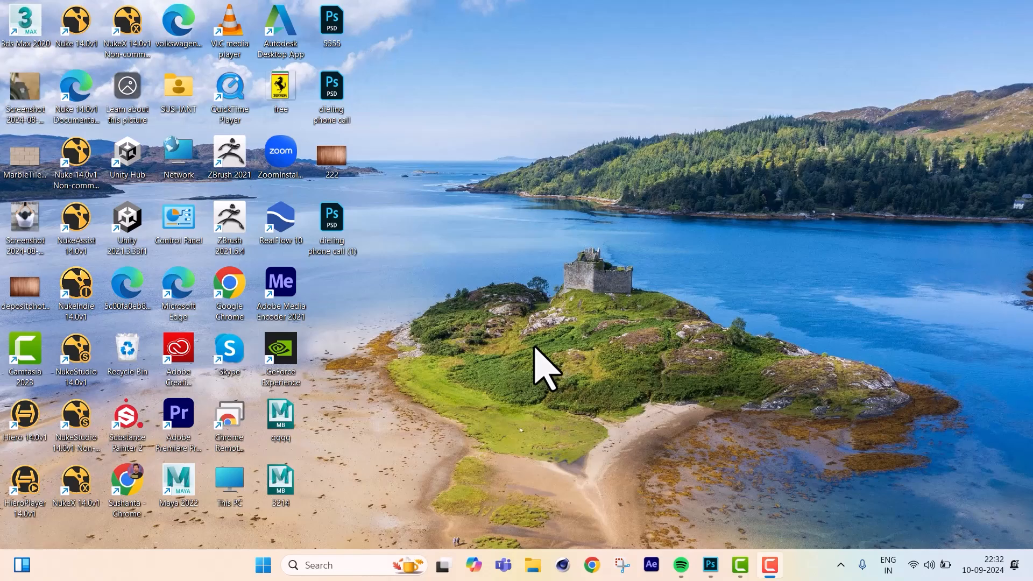
# Create a new Photoshop document of 1920 x 1080 pixels at 300 pixels/inch in RGB Color.
pyautogui.click(710, 565)
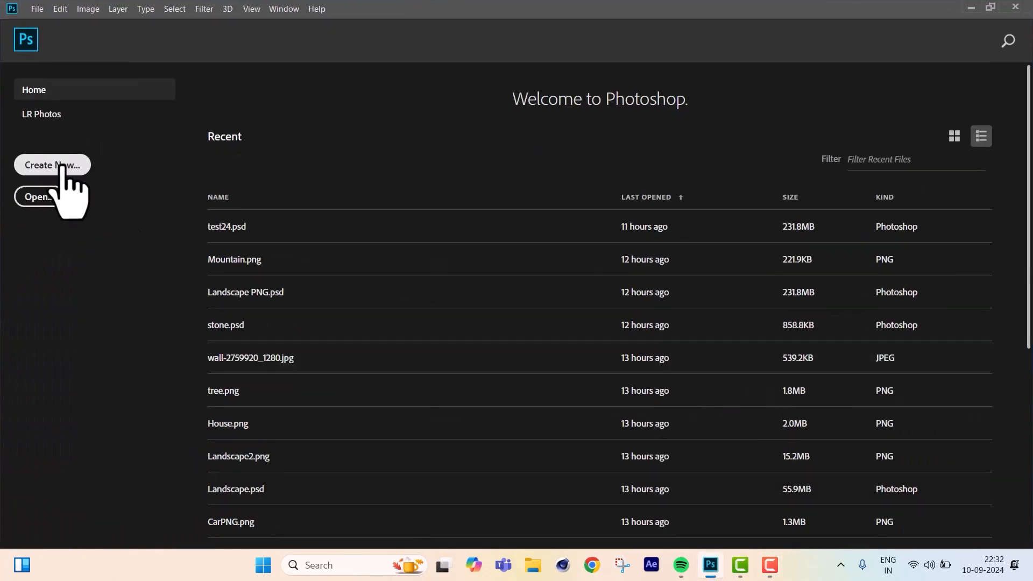
pyautogui.click(94, 184)
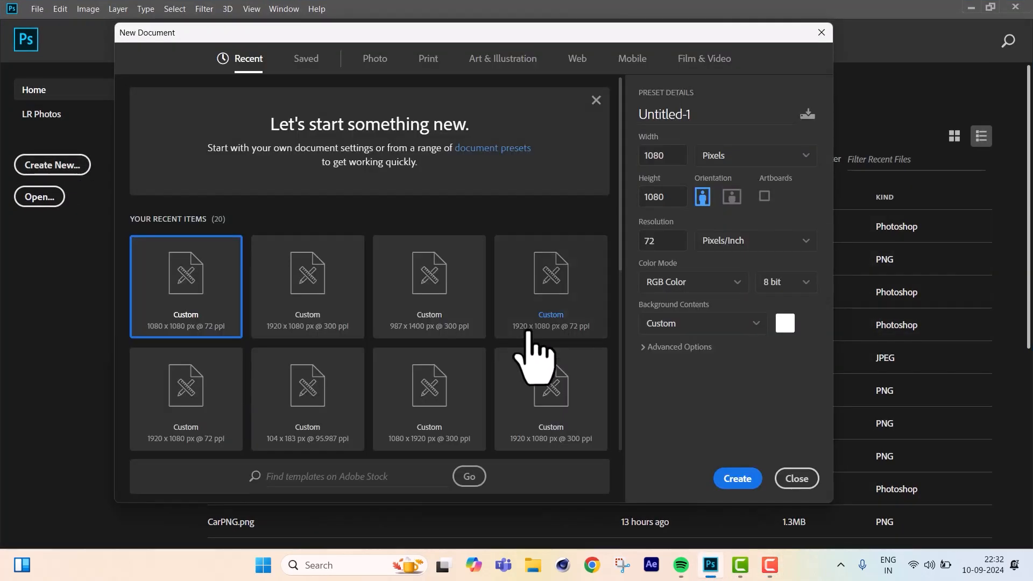
pyautogui.doubleClick(670, 157)
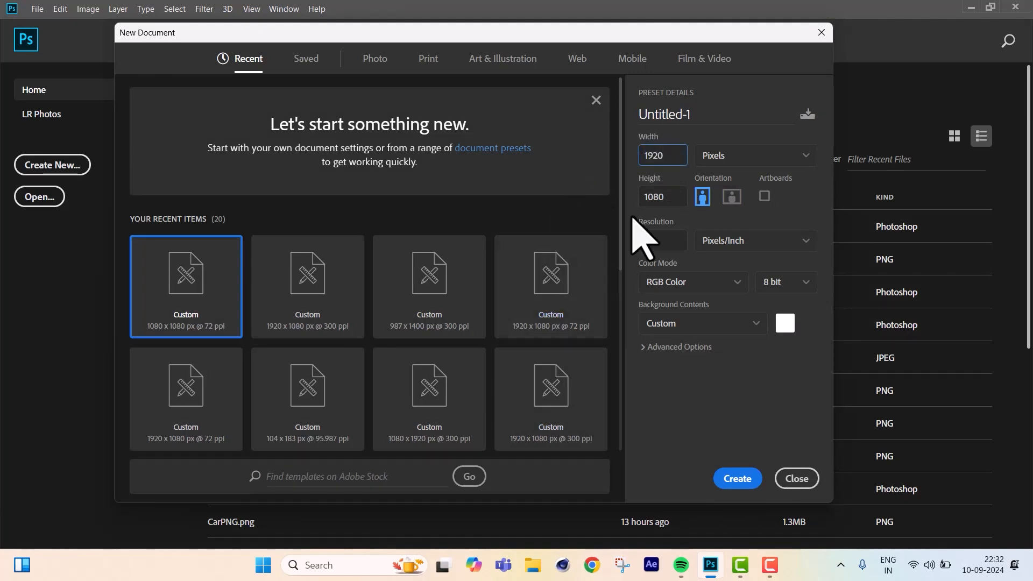
pyautogui.doubleClick(666, 241)
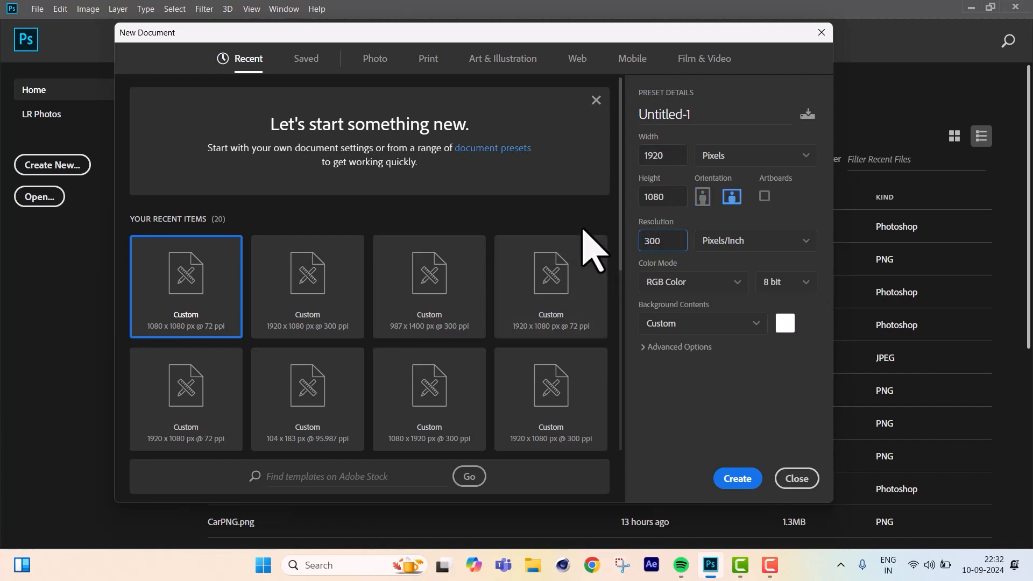
pyautogui.click(735, 479)
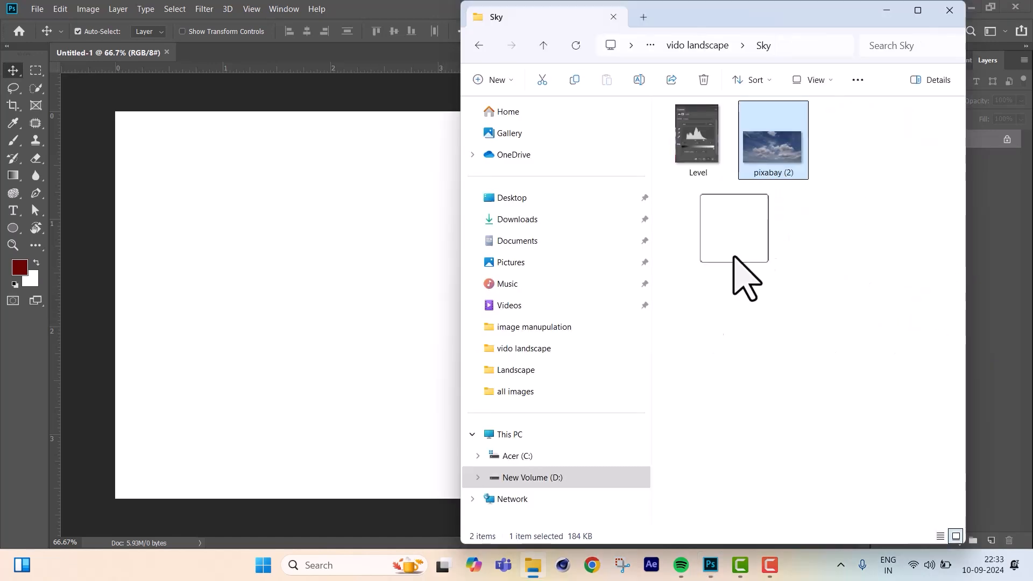
# Place the pixabay (2) sky image and scale it to about 25.33% so it covers the whole canvas.
pyautogui.moveTo(738, 276); pyautogui.dragTo(367, 243)
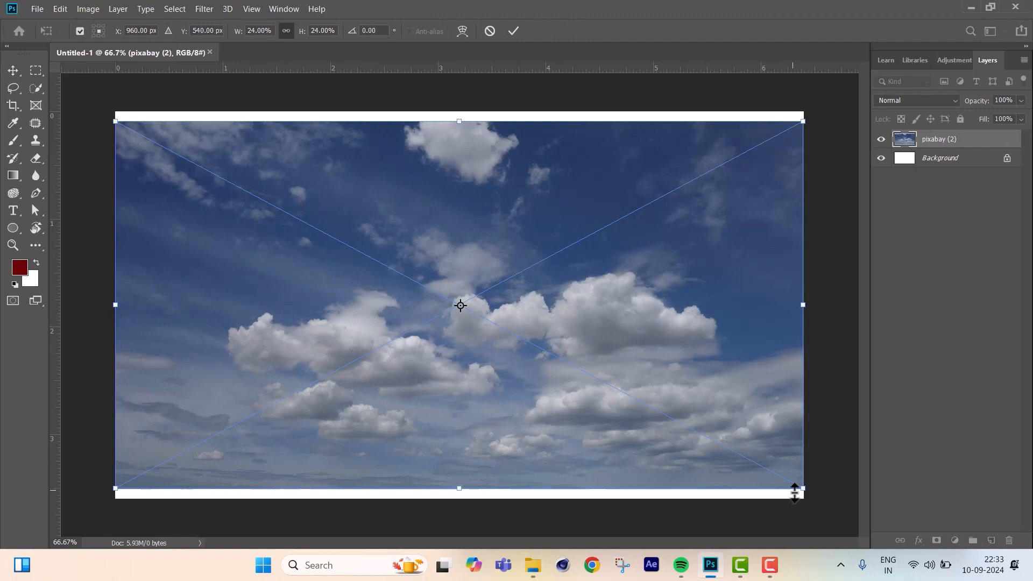
pyautogui.moveTo(802, 488); pyautogui.dragTo(823, 500)
pyautogui.moveTo(114, 120); pyautogui.dragTo(96, 111)
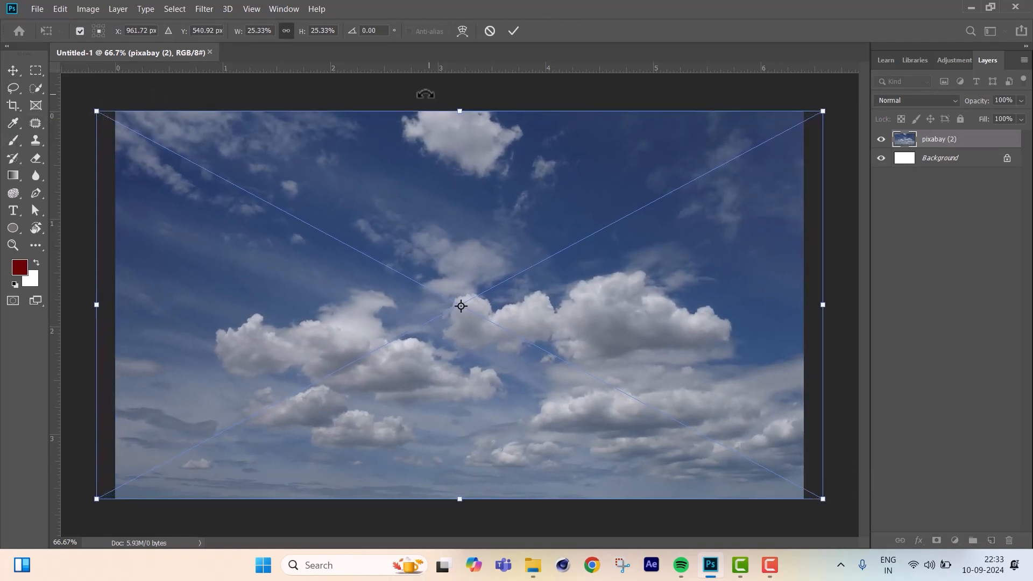
pyautogui.press('Return')
# Place Landscape2 from the Landscape folder and lower it to about Y 641 px, flush with the canvas's bottom edge.
pyautogui.click(532, 565)
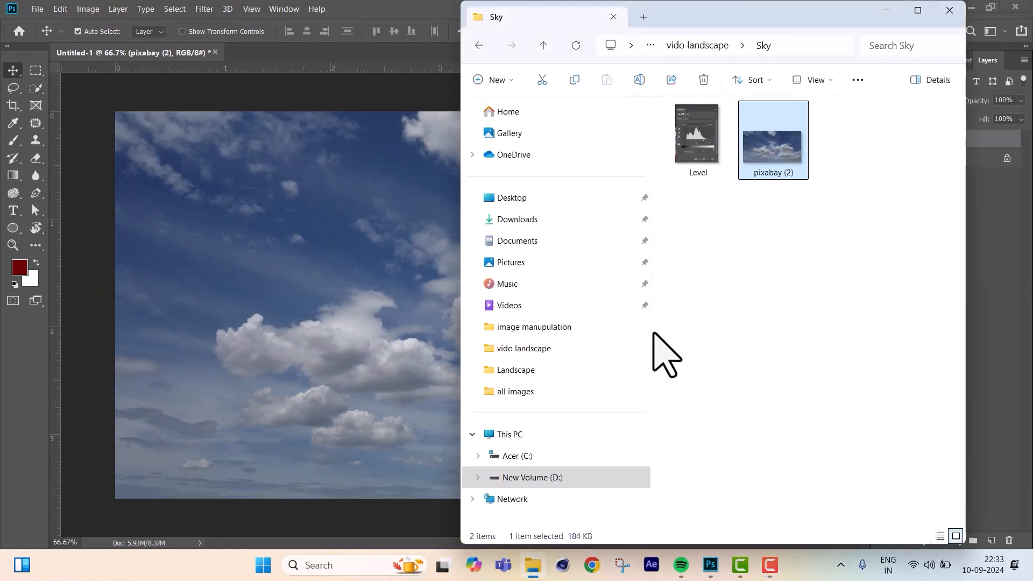
pyautogui.hotkey('alt', 'Left')
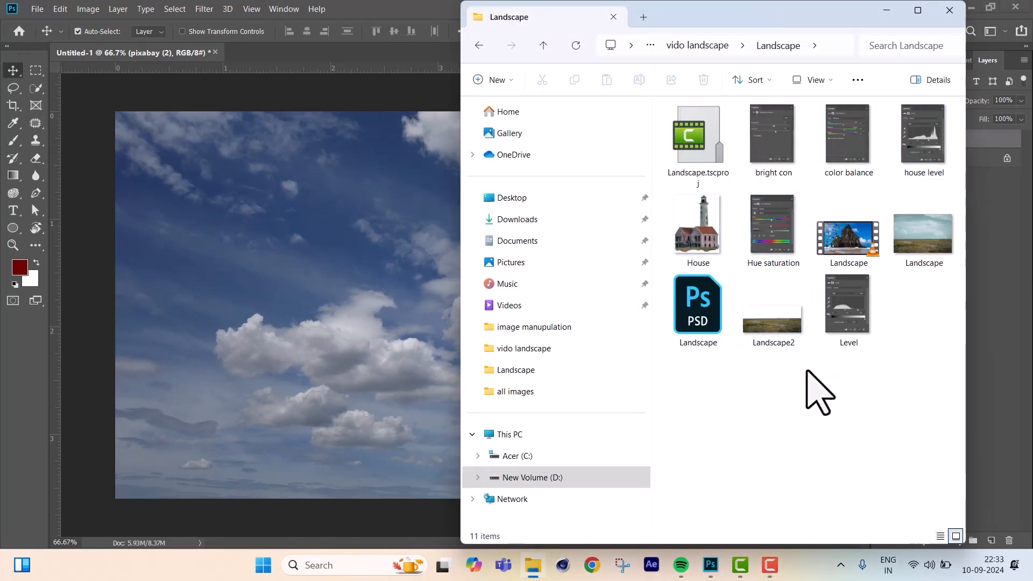
pyautogui.moveTo(784, 343); pyautogui.dragTo(389, 257)
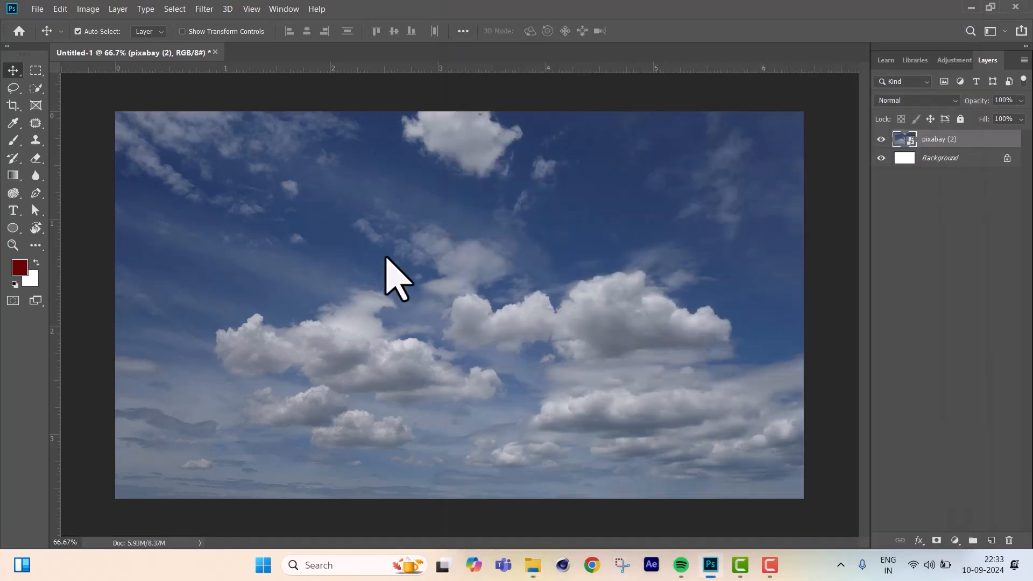
pyautogui.moveTo(508, 392); pyautogui.dragTo(506, 425)
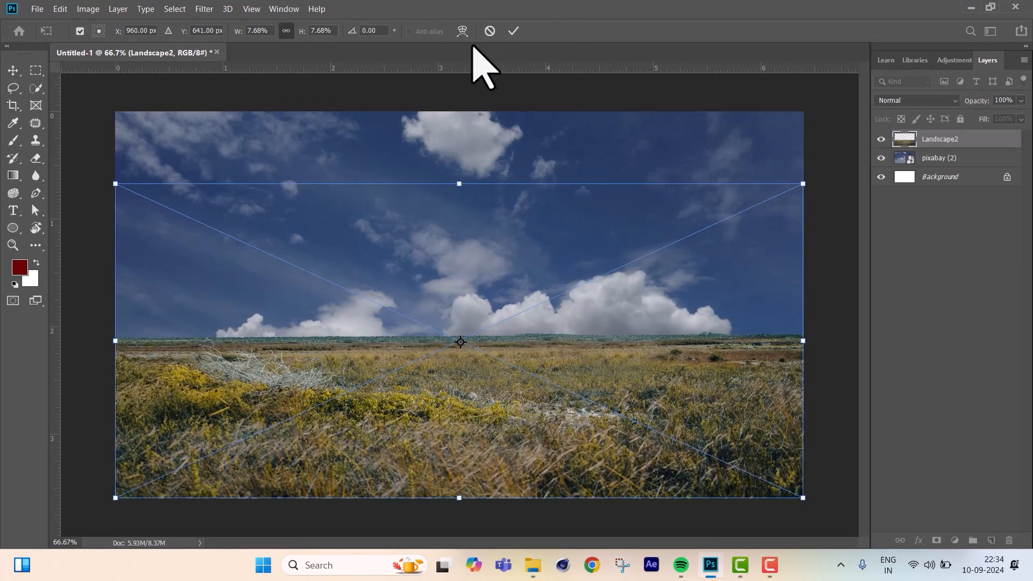
pyautogui.click(513, 32)
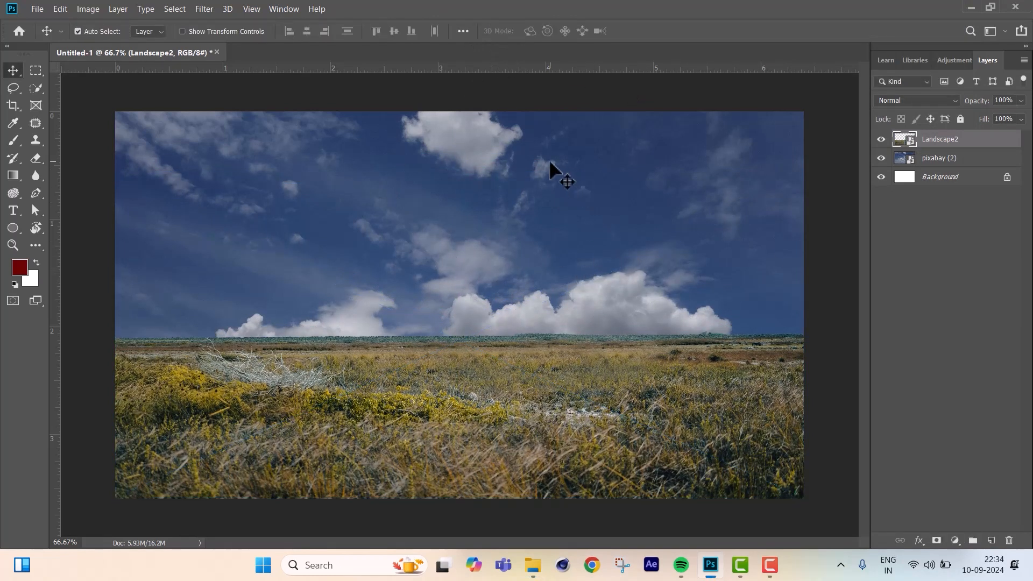
# Place the House image, scale it to about 7.38%, and set it on the horizon right of centre.
pyautogui.moveTo(692, 230); pyautogui.dragTo(381, 281)
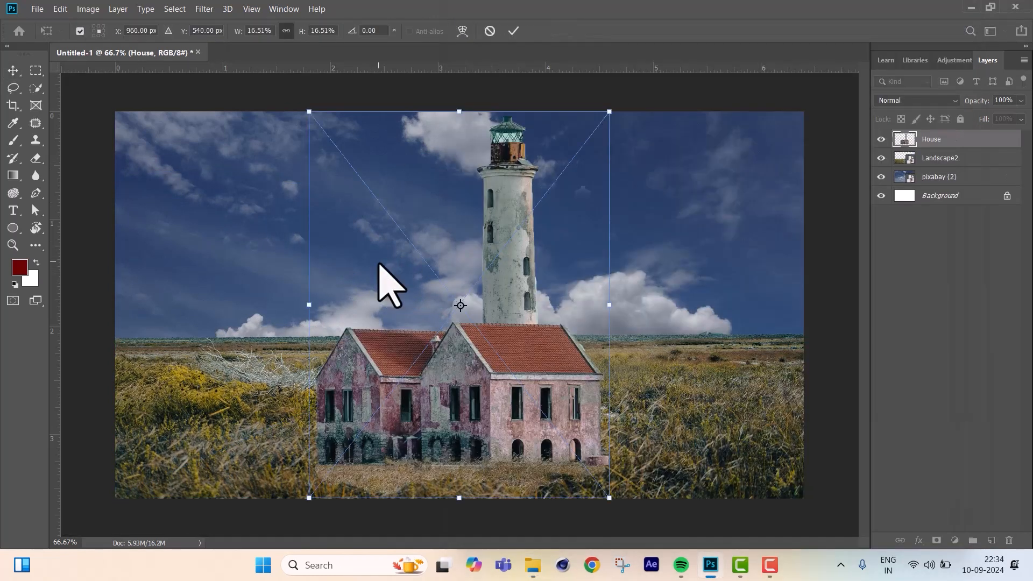
pyautogui.moveTo(612, 500); pyautogui.dragTo(442, 284)
pyautogui.moveTo(428, 238); pyautogui.dragTo(691, 324)
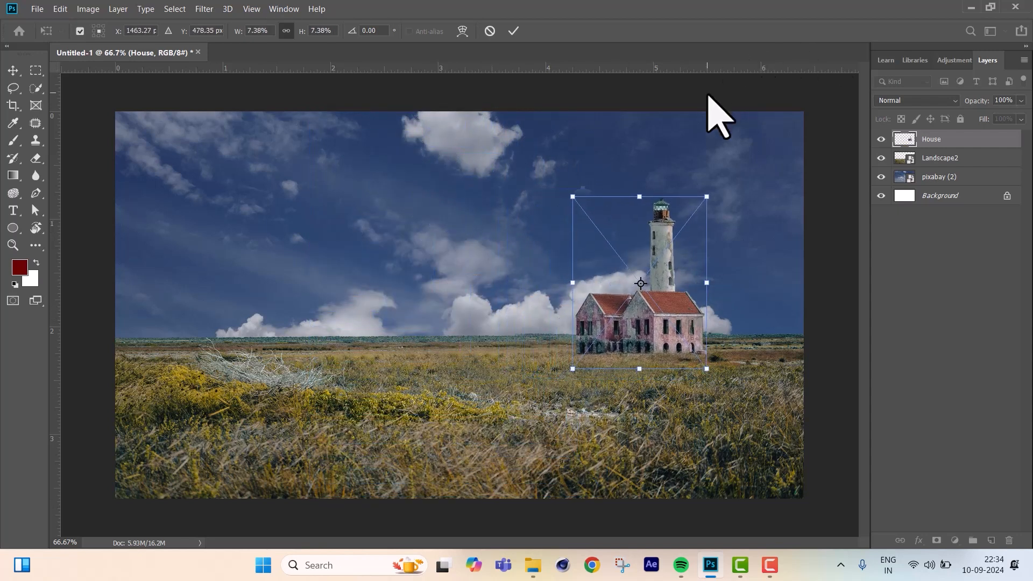
pyautogui.click(513, 31)
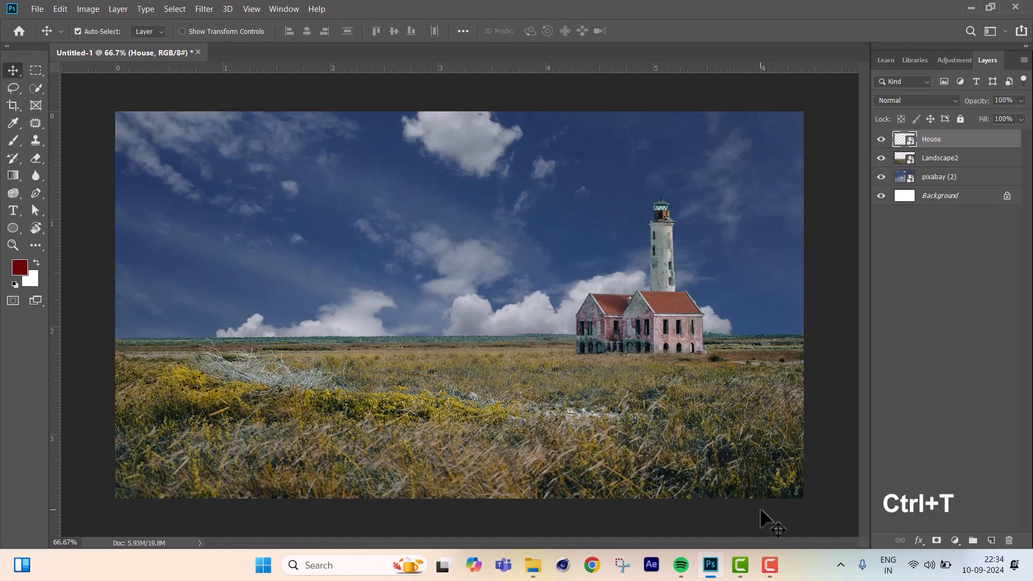
# Flip the House horizontally and shift it slightly right and up to about X 1502 px, Y 466 px.
pyautogui.hotkey('ctrl', 't')
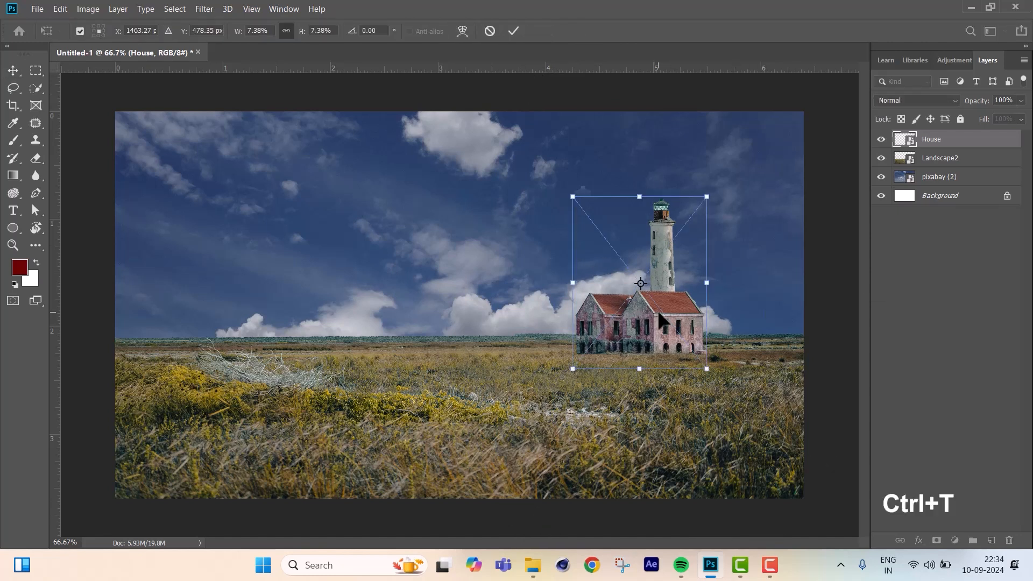
pyautogui.rightClick(659, 315)
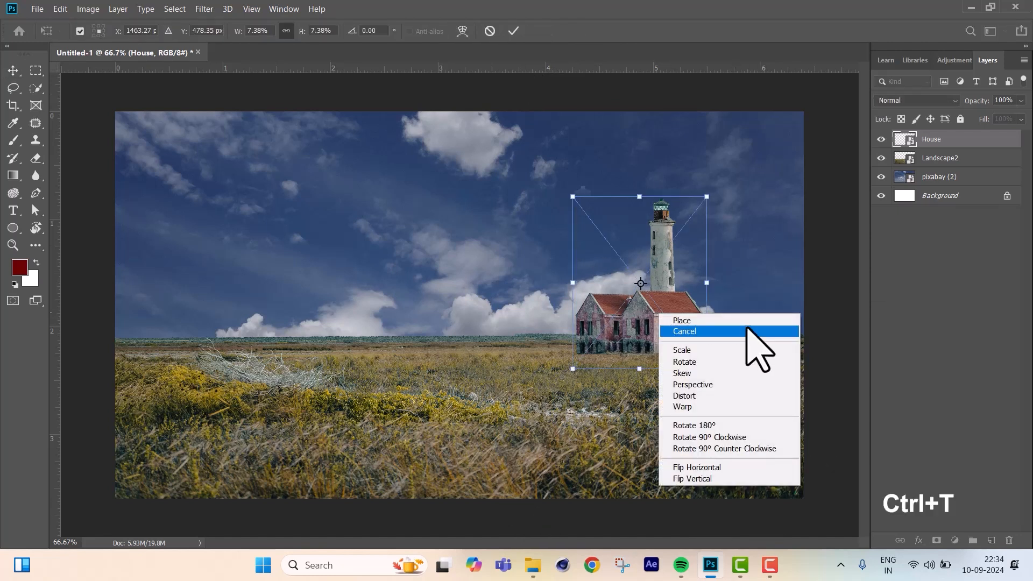
pyautogui.click(723, 468)
pyautogui.moveTo(647, 322); pyautogui.dragTo(659, 319)
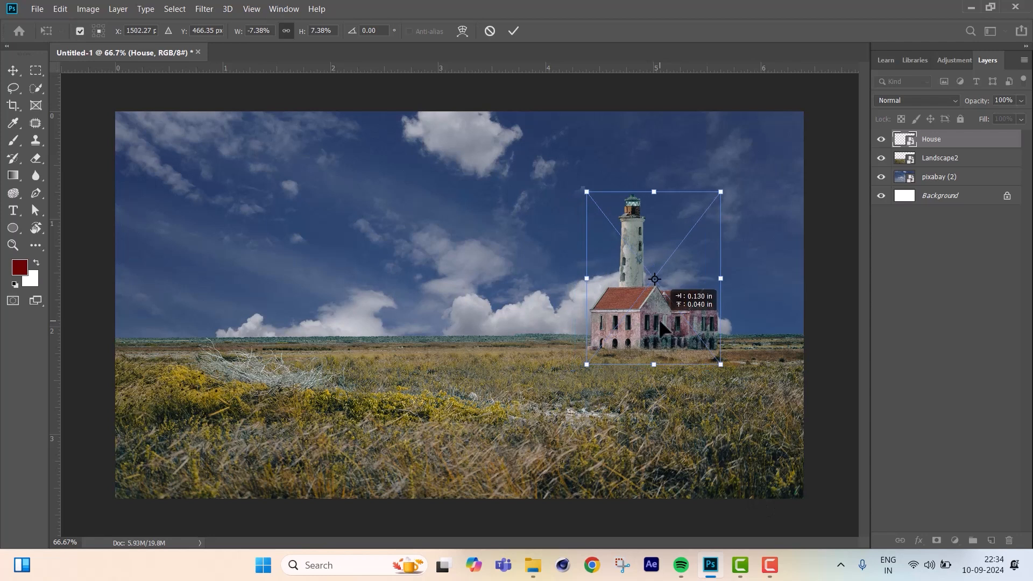
# Flip the Landscape2 meadow layer horizontally.
pyautogui.click(962, 157)
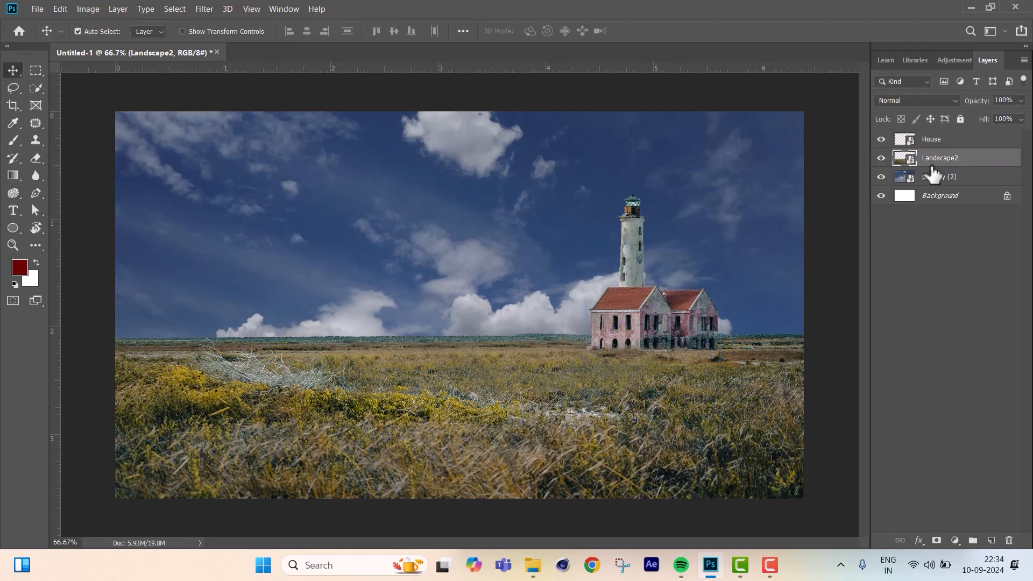
pyautogui.hotkey('ctrl', 't')
pyautogui.rightClick(574, 399)
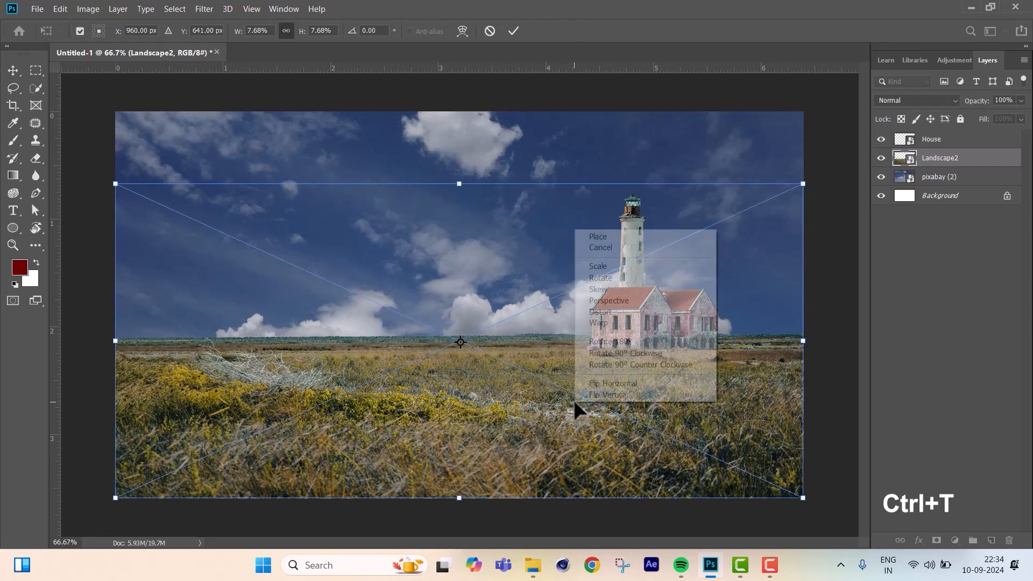
pyautogui.click(648, 384)
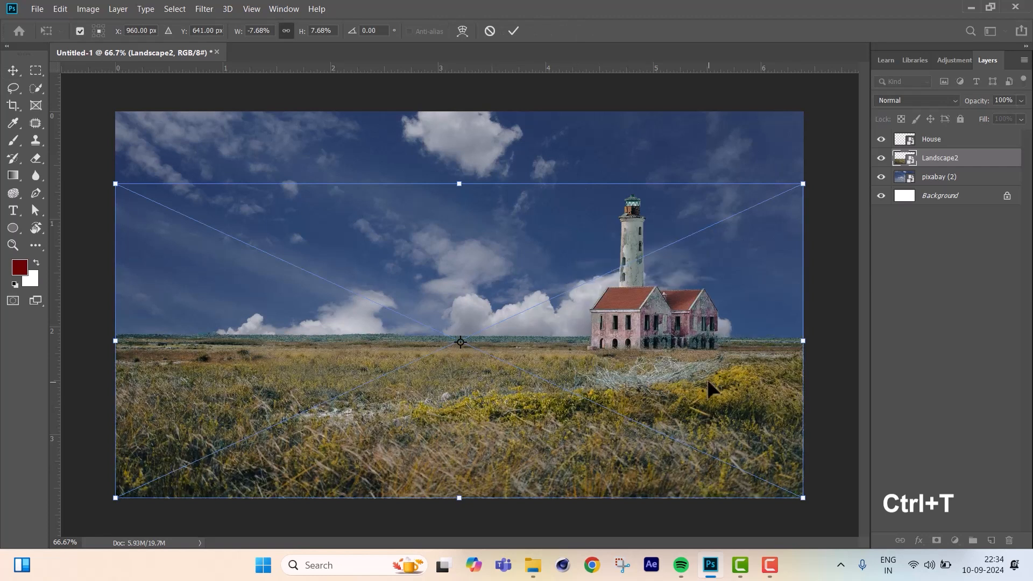
pyautogui.press('Return')
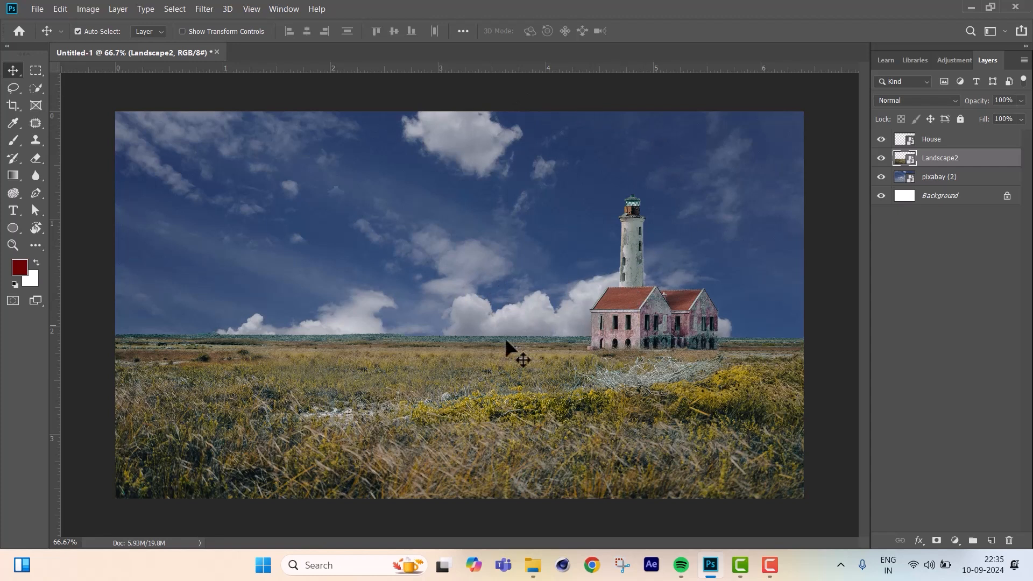
# Place the Mountain image above Landscape2 at about 37% scale, positioned at about X 978 px, Y 281 px.
pyautogui.click(533, 565)
pyautogui.moveTo(780, 237); pyautogui.dragTo(342, 226)
pyautogui.moveTo(521, 235); pyautogui.dragTo(512, 164)
pyautogui.moveTo(798, 141); pyautogui.dragTo(737, 150)
pyautogui.moveTo(465, 202); pyautogui.dragTo(504, 184)
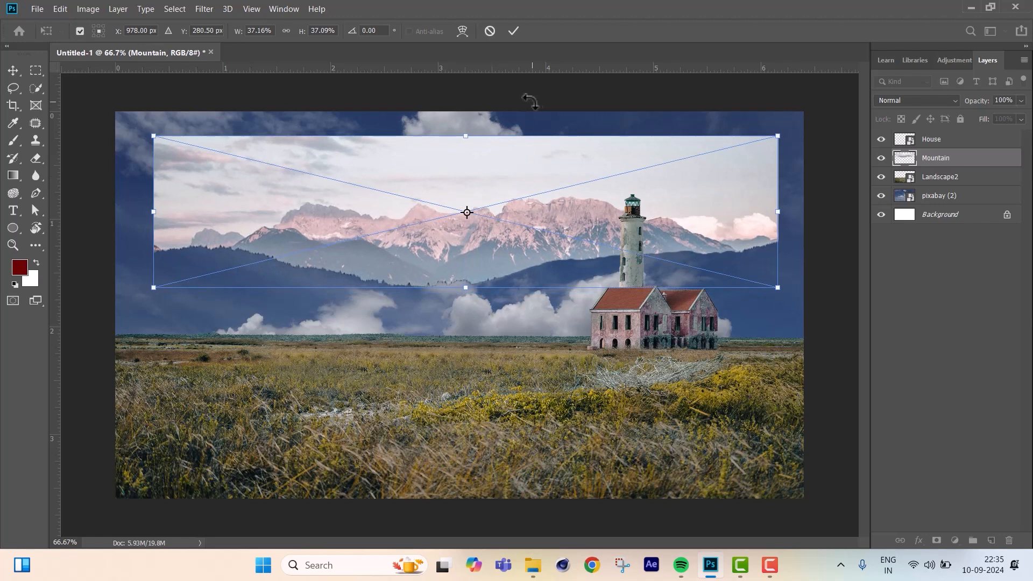
pyautogui.click(513, 31)
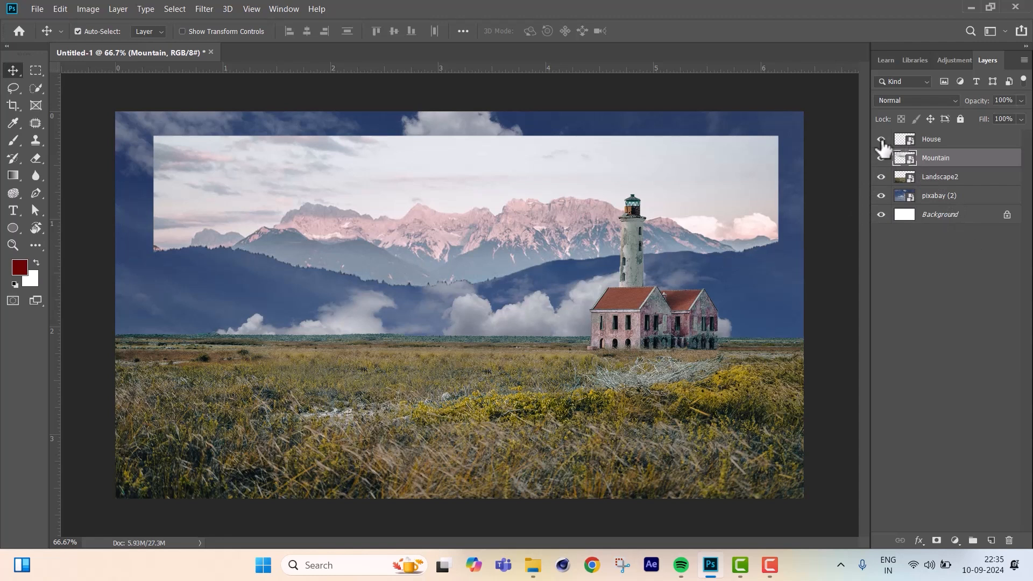
# Rasterize the Mountain layer, then select its pale sky with the Quick Selection tool and delete it.
pyautogui.rightClick(933, 167)
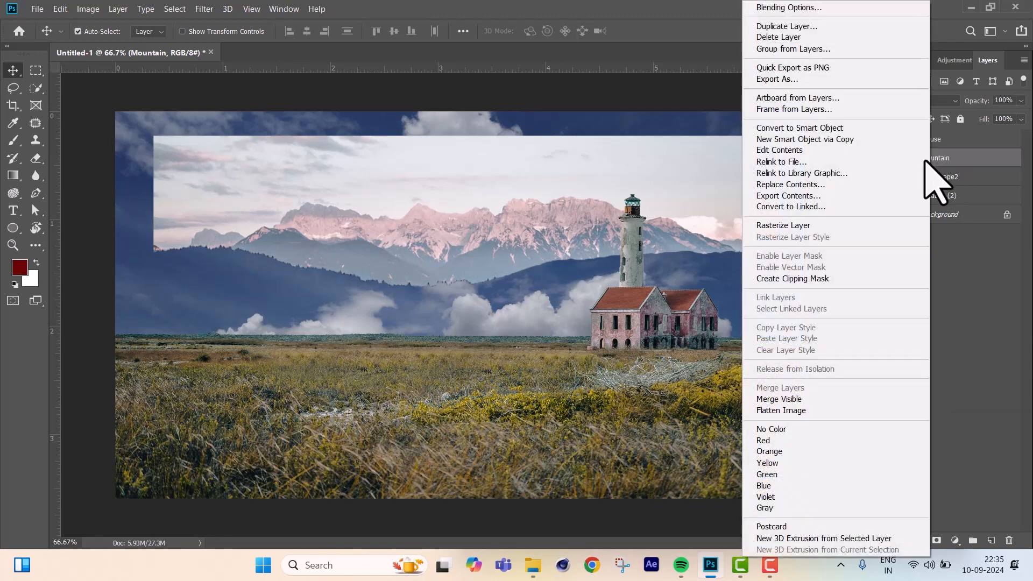
pyautogui.click(819, 224)
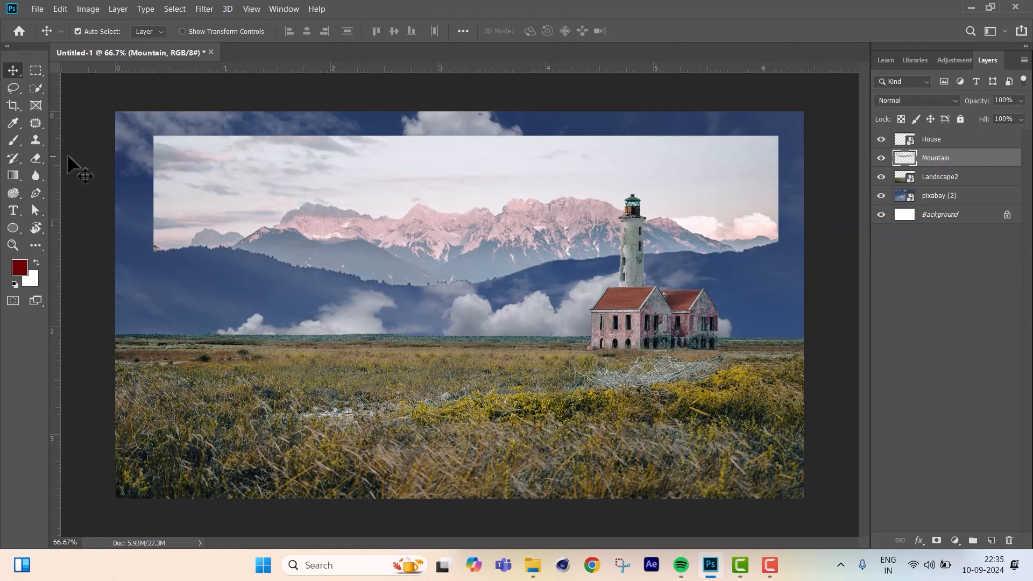
pyautogui.moveTo(34, 88); pyautogui.dragTo(89, 92)
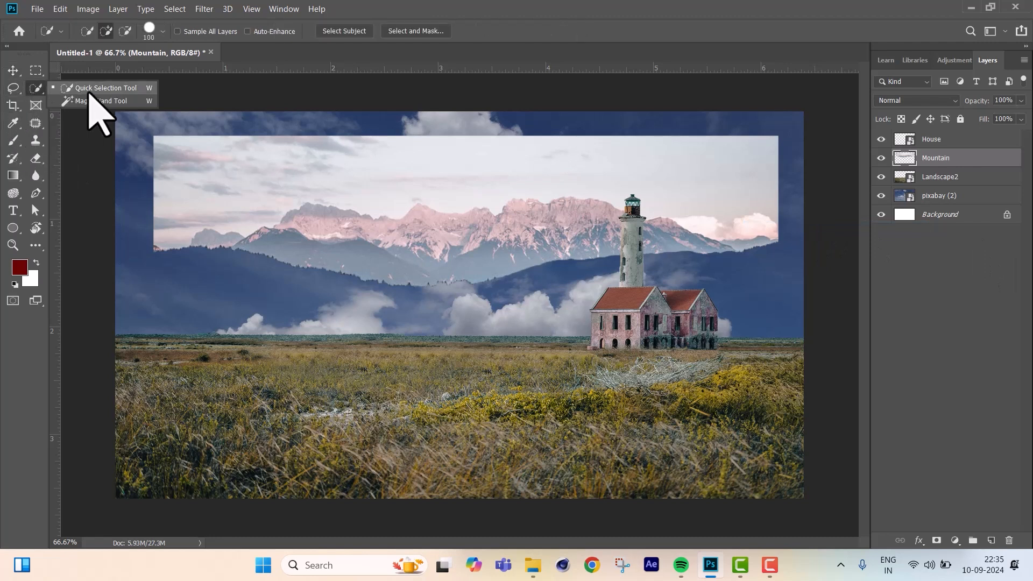
pyautogui.click(214, 163)
pyautogui.moveTo(213, 163)
pyautogui.mouseDown()
pyautogui.moveTo(648, 161)
pyautogui.moveTo(610, 186)
pyautogui.mouseUp()
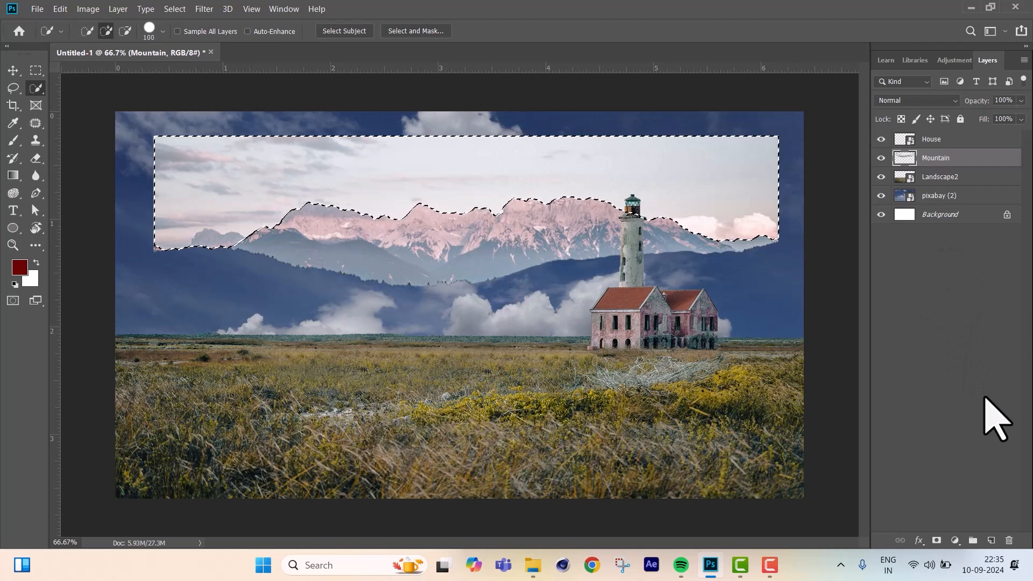
pyautogui.press('Delete')
pyautogui.hotkey('ctrl', 'd')
pyautogui.press('v')
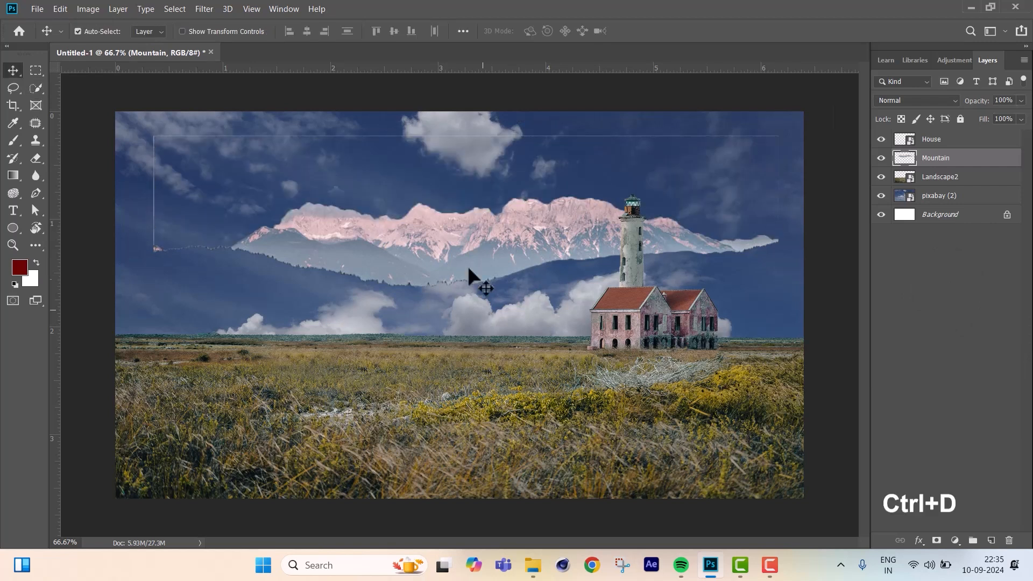
# Erase the leftover outline along the top and left edges of the Mountain layer's removed sky.
pyautogui.press('e')
pyautogui.moveTo(169, 134)
pyautogui.mouseDown()
pyautogui.moveTo(538, 136)
pyautogui.moveTo(631, 148)
pyautogui.moveTo(772, 139)
pyautogui.mouseUp()
pyautogui.moveTo(150, 143)
pyautogui.mouseDown()
pyautogui.moveTo(144, 183)
pyautogui.moveTo(150, 224)
pyautogui.mouseUp()
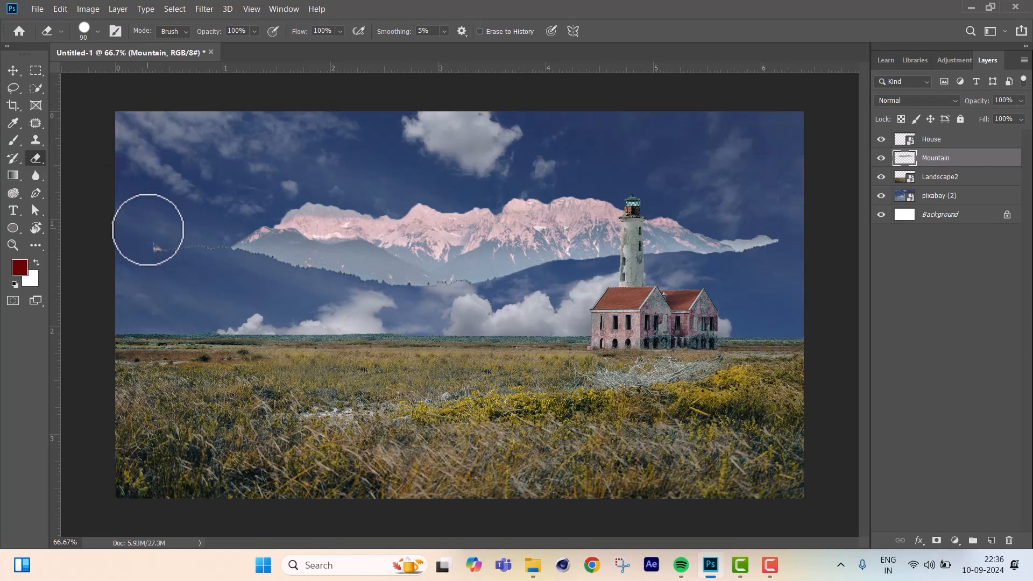
# Move the Mountain layer beneath Landscape2, scale it to about 70.47%, and set it on the horizon at the canvas's left.
pyautogui.click(13, 71)
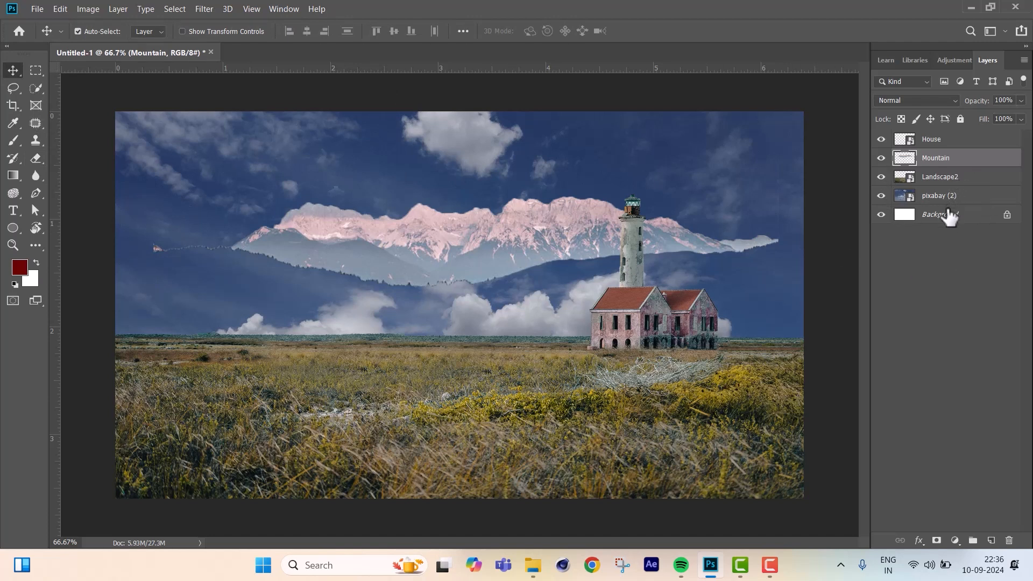
pyautogui.moveTo(943, 167); pyautogui.dragTo(935, 187)
pyautogui.moveTo(286, 325); pyautogui.dragTo(325, 317)
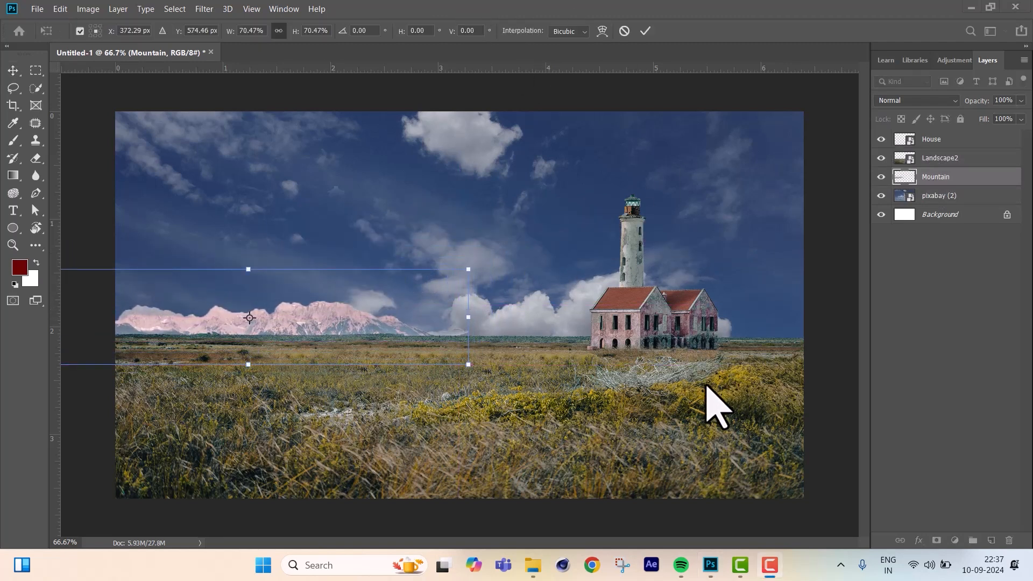
# Place the tree image from the Tree folder, scale it to about 4.79%, and set it on the horizon right of the house.
pyautogui.click(549, 564)
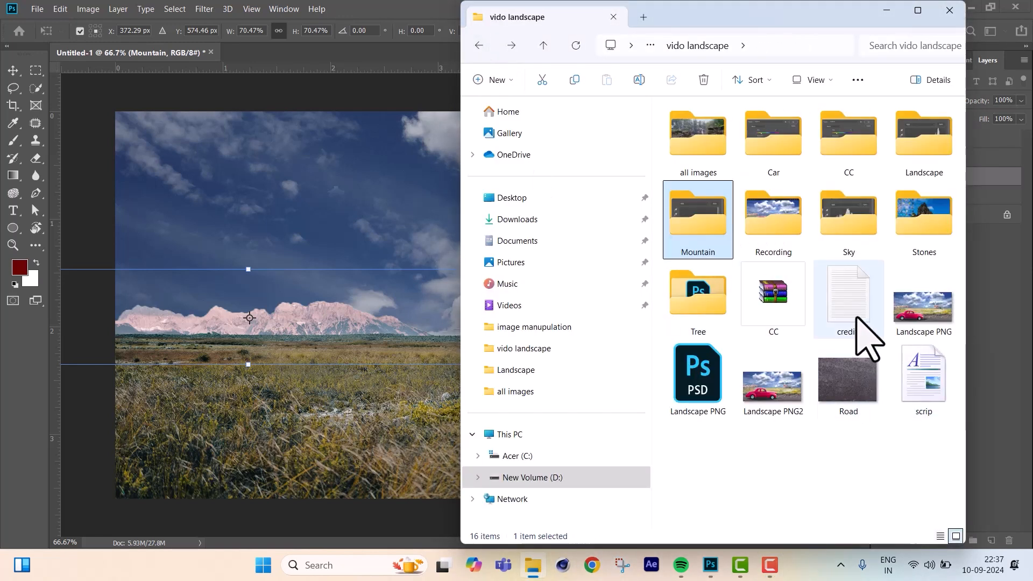
pyautogui.doubleClick(702, 309)
pyautogui.moveTo(842, 153); pyautogui.dragTo(360, 258)
pyautogui.click(533, 566)
pyautogui.moveTo(855, 145); pyautogui.dragTo(388, 246)
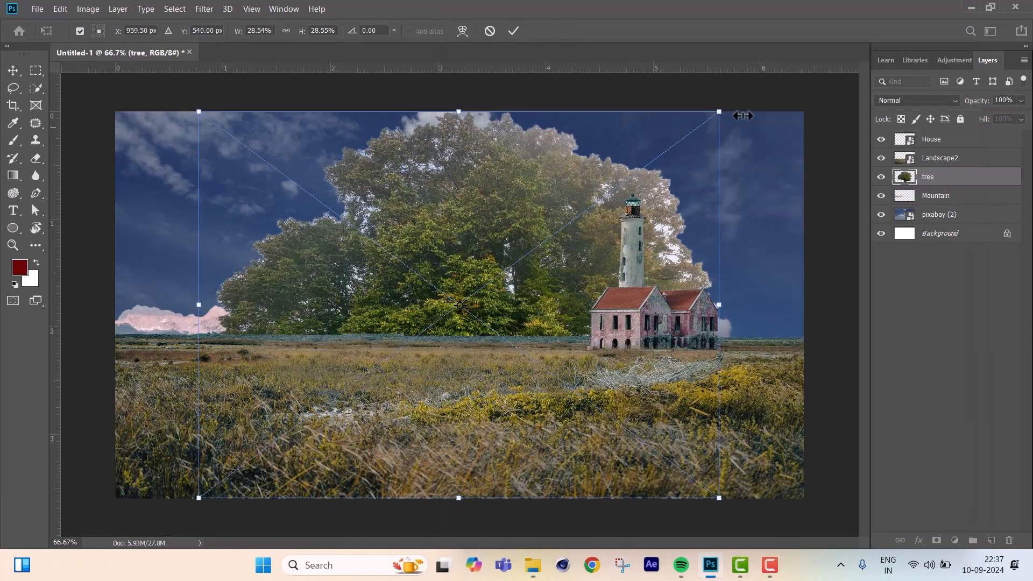
pyautogui.moveTo(721, 107); pyautogui.dragTo(410, 341)
pyautogui.moveTo(354, 377); pyautogui.dragTo(397, 211)
pyautogui.moveTo(394, 285); pyautogui.dragTo(759, 311)
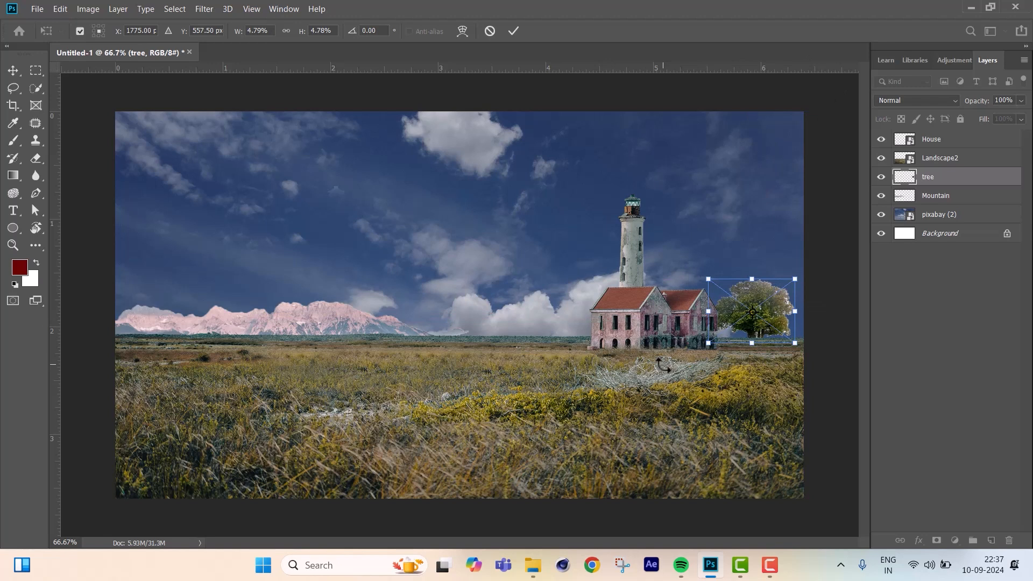
pyautogui.press('Return')
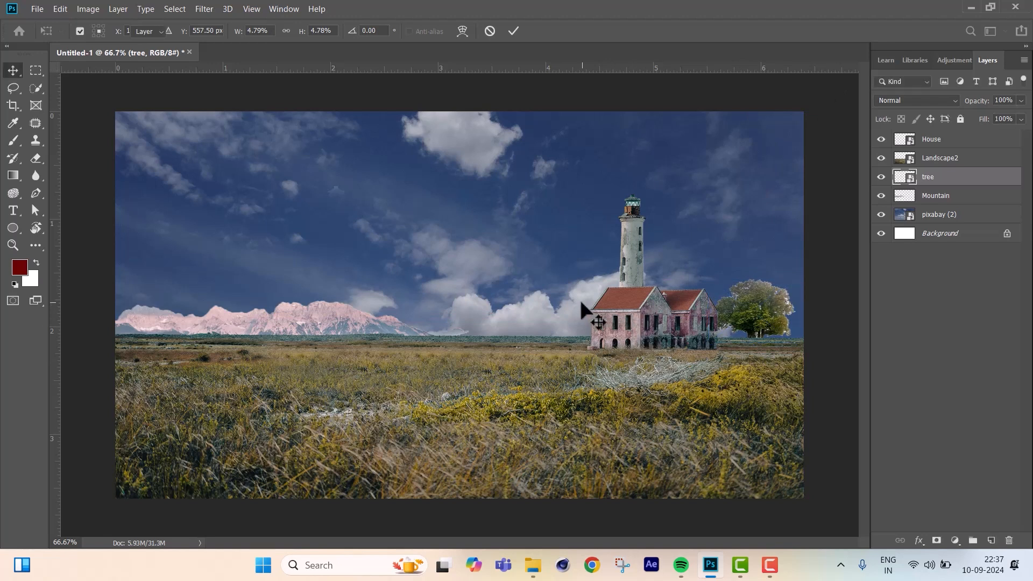
# Shift the house and tree left, raise the tree layer above House, and lower the tree slightly beside the building.
pyautogui.moveTo(635, 311); pyautogui.dragTo(578, 312)
pyautogui.moveTo(734, 308); pyautogui.dragTo(696, 310)
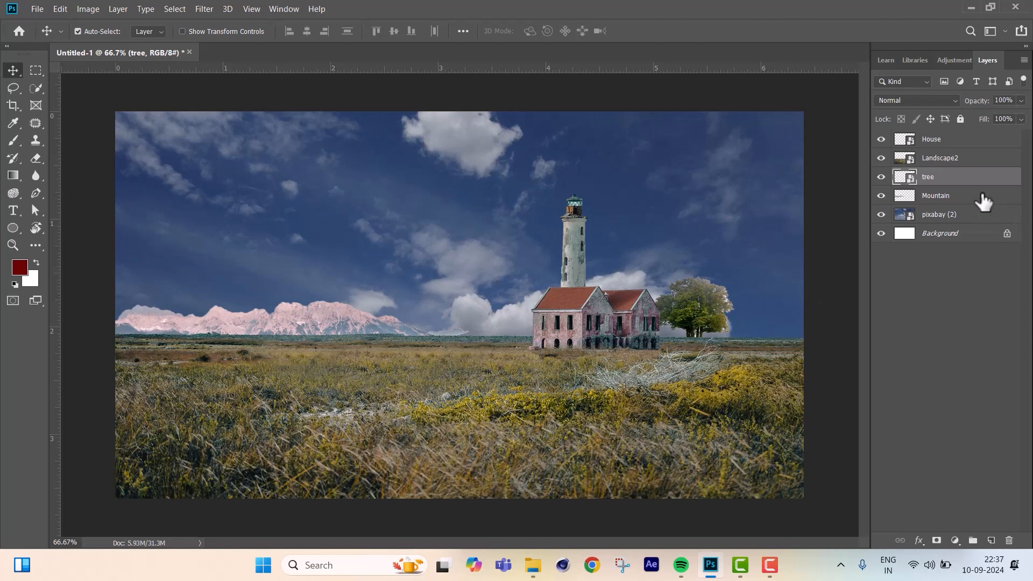
pyautogui.moveTo(976, 188); pyautogui.dragTo(971, 139)
pyautogui.moveTo(707, 304); pyautogui.dragTo(713, 312)
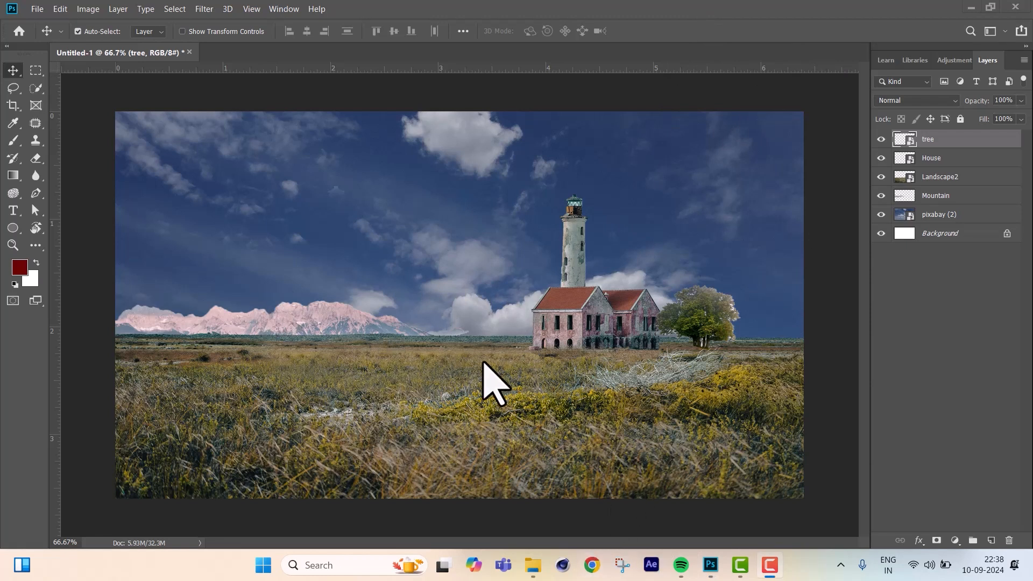
# Place the stone image from the Stones folder, scale it to about 20.39%, and position it just left of the lighthouse.
pyautogui.click(532, 565)
pyautogui.click(728, 296)
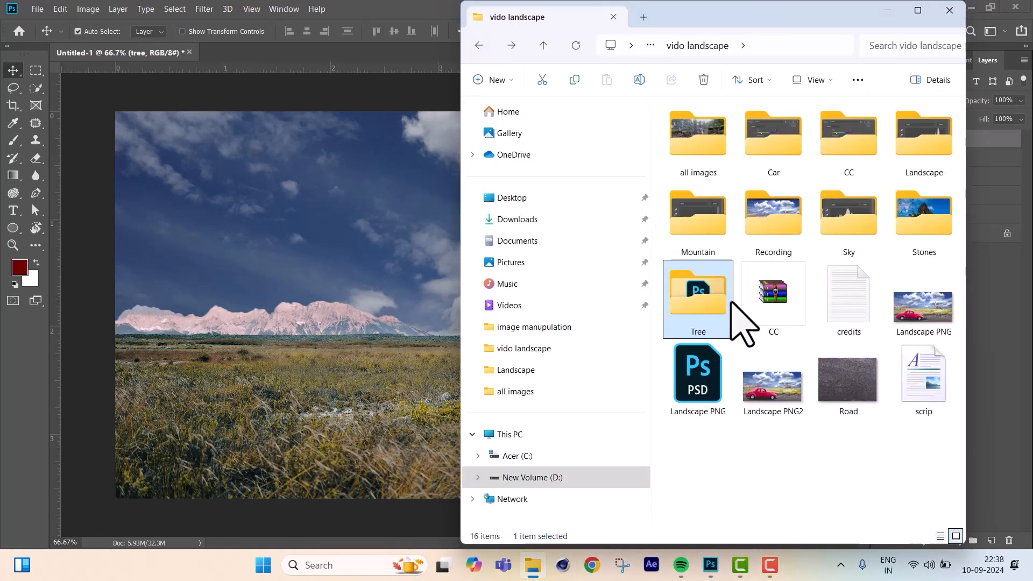
pyautogui.doubleClick(931, 221)
pyautogui.moveTo(852, 153); pyautogui.dragTo(305, 352)
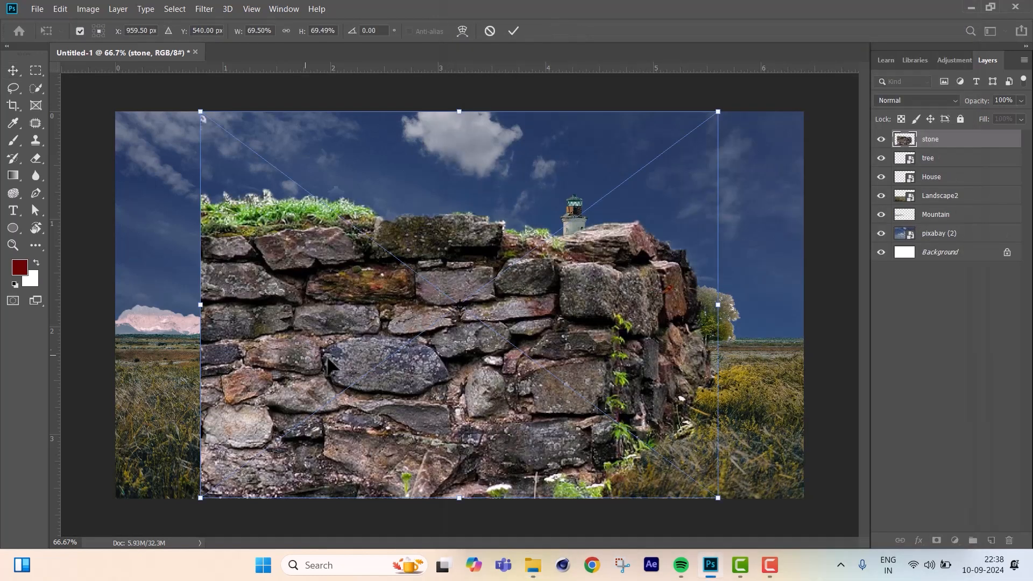
pyautogui.moveTo(722, 110); pyautogui.dragTo(430, 288)
pyautogui.moveTo(398, 395); pyautogui.dragTo(375, 215)
pyautogui.moveTo(422, 142); pyautogui.dragTo(344, 188)
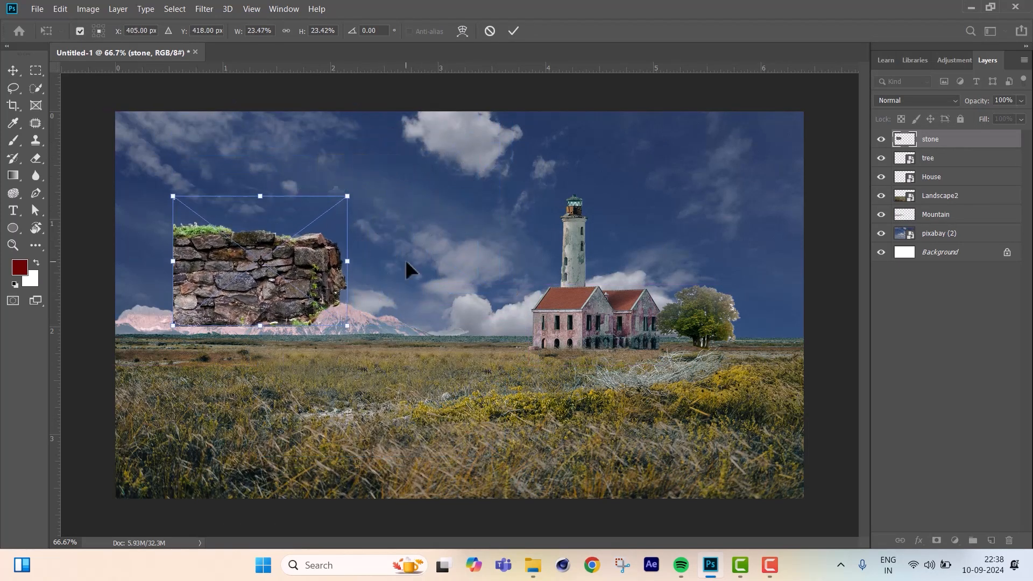
pyautogui.moveTo(263, 201); pyautogui.dragTo(264, 211)
pyautogui.moveTo(295, 286); pyautogui.dragTo(487, 283)
pyautogui.press('Return')
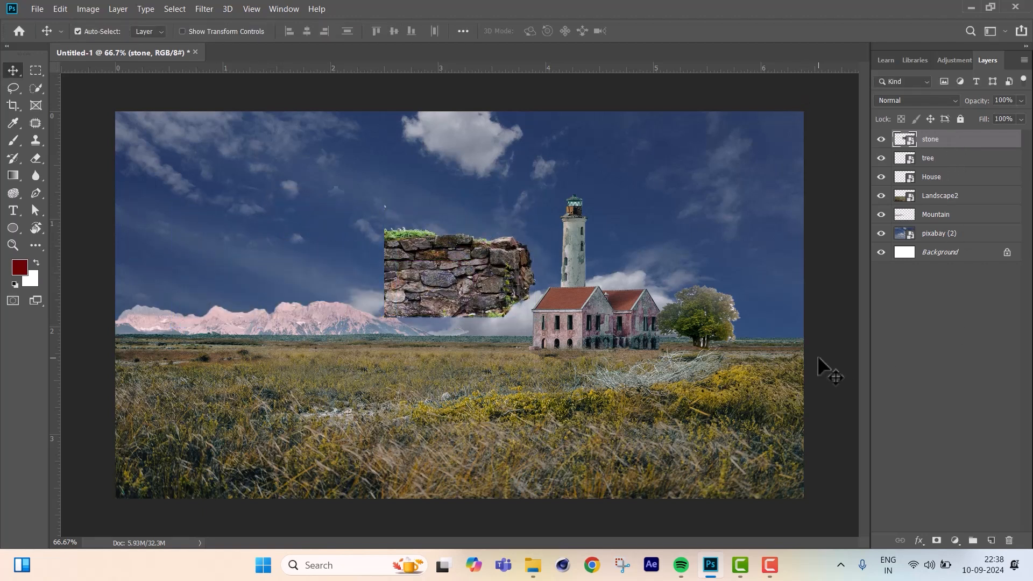
# Duplicate the stone layer, move the copy flush against the original's left edge, and flip it horizontally to mirror the wall.
pyautogui.press('ctrl')
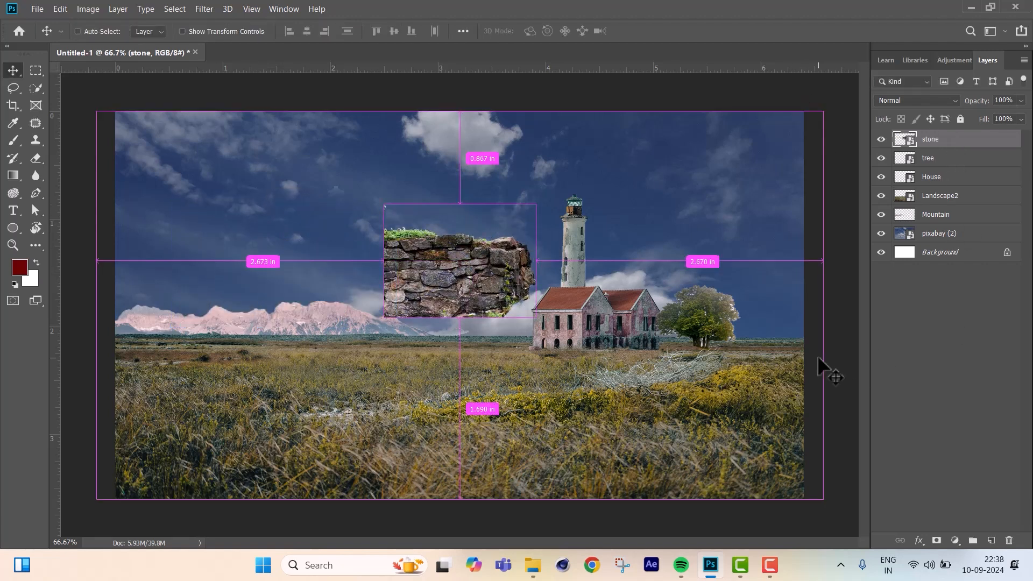
pyautogui.hotkey('ctrl', 'j')
pyautogui.moveTo(454, 267); pyautogui.dragTo(304, 267)
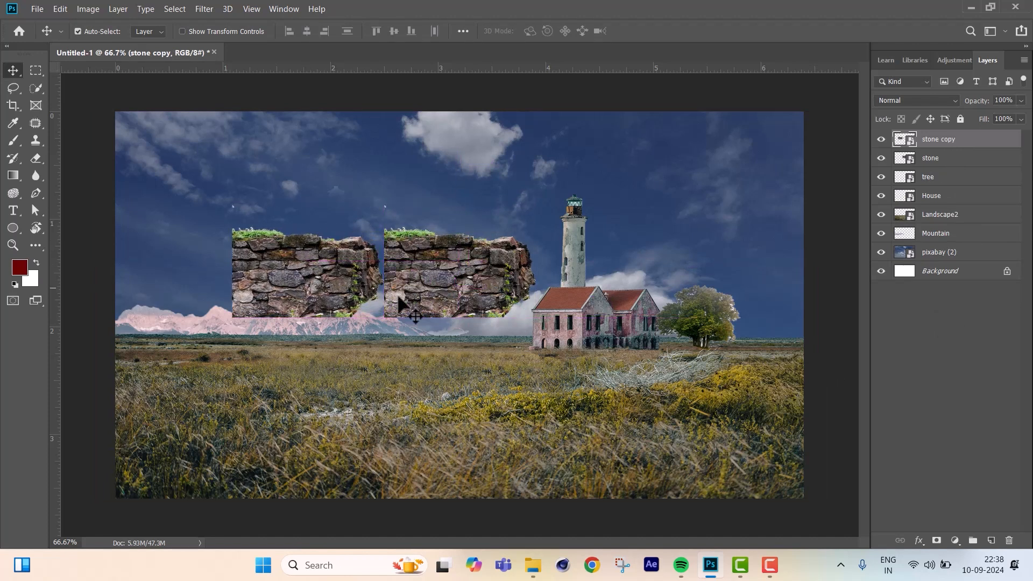
pyautogui.hotkey('ctrl', 't')
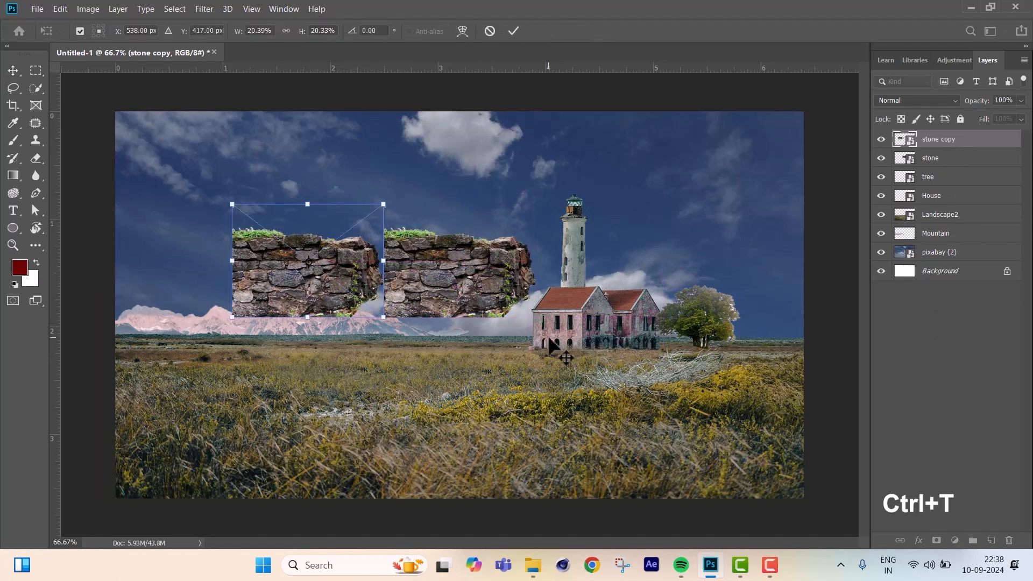
pyautogui.rightClick(296, 263)
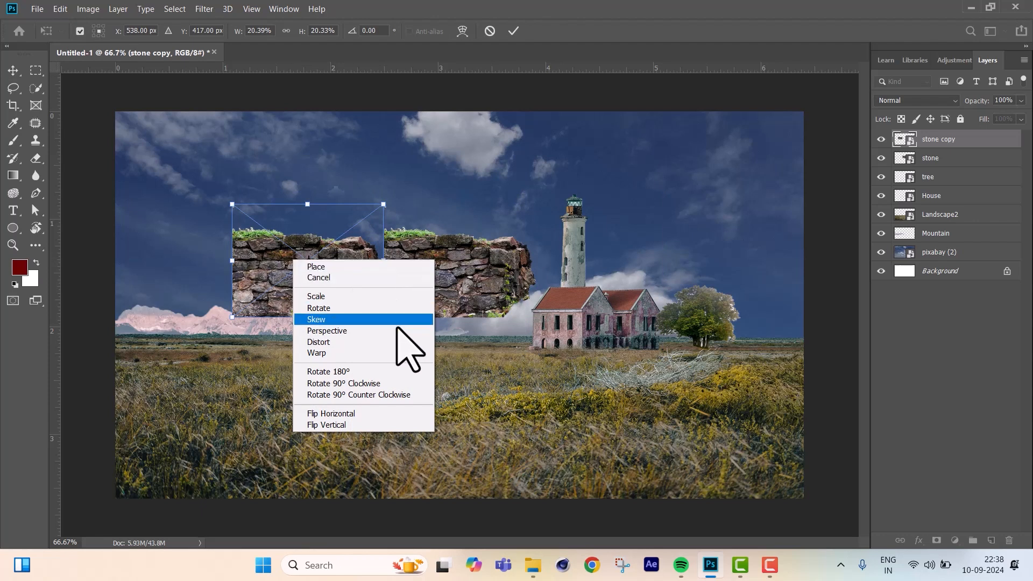
pyautogui.click(375, 413)
pyautogui.moveTo(358, 257)
pyautogui.mouseDown()
pyautogui.moveTo(333, 257)
pyautogui.moveTo(359, 256)
pyautogui.mouseUp()
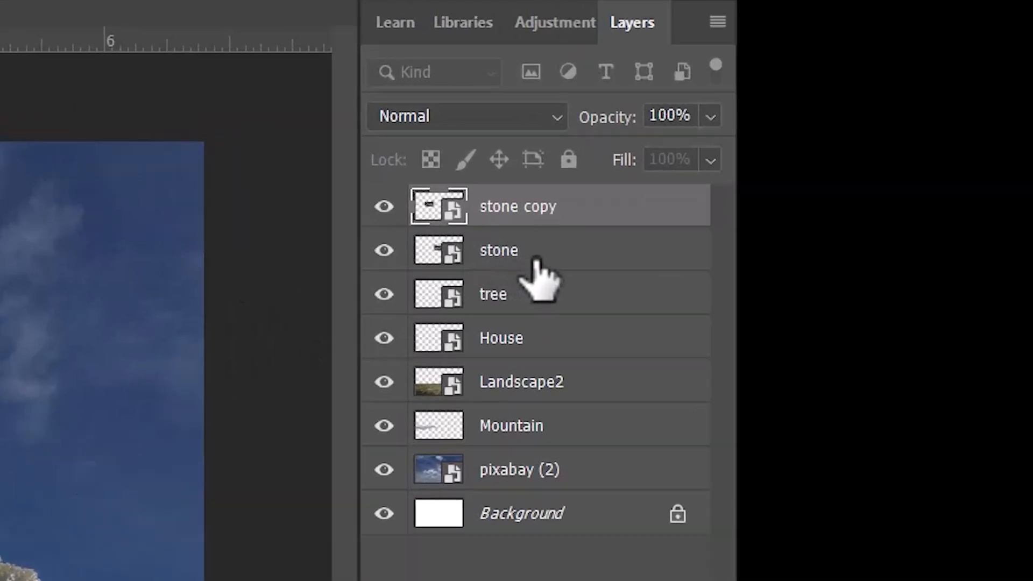
# Duplicate both stone layers together and move the copies right to about X 1436 px to extend the wall.
pyautogui.keyDown('shift'); pyautogui.click(536, 260); pyautogui.keyUp('shift')
pyautogui.hotkey('ctrl', 'j')
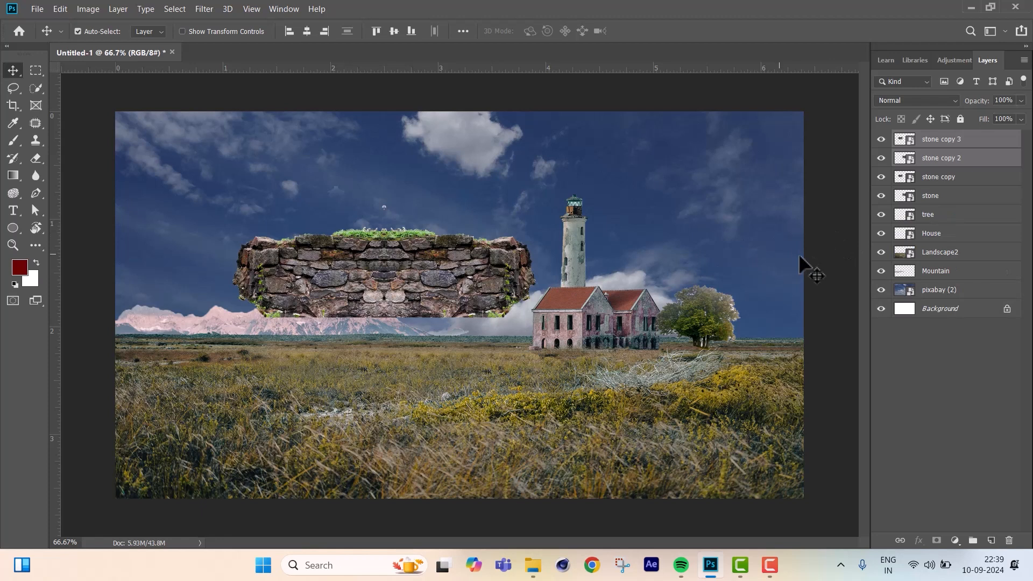
pyautogui.hotkey('ctrl', 't')
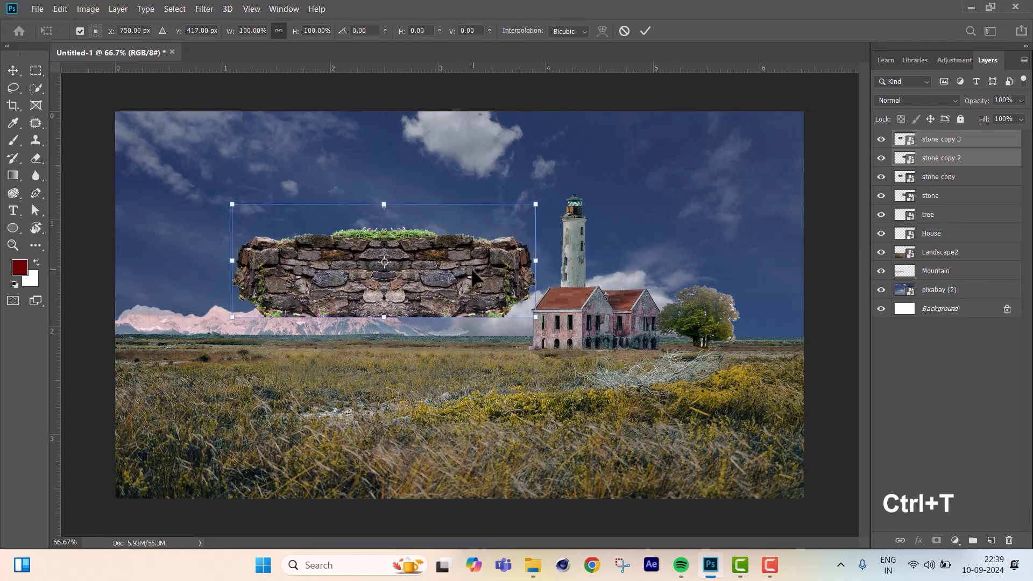
pyautogui.moveTo(384, 262); pyautogui.dragTo(477, 262)
pyautogui.moveTo(581, 271); pyautogui.dragTo(712, 267)
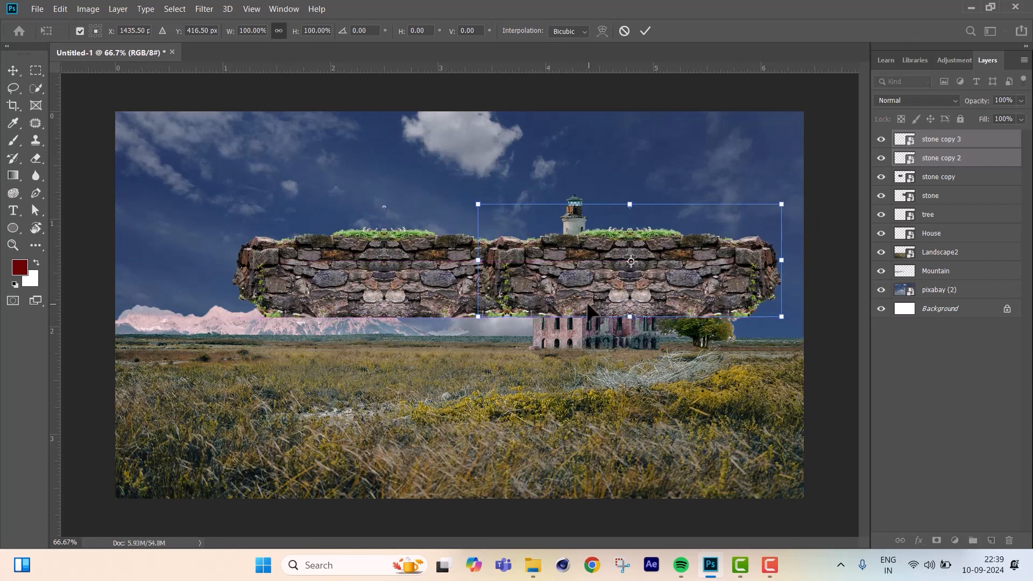
# Duplicate the two rightmost stone layers together and move the copies right to about X 2072 px, continuing the wall past the canvas edge.
pyautogui.click(945, 141)
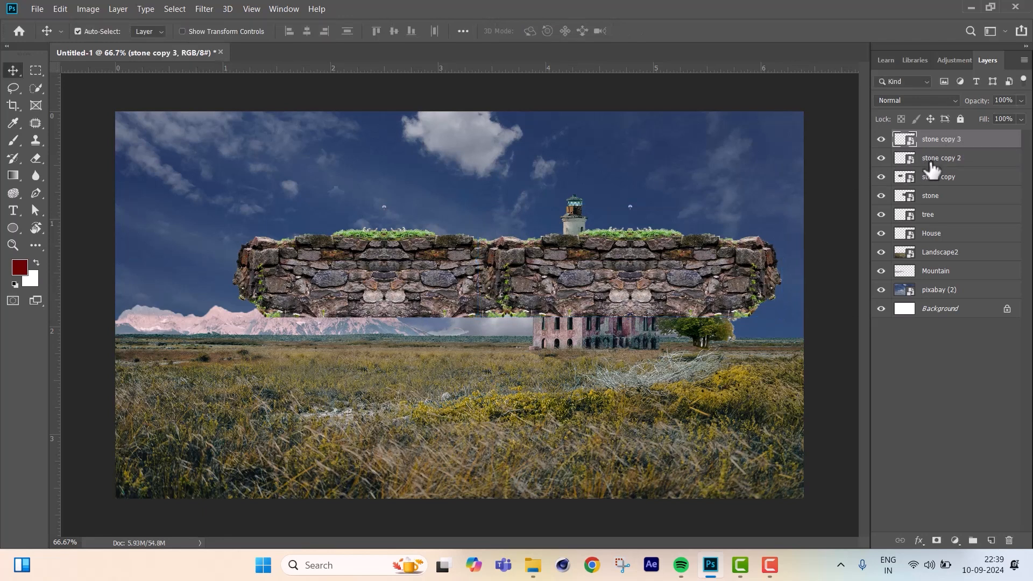
pyautogui.click(932, 169)
pyautogui.keyDown('shift'); pyautogui.click(935, 146); pyautogui.keyUp('shift')
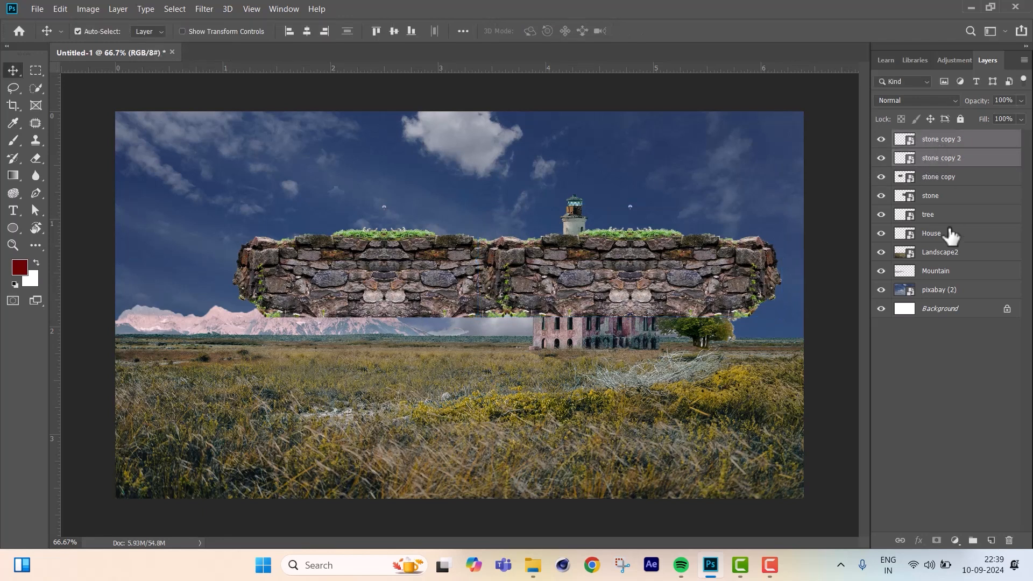
pyautogui.hotkey('ctrl', 'j')
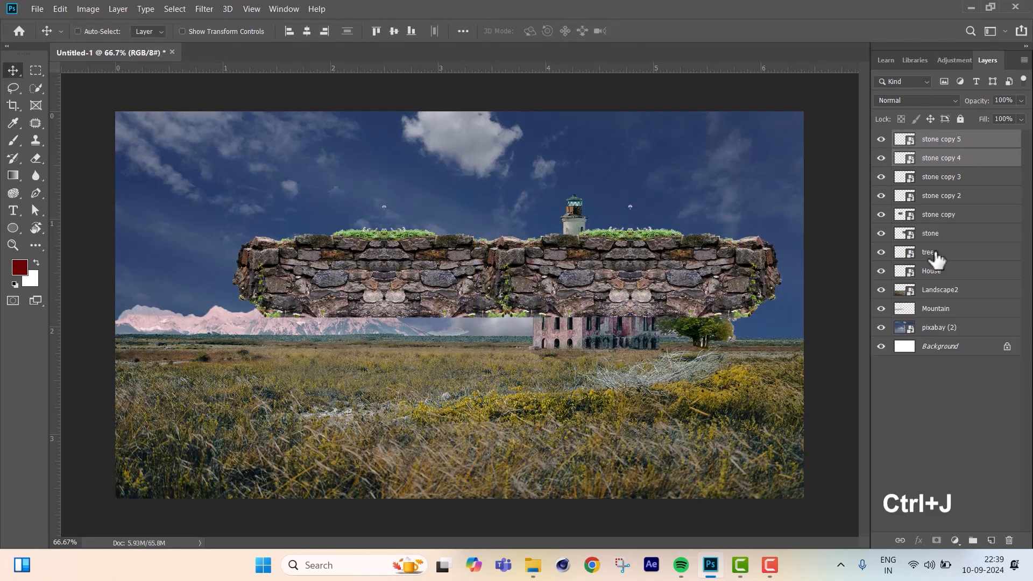
pyautogui.hotkey('ctrl', 't')
pyautogui.moveTo(596, 269); pyautogui.dragTo(819, 262)
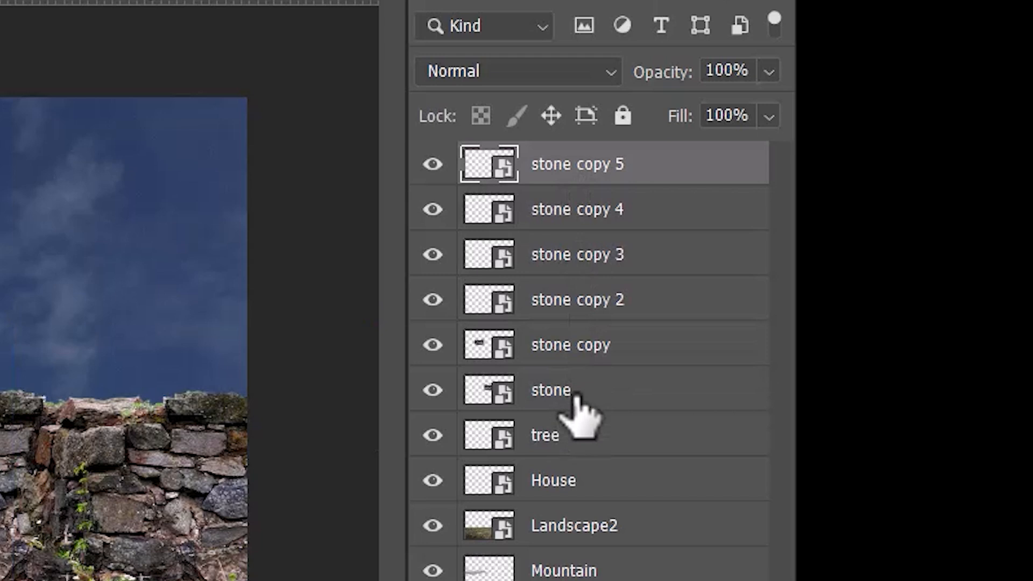
# Scale all six stone layers together to about 90.93% and place the wall across the meadow at about X 933, Y 785 px.
pyautogui.keyDown('shift'); pyautogui.click(941, 237); pyautogui.keyUp('shift')
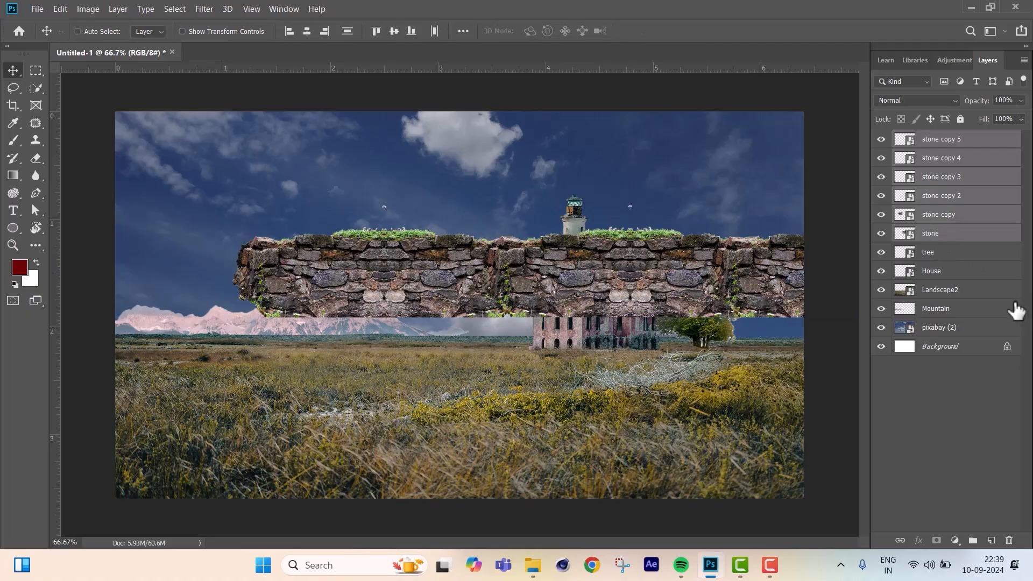
pyautogui.hotkey('ctrl', 't')
pyautogui.moveTo(631, 269); pyautogui.dragTo(493, 413)
pyautogui.moveTo(834, 339); pyautogui.dragTo(763, 350)
pyautogui.moveTo(597, 413); pyautogui.dragTo(636, 405)
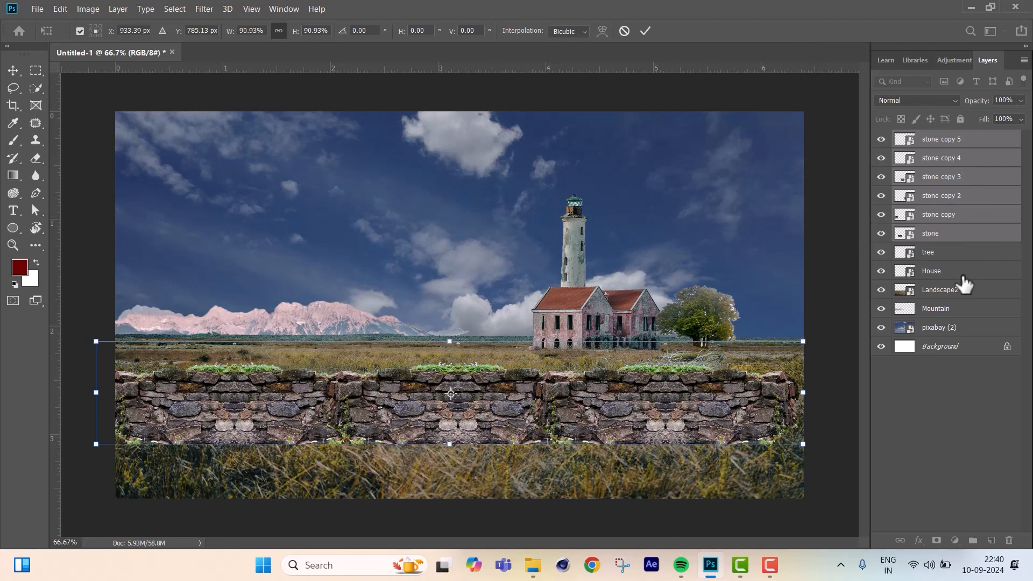
pyautogui.press('Return')
# Group the six stone layers and toggle the group's visibility off and back on.
pyautogui.keyDown('shift'); pyautogui.click(945, 235); pyautogui.keyUp('shift')
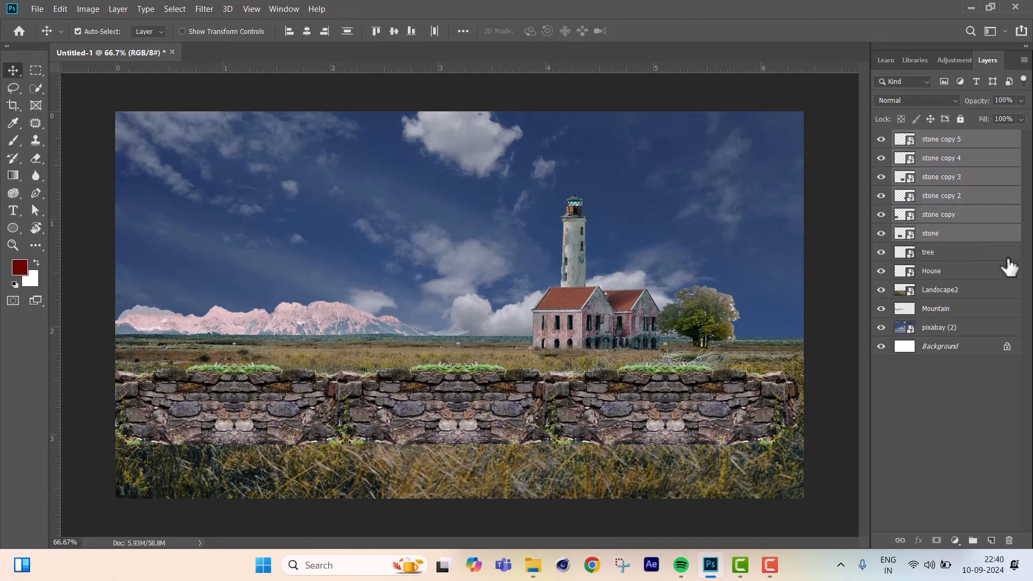
pyautogui.hotkey('ctrl', 'g')
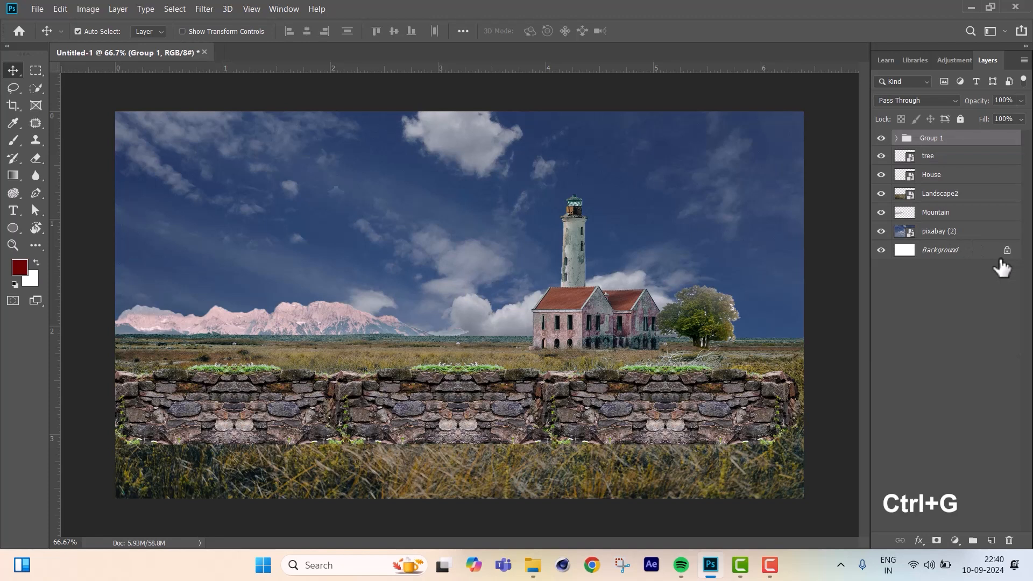
pyautogui.click(880, 138)
pyautogui.click(881, 139)
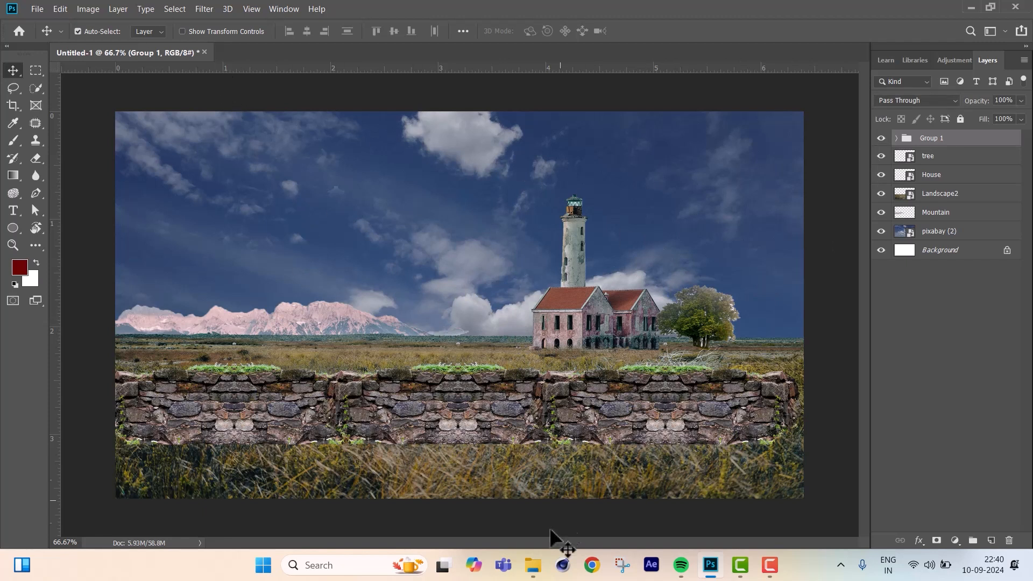
# Place the Road image and resize it to about 5.04% width and 3.10% height, above the wall and left of the lighthouse.
pyautogui.click(532, 565)
pyautogui.moveTo(853, 390); pyautogui.dragTo(283, 215)
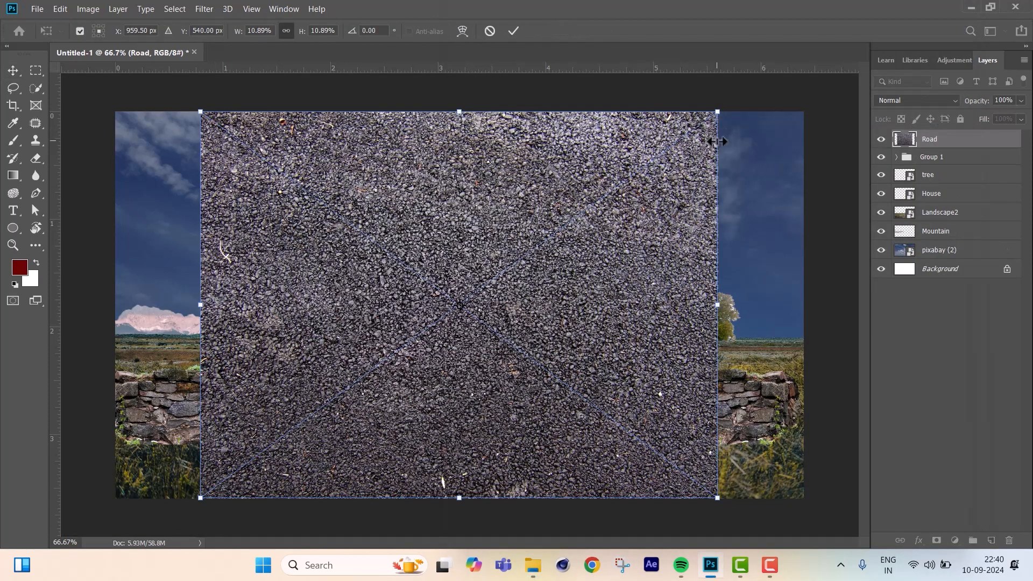
pyautogui.moveTo(721, 110); pyautogui.dragTo(450, 233)
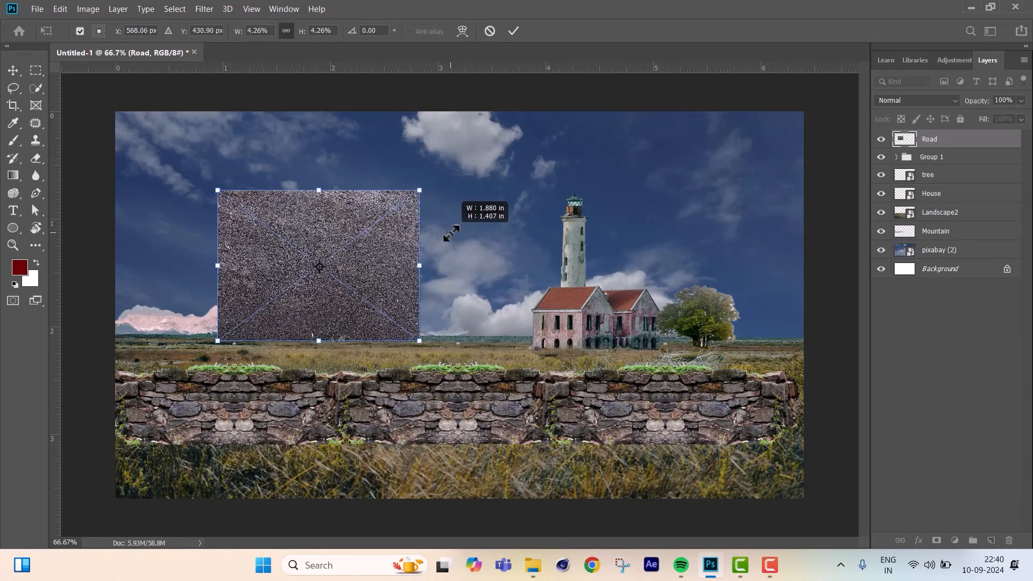
pyautogui.moveTo(318, 190); pyautogui.dragTo(319, 249)
pyautogui.moveTo(422, 295); pyautogui.dragTo(464, 295)
pyautogui.press('Return')
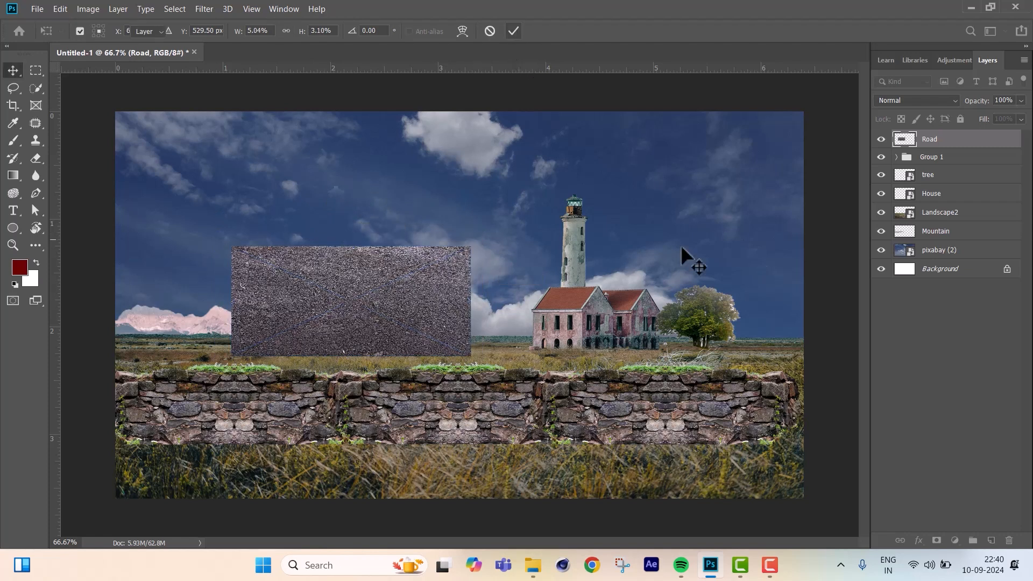
# Duplicate the road twice, setting the copies edge to edge to the right at about X 1326 px and X 1994 px.
pyautogui.hotkey('ctrl', 'j')
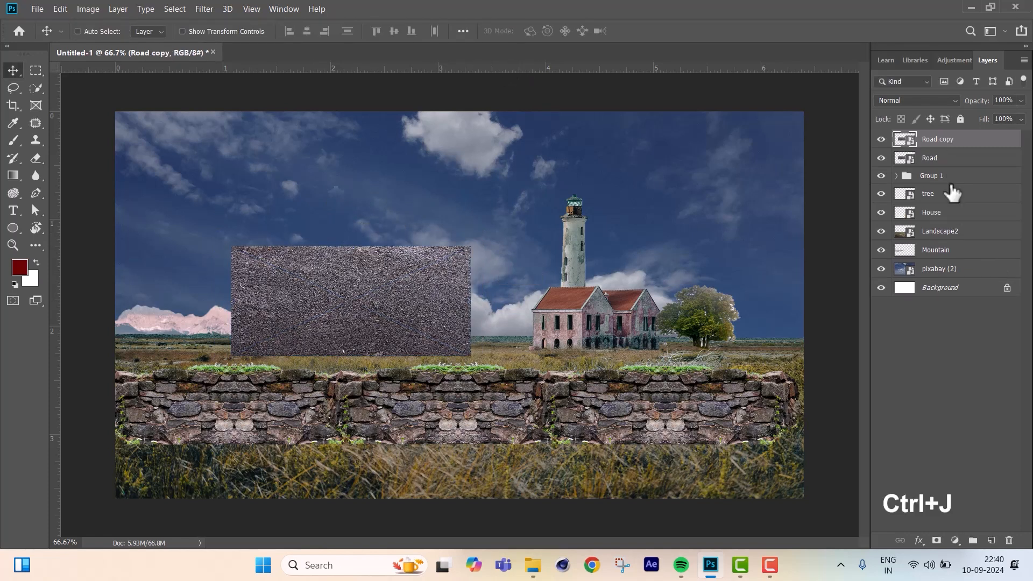
pyautogui.hotkey('ctrl', 't')
pyautogui.moveTo(445, 300); pyautogui.dragTo(690, 302)
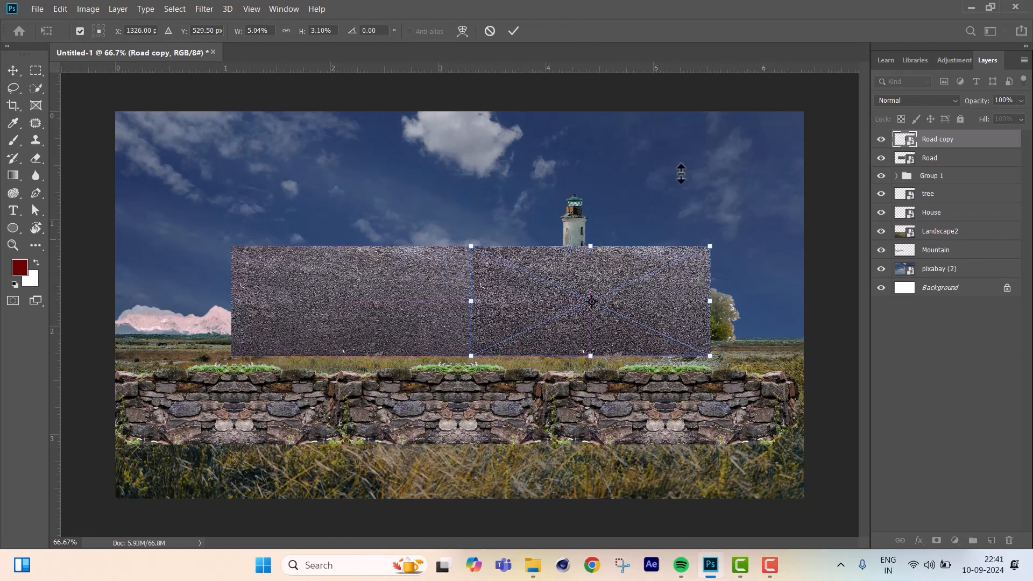
pyautogui.click(513, 30)
pyautogui.hotkey('ctrl', 'j')
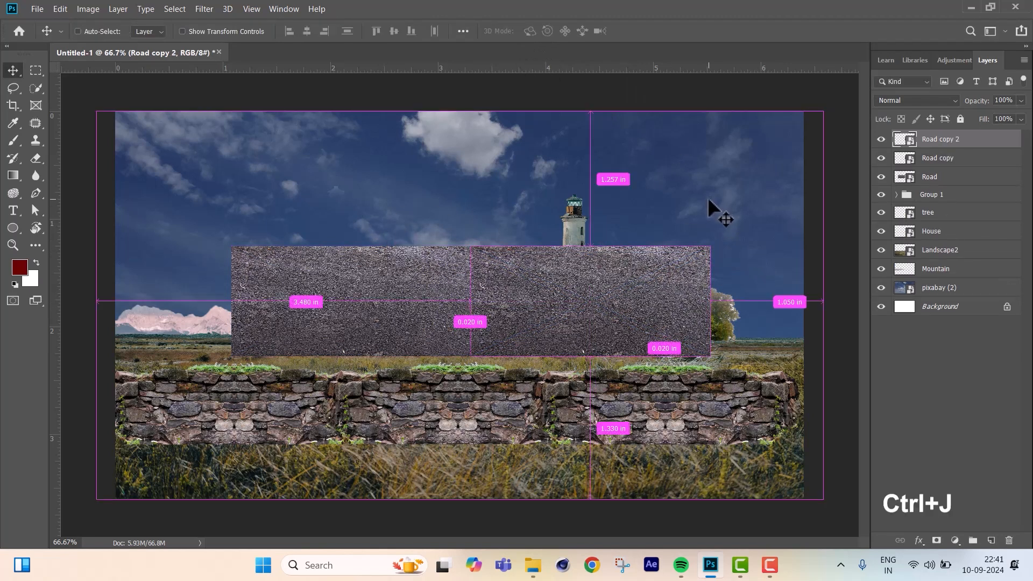
pyautogui.hotkey('ctrl', 't')
pyautogui.moveTo(631, 287); pyautogui.dragTo(866, 279)
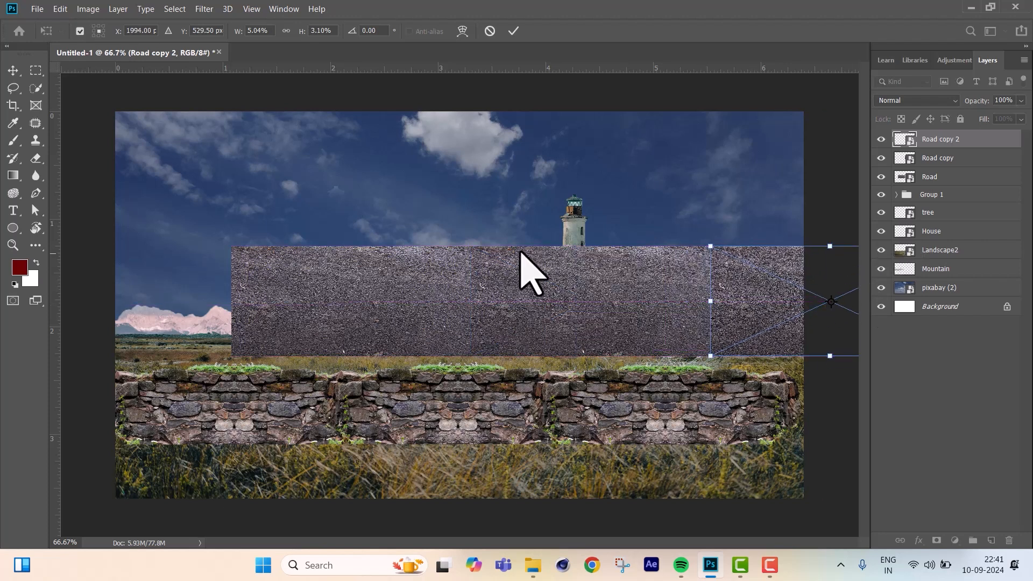
# Move the three road layers together down and left so they span the canvas below the wall.
pyautogui.keyDown('shift'); pyautogui.click(943, 173); pyautogui.keyUp('shift')
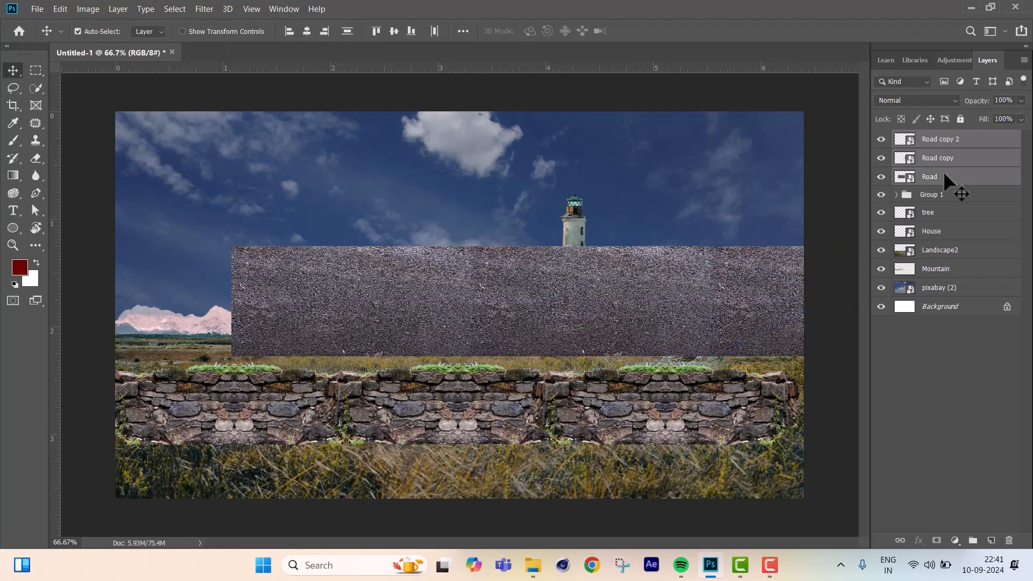
pyautogui.hotkey('ctrl', 't')
pyautogui.moveTo(657, 320); pyautogui.dragTo(534, 492)
pyautogui.press('Return')
# Shift the stone wall group slightly down and right to about X 958, Y 809 px behind the road.
pyautogui.click(956, 197)
pyautogui.hotkey('ctrl', 't')
pyautogui.moveTo(608, 384); pyautogui.dragTo(617, 393)
pyautogui.press('Return')
# Select the three road layers and combine them into one group.
pyautogui.click(950, 163)
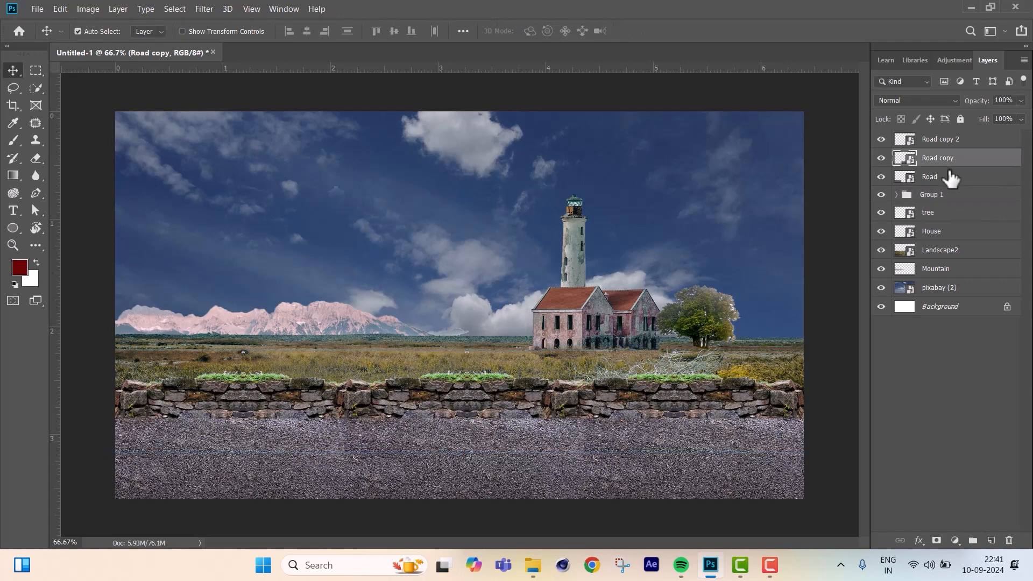
pyautogui.click(949, 181)
pyautogui.keyDown('shift'); pyautogui.click(945, 138); pyautogui.keyUp('shift')
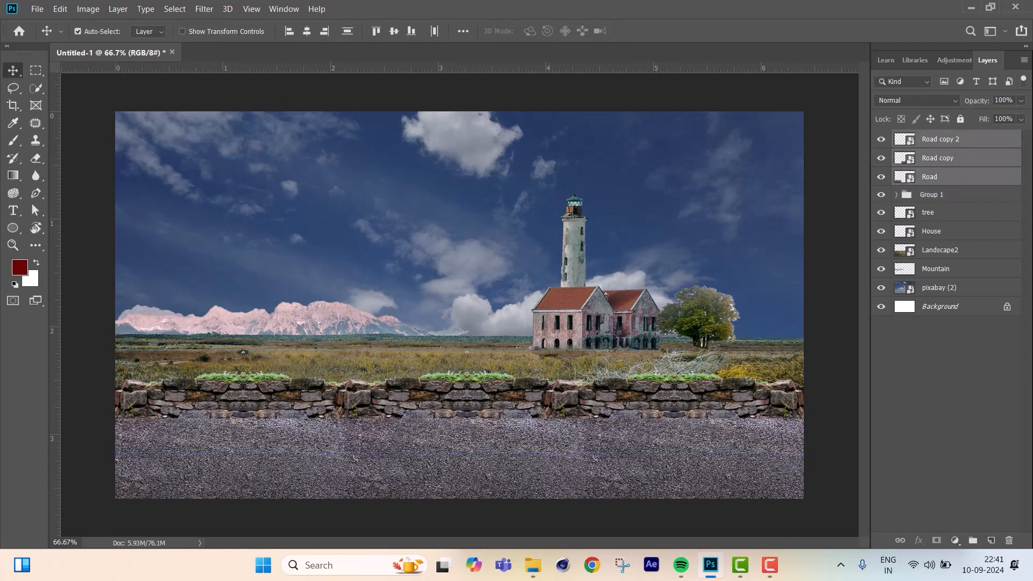
pyautogui.click(987, 142)
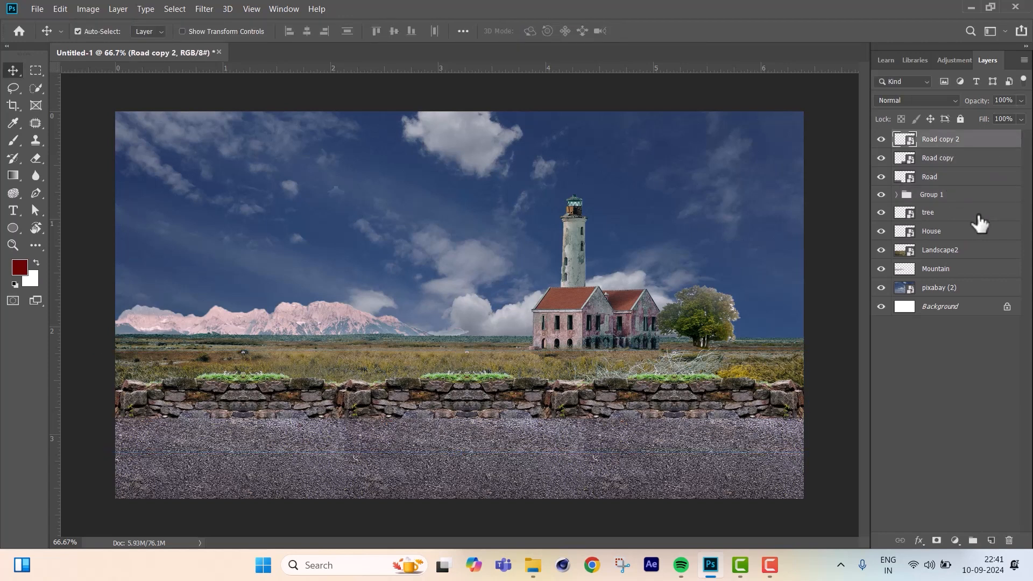
pyautogui.keyDown('shift'); pyautogui.click(960, 182); pyautogui.keyUp('shift')
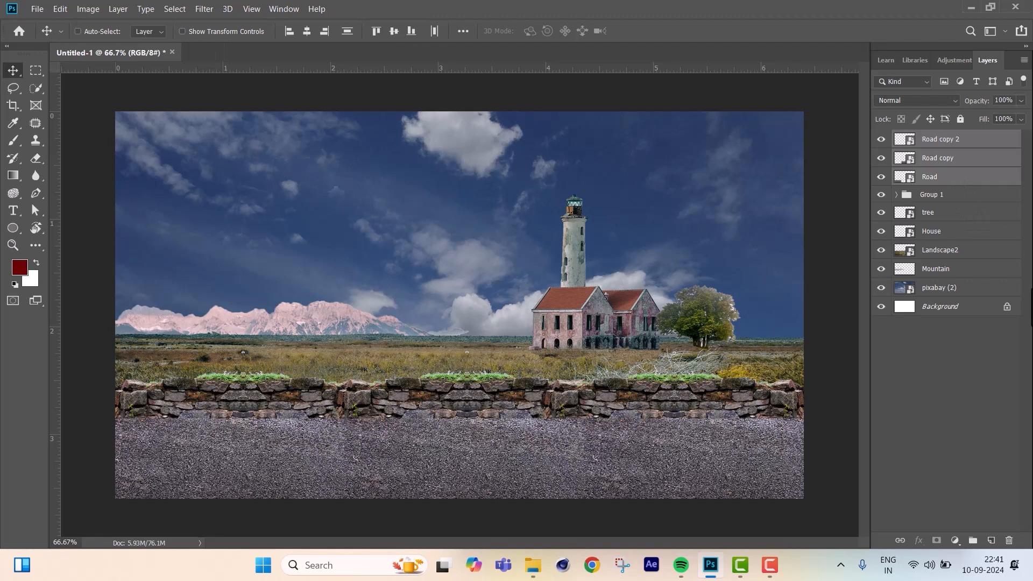
pyautogui.hotkey('ctrl', 'g')
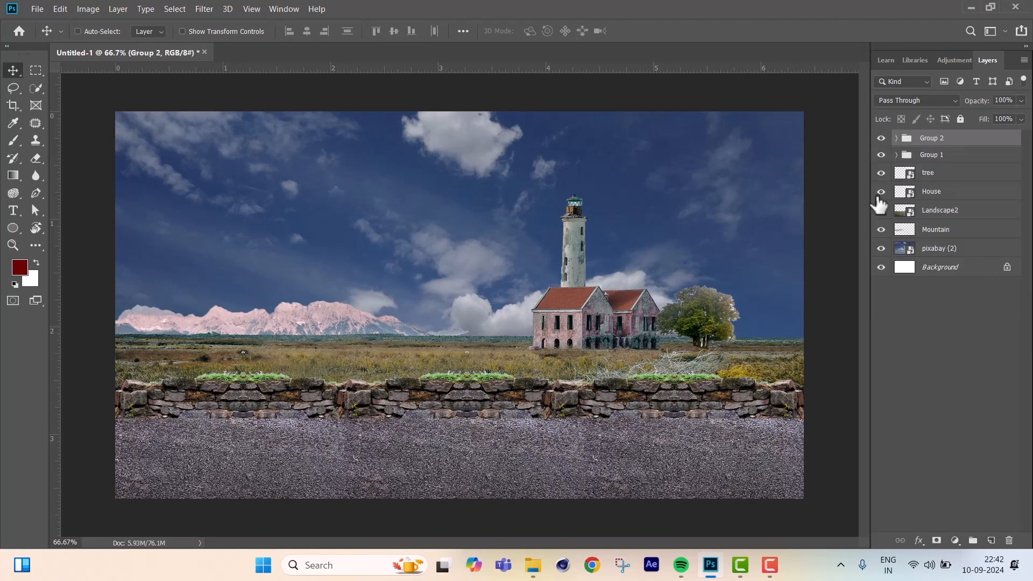
# Lower the road group to about Y 1038 px to expose more of the stone wall.
pyautogui.hotkey('ctrl', 't')
pyautogui.moveTo(552, 455); pyautogui.dragTo(550, 460)
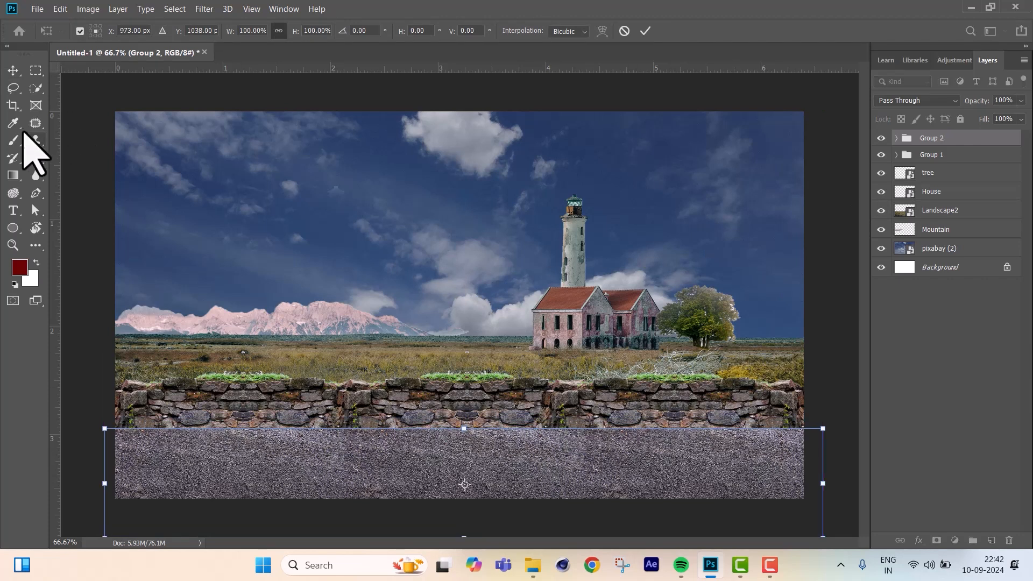
pyautogui.click(14, 71)
pyautogui.click(933, 155)
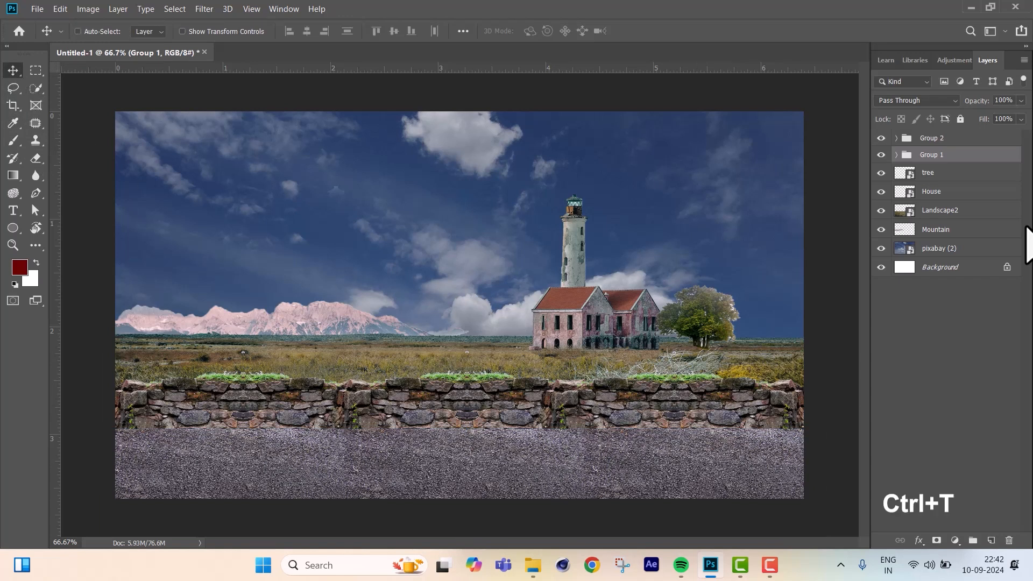
pyautogui.hotkey('ctrl', 't')
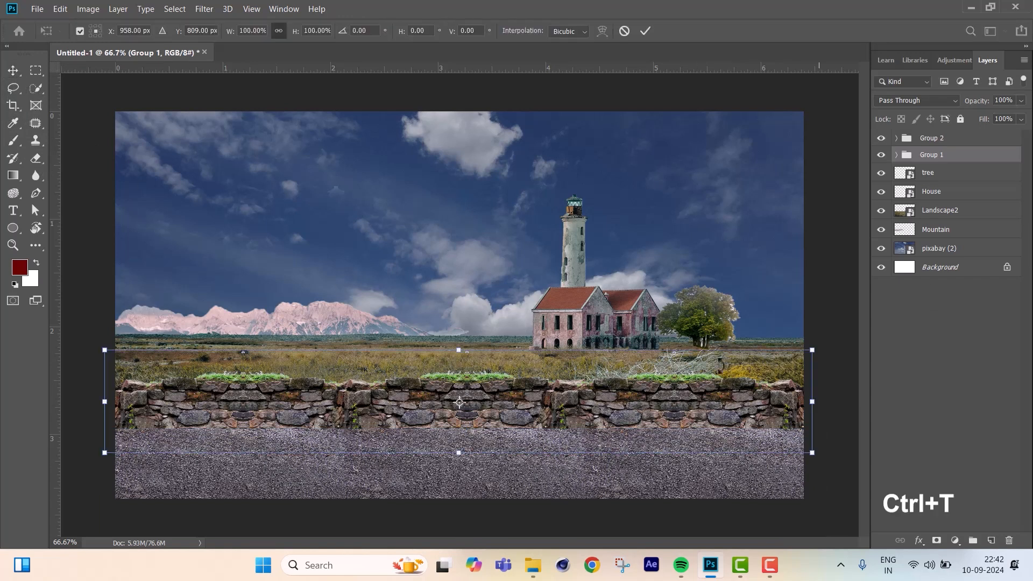
pyautogui.moveTo(669, 410); pyautogui.dragTo(667, 412)
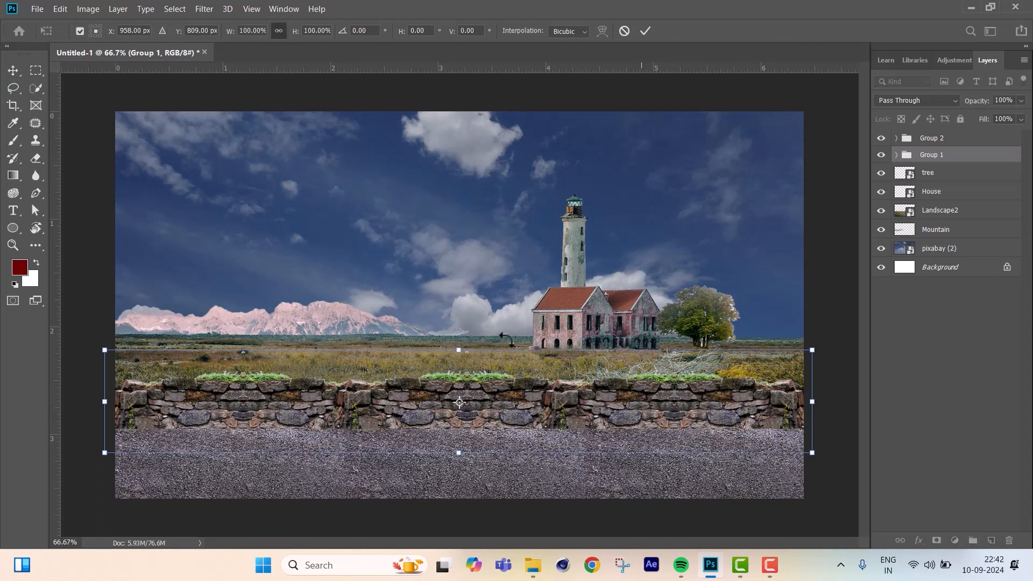
# Raise the Landscape2 meadow layer to about Y 590 px.
pyautogui.click(949, 215)
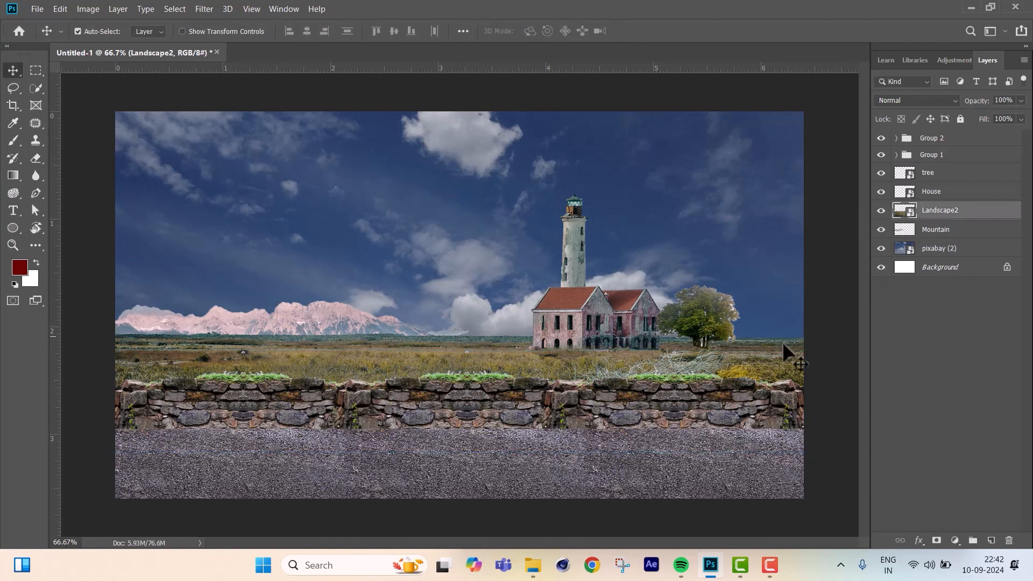
pyautogui.hotkey('ctrl', 't')
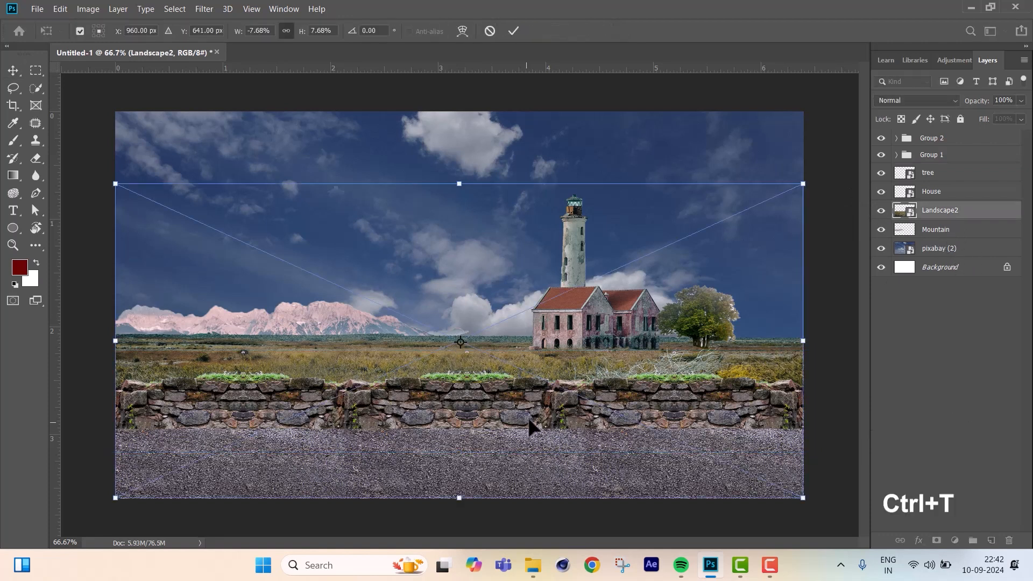
pyautogui.press('Up')
pyautogui.press('Up')
pyautogui.press('Up')
pyautogui.press('Up')
pyautogui.press('Up')
pyautogui.press('Up')
pyautogui.press('Up')
pyautogui.press('Up')
pyautogui.press('Up')
pyautogui.press('Up')
pyautogui.press('Up')
pyautogui.press('Up')
pyautogui.press('Up')
pyautogui.press('Up')
pyautogui.press('Up')
pyautogui.press('Up')
pyautogui.press('Up')
pyautogui.press('Up')
pyautogui.press('Up')
pyautogui.press('Up')
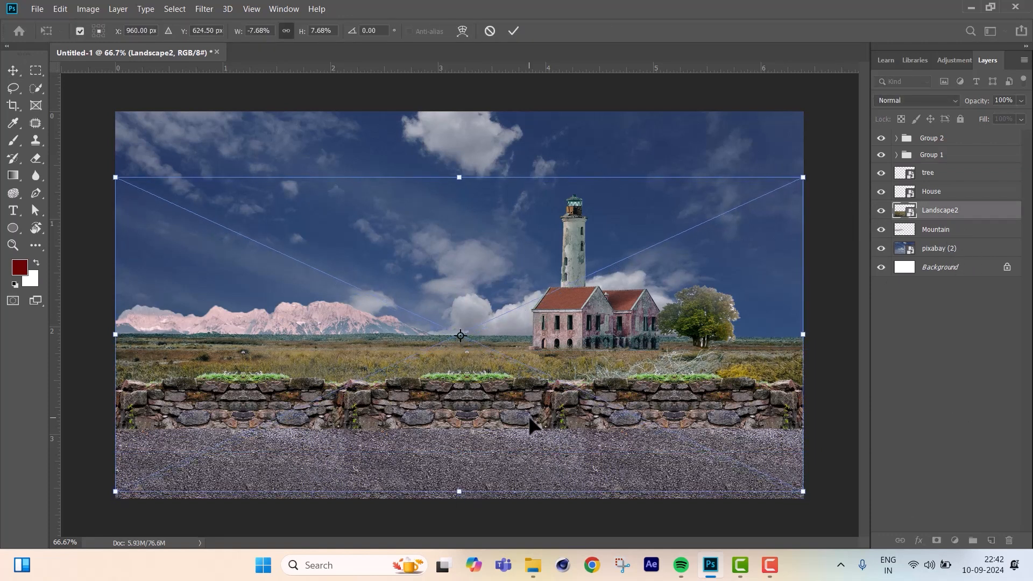
pyautogui.press('Up')
pyautogui.press('Up')
pyautogui.press('Up')
pyautogui.press('Up')
pyautogui.press('Up')
pyautogui.press('Up')
pyautogui.press('Up')
pyautogui.press('Up')
pyautogui.press('Up')
pyautogui.press('Up')
pyautogui.press('Up')
pyautogui.press('Up')
pyautogui.press('Up')
pyautogui.press('Up')
pyautogui.press('Up')
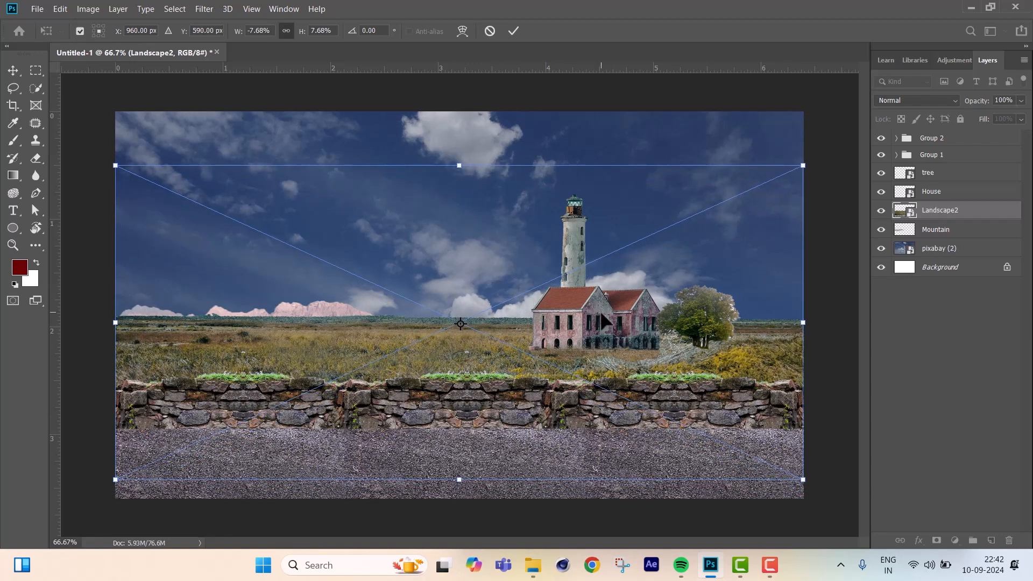
pyautogui.click(513, 30)
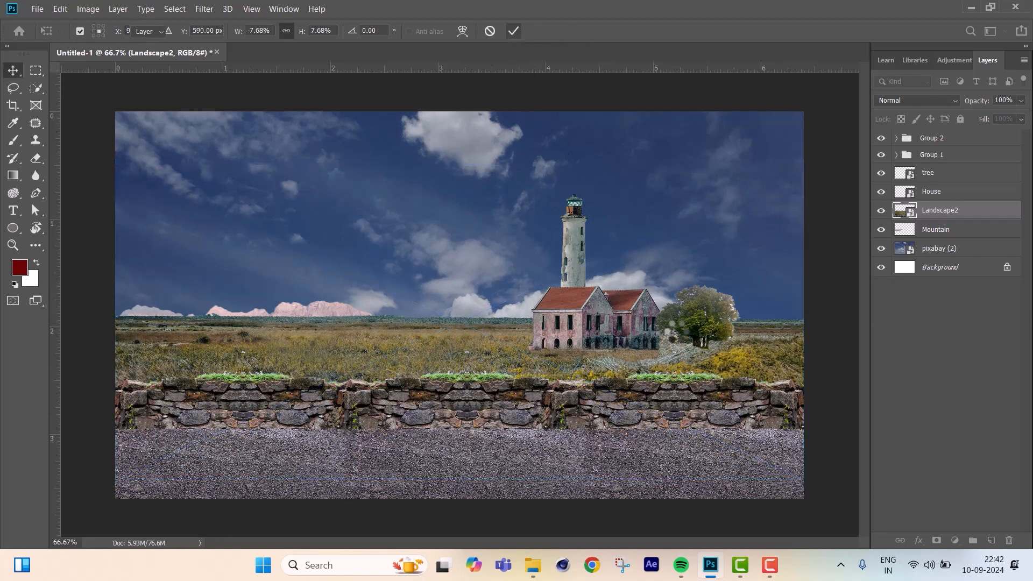
# Scale down the lighthouse house and place it farther back on the meadow, just left of the tree.
pyautogui.click(666, 336)
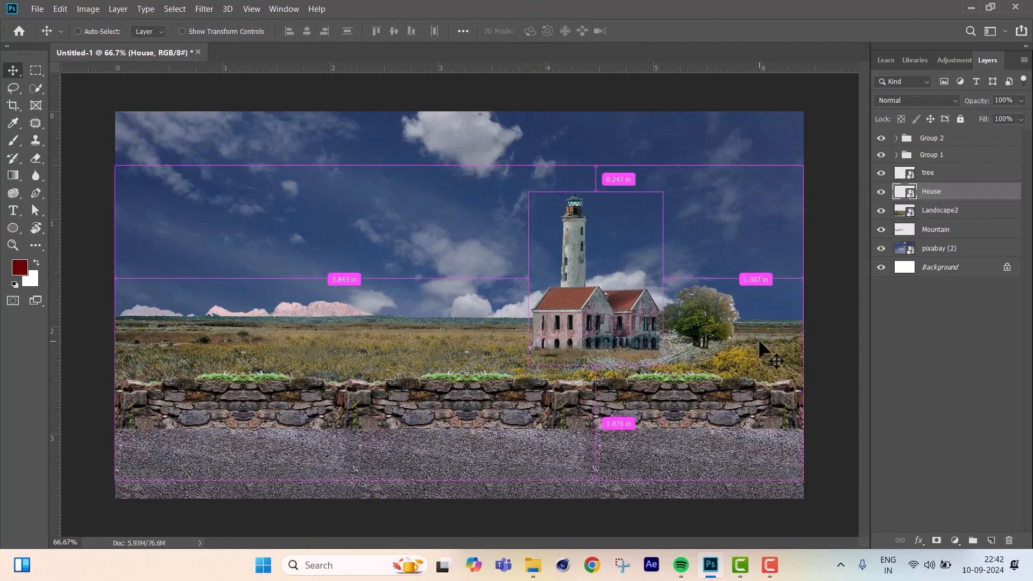
pyautogui.hotkey('ctrl', 't')
pyautogui.moveTo(662, 191); pyautogui.dragTo(614, 247)
pyautogui.moveTo(608, 332); pyautogui.dragTo(638, 310)
pyautogui.click(513, 31)
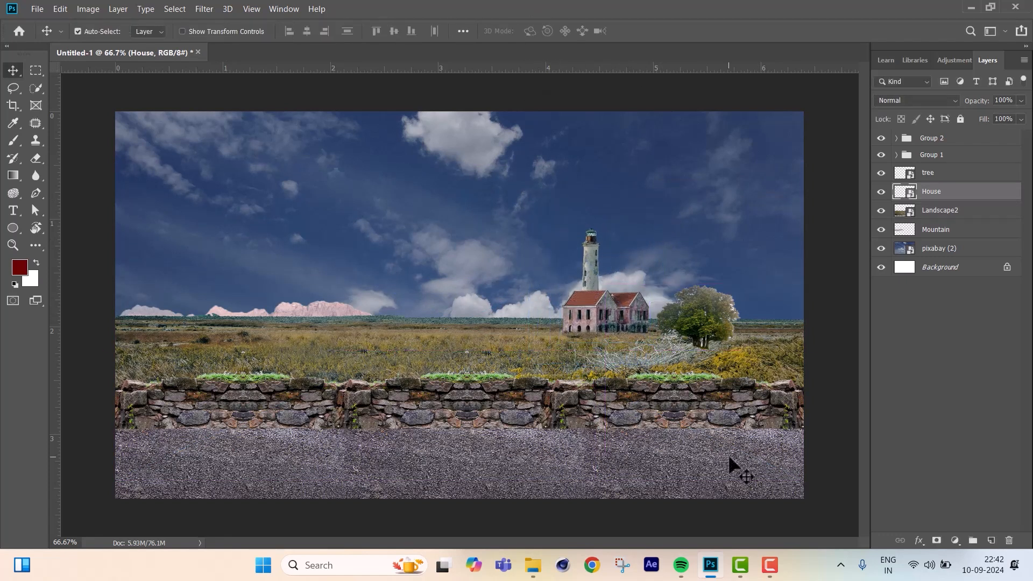
# Move the mountain layer up and slightly left so the range rises above the meadow's horizon.
pyautogui.click(323, 308)
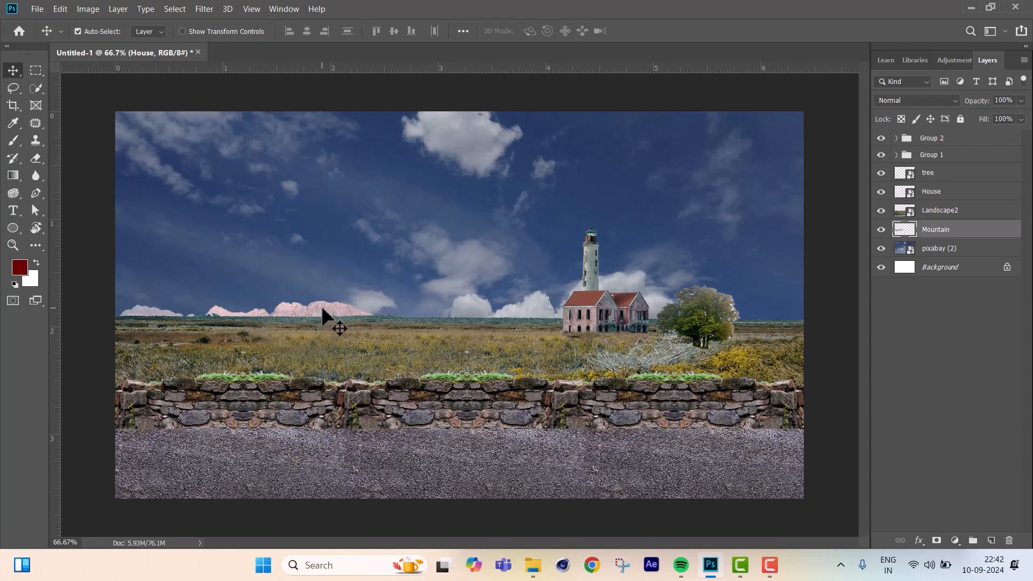
pyautogui.moveTo(319, 315); pyautogui.dragTo(305, 295)
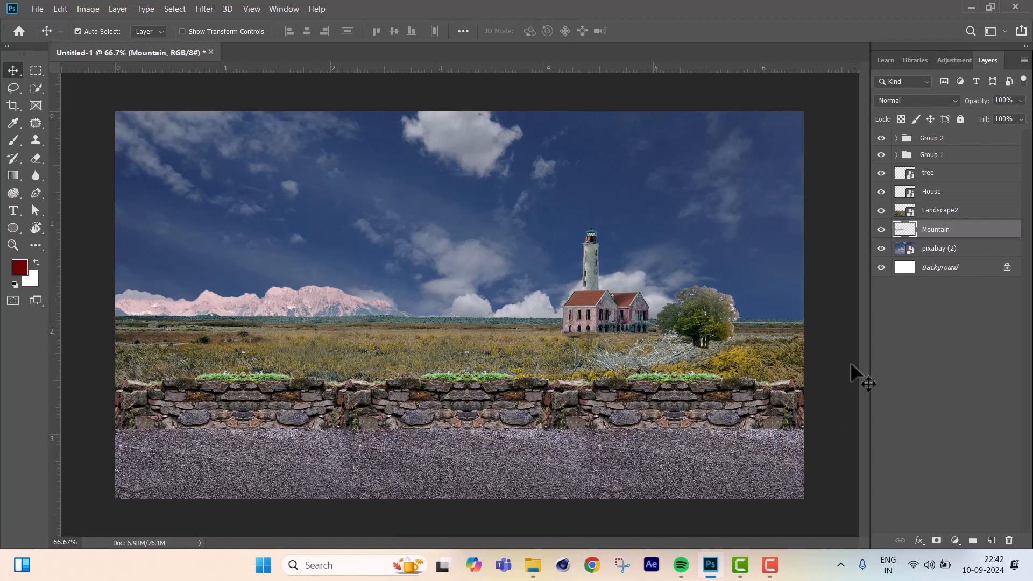
pyautogui.click(954, 139)
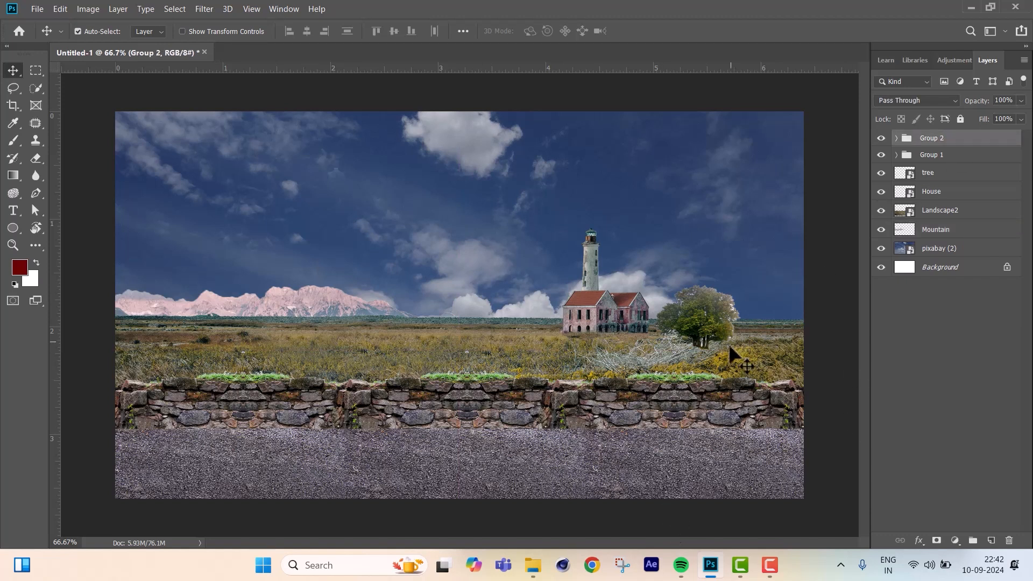
# Place the yellow CarPNG image into the composite, scale it down and set it on the left part of the road.
pyautogui.hotkey('alt', 'Tab')
pyautogui.moveTo(944, 200); pyautogui.dragTo(312, 400)
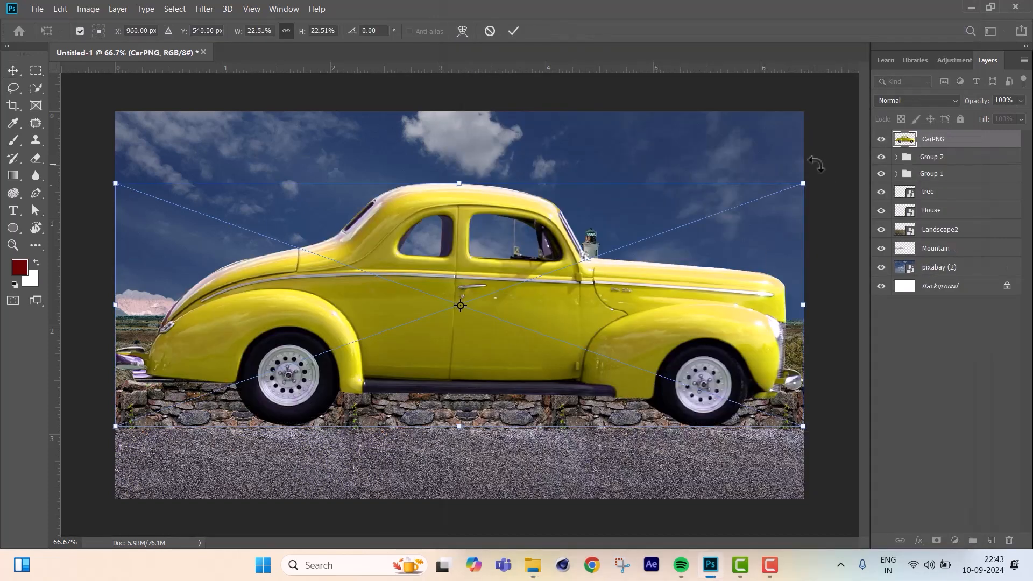
pyautogui.moveTo(806, 180); pyautogui.dragTo(418, 348)
pyautogui.moveTo(347, 377); pyautogui.dragTo(372, 405)
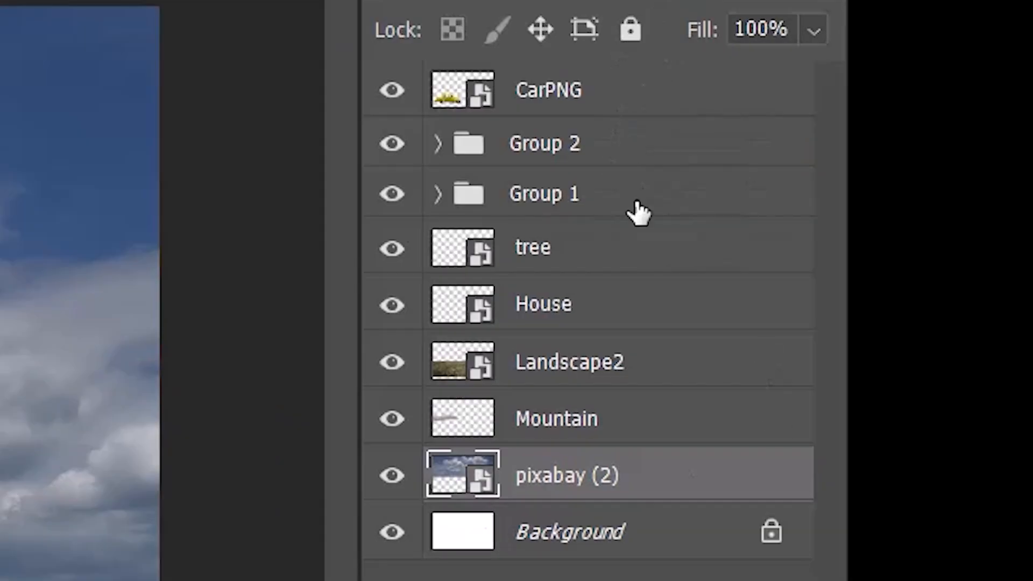
# Rename the pixabay (2) layer as Sky.
pyautogui.click(392, 478)
pyautogui.click(393, 478)
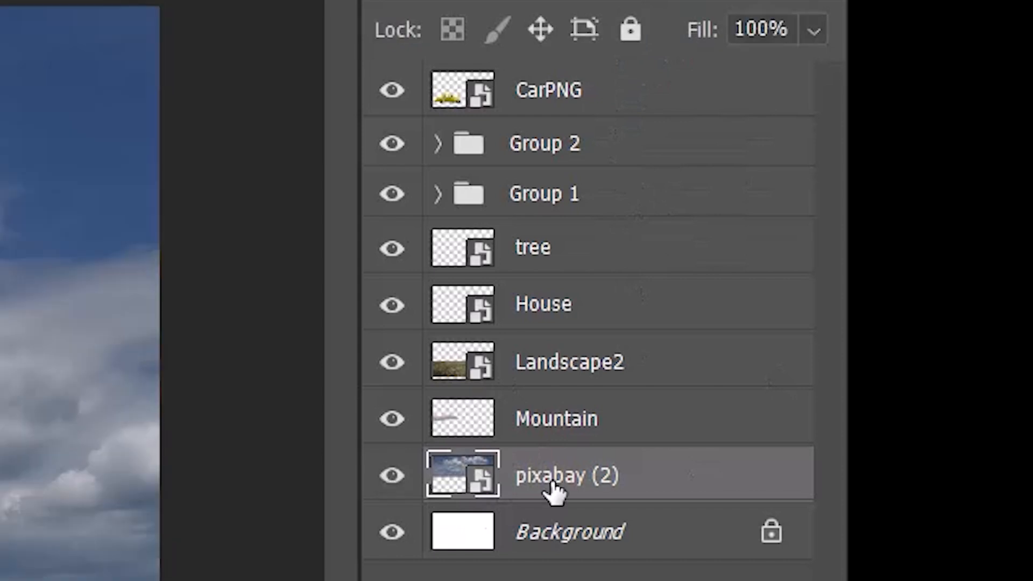
pyautogui.doubleClick(554, 484)
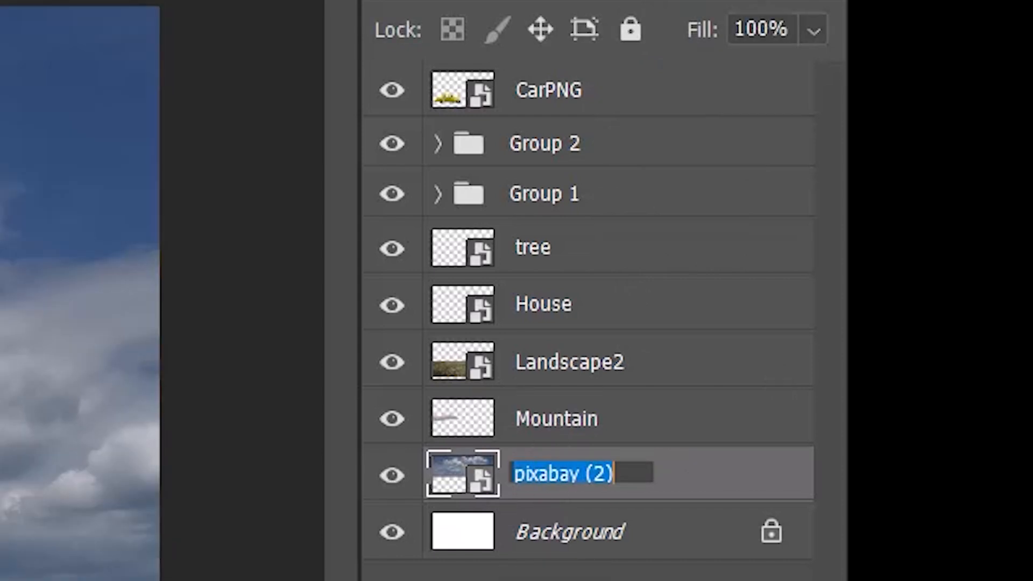
pyautogui.write('Sky')
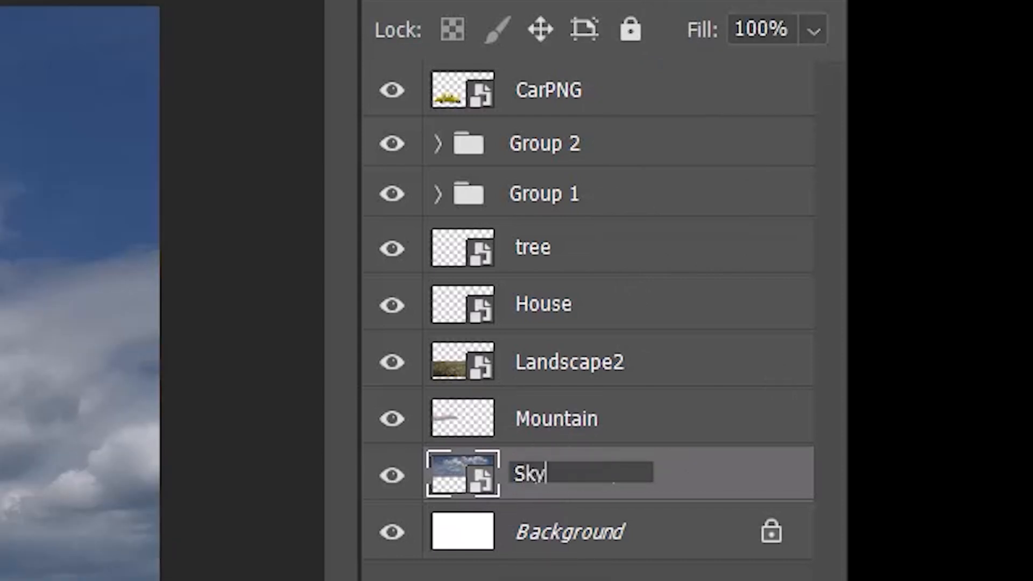
pyautogui.press('Return')
# Rename the Group 1 folder as Stone wall.
pyautogui.click(581, 417)
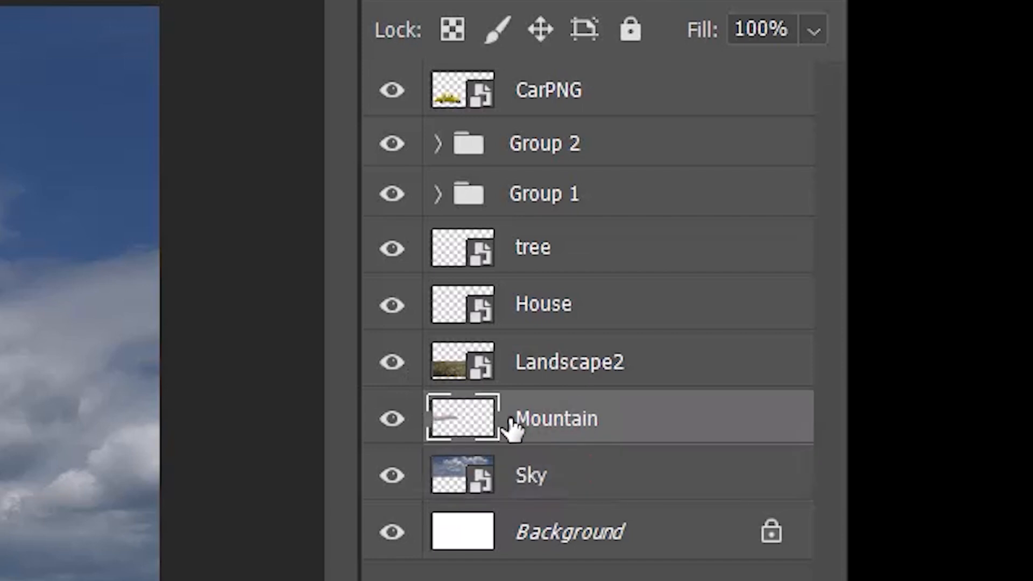
pyautogui.click(602, 368)
pyautogui.click(393, 363)
pyautogui.click(393, 364)
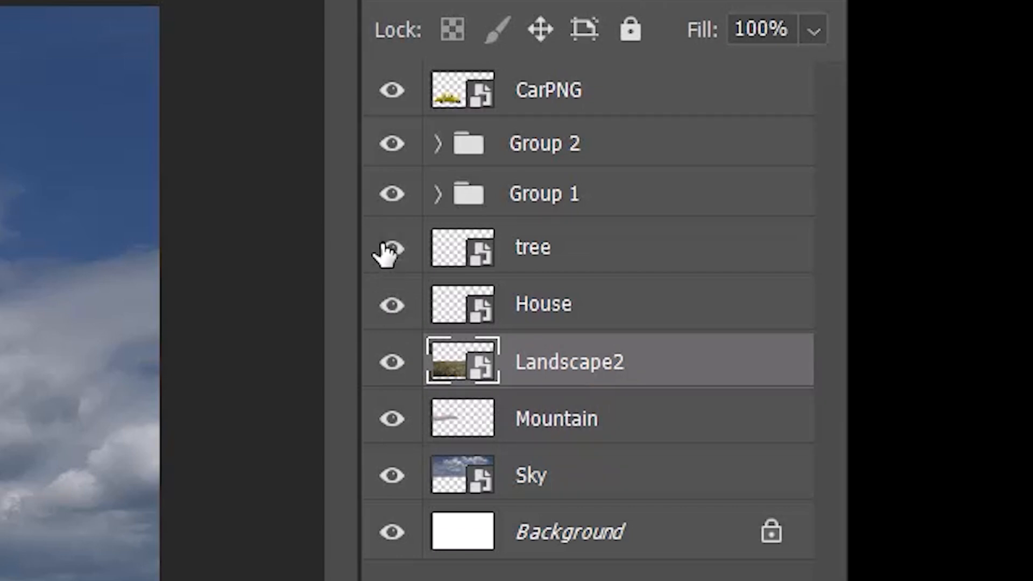
pyautogui.click(385, 197)
pyautogui.click(385, 197)
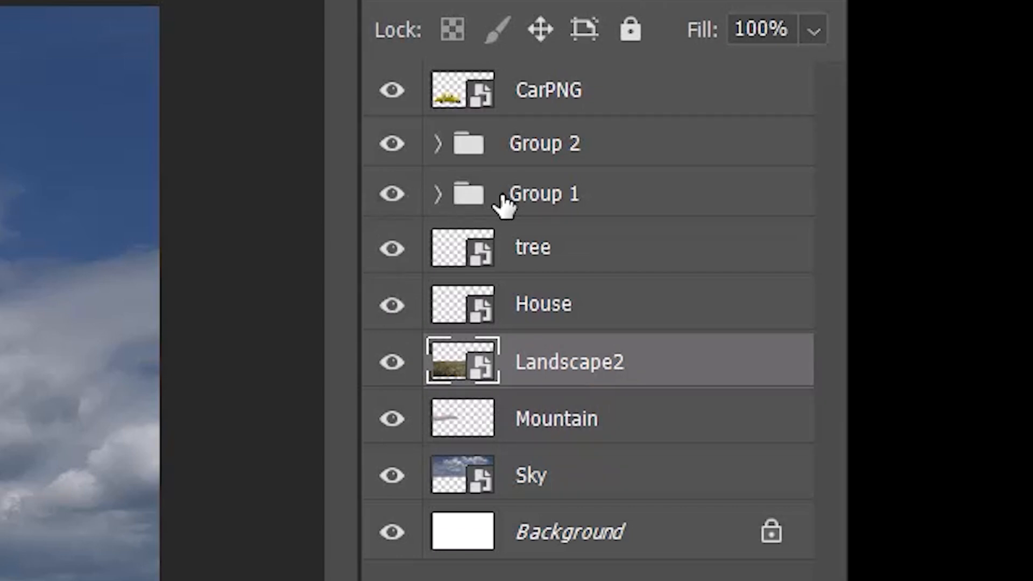
pyautogui.doubleClick(528, 196)
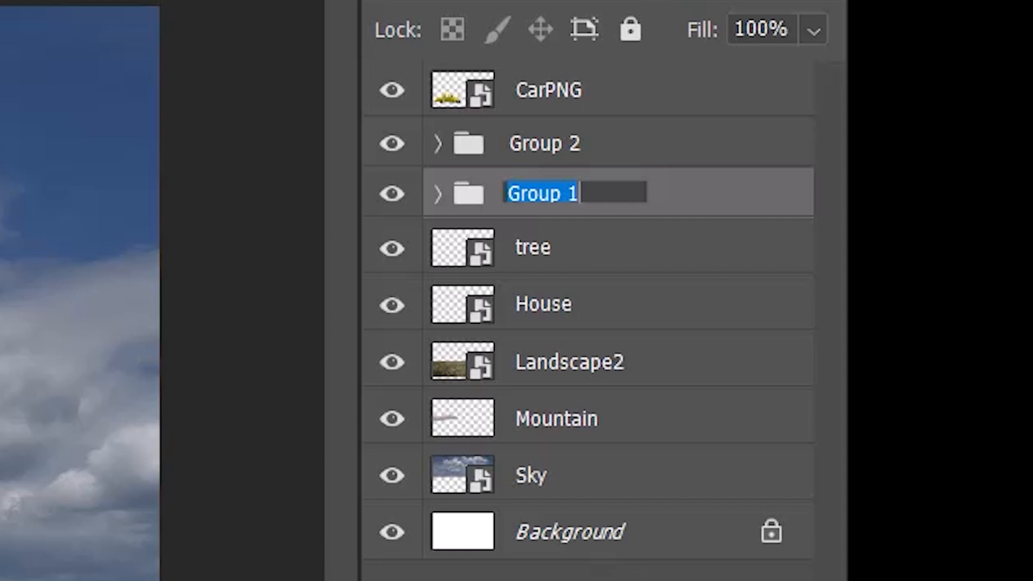
pyautogui.write('Stone wall')
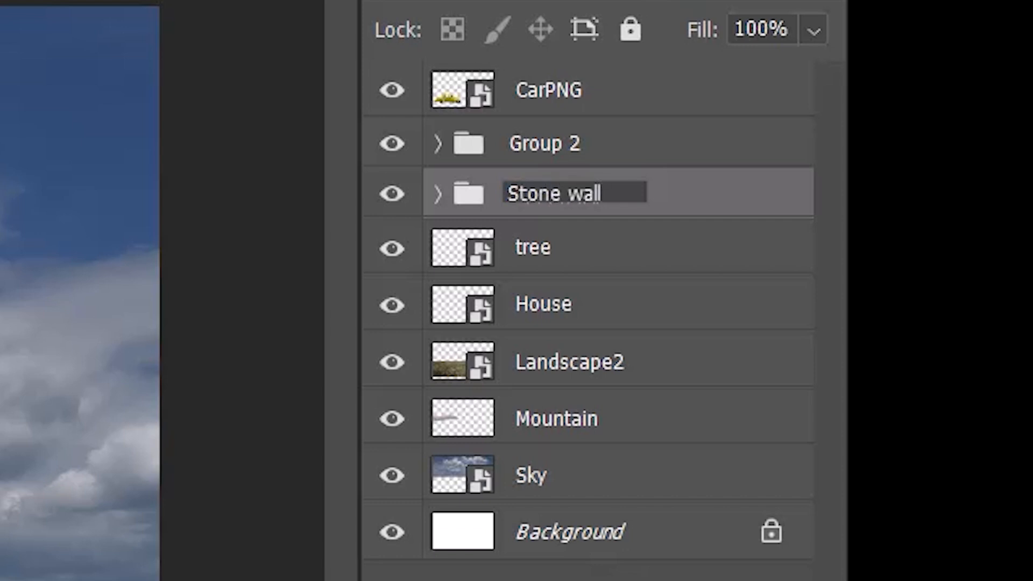
# Rename the Group 2 folder as Road.
pyautogui.click(410, 132)
pyautogui.click(410, 132)
pyautogui.doubleClick(533, 152)
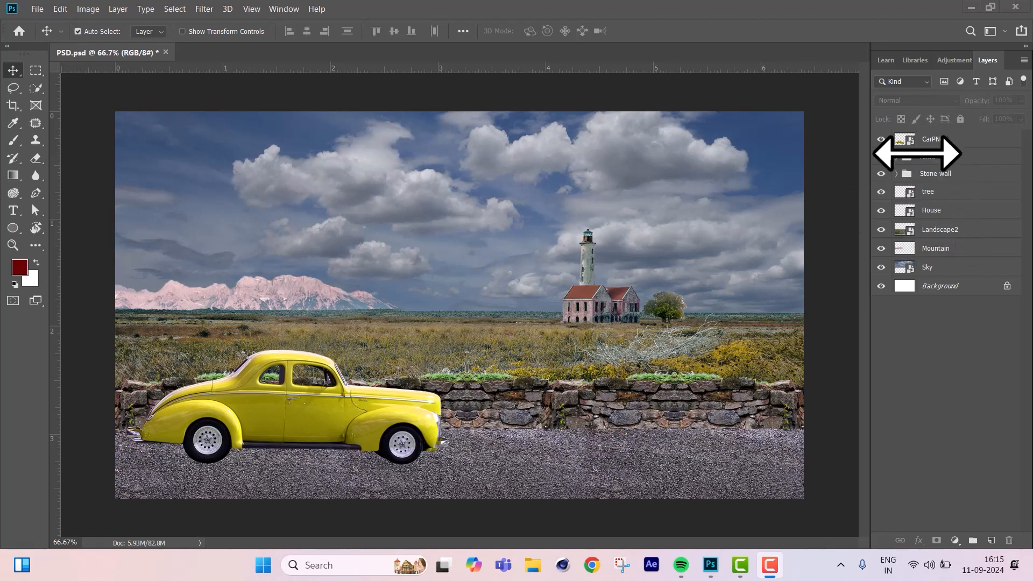
# Apply Levels to the Sky layer with input levels 0, 0.7 and 174 and output levels 11 and 255.
pyautogui.click(943, 273)
pyautogui.click(881, 267)
pyautogui.click(881, 267)
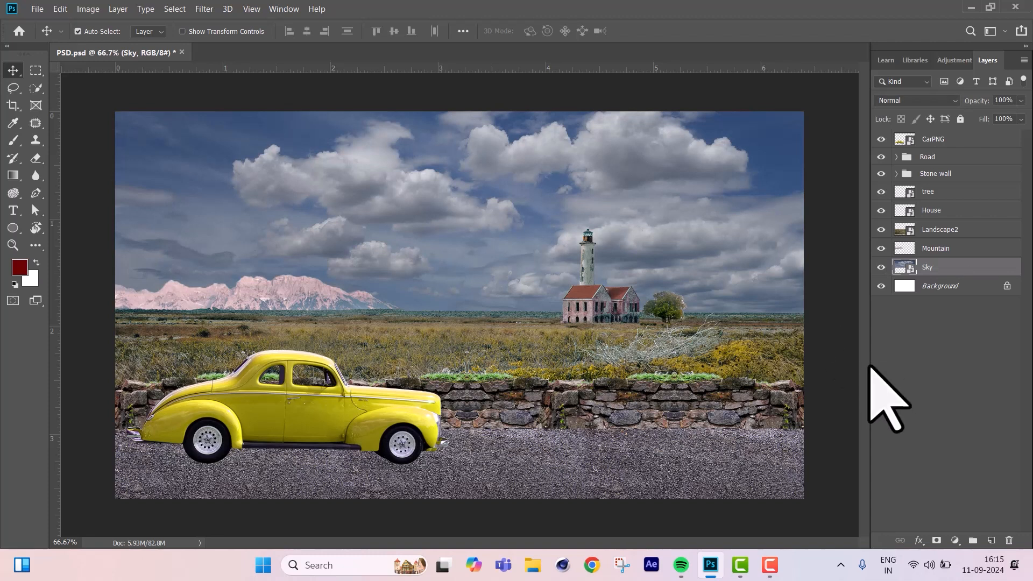
pyautogui.hotkey('ctrl', 'l')
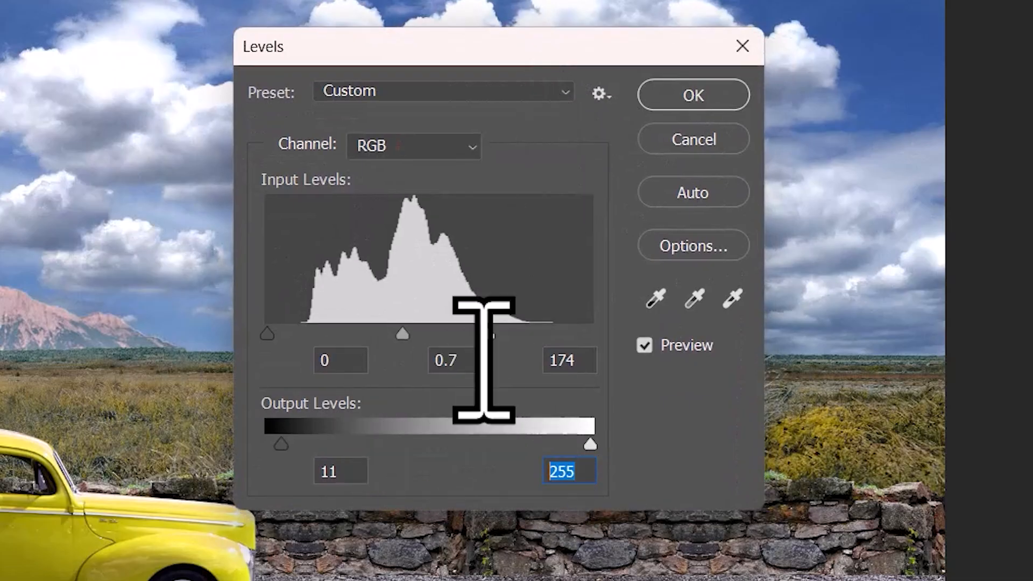
pyautogui.click(339, 361)
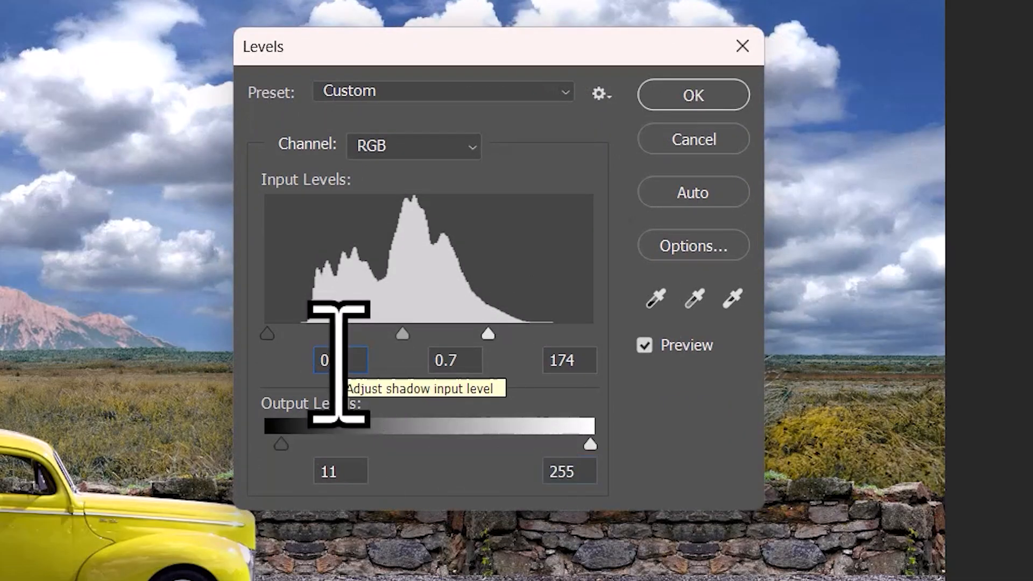
pyautogui.click(458, 363)
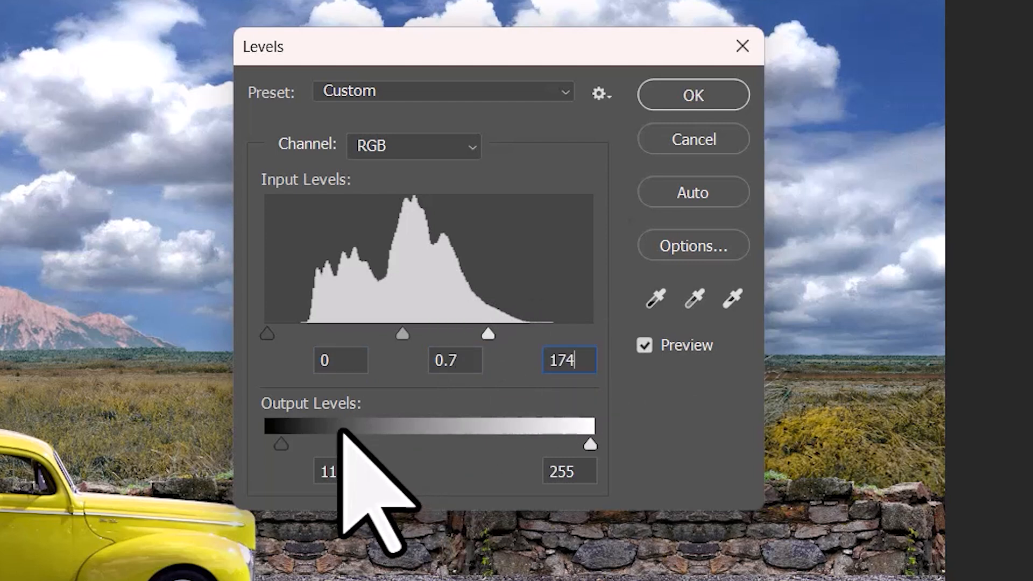
pyautogui.click(349, 476)
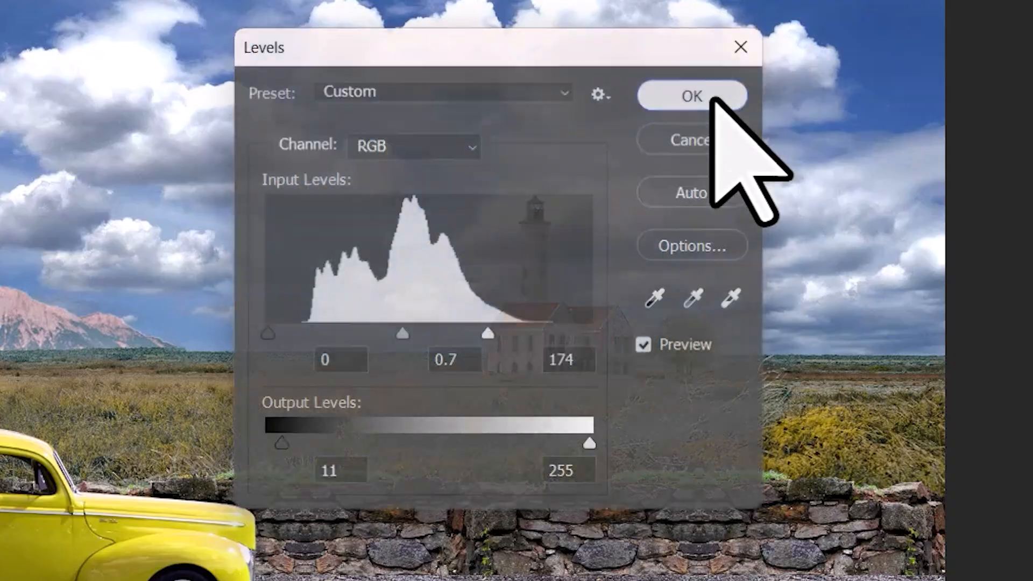
pyautogui.click(717, 95)
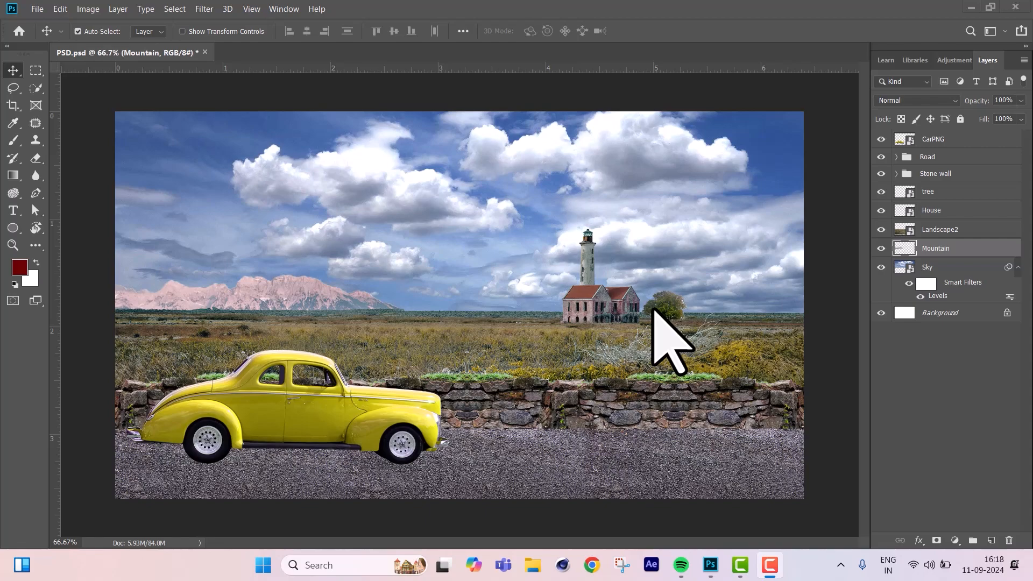
# Apply Color Balance to the Mountain layer's midtones with the magenta-green level at +1.
pyautogui.hotkey('ctrl', 'b')
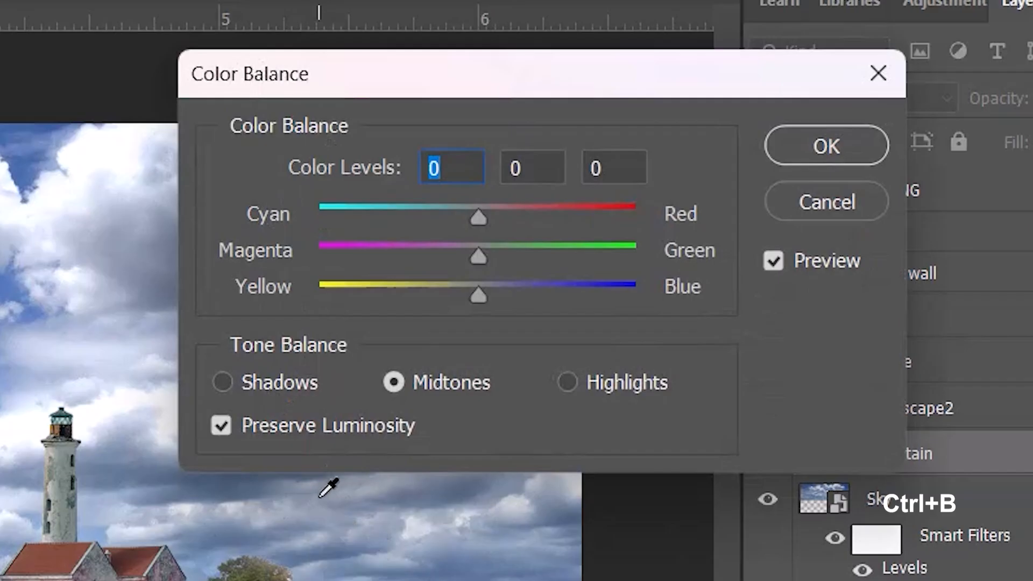
pyautogui.press('Tab')
pyautogui.write('1')
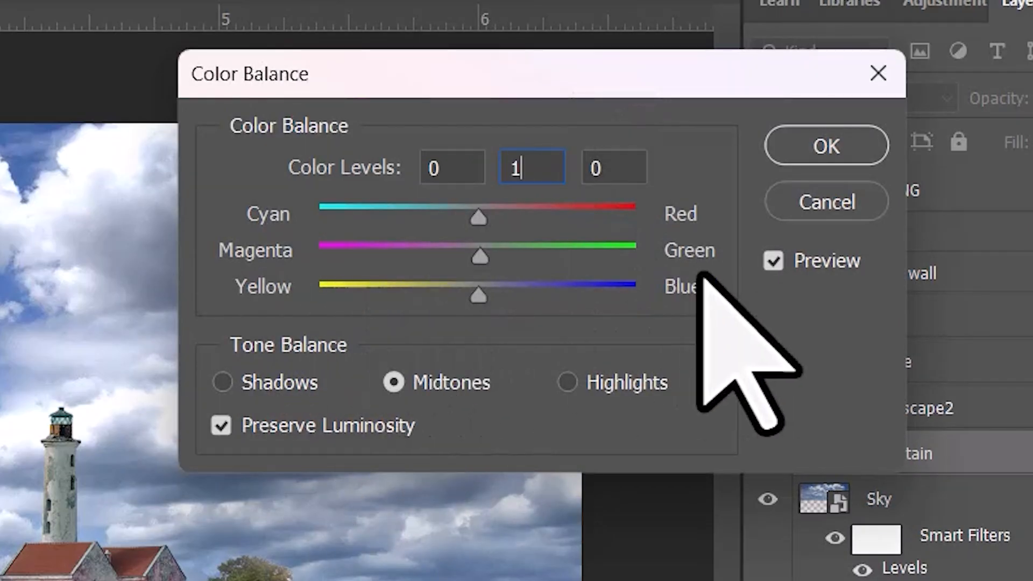
pyautogui.press('Tab')
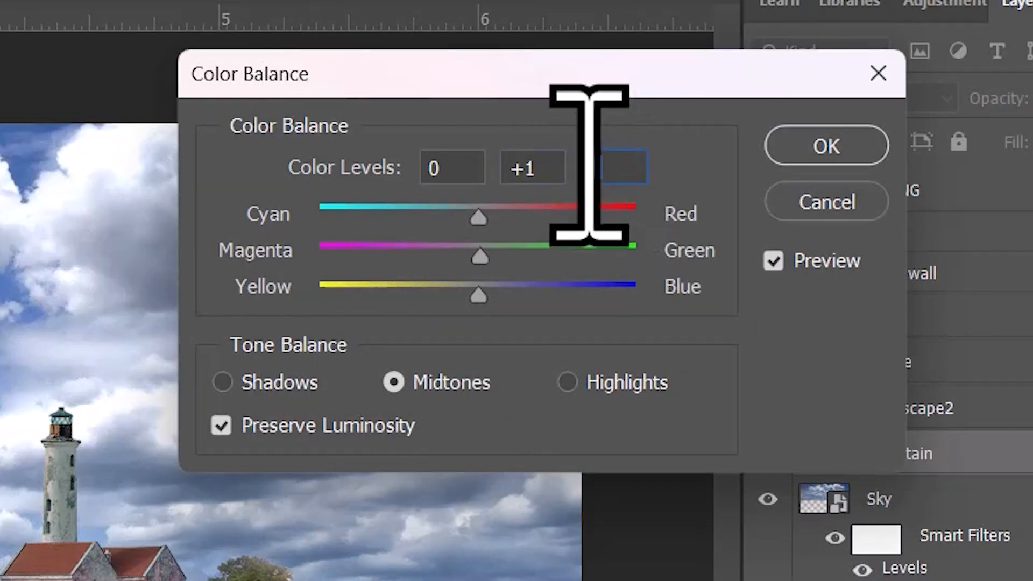
pyautogui.press('Return')
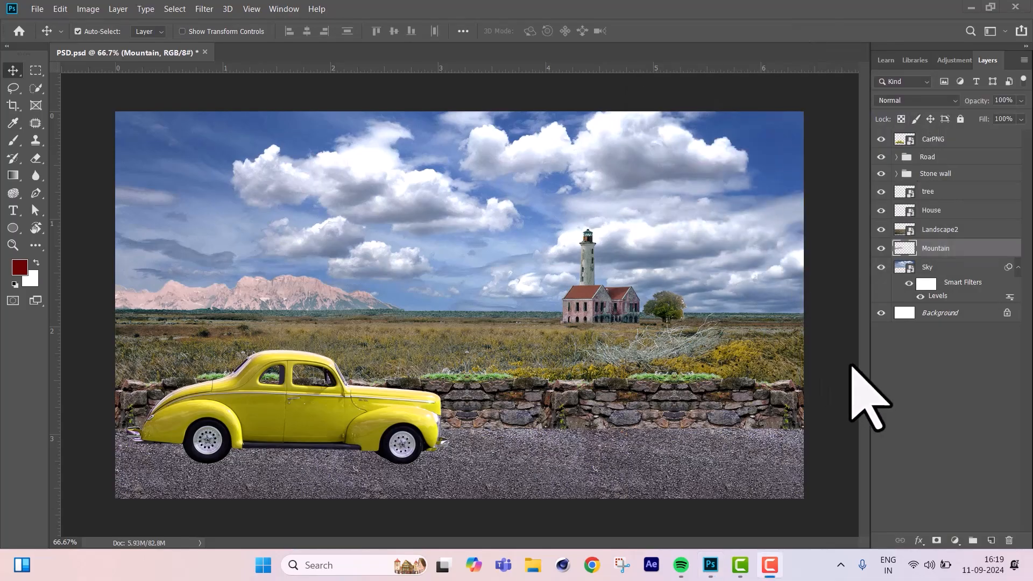
# Apply Hue/Saturation to the Mountain layer with hue +33, saturation +13 and lightness -3.
pyautogui.hotkey('ctrl', 'u')
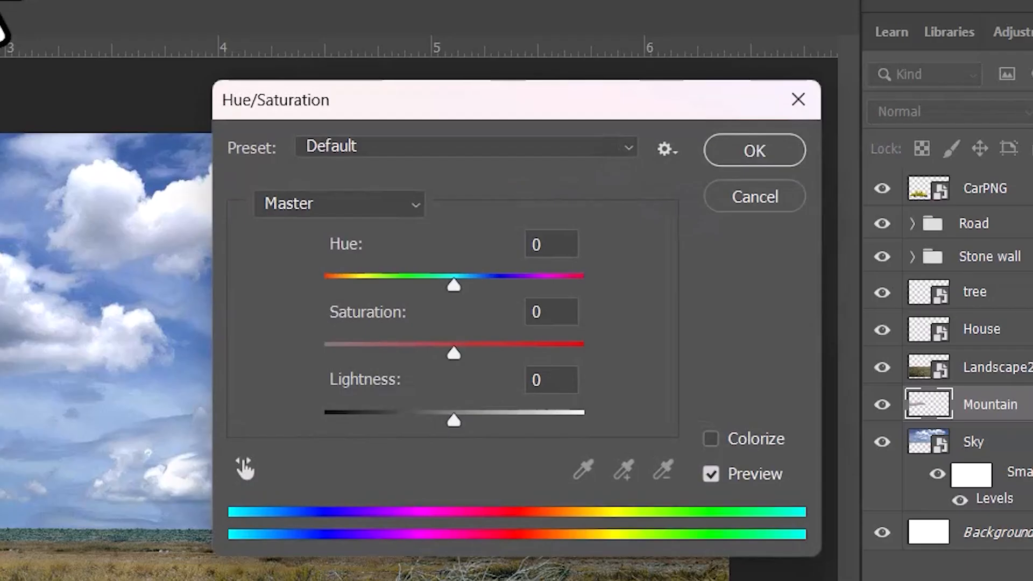
pyautogui.write('33')
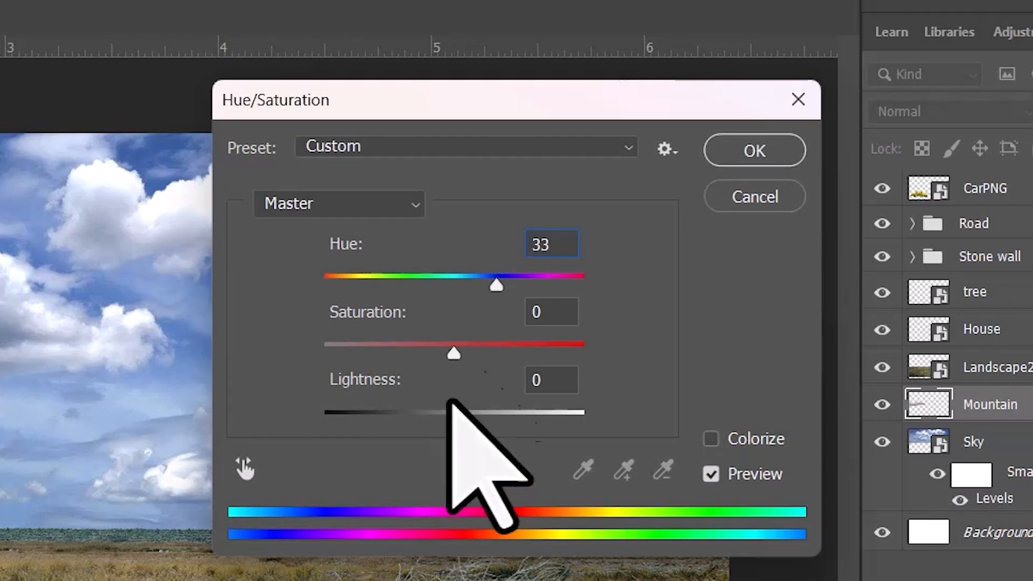
pyautogui.click(535, 312)
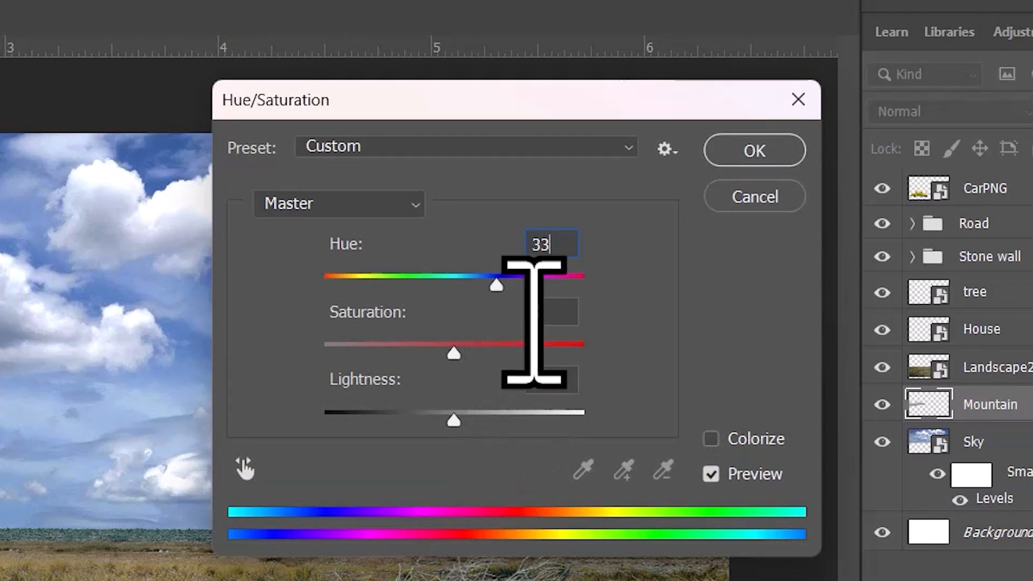
pyautogui.write('13')
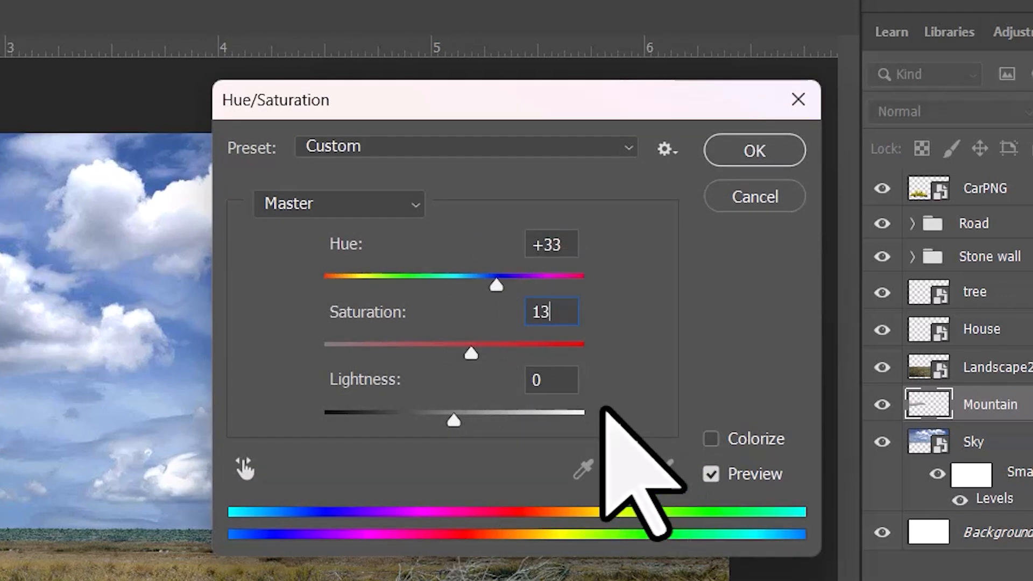
pyautogui.press('Tab')
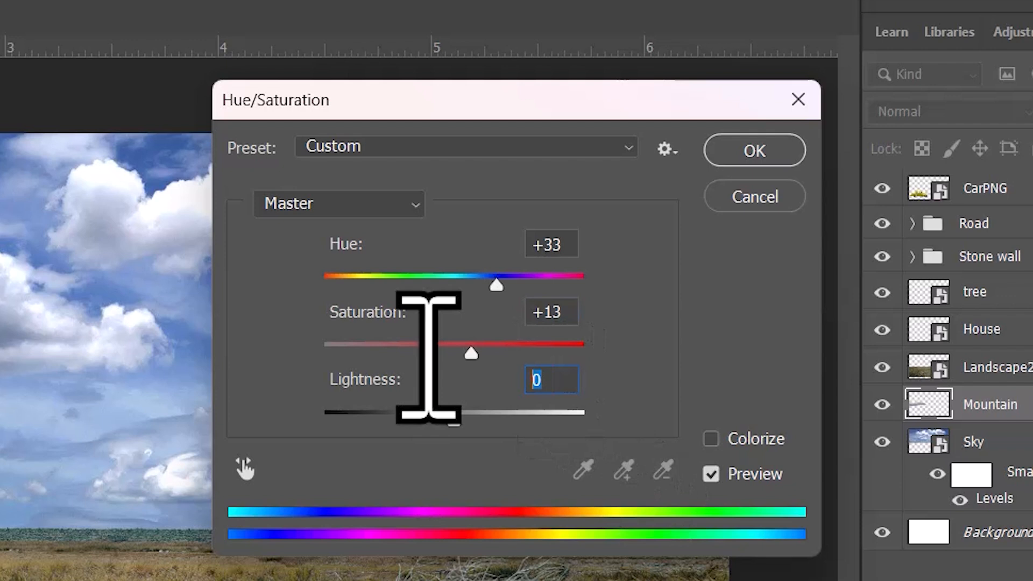
pyautogui.write('-3')
pyautogui.click(742, 156)
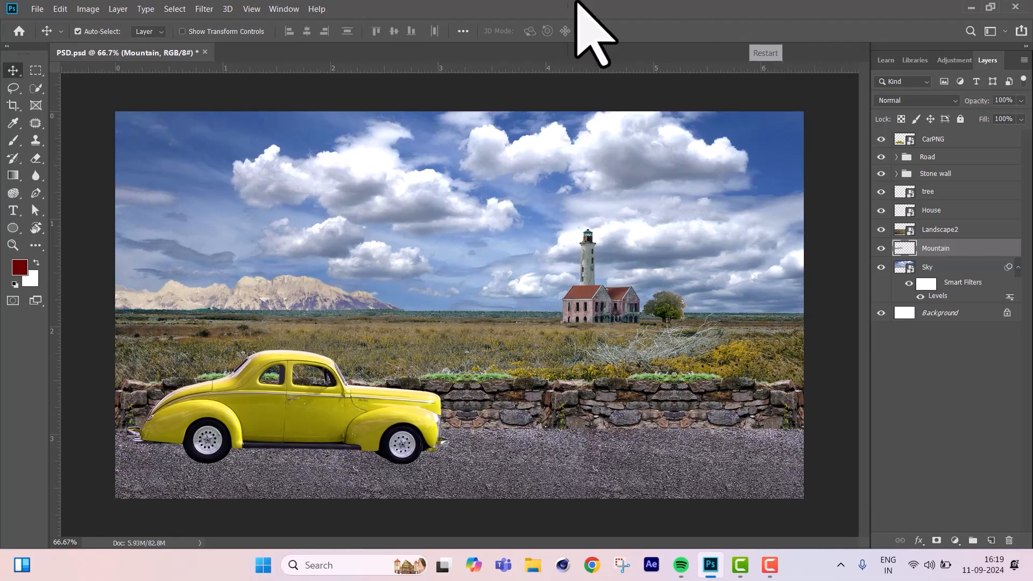
# Apply Levels to the Mountain layer with input levels 22, 0.70 and 243, keeping output levels at 0 and 255.
pyautogui.hotkey('ctrl', 'l')
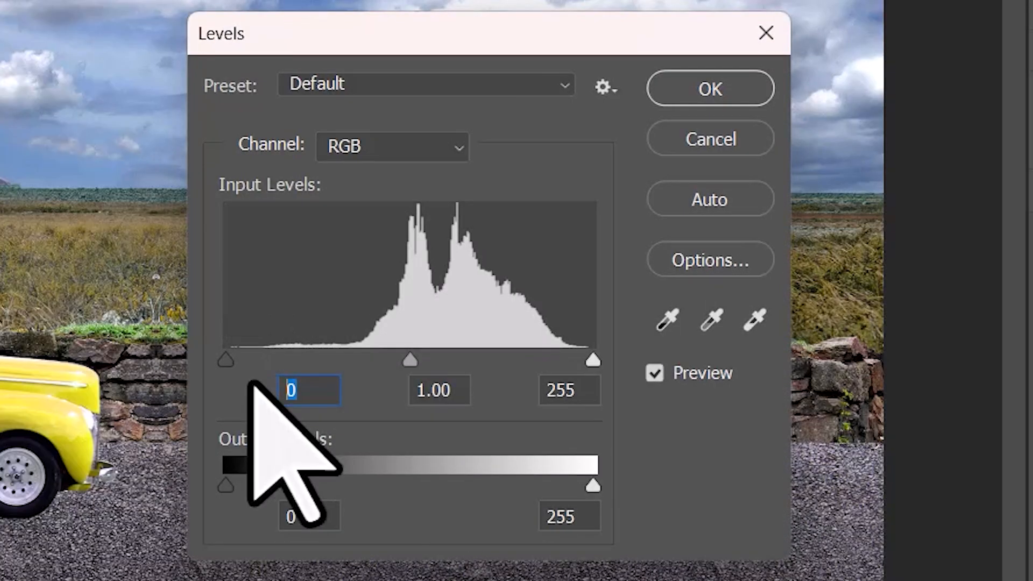
pyautogui.write('22')
pyautogui.press('Tab')
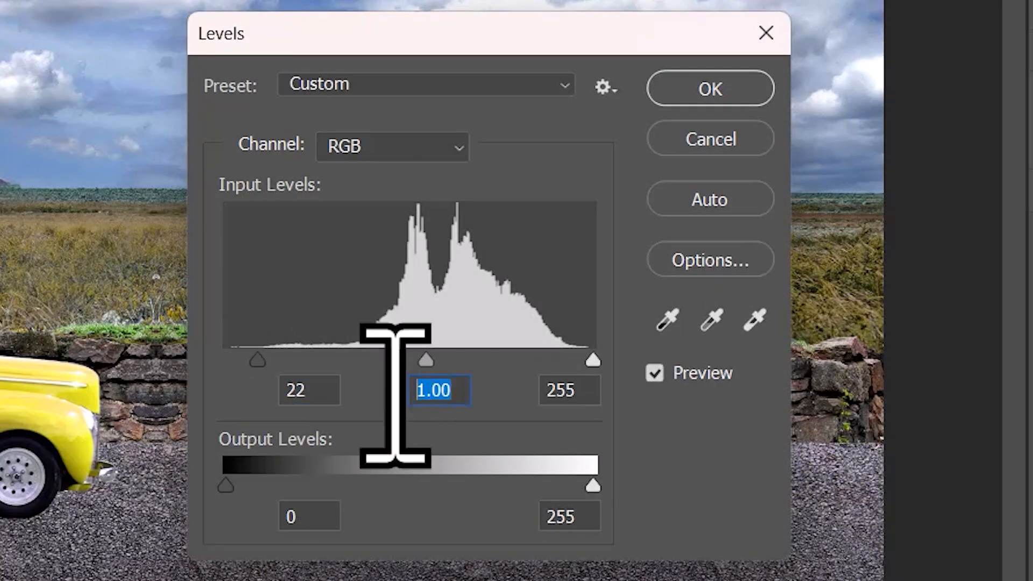
pyautogui.write('0.70')
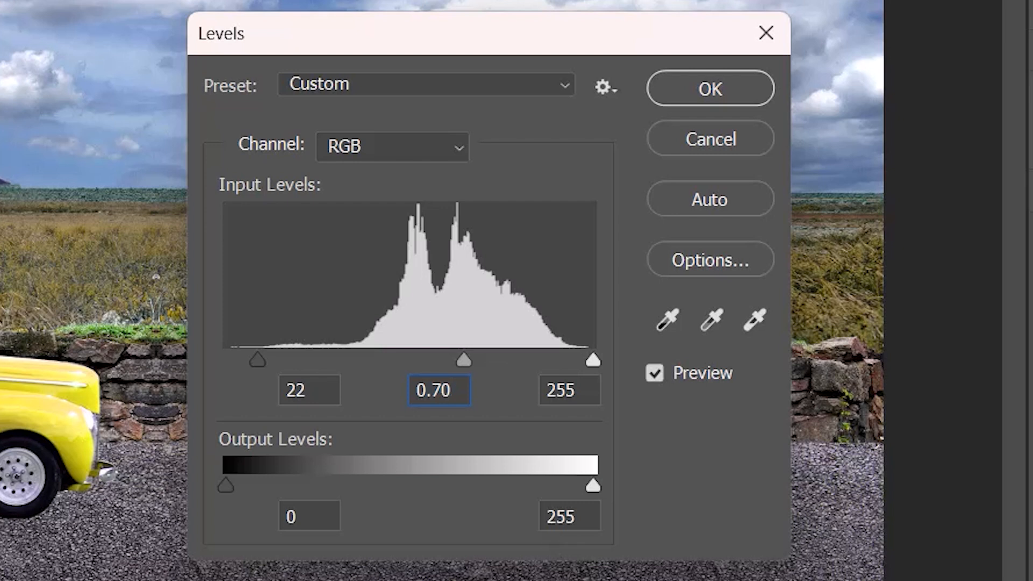
pyautogui.click(553, 388)
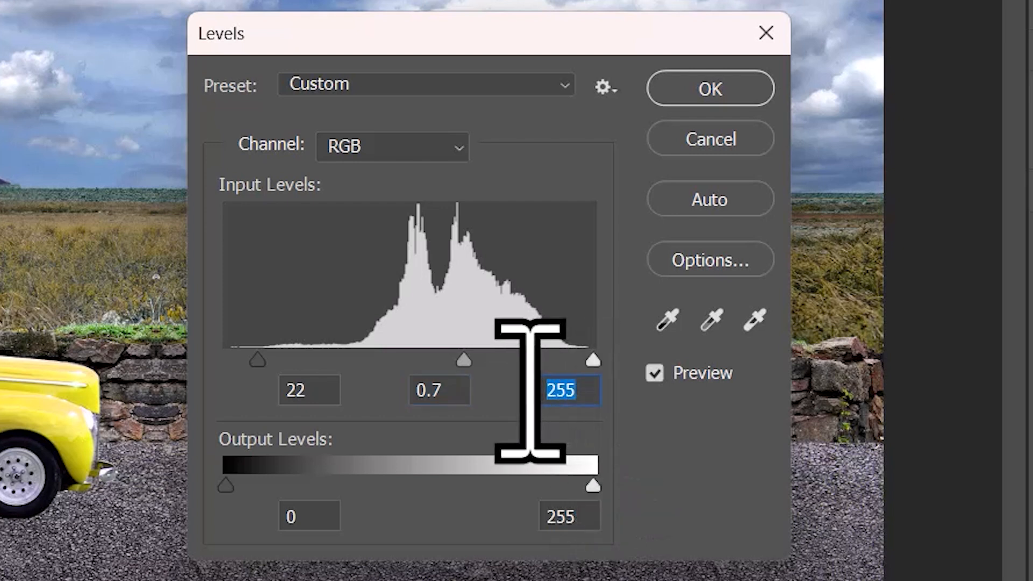
pyautogui.write('243')
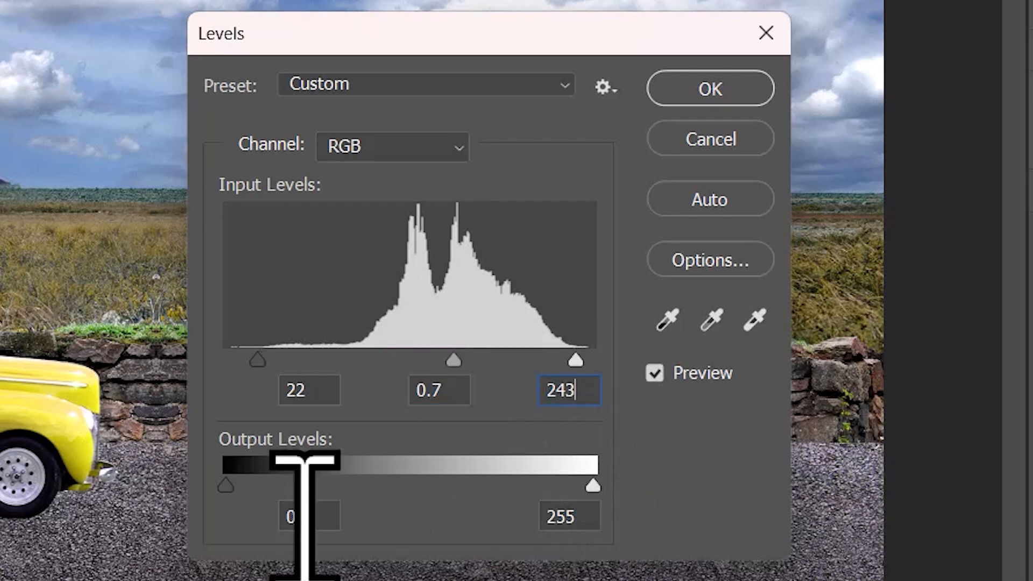
pyautogui.click(284, 517)
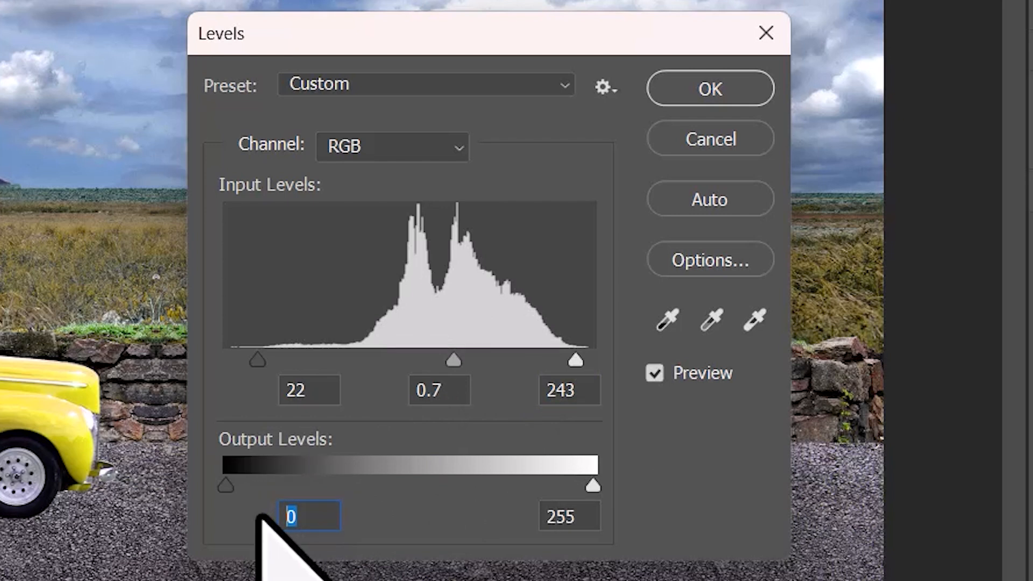
pyautogui.click(309, 516)
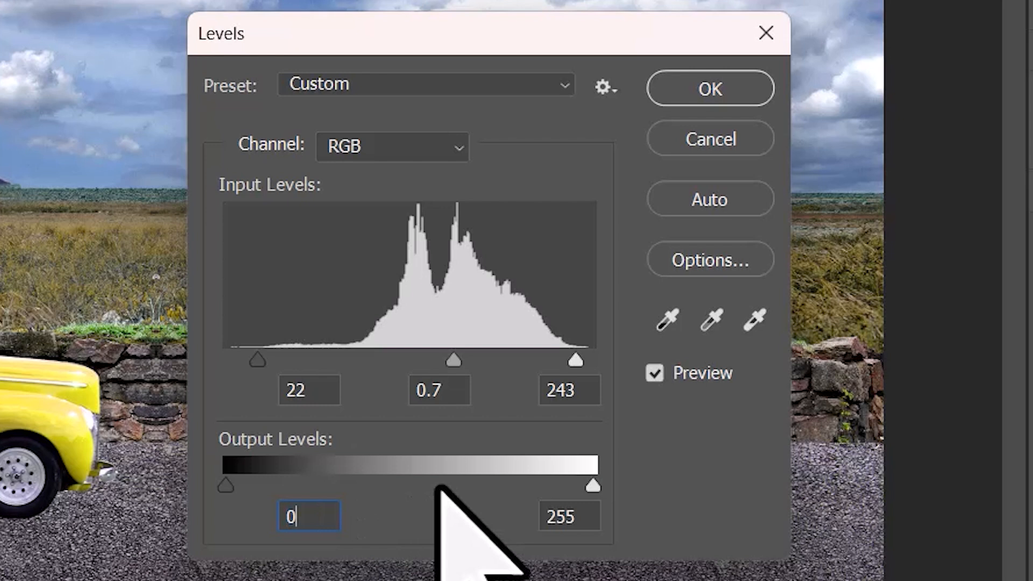
pyautogui.click(705, 90)
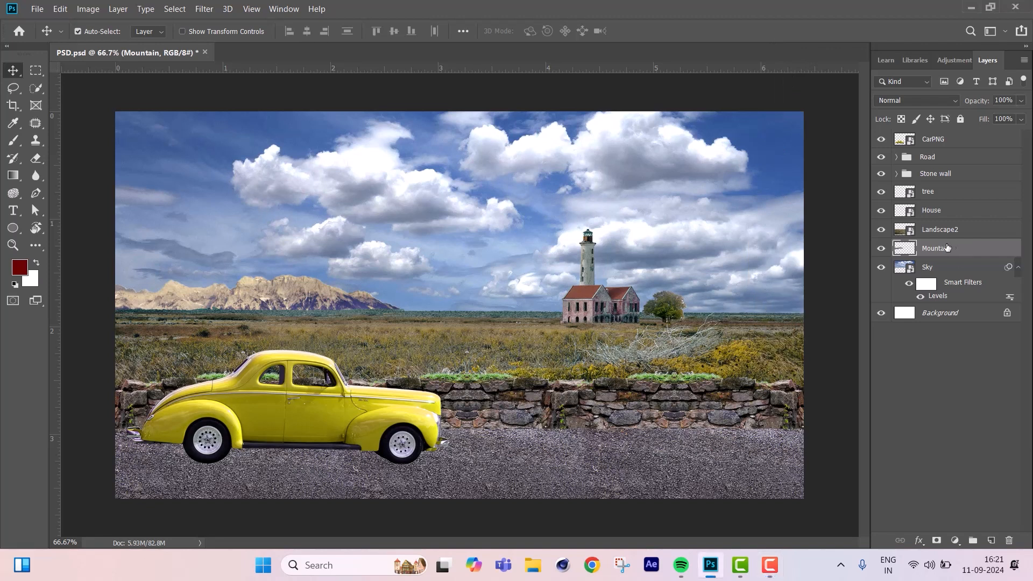
# Load the outline of the Landscape2 meadow layer as a selection.
pyautogui.click(881, 249)
pyautogui.click(881, 248)
pyautogui.click(881, 230)
pyautogui.click(881, 230)
pyautogui.click(989, 231)
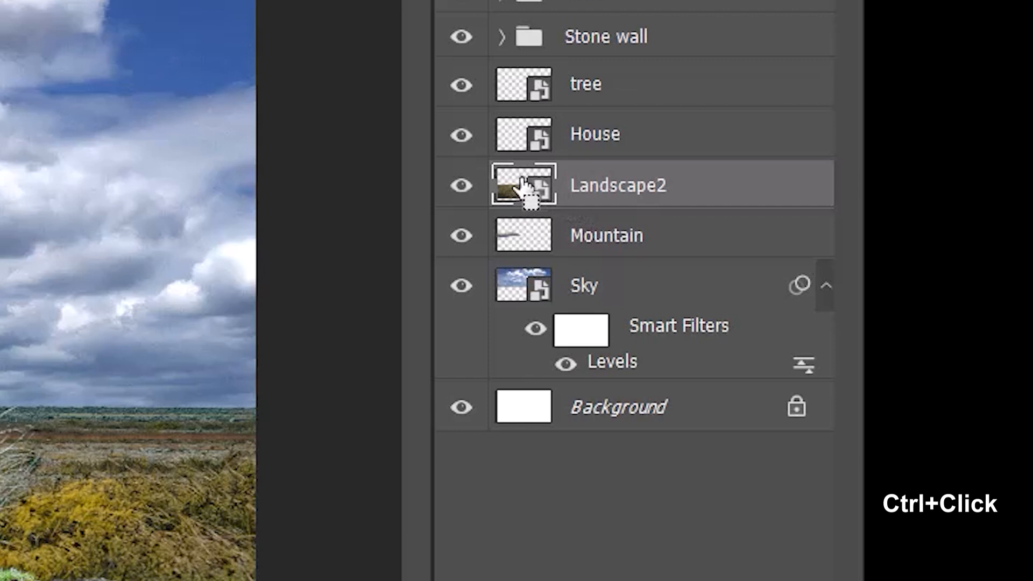
pyautogui.keyDown('ctrl'); pyautogui.click(524, 187); pyautogui.keyUp('ctrl')
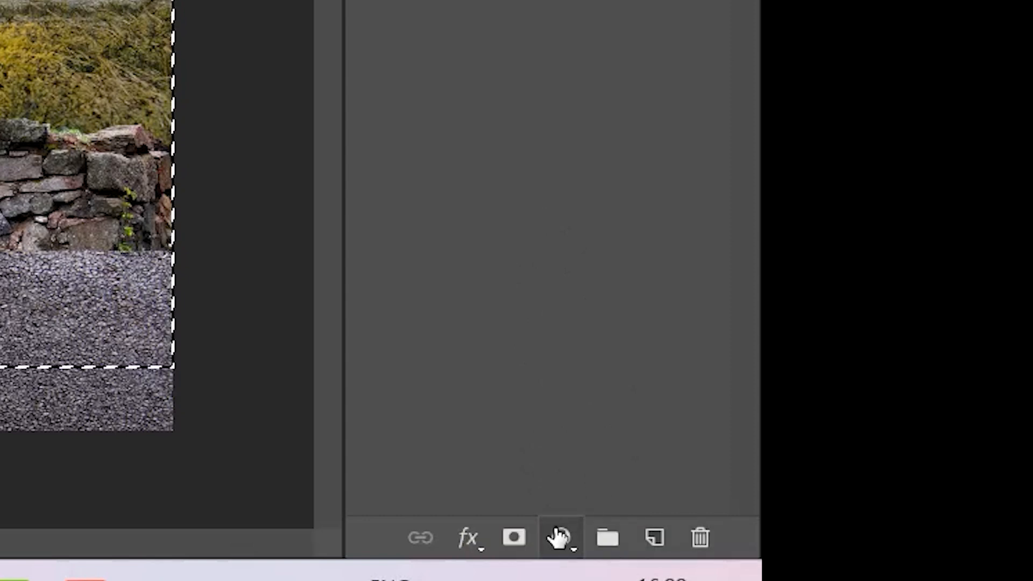
# Add a Brightness/Contrast adjustment layer masked to the meadow selection, with brightness 27 and contrast 28.
pyautogui.click(562, 538)
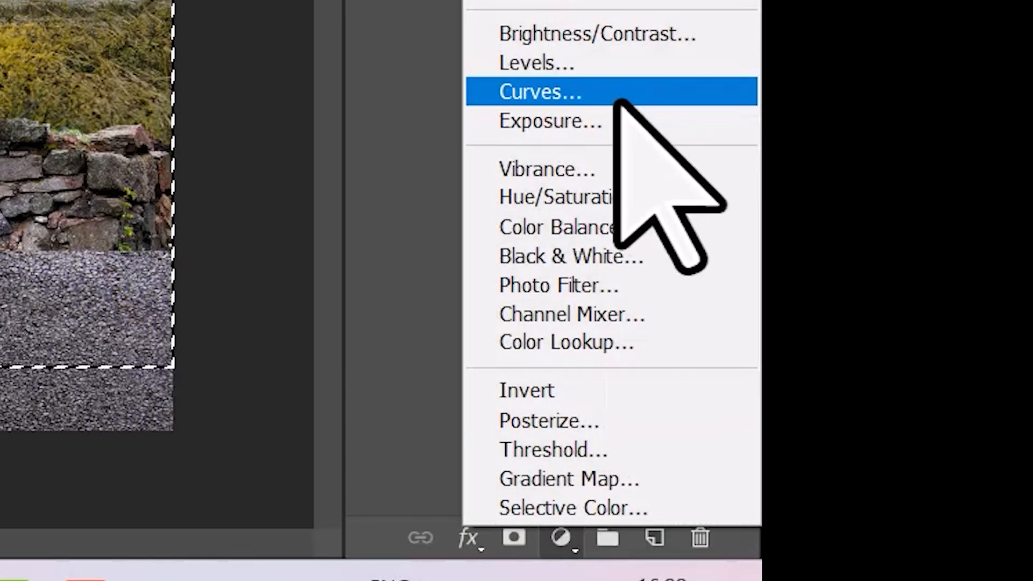
pyautogui.click(618, 33)
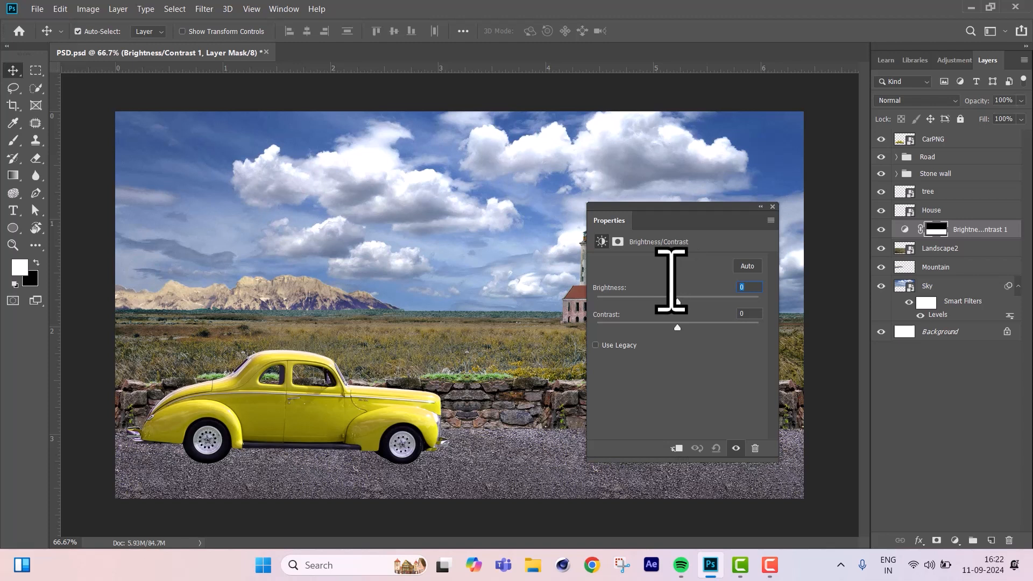
pyautogui.write('27')
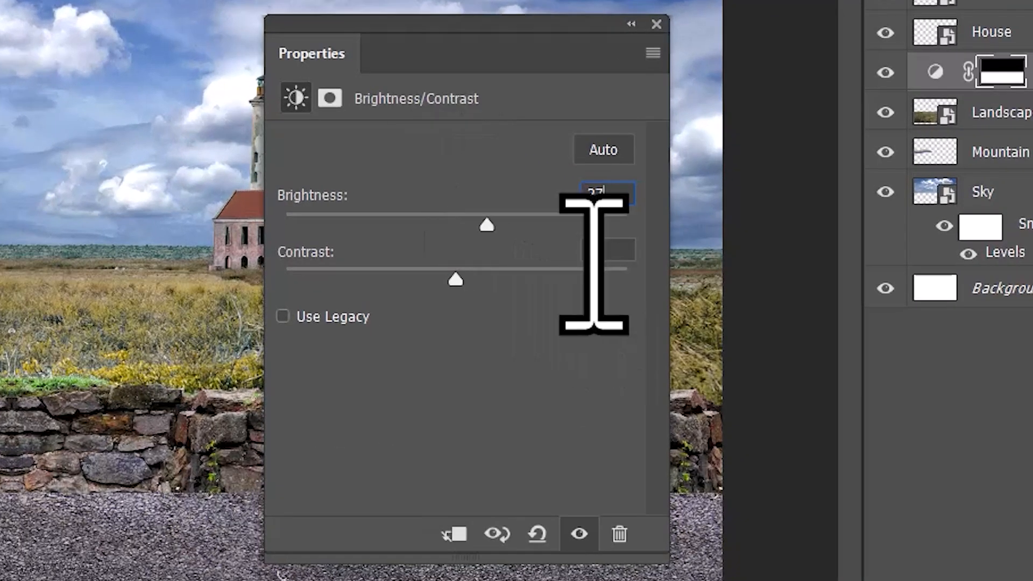
pyautogui.press('Tab')
pyautogui.write('28')
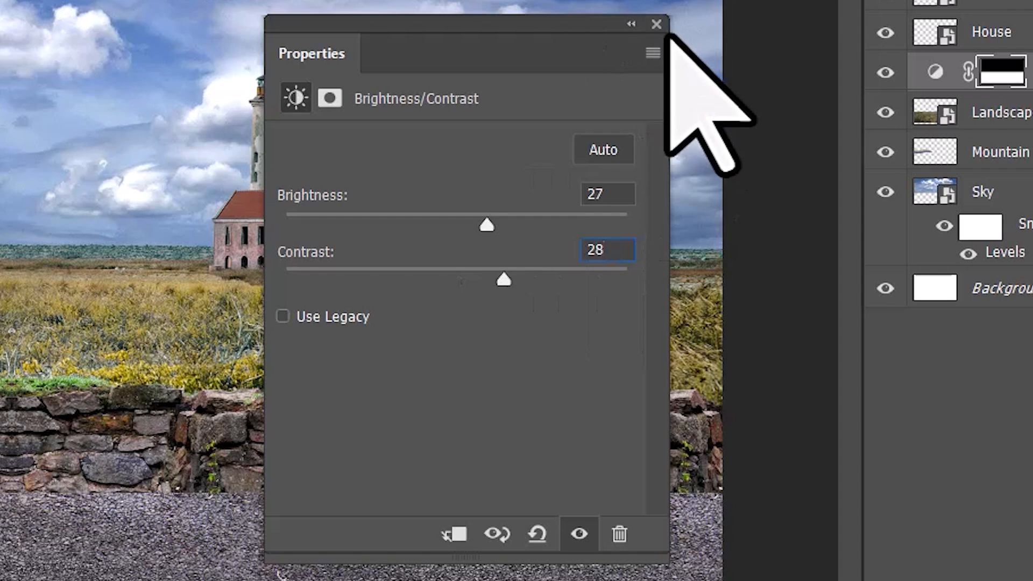
pyautogui.click(657, 25)
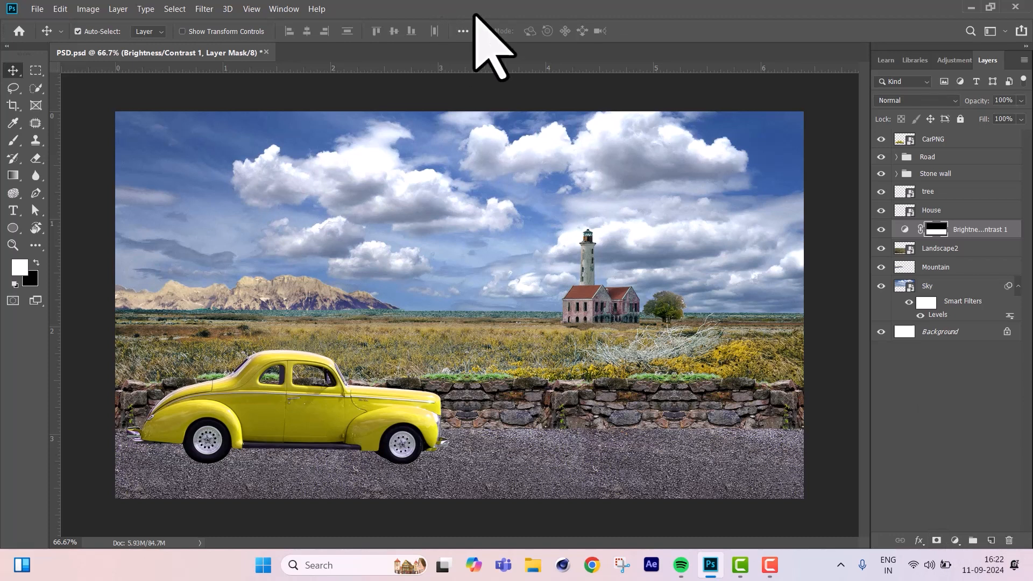
# Apply Color Balance to the Landscape2 layer's midtones with color levels +9, +15 and +13.
pyautogui.click(954, 248)
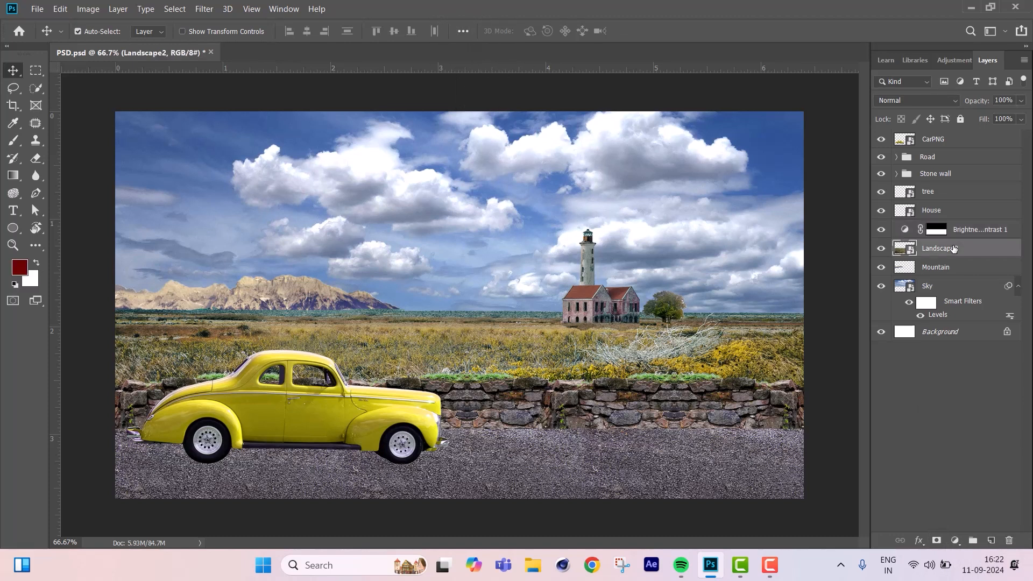
pyautogui.hotkey('ctrl', 'b')
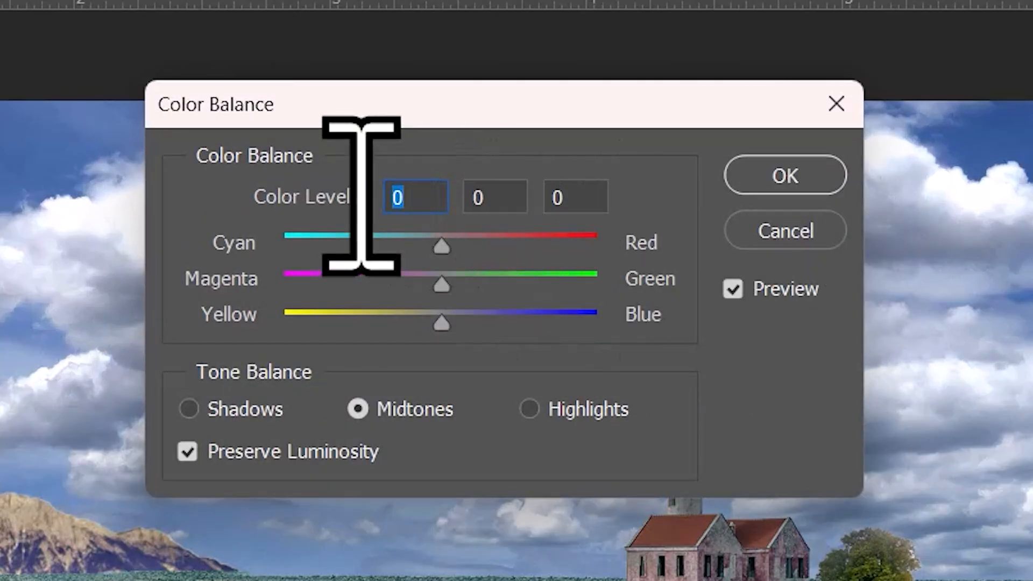
pyautogui.write('9')
pyautogui.click(492, 206)
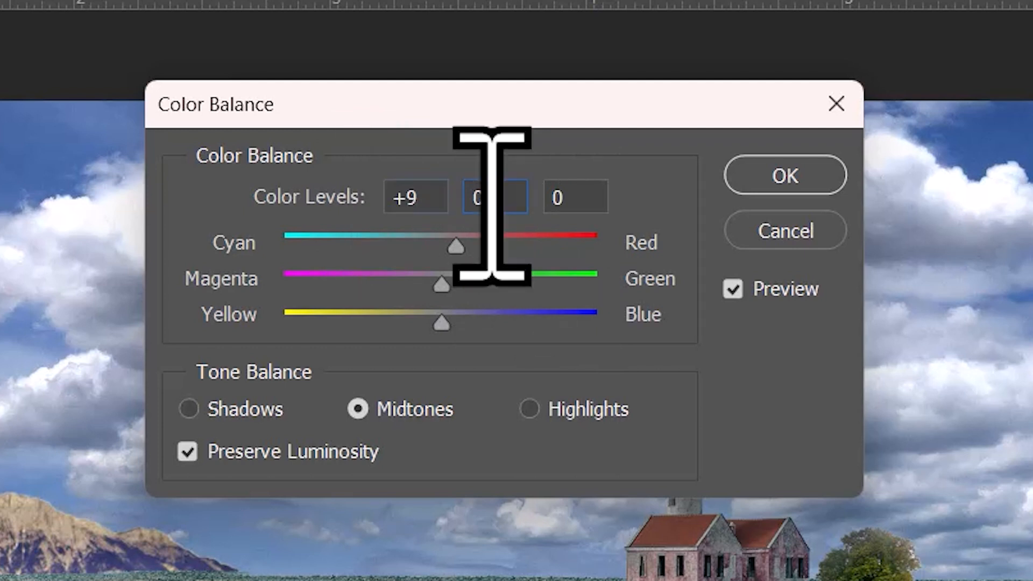
pyautogui.write('15')
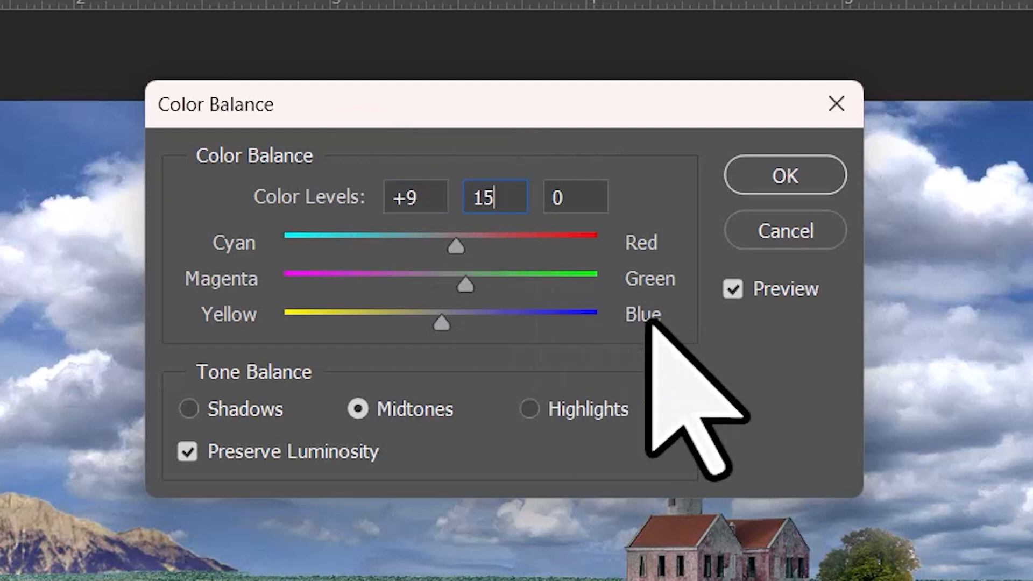
pyautogui.click(548, 197)
pyautogui.write('13')
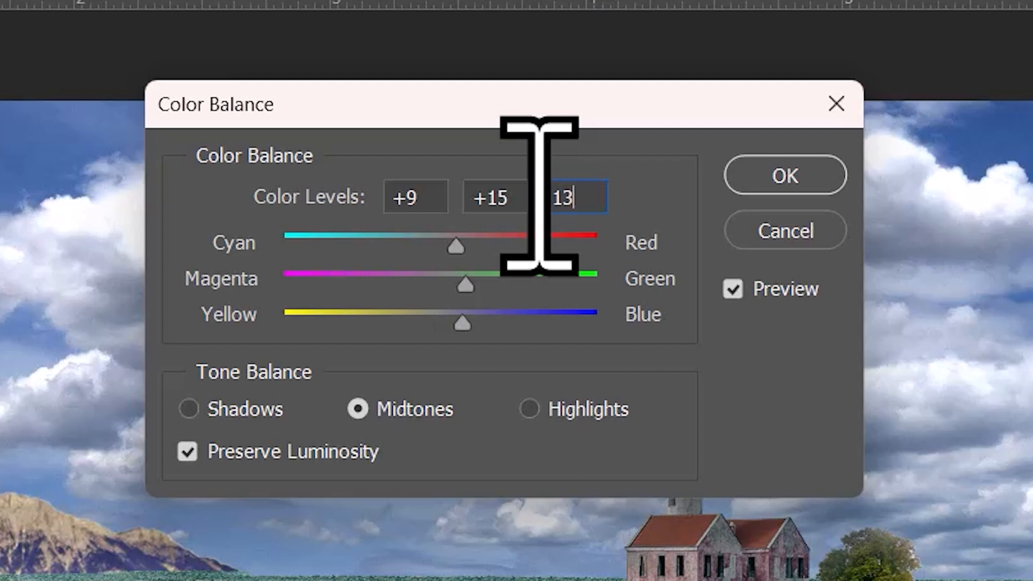
pyautogui.click(808, 176)
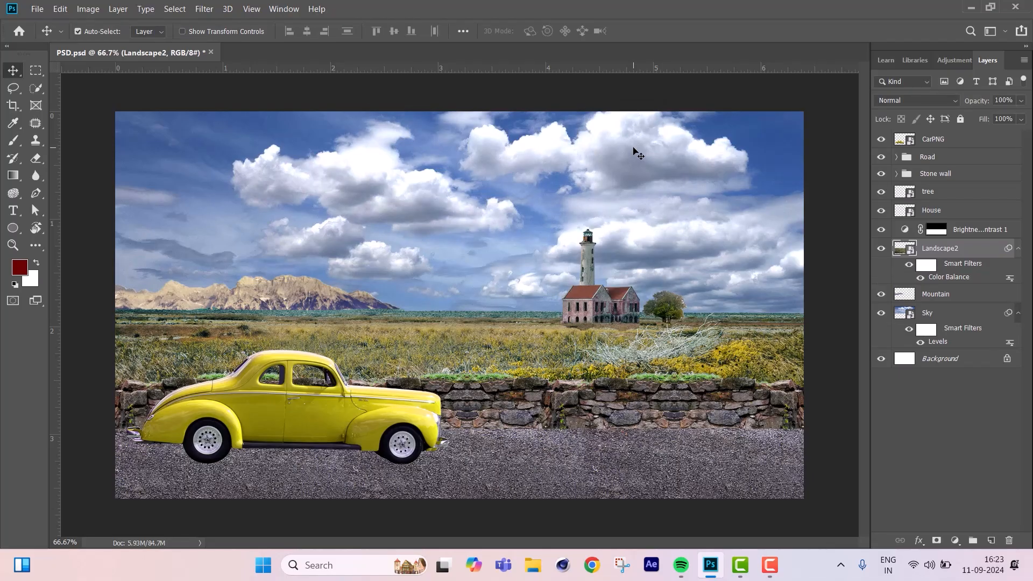
# Apply Levels to the Landscape2 layer with input levels 0, 1.06 and 165.
pyautogui.hotkey('ctrl', 'l')
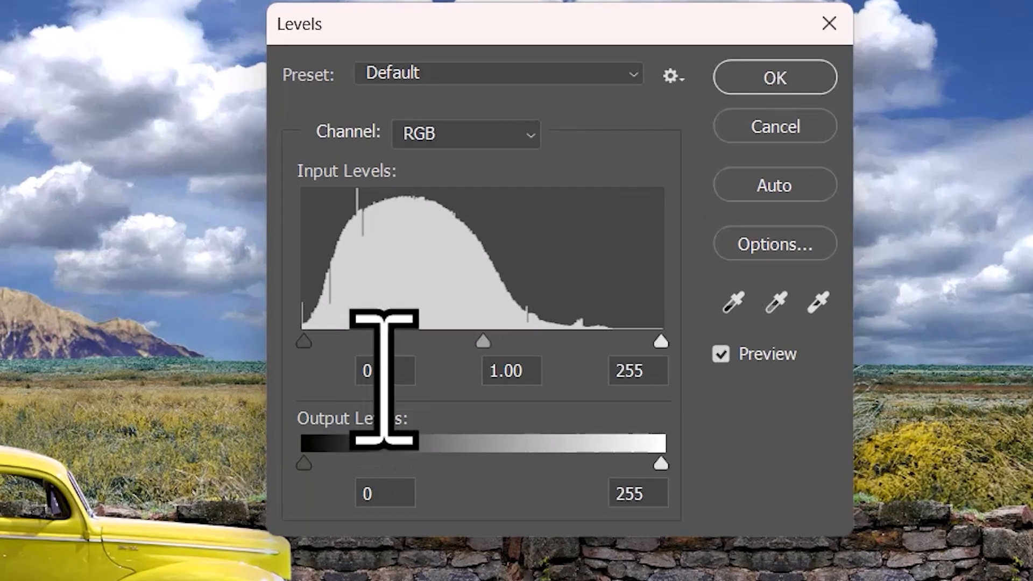
pyautogui.click(481, 314)
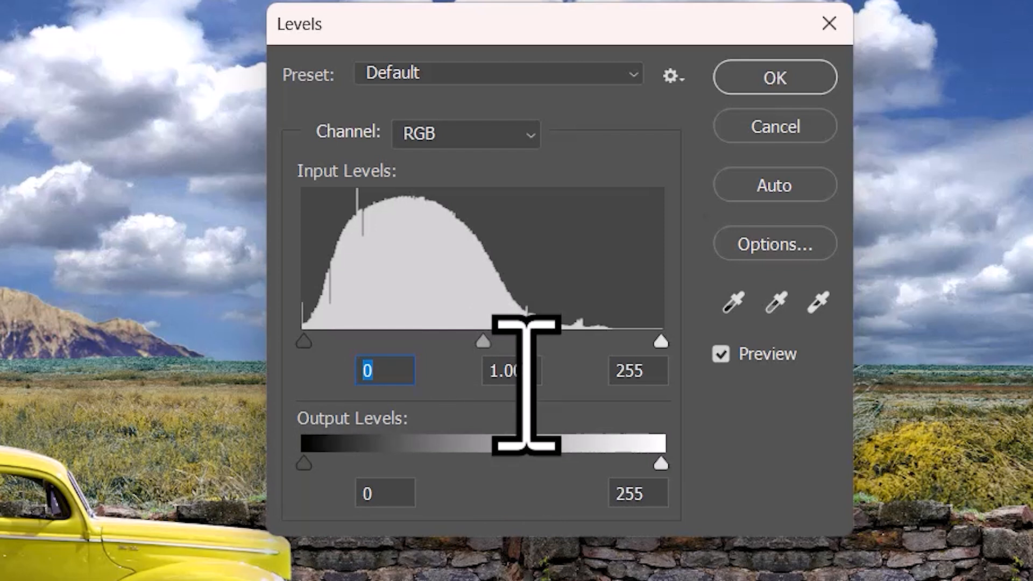
pyautogui.press('Tab')
pyautogui.write('1')
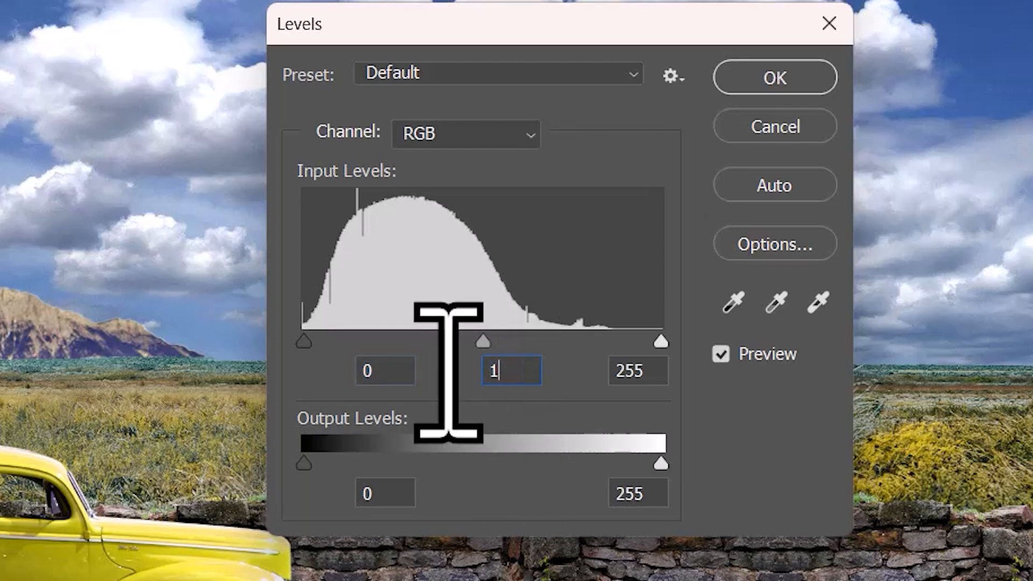
pyautogui.write('.06')
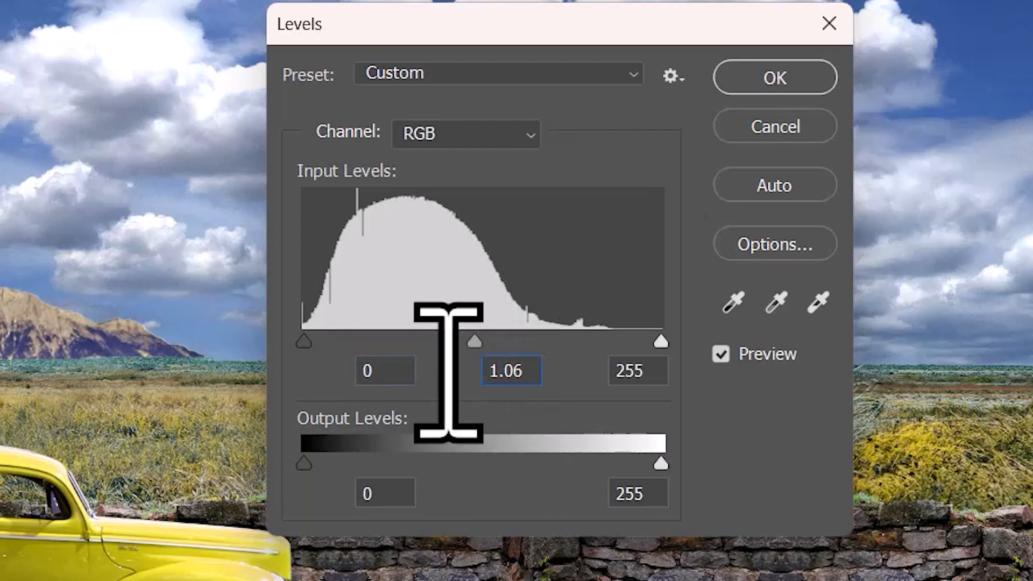
pyautogui.click(619, 370)
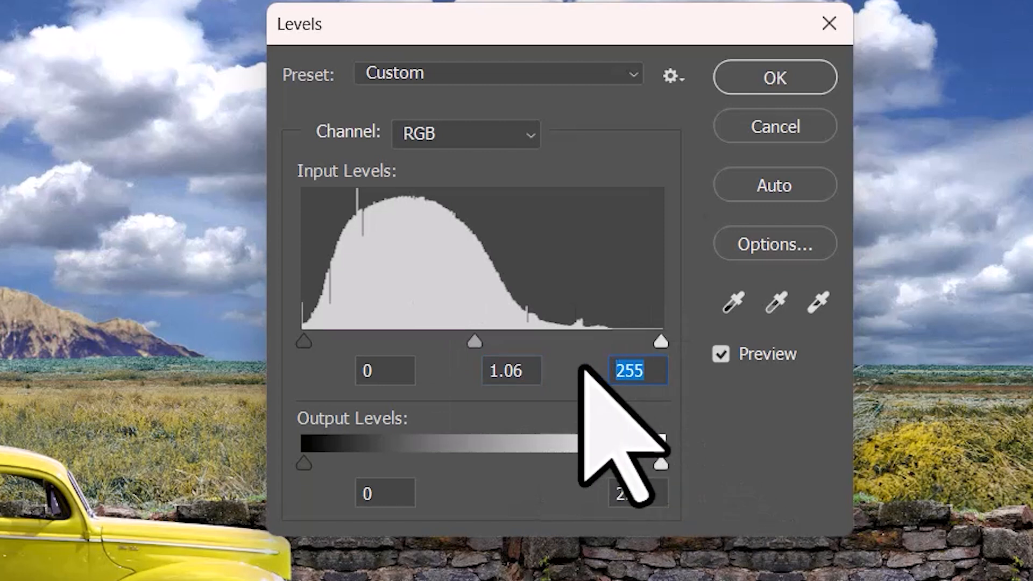
pyautogui.write('165')
pyautogui.press('Return')
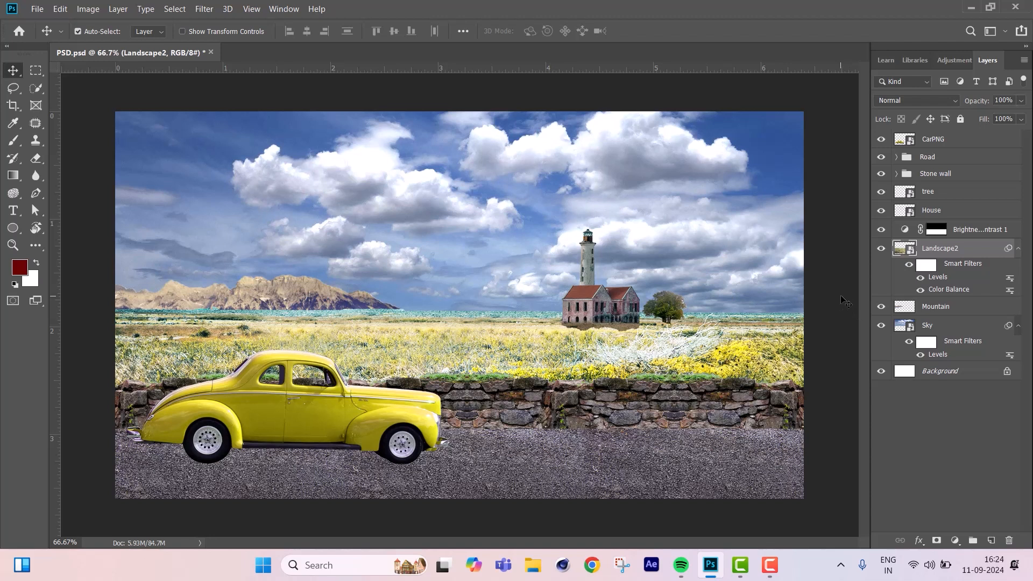
# Apply Hue/Saturation to the Landscape2 layer with hue +2, saturation +2 and lightness +3.
pyautogui.hotkey('ctrl', 'u')
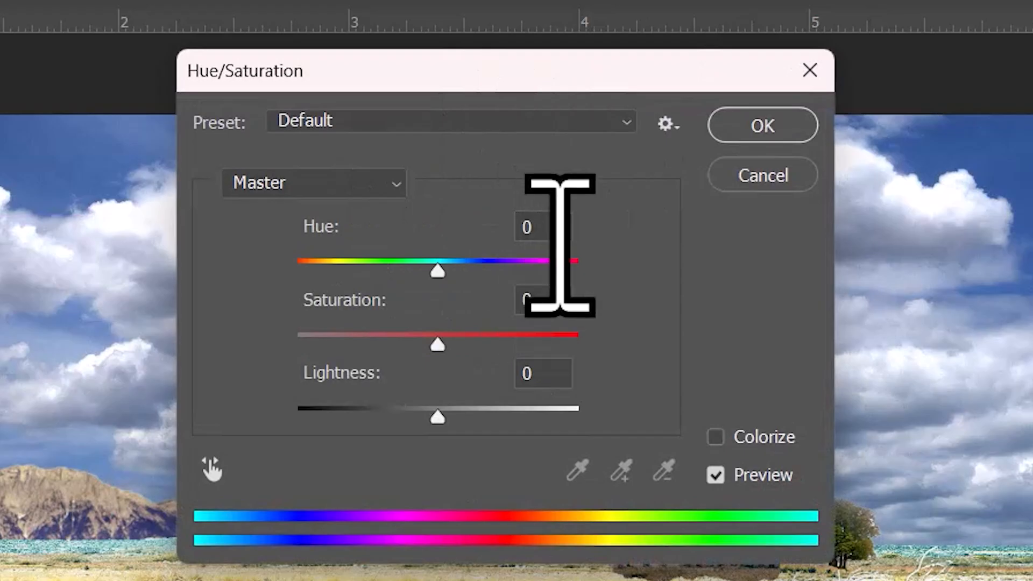
pyautogui.click(543, 231)
pyautogui.write('2')
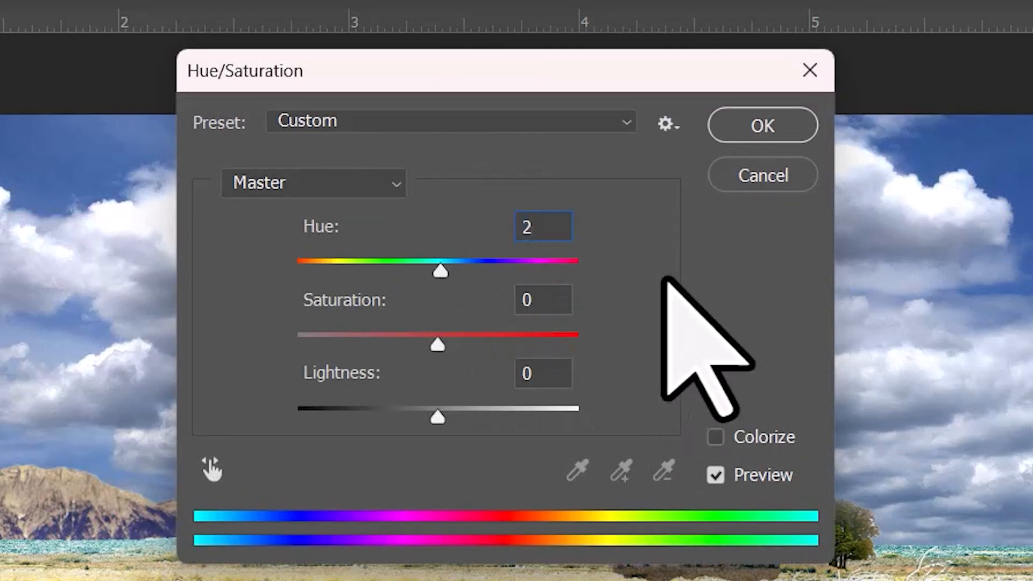
pyautogui.press('Tab')
pyautogui.write('2')
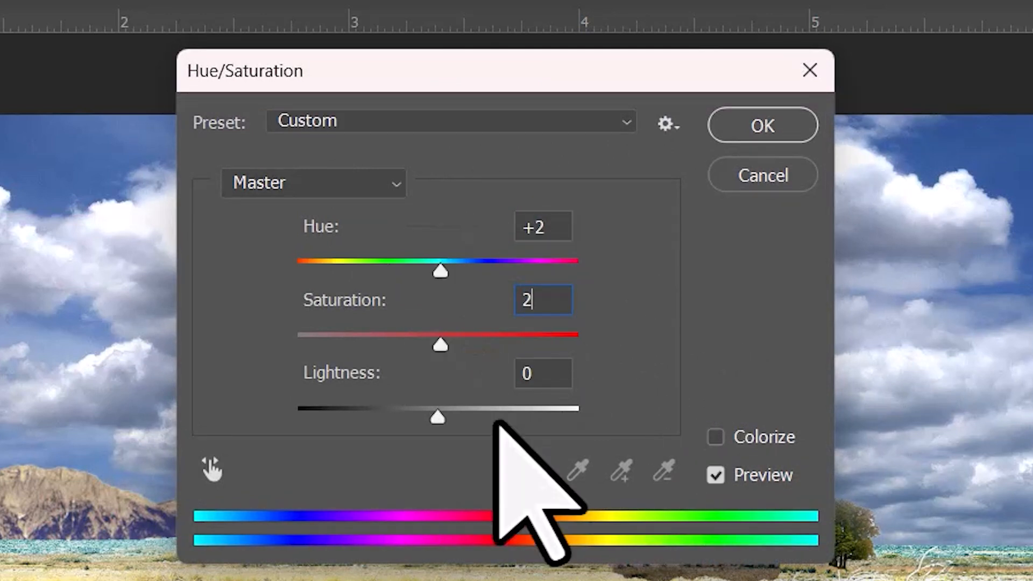
pyautogui.press('Tab')
pyautogui.write('3')
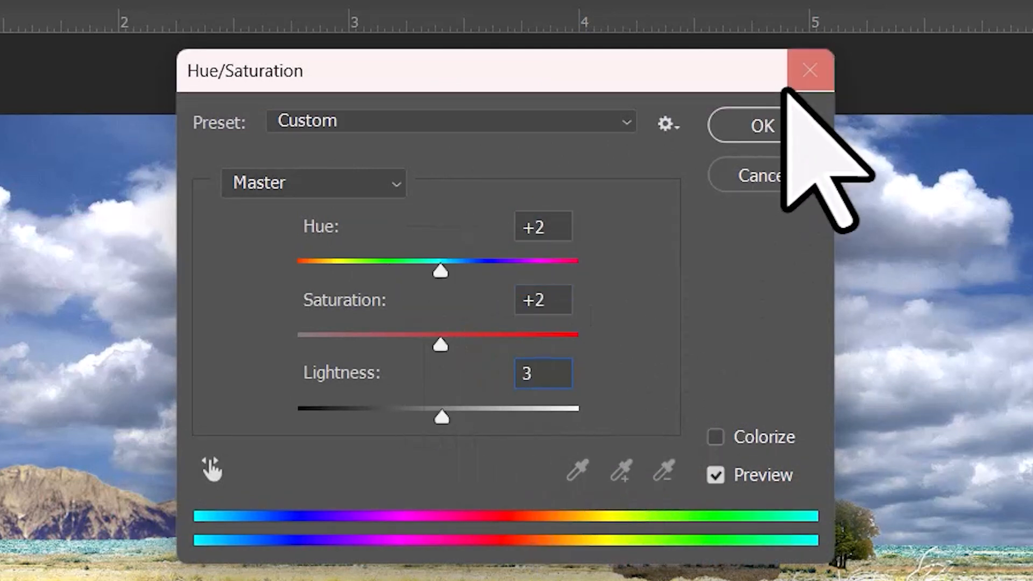
pyautogui.click(769, 120)
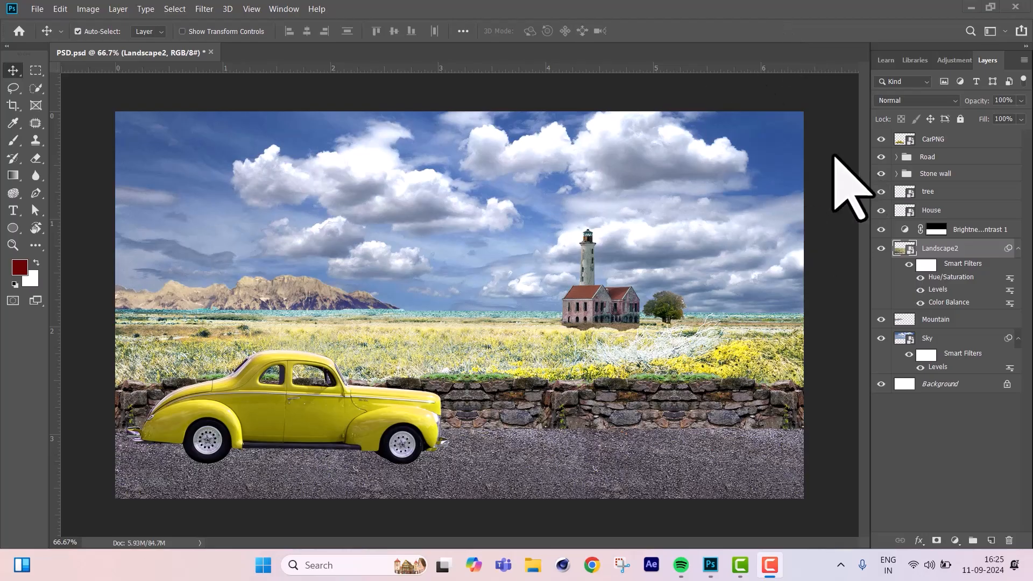
# Recolour the car by applying Hue/Saturation to the CarPNG layer with hue -70 and lightness +6.
pyautogui.click(879, 140)
pyautogui.click(879, 140)
pyautogui.click(923, 141)
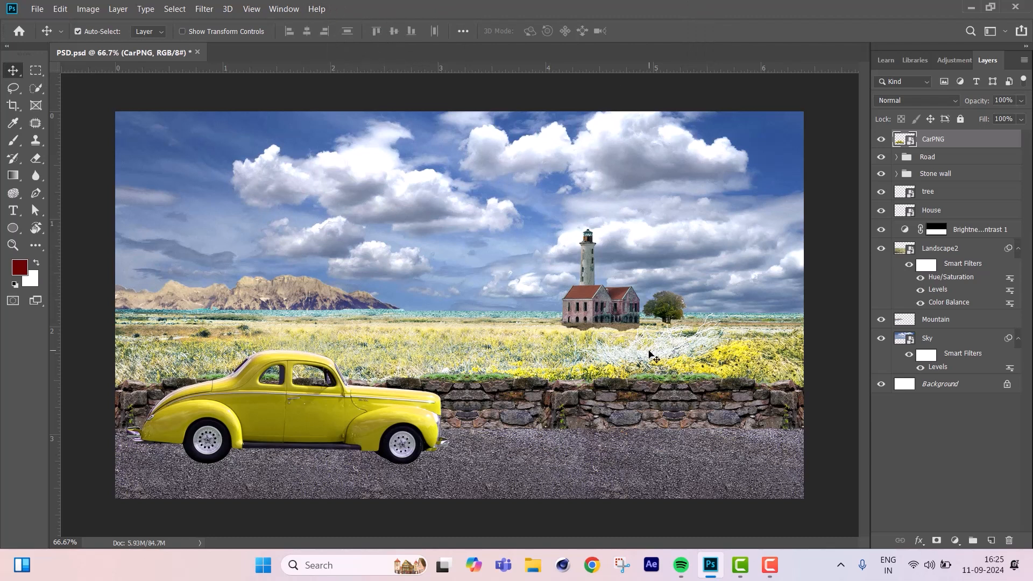
pyautogui.hotkey('ctrl', 'u')
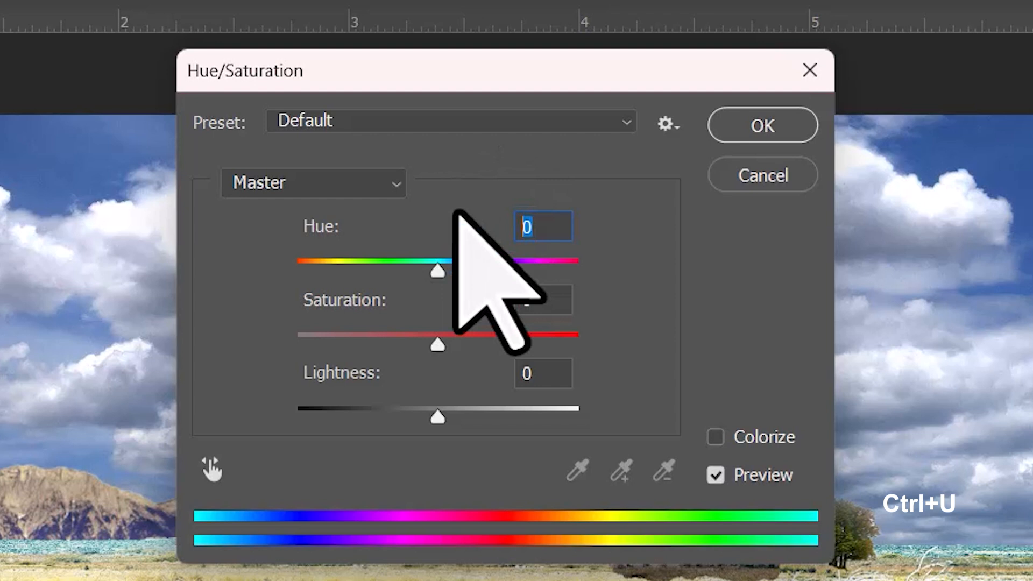
pyautogui.write('-70')
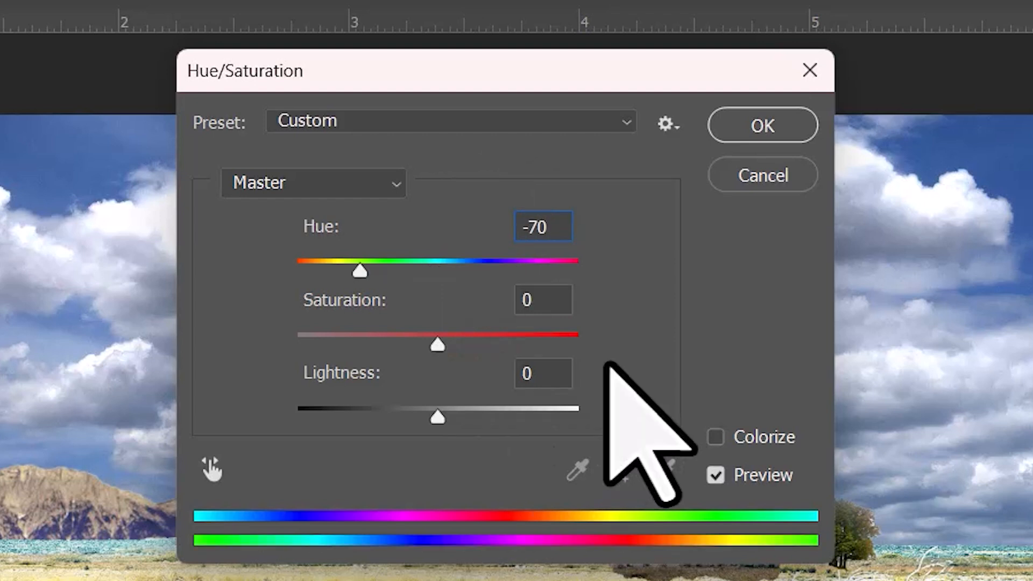
pyautogui.click(536, 371)
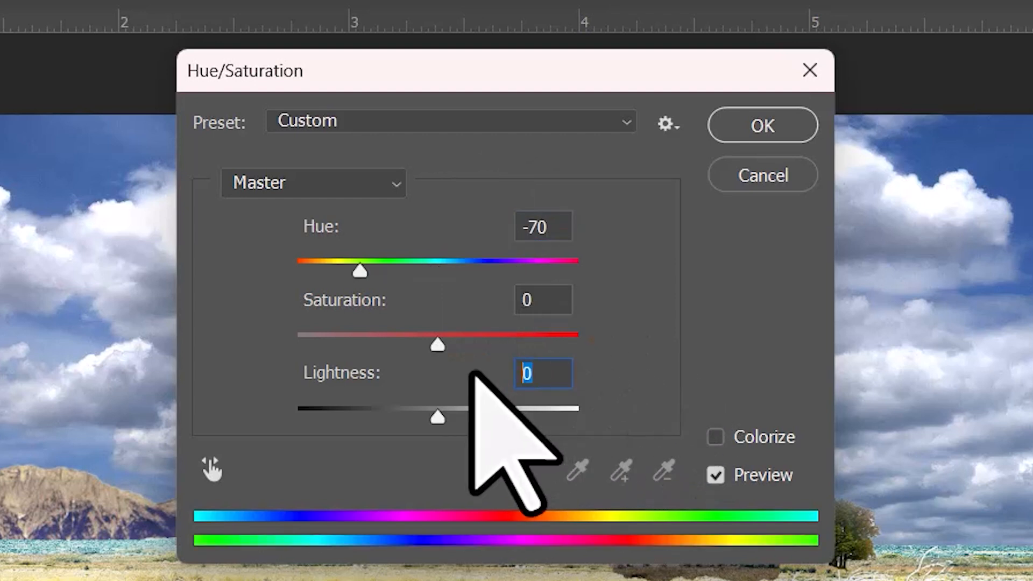
pyautogui.write('6')
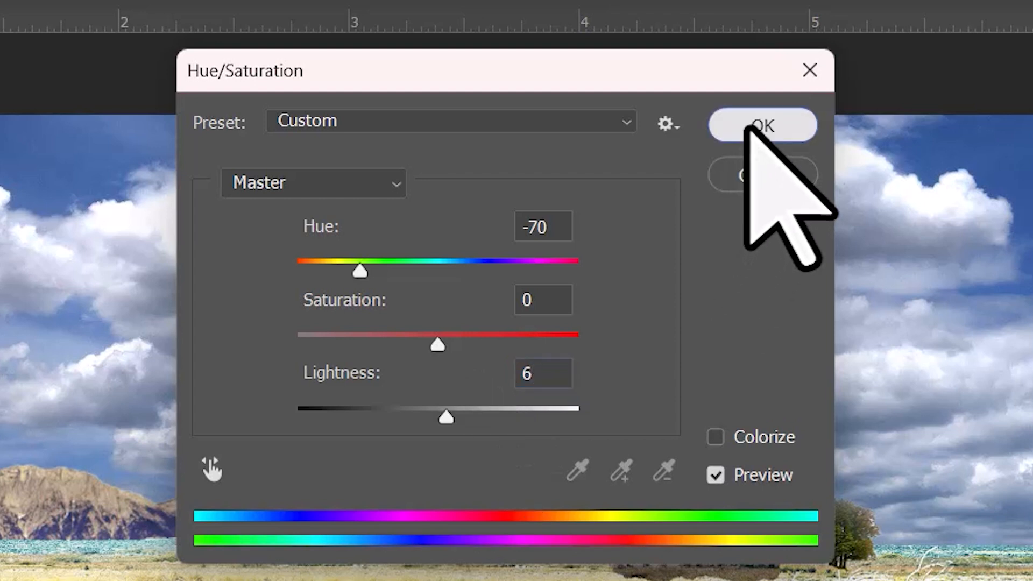
pyautogui.click(748, 127)
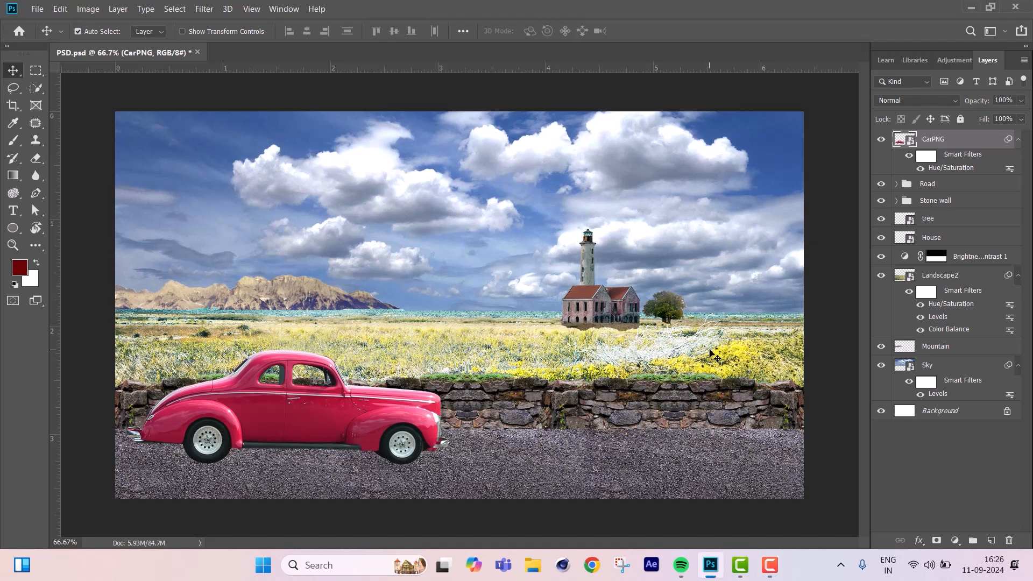
# Brighten the lighthouse by applying Levels to the House layer with input levels 0, 1.61 and 168.
pyautogui.click(623, 322)
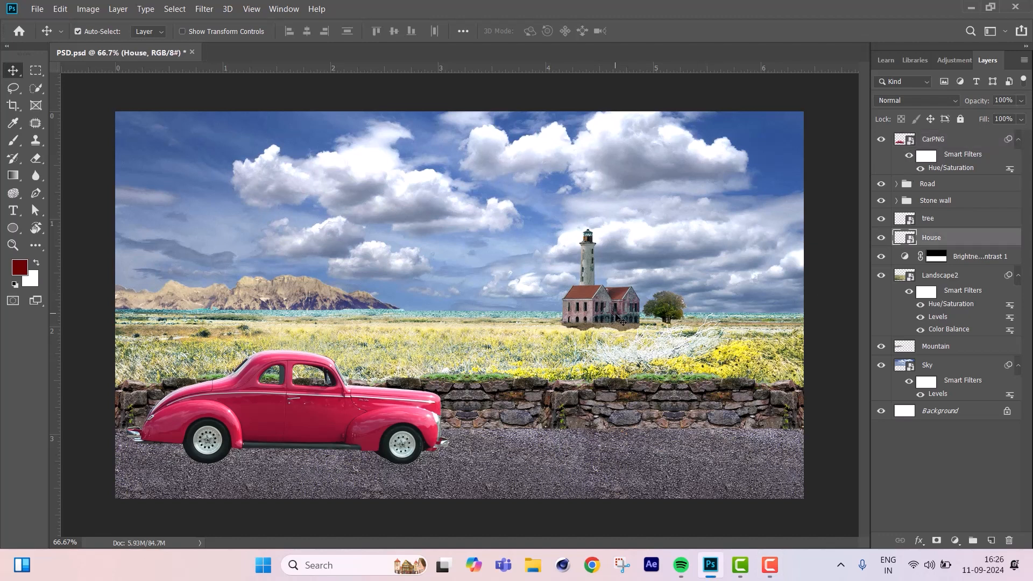
pyautogui.click(880, 238)
pyautogui.click(881, 237)
pyautogui.hotkey('ctrl', 'l')
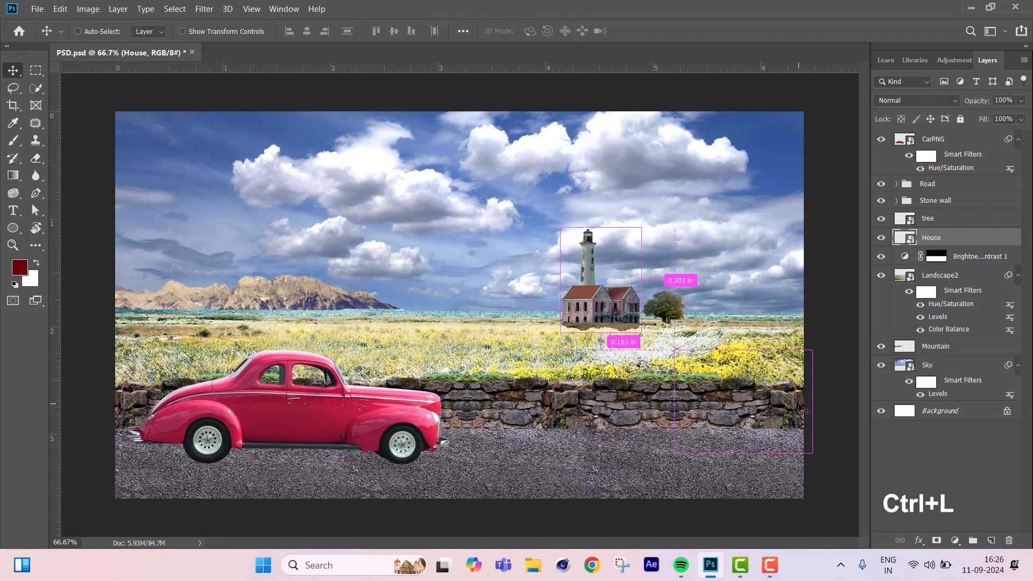
pyautogui.moveTo(535, 152); pyautogui.dragTo(295, 145)
pyautogui.moveTo(292, 294); pyautogui.dragTo(279, 293)
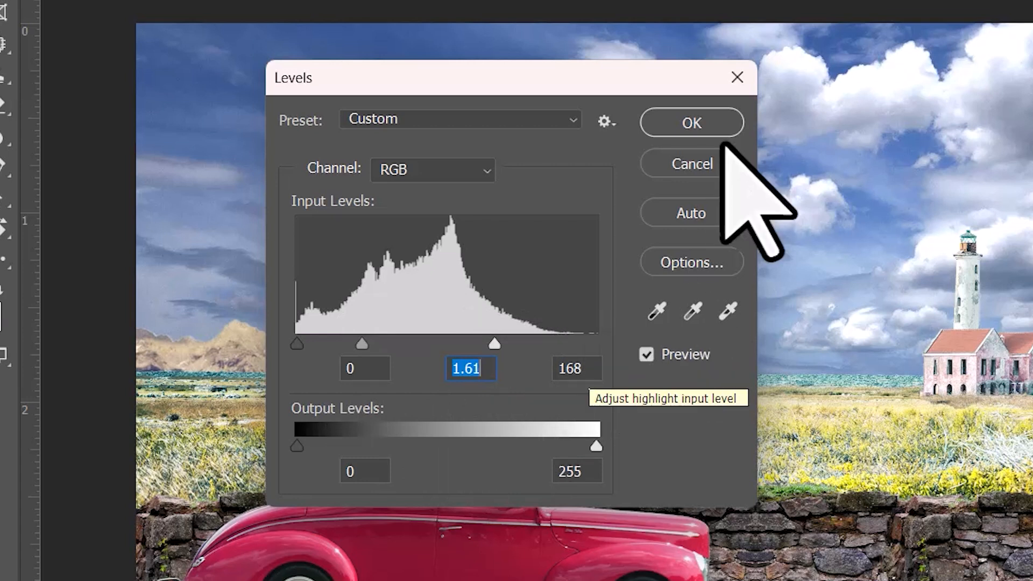
pyautogui.click(719, 122)
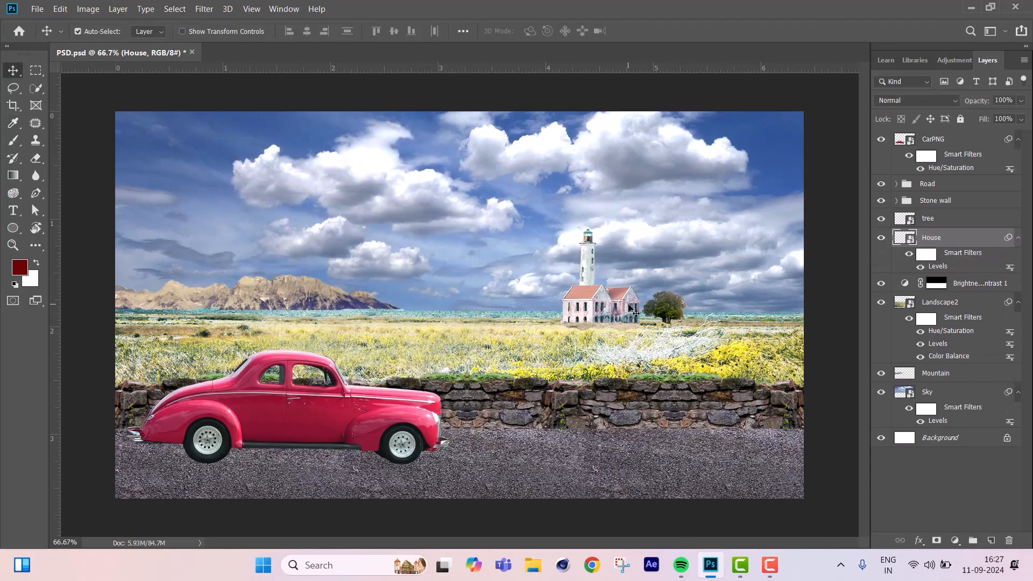
# Brighten the tree by applying Levels to the tree layer with input levels 0, 1.15 and 202.
pyautogui.click(678, 307)
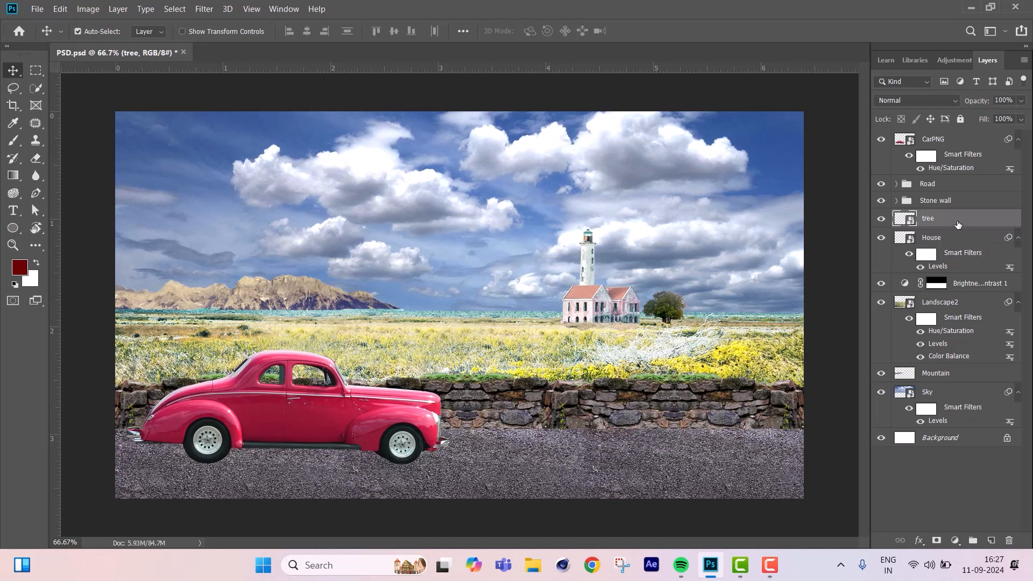
pyautogui.click(881, 218)
pyautogui.hotkey('ctrl', 'l')
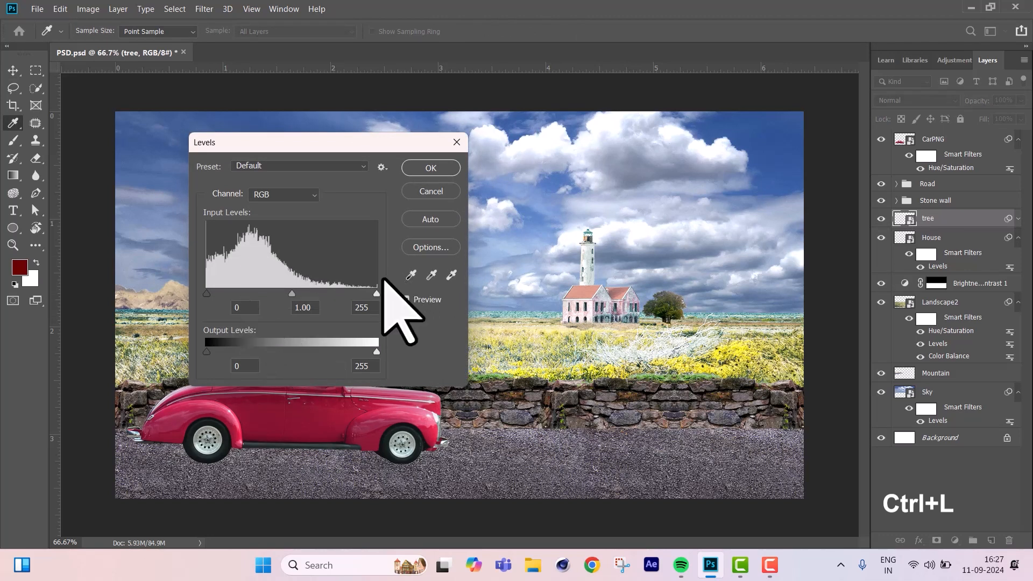
pyautogui.moveTo(376, 293); pyautogui.dragTo(348, 294)
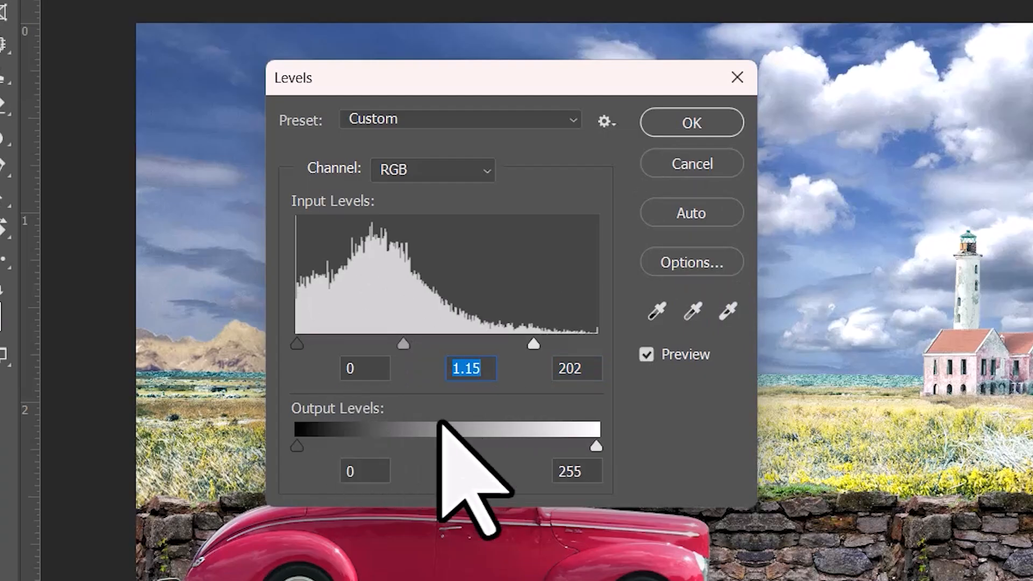
pyautogui.click(371, 378)
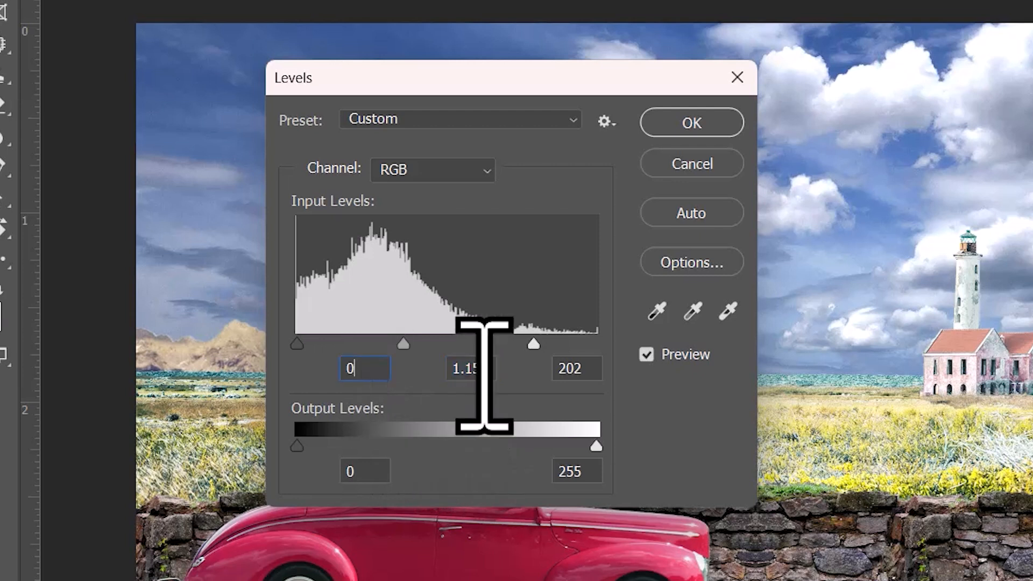
pyautogui.click(596, 371)
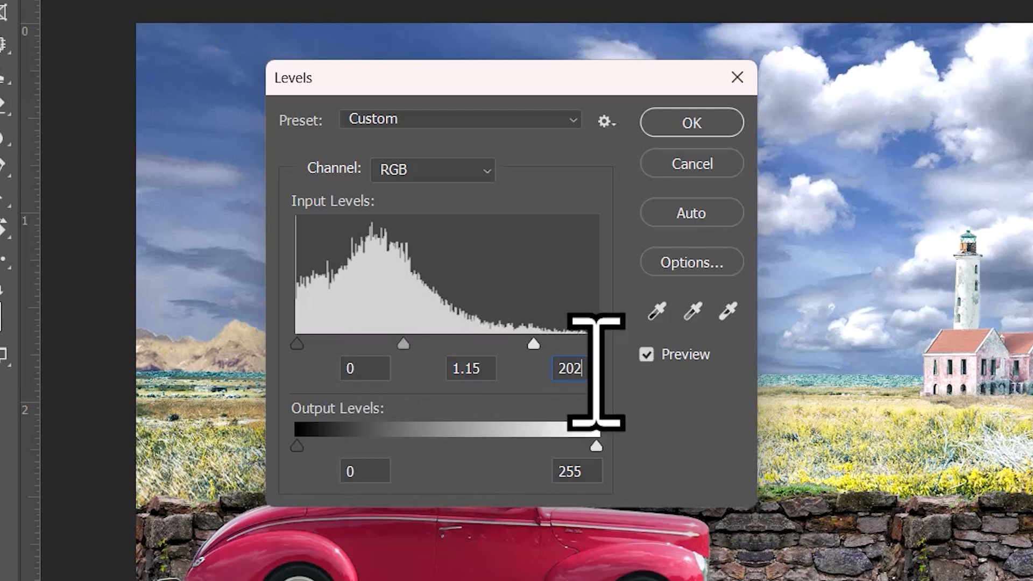
pyautogui.click(693, 125)
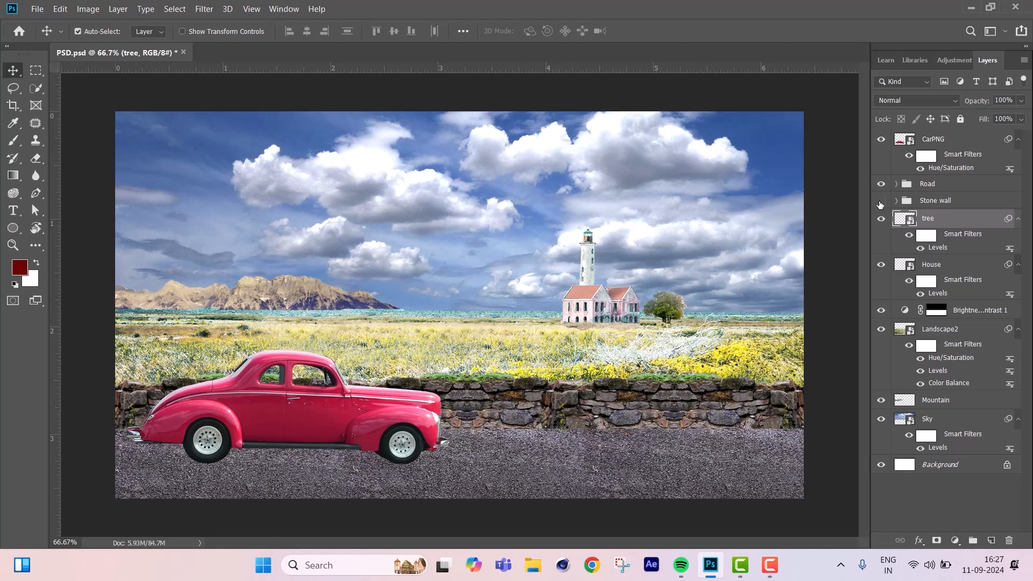
# Merge the Stone wall group into a single layer and hide the CarPNG layer.
pyautogui.click(925, 202)
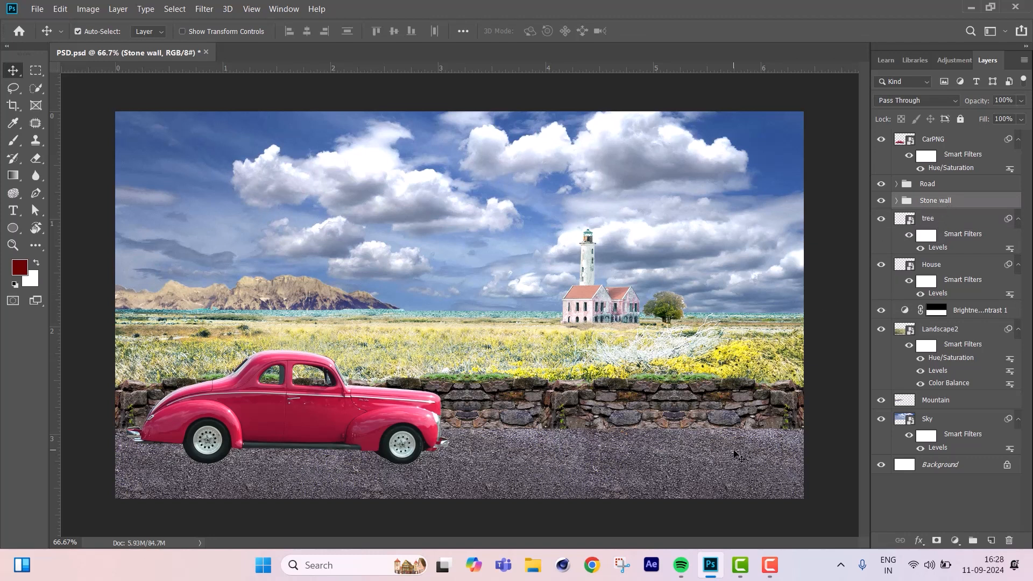
pyautogui.hotkey('ctrl', 'e')
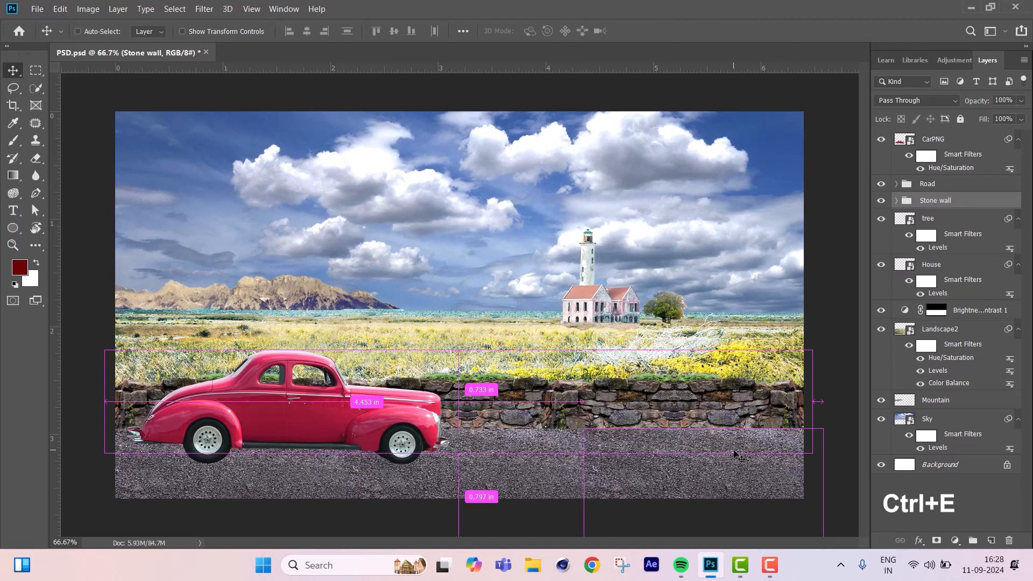
pyautogui.click(881, 202)
pyautogui.click(880, 203)
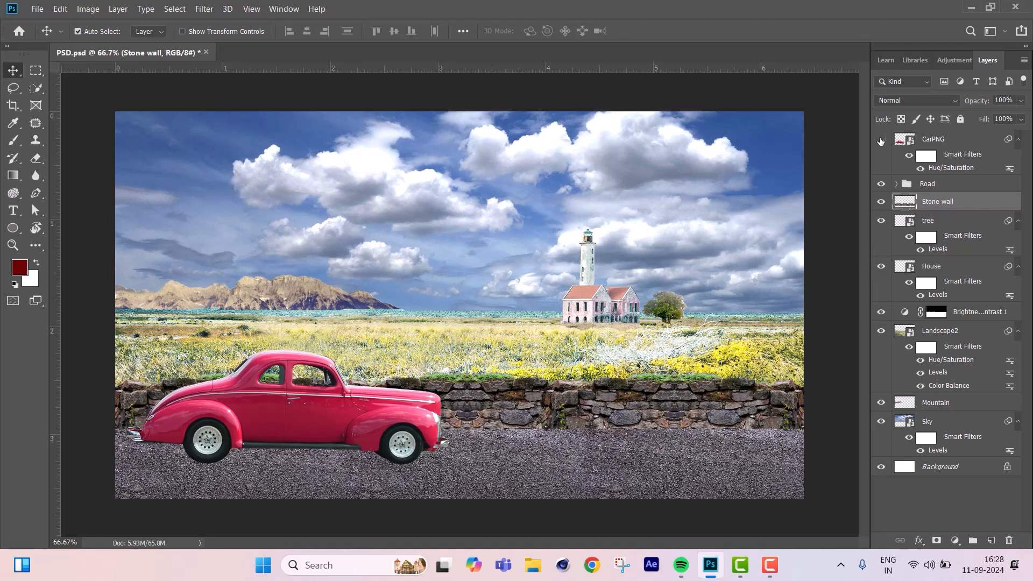
pyautogui.click(881, 140)
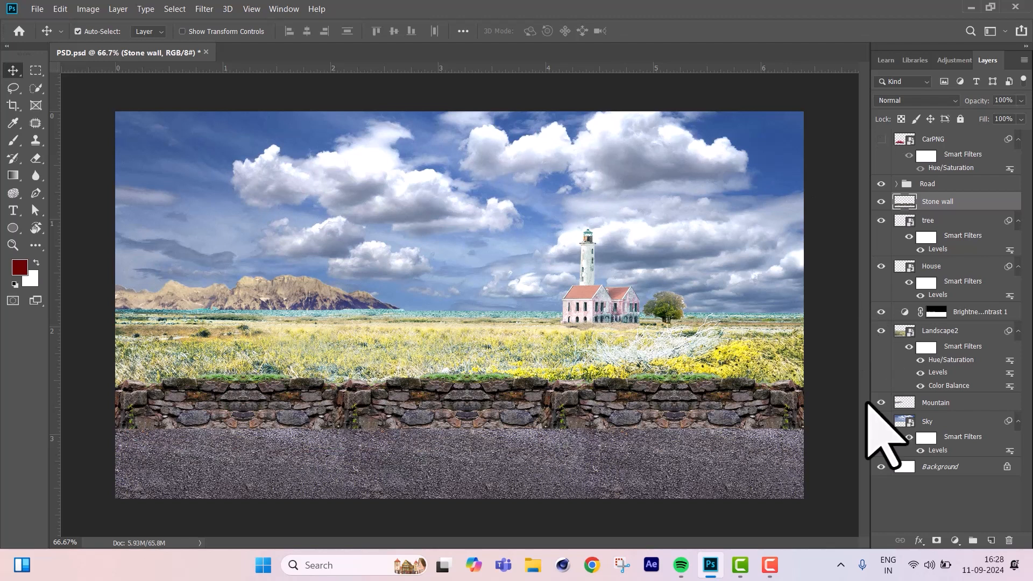
# Apply Levels to the Stone wall layer with input levels 0, 1 and 198 and output levels 8 and 255.
pyautogui.hotkey('ctrl', 'l')
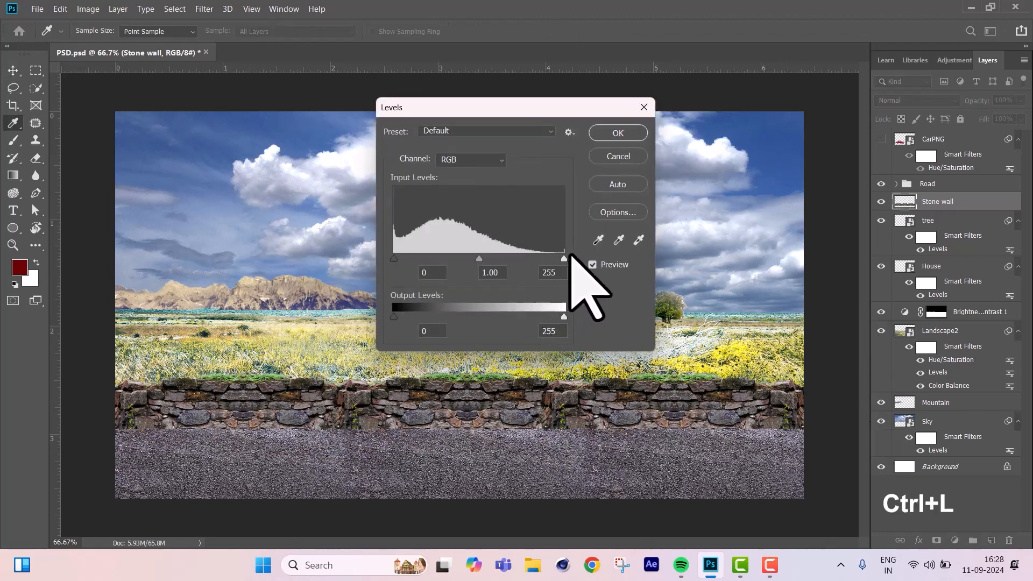
pyautogui.moveTo(563, 259); pyautogui.dragTo(538, 259)
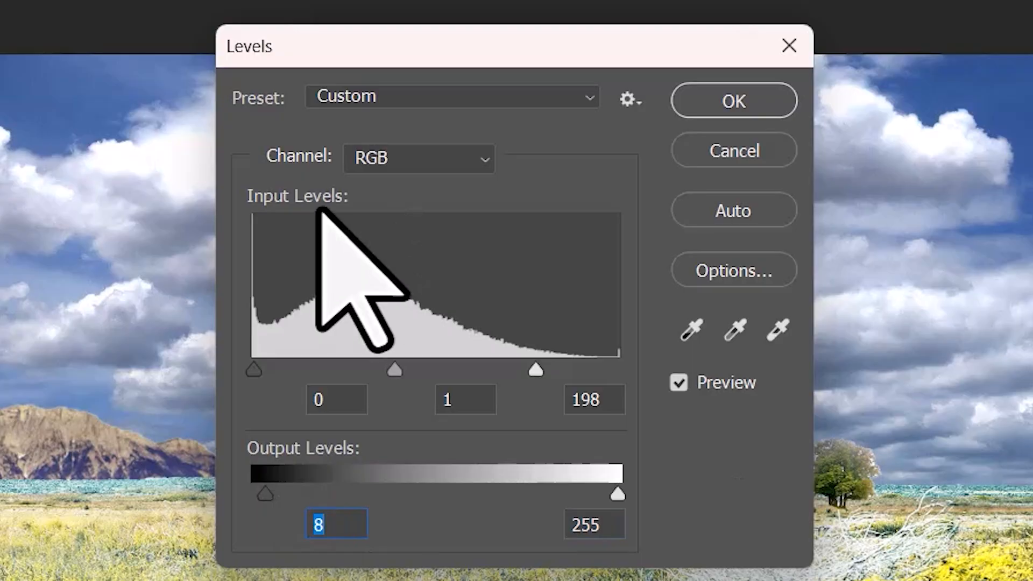
pyautogui.click(430, 274)
pyautogui.click(478, 410)
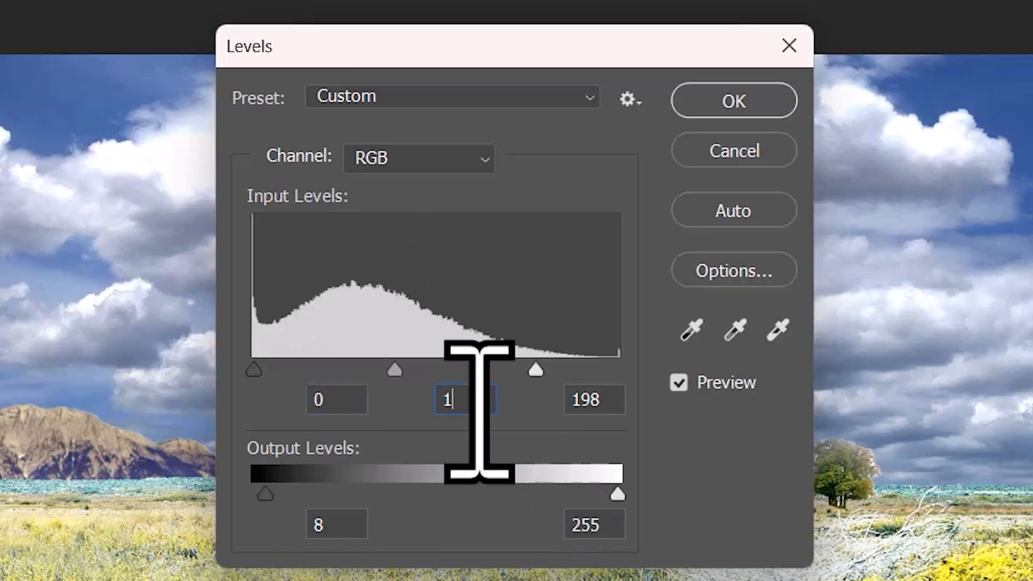
pyautogui.click(607, 402)
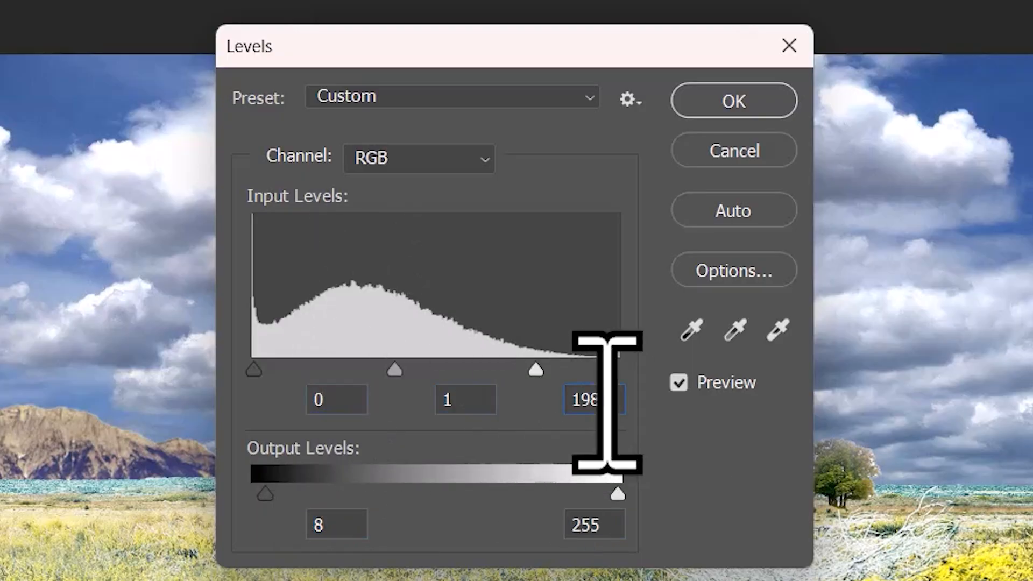
pyautogui.moveTo(607, 402); pyautogui.dragTo(505, 380)
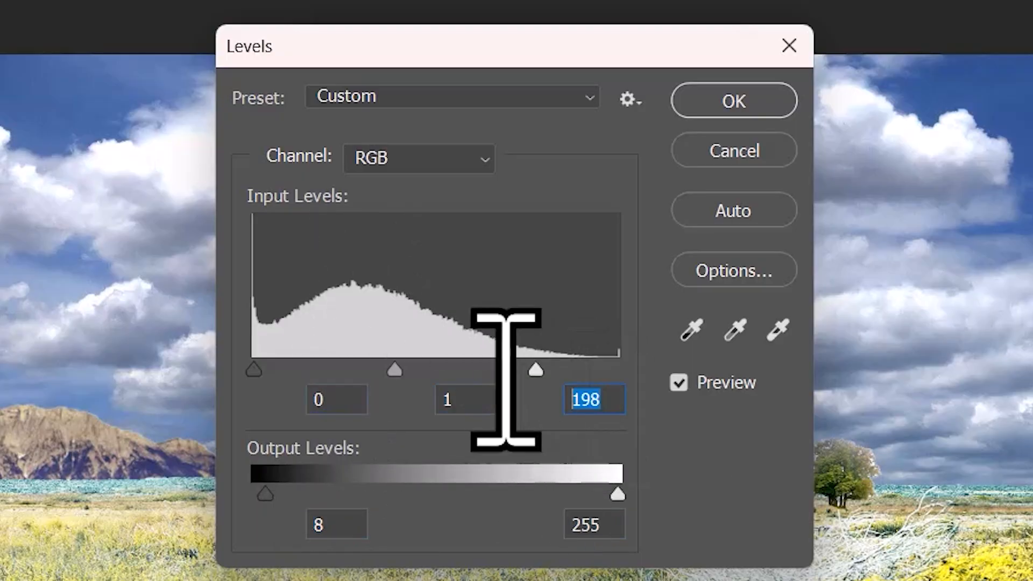
pyautogui.click(348, 524)
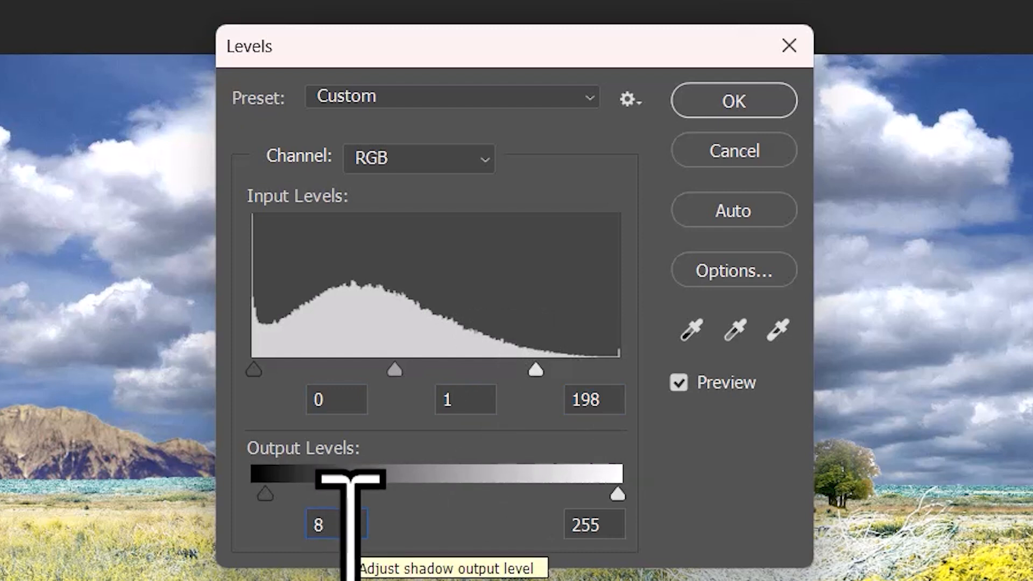
pyautogui.click(761, 100)
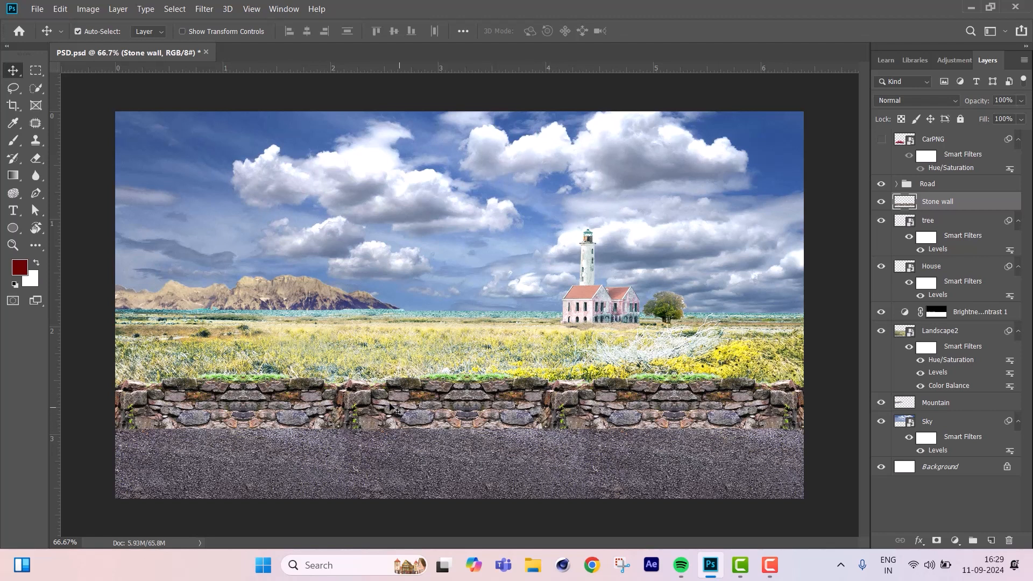
# Clone neighbouring stones over the wall's first repeated ivy joint, below the mountain, using the Clone Stamp tool at brush size 70.
pyautogui.scroll(2, 302, 435)
pyautogui.scroll(1, 302, 435)
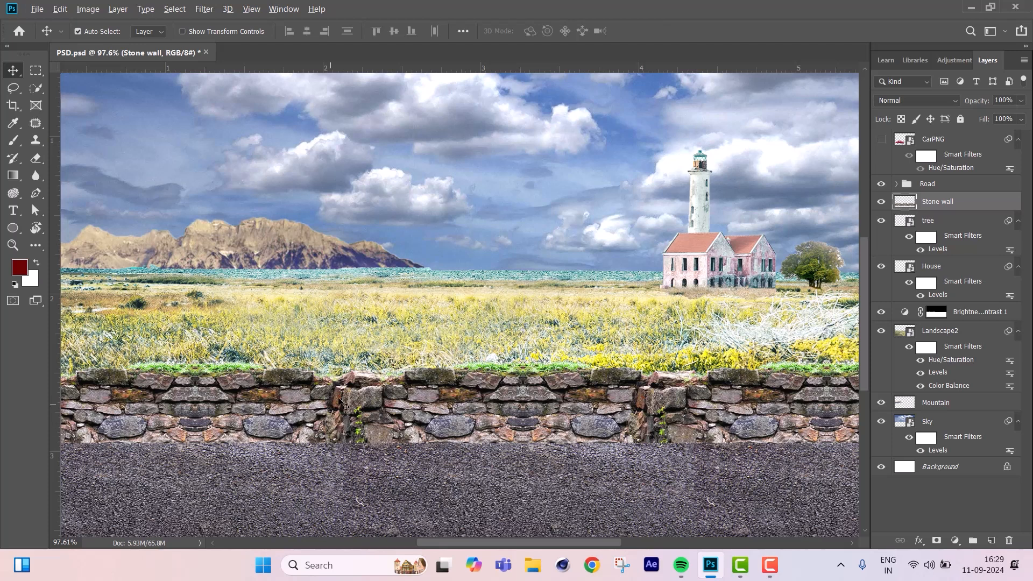
pyautogui.moveTo(365, 342); pyautogui.dragTo(473, 274)
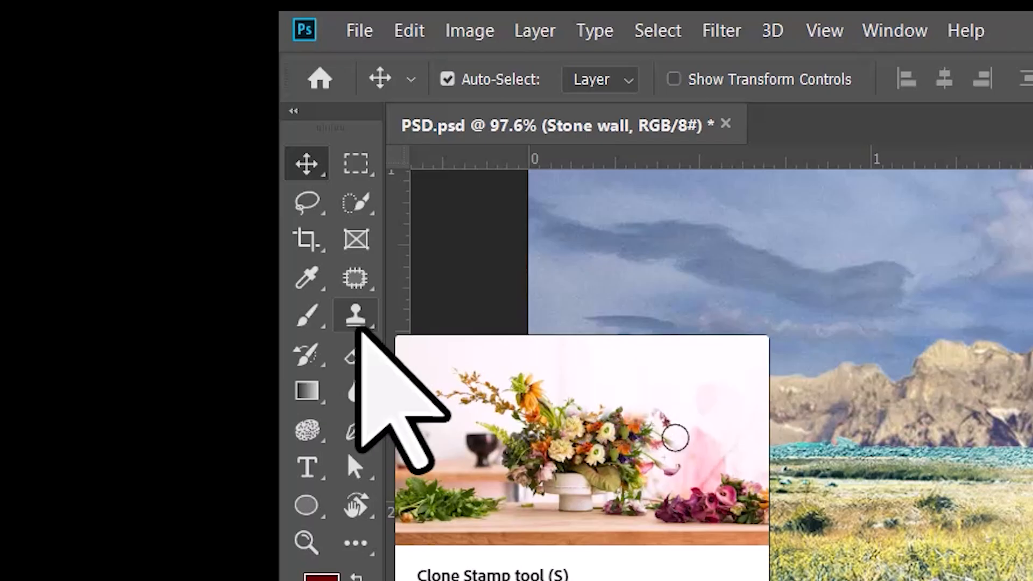
pyautogui.click(359, 322)
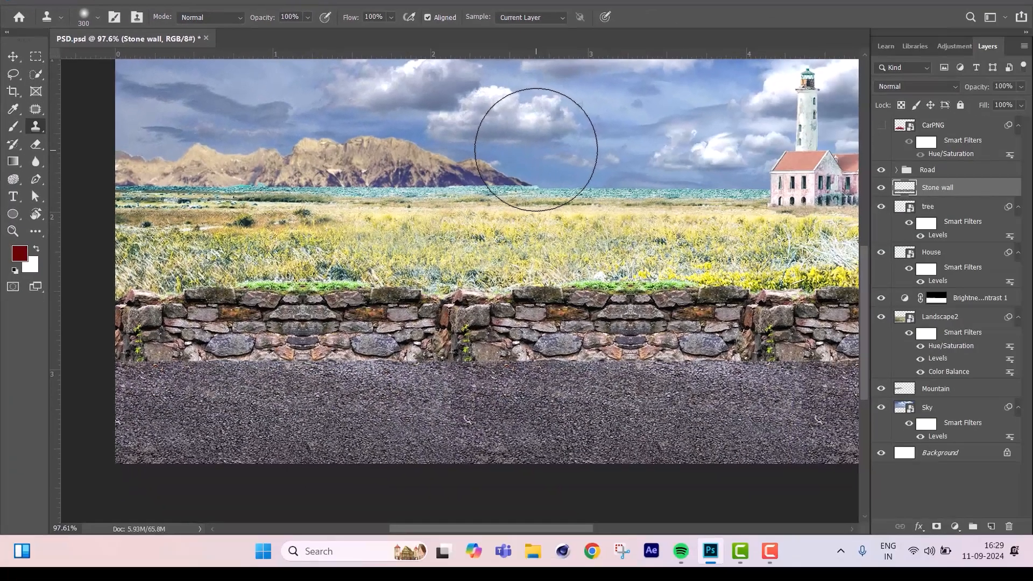
pyautogui.press('[')
pyautogui.press('[')
pyautogui.press('[')
pyautogui.press('[')
pyautogui.press('[')
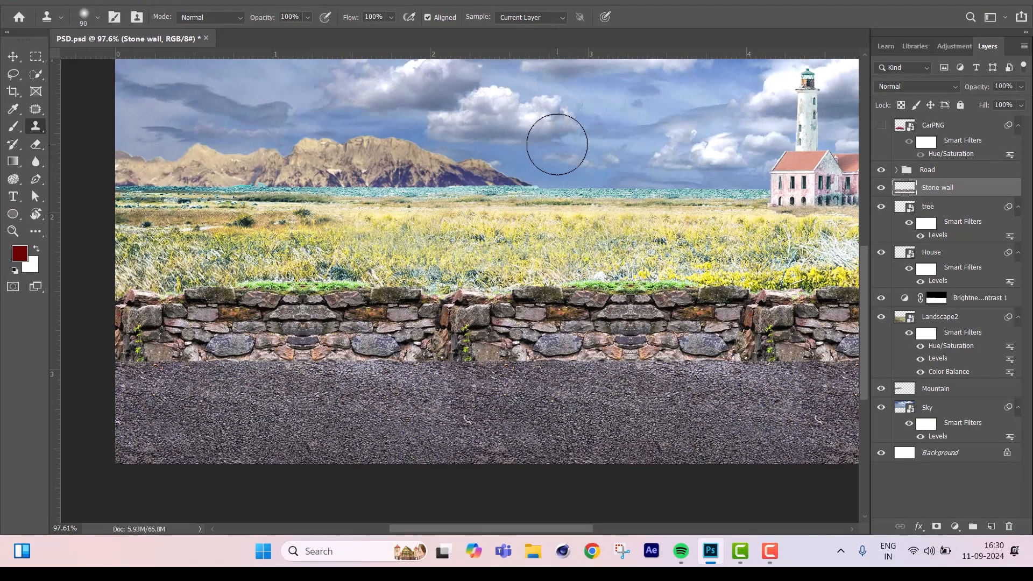
pyautogui.press('[')
pyautogui.scroll(3, 368, 322)
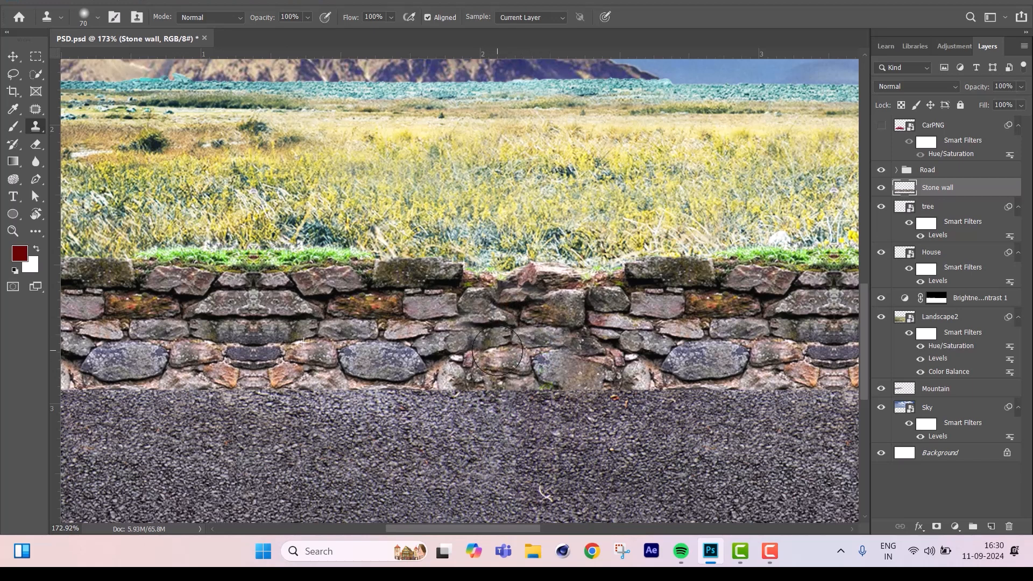
pyautogui.moveTo(575, 349); pyautogui.dragTo(578, 340)
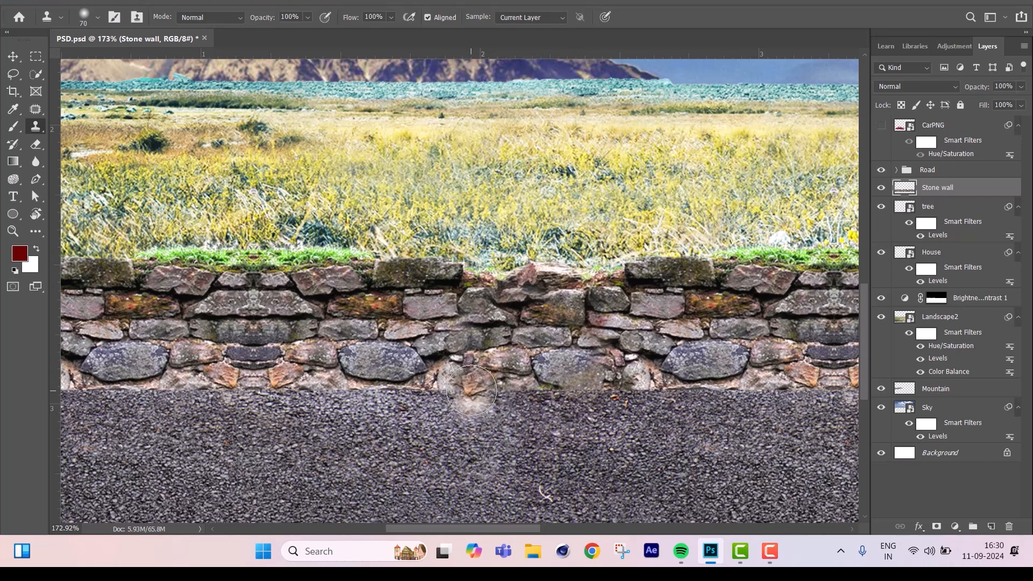
pyautogui.moveTo(308, 317); pyautogui.dragTo(376, 366)
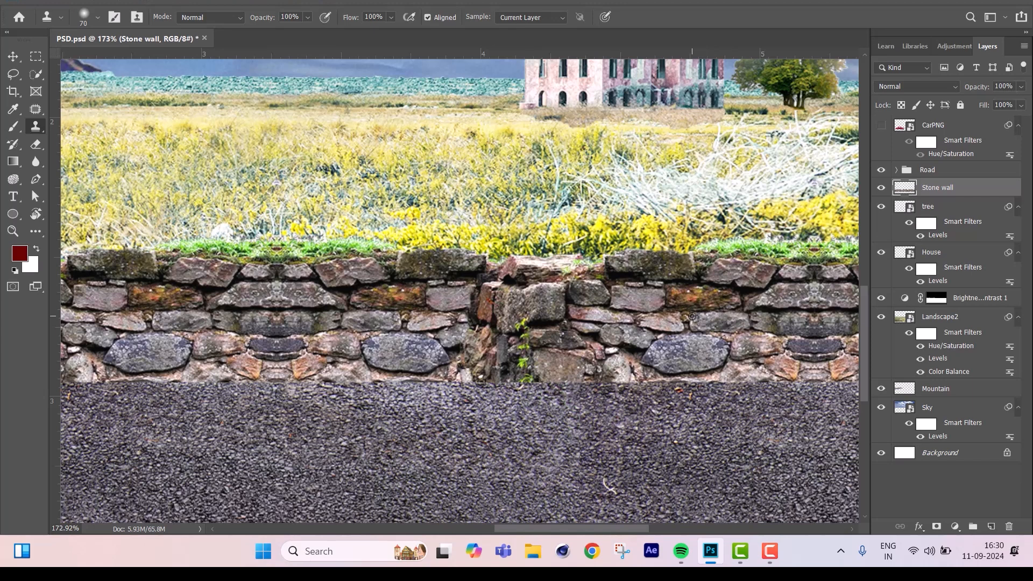
# Clone stones over the second repeated ivy joint in the wall, below the lighthouse side of the meadow.
pyautogui.keyDown('alt'); pyautogui.click(692, 316); pyautogui.keyUp('alt')
pyautogui.moveTo(523, 334)
pyautogui.mouseDown()
pyautogui.moveTo(500, 333)
pyautogui.moveTo(533, 343)
pyautogui.moveTo(514, 350)
pyautogui.moveTo(537, 359)
pyautogui.moveTo(524, 336)
pyautogui.moveTo(496, 335)
pyautogui.moveTo(578, 331)
pyautogui.moveTo(492, 322)
pyautogui.moveTo(519, 325)
pyautogui.mouseUp()
pyautogui.scroll(-3, 364, 356)
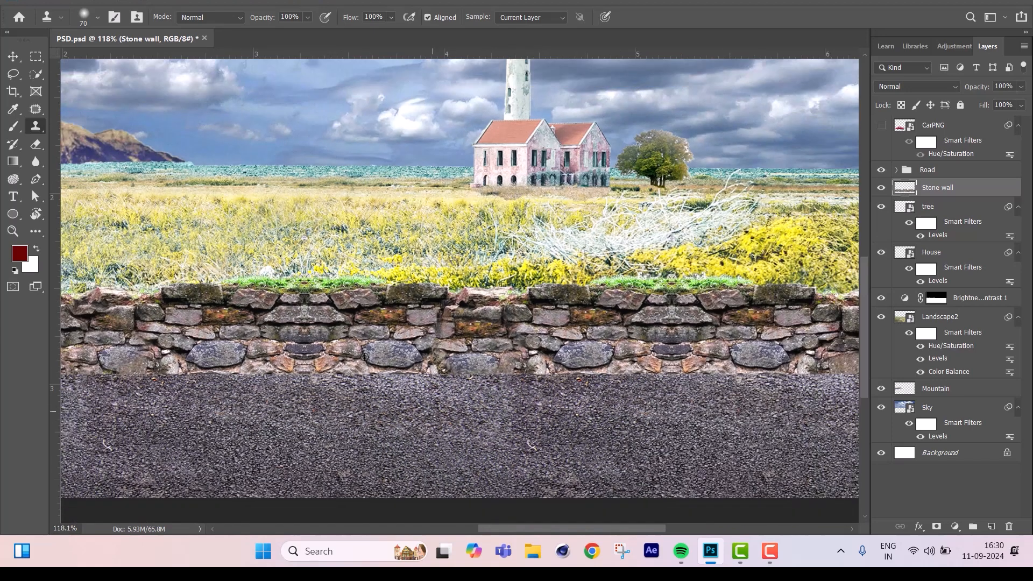
pyautogui.scroll(-2, 364, 357)
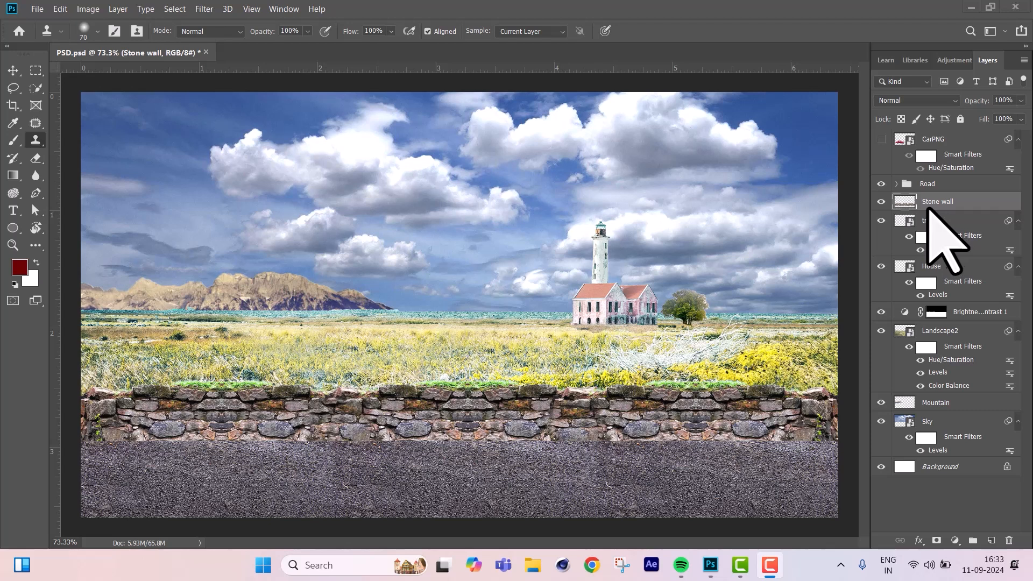
# Merge the Road group into a single layer.
pyautogui.click(976, 201)
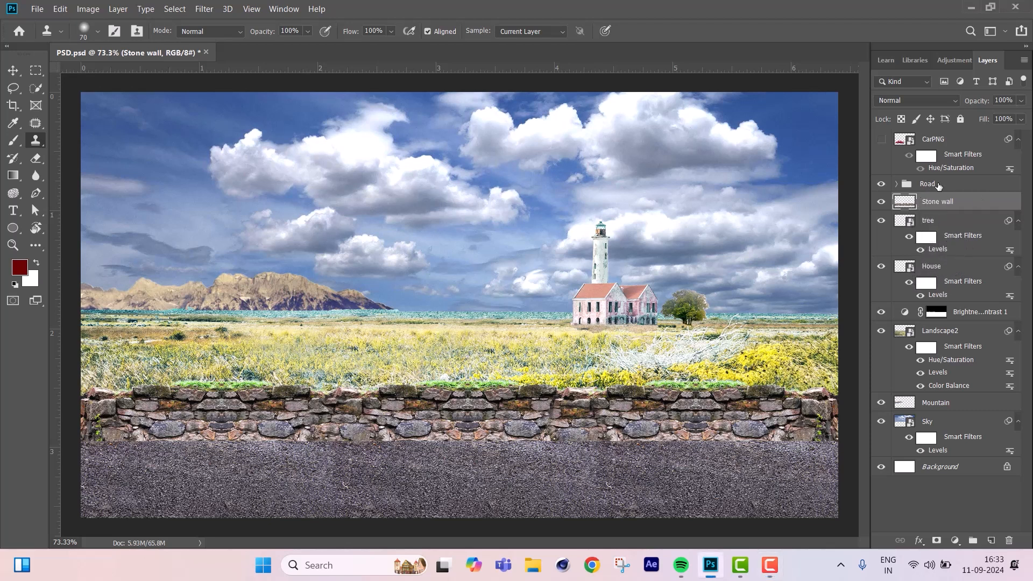
pyautogui.click(939, 185)
pyautogui.click(885, 185)
pyautogui.click(886, 185)
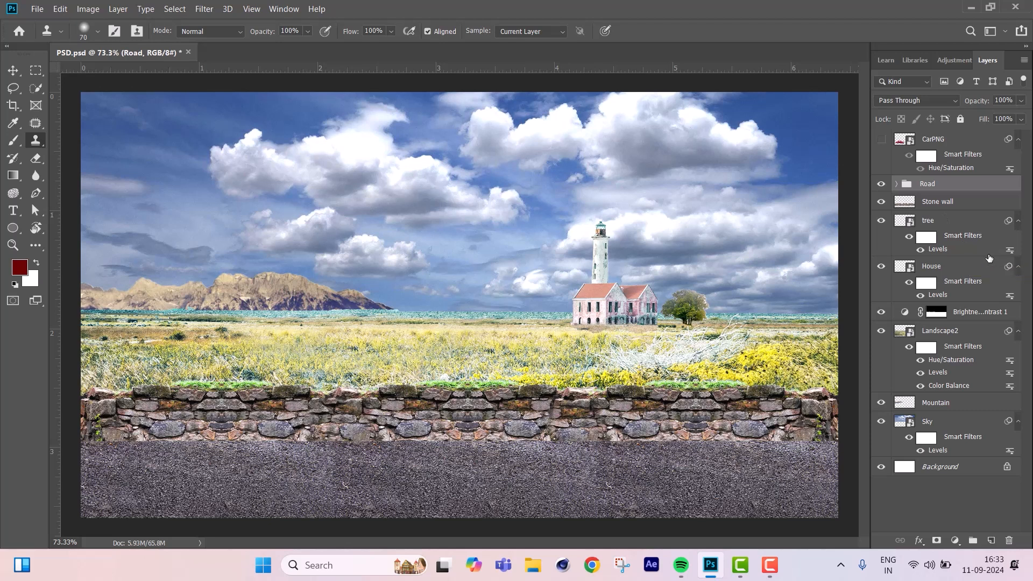
pyautogui.hotkey('ctrl', 'e')
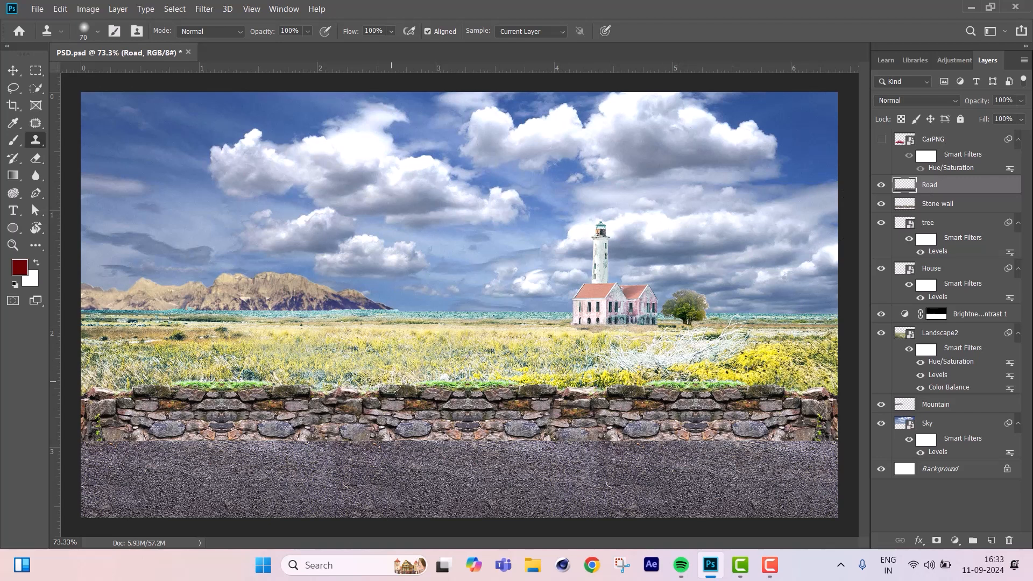
# Soften the Road layer's upper edge along the base of the wall with the Eraser at 12% opacity and brush size 50.
pyautogui.press('e')
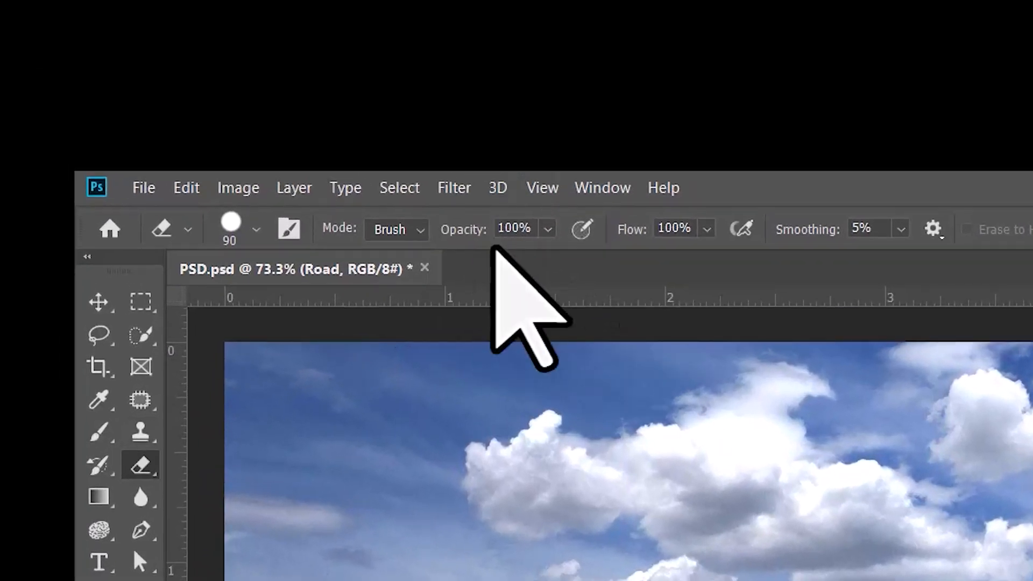
pyautogui.click(547, 229)
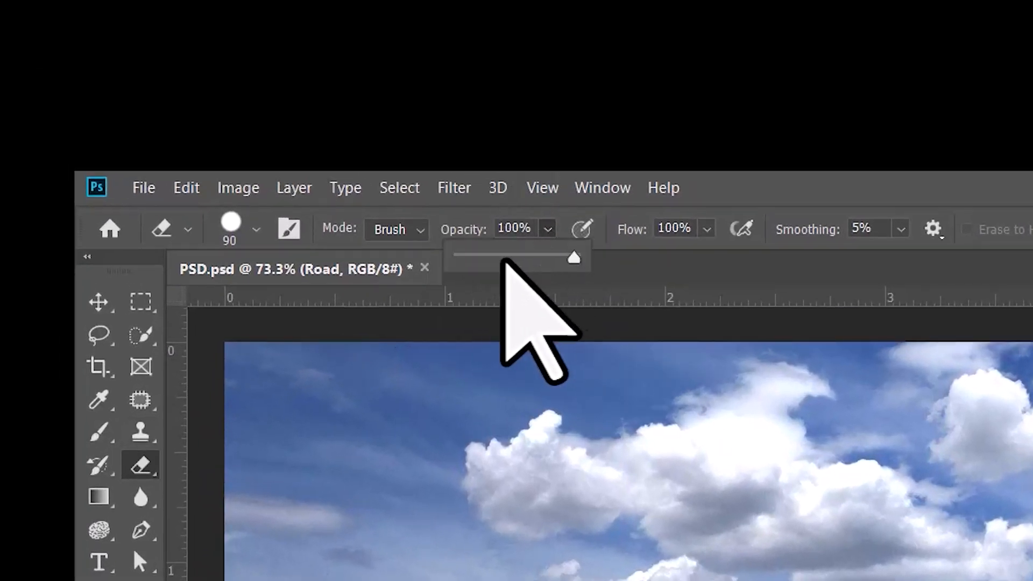
pyautogui.moveTo(489, 258); pyautogui.dragTo(471, 254)
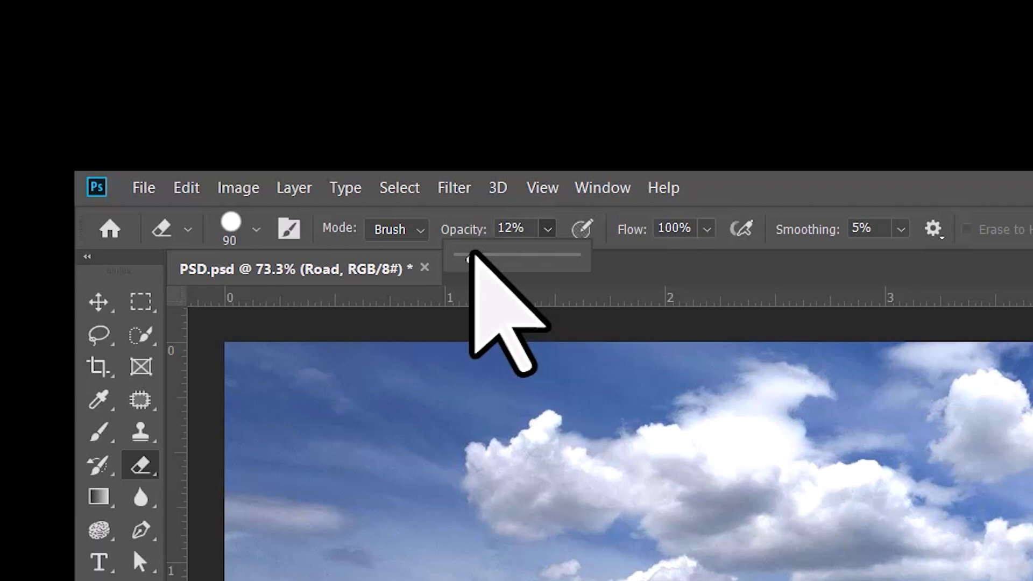
pyautogui.click(770, 199)
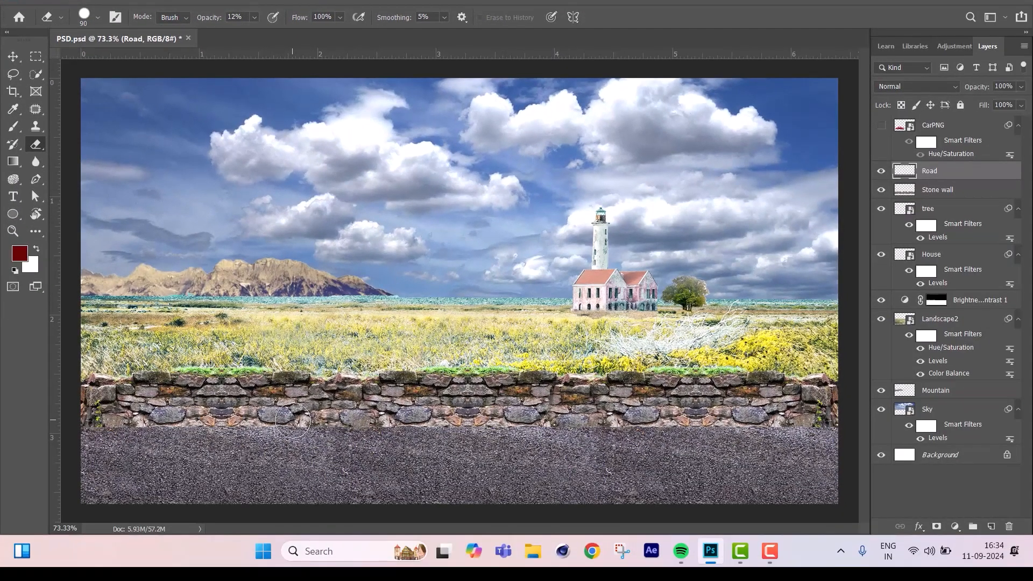
pyautogui.scroll(6, 292, 420)
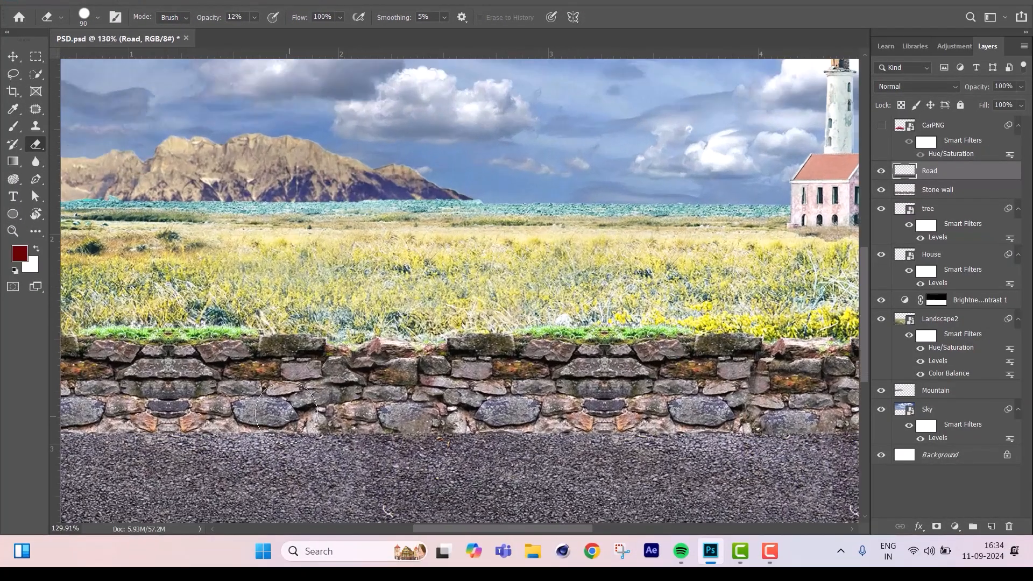
pyautogui.moveTo(263, 380); pyautogui.dragTo(663, 281)
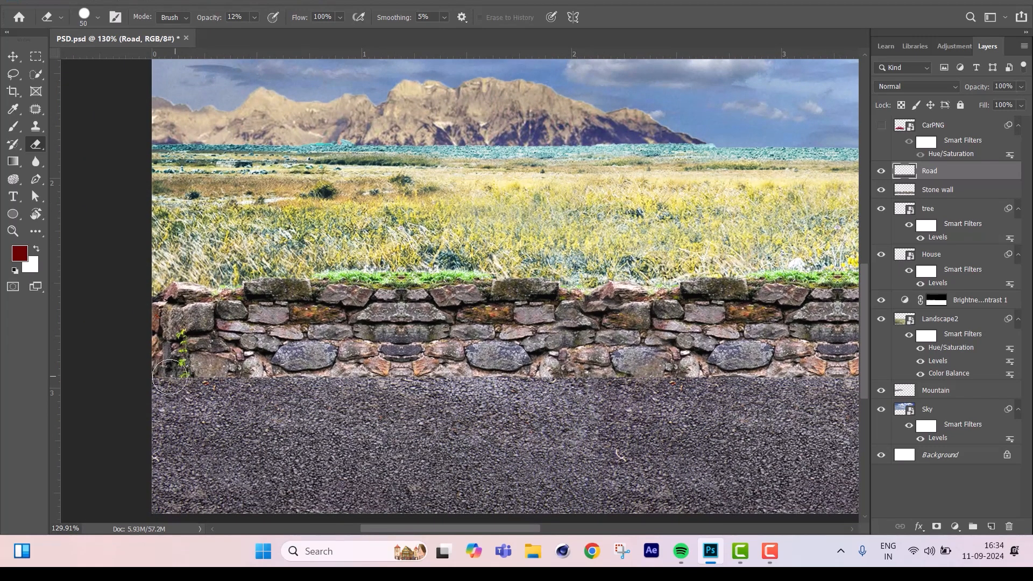
pyautogui.moveTo(164, 378)
pyautogui.mouseDown()
pyautogui.moveTo(182, 372)
pyautogui.moveTo(170, 363)
pyautogui.moveTo(276, 387)
pyautogui.moveTo(302, 373)
pyautogui.moveTo(350, 375)
pyautogui.moveTo(341, 386)
pyautogui.moveTo(338, 363)
pyautogui.moveTo(282, 366)
pyautogui.moveTo(338, 383)
pyautogui.moveTo(407, 370)
pyautogui.moveTo(280, 370)
pyautogui.moveTo(505, 371)
pyautogui.moveTo(487, 366)
pyautogui.moveTo(478, 380)
pyautogui.moveTo(764, 385)
pyautogui.moveTo(774, 404)
pyautogui.moveTo(526, 401)
pyautogui.mouseUp()
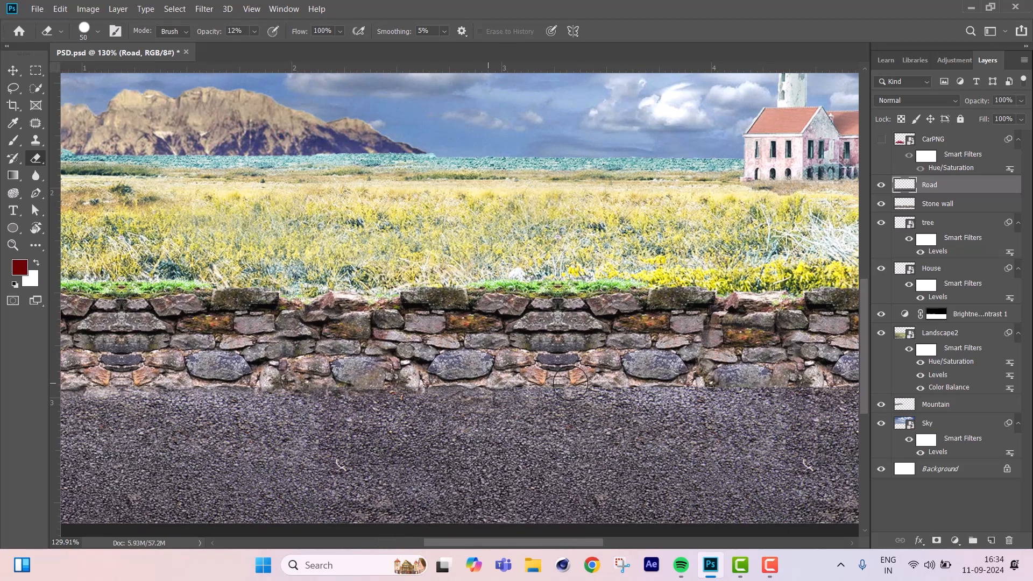
# Soften the Road layer's upper edge along the wall base with the Eraser at 18% opacity and brush size 50.
pyautogui.click(254, 31)
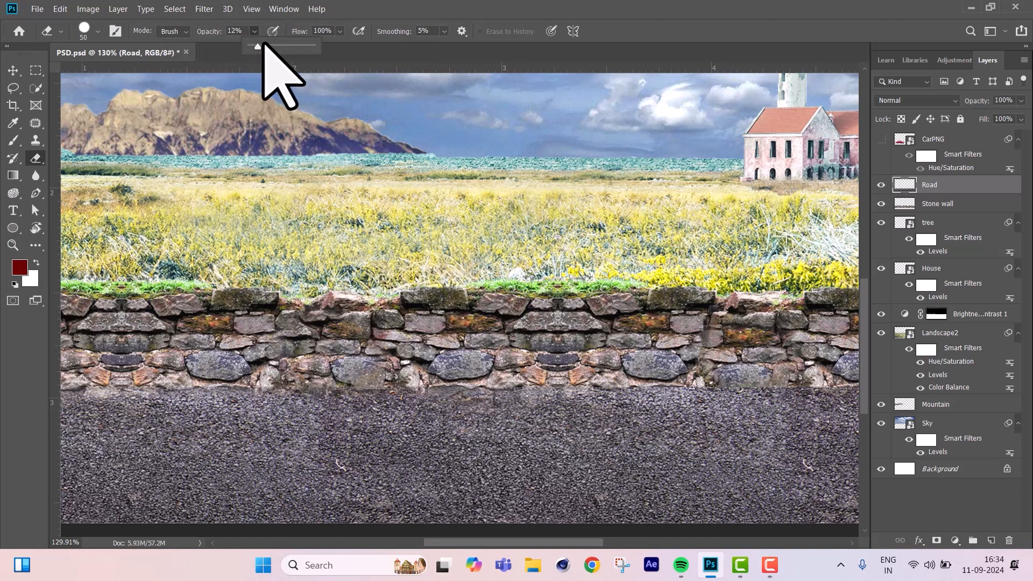
pyautogui.click(241, 36)
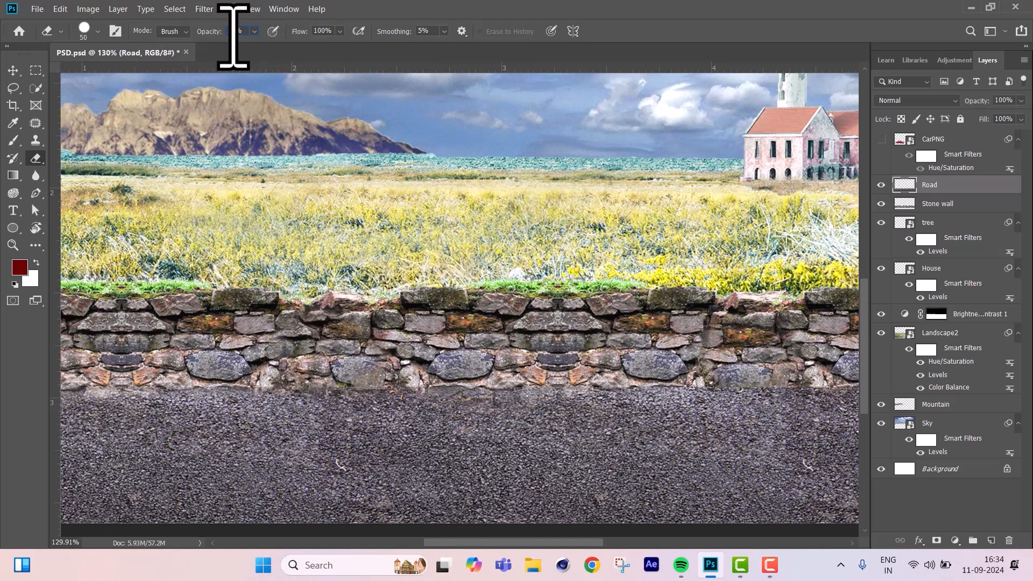
pyautogui.moveTo(243, 33); pyautogui.dragTo(223, 33)
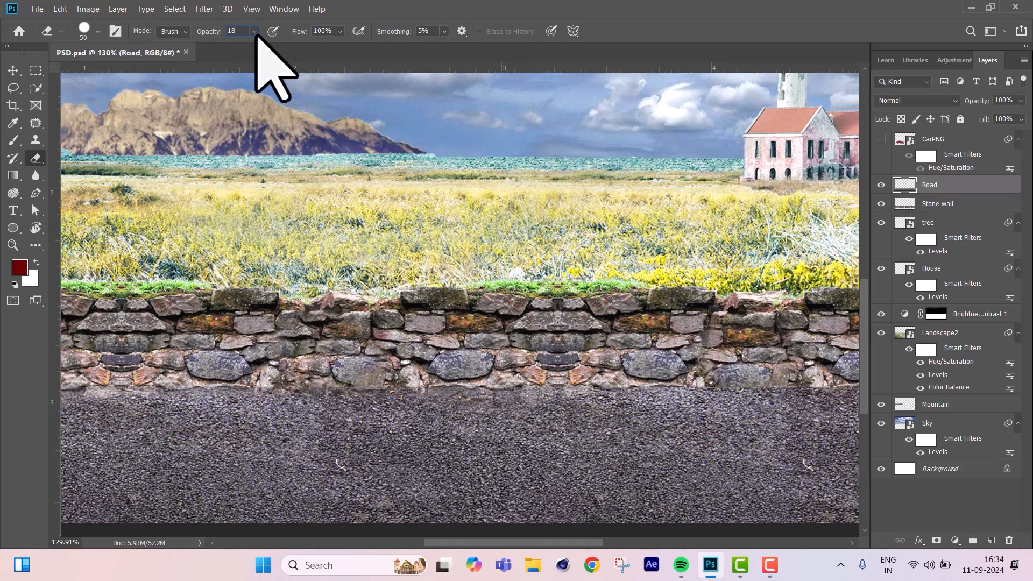
pyautogui.write('18')
pyautogui.press('Return')
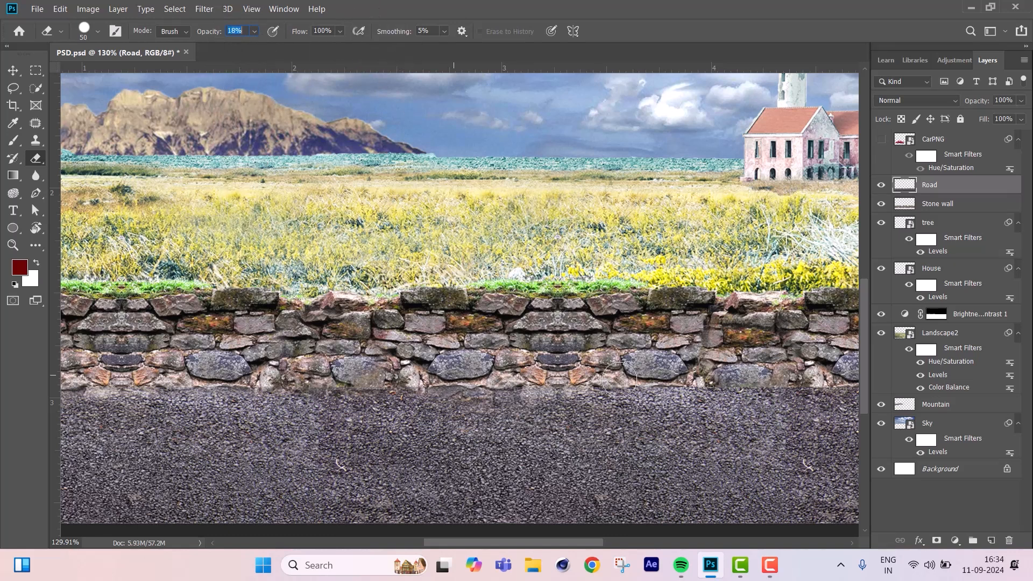
pyautogui.moveTo(581, 378)
pyautogui.mouseDown()
pyautogui.moveTo(670, 374)
pyautogui.moveTo(647, 372)
pyautogui.moveTo(662, 365)
pyautogui.moveTo(677, 374)
pyautogui.moveTo(647, 380)
pyautogui.moveTo(737, 373)
pyautogui.mouseUp()
# Continue fading the road's upper edge into the wall base toward the lighthouse side with the Eraser enlarged to brush size 80.
pyautogui.press('space')
pyautogui.moveTo(685, 337); pyautogui.dragTo(511, 318)
pyautogui.press(']')
pyautogui.press(']')
pyautogui.press(']')
pyautogui.moveTo(679, 364); pyautogui.dragTo(823, 368)
pyautogui.press('space')
pyautogui.moveTo(820, 366)
pyautogui.mouseDown()
pyautogui.moveTo(517, 360)
pyautogui.moveTo(709, 351)
pyautogui.moveTo(660, 340)
pyautogui.moveTo(669, 341)
pyautogui.mouseUp()
pyautogui.press('space')
pyautogui.moveTo(411, 345); pyautogui.dragTo(623, 353)
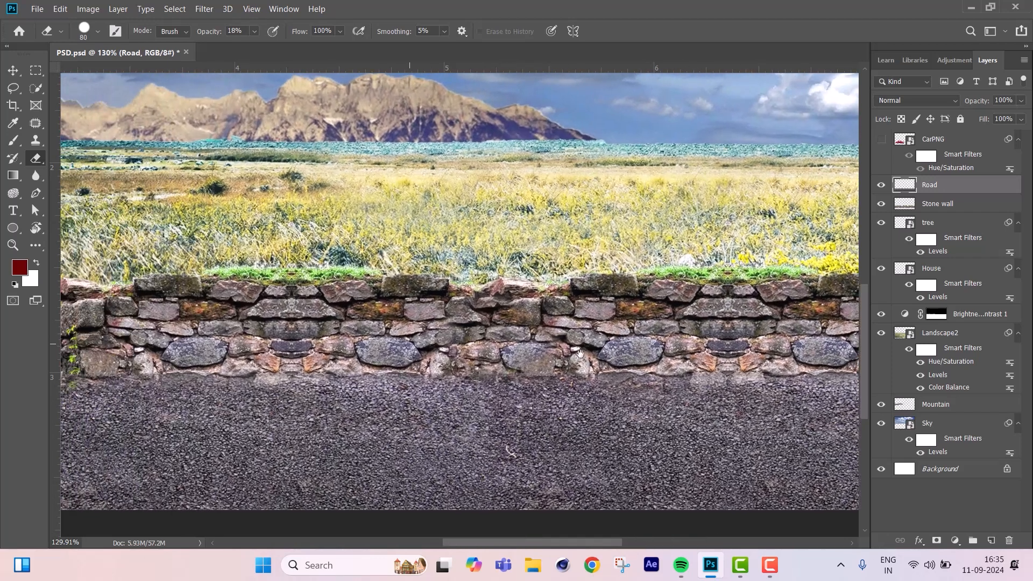
pyautogui.press('space')
pyautogui.moveTo(531, 361); pyautogui.dragTo(753, 353)
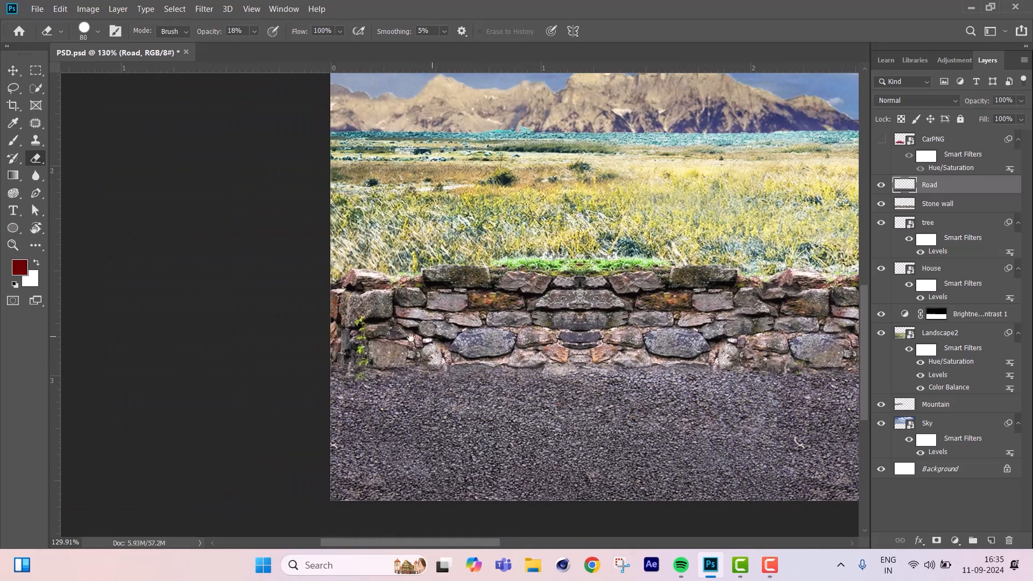
# Make the CarPNG layer visible again and select it, with the whole composite in view.
pyautogui.hotkey('ctrl', '0')
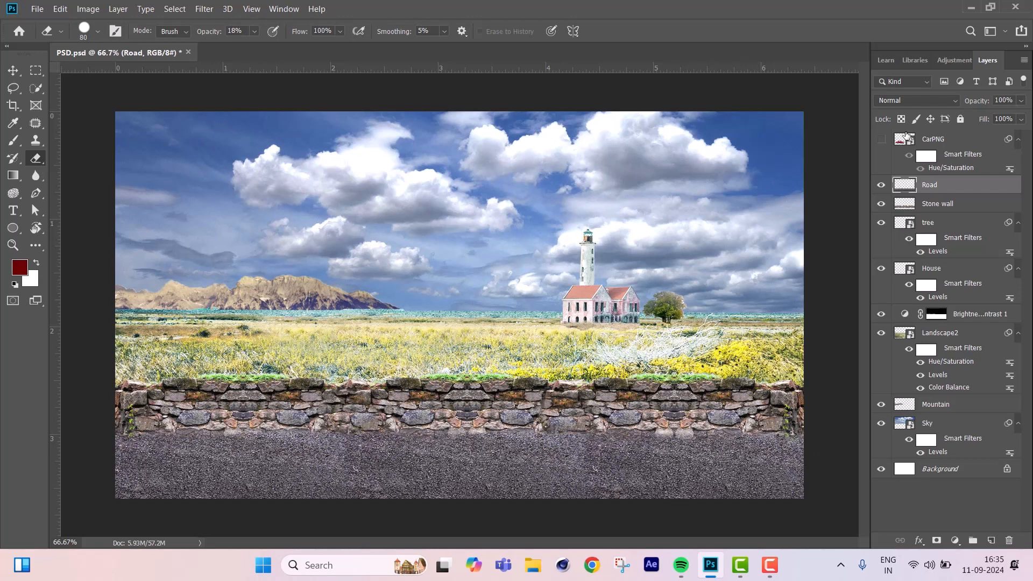
pyautogui.click(881, 140)
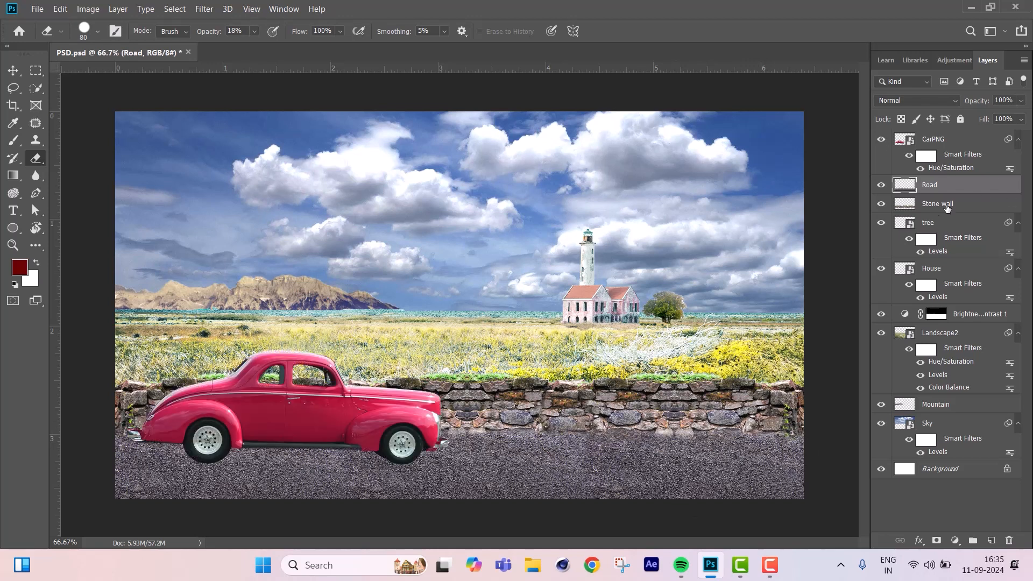
pyautogui.click(962, 144)
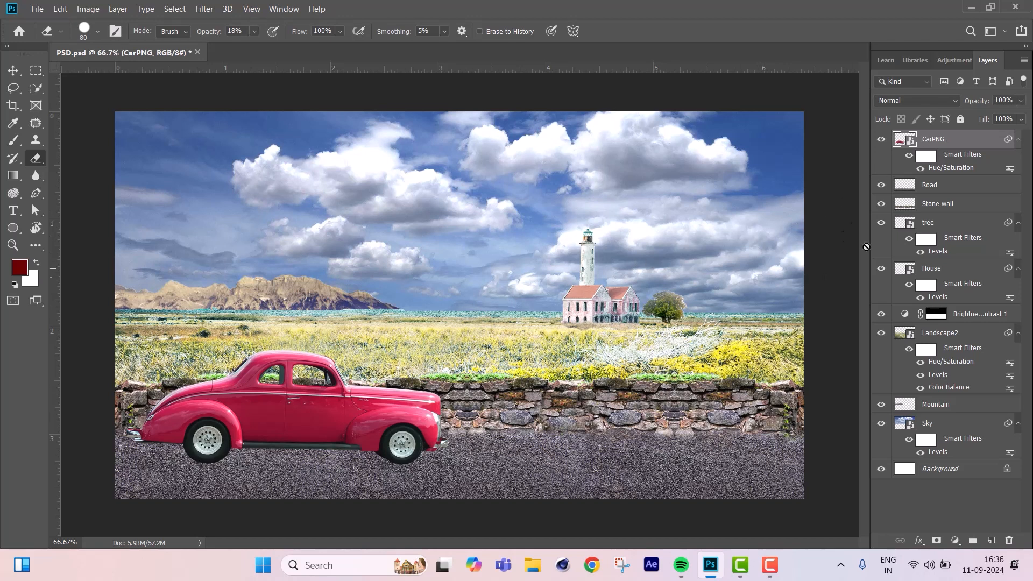
# Draw an ellipse about 875 × 135 px under the car, directly above the Road layer, and fill it with black.
pyautogui.click(881, 140)
pyautogui.click(882, 139)
pyautogui.click(948, 186)
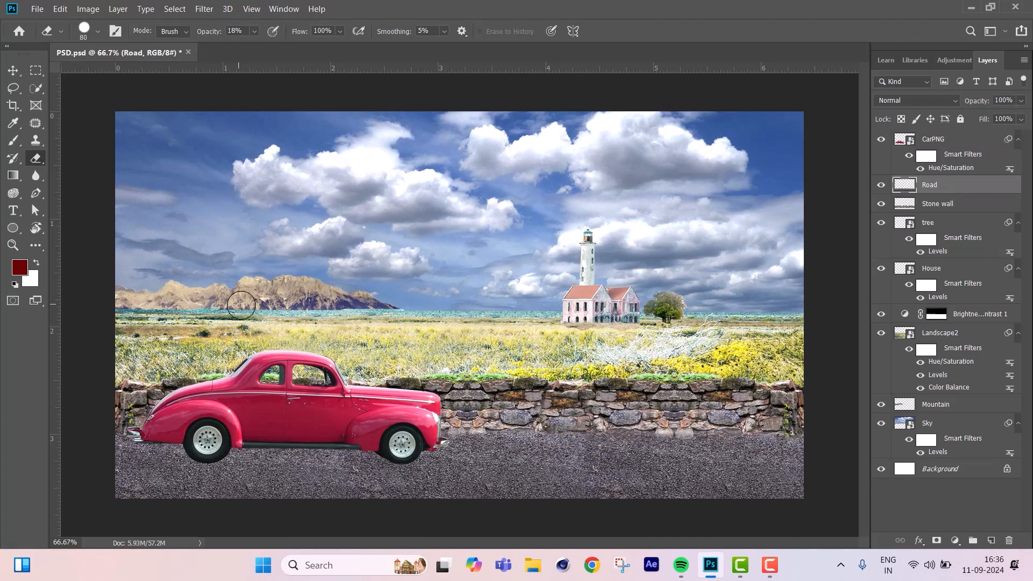
pyautogui.click(13, 227)
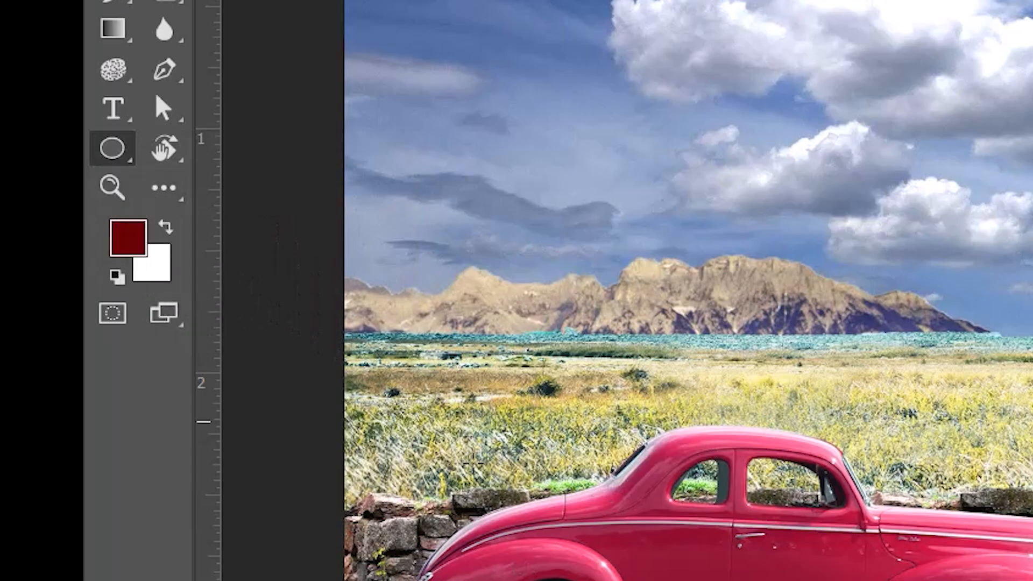
pyautogui.moveTo(319, 541); pyautogui.dragTo(454, 461)
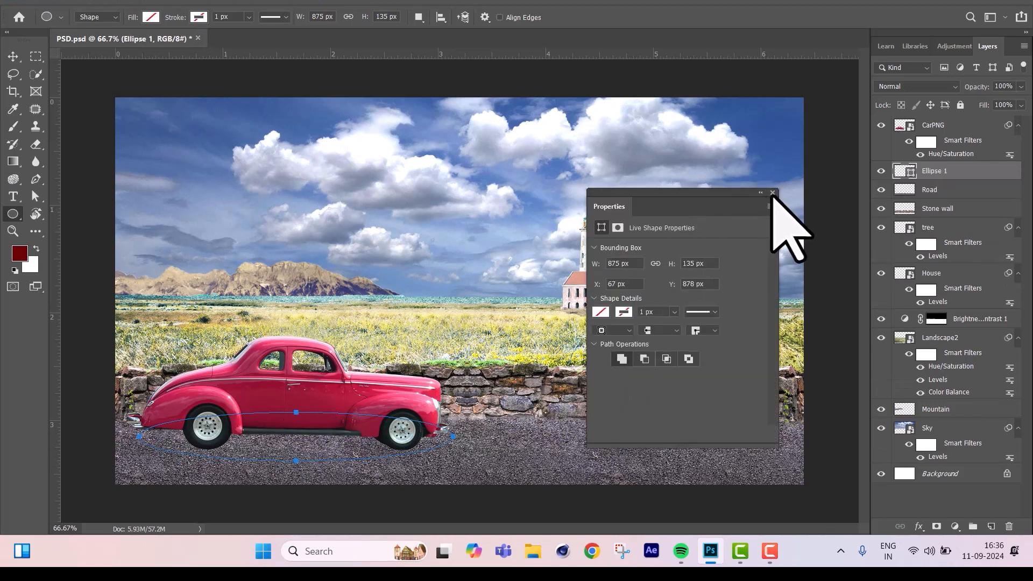
pyautogui.click(772, 193)
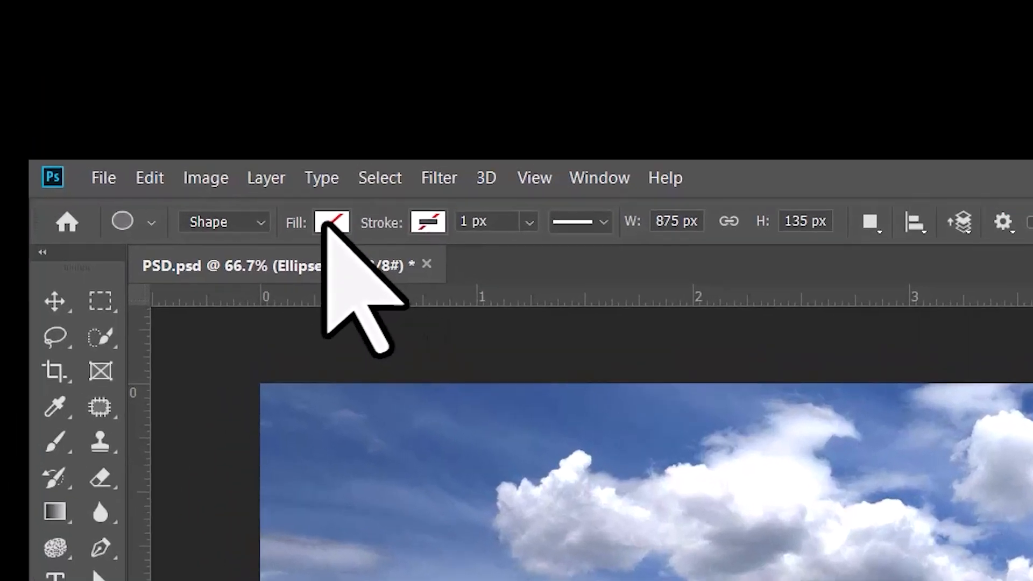
pyautogui.click(246, 126)
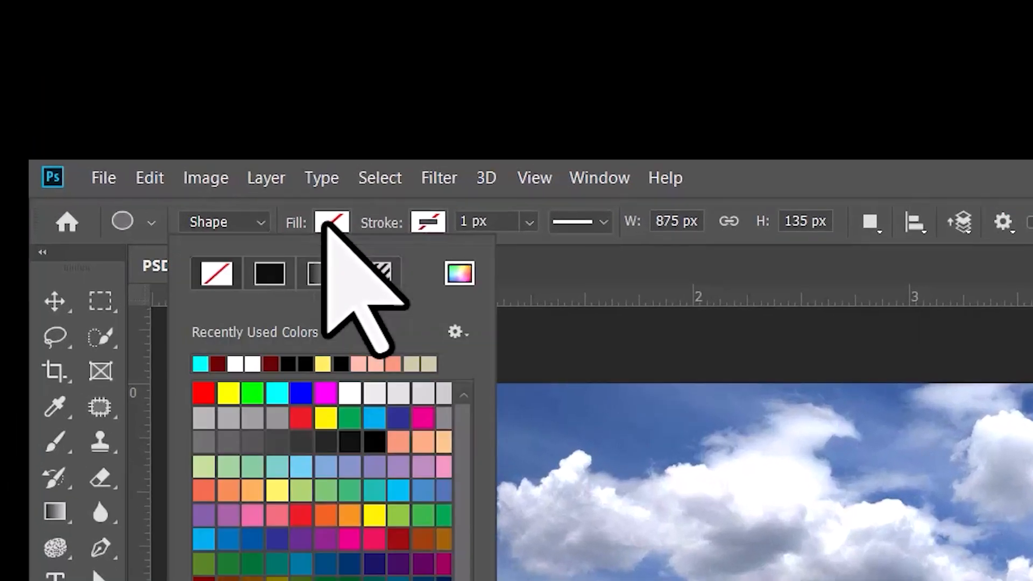
pyautogui.click(378, 444)
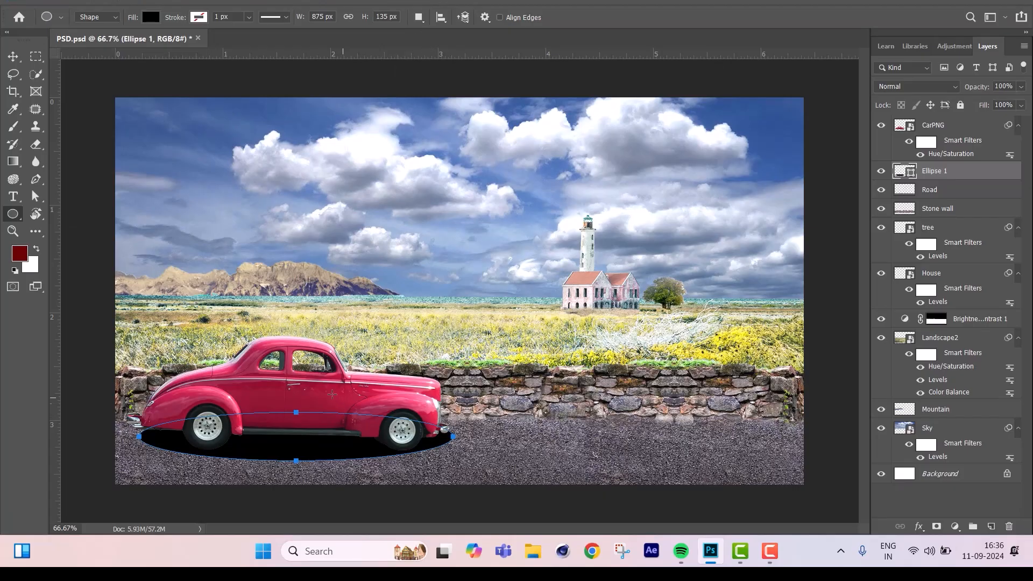
# Free-transform the black ellipse to about 102.4% width and 110.37% height, extending it past the car's front bumper.
pyautogui.hotkey('ctrl', 't')
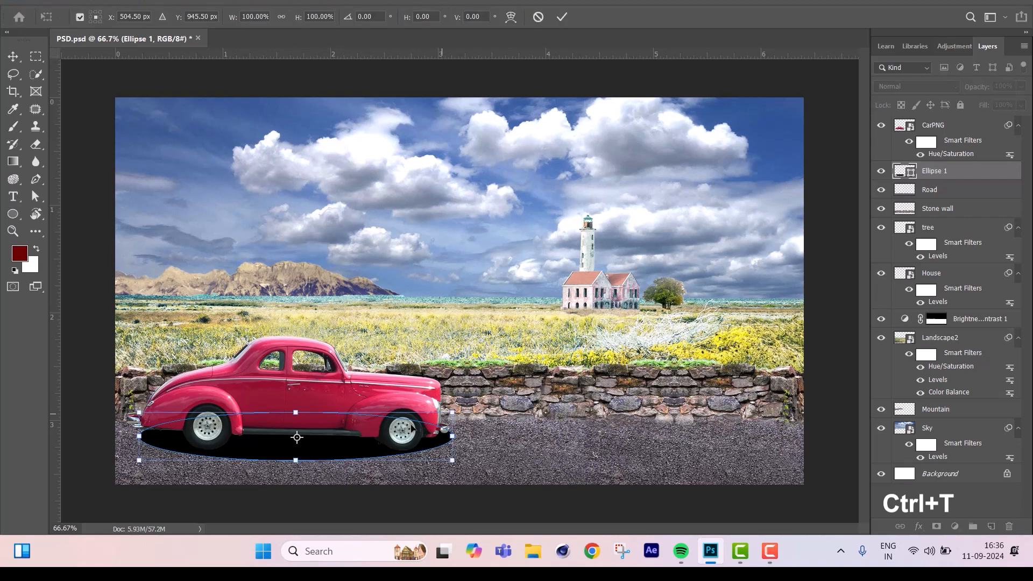
pyautogui.moveTo(452, 435); pyautogui.dragTo(465, 435)
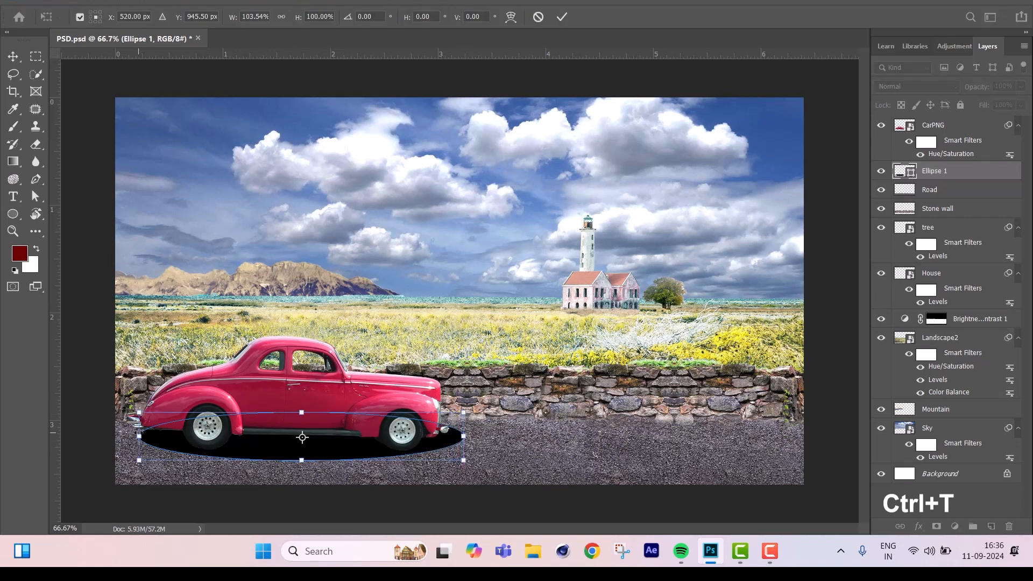
pyautogui.moveTo(139, 436); pyautogui.dragTo(143, 437)
pyautogui.moveTo(302, 412); pyautogui.dragTo(304, 406)
pyautogui.moveTo(304, 476); pyautogui.dragTo(304, 475)
# Shift the ellipse slightly toward the car's front at 102.74% width and 110.37% height, and apply the transform.
pyautogui.scroll(4, 237, 467)
pyautogui.hotkey('alt', 'space')
pyautogui.click(289, 387)
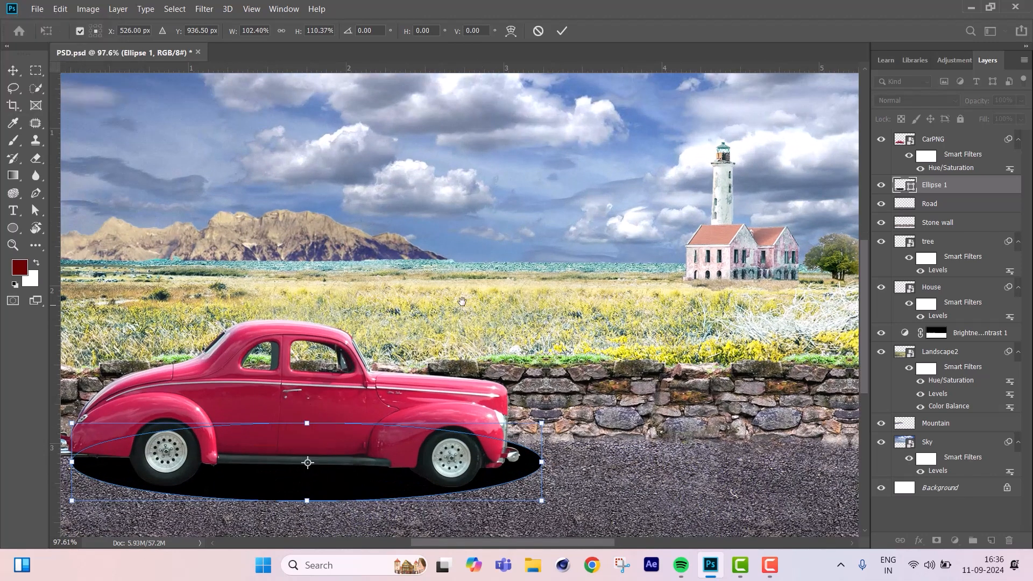
pyautogui.moveTo(378, 357); pyautogui.dragTo(506, 270)
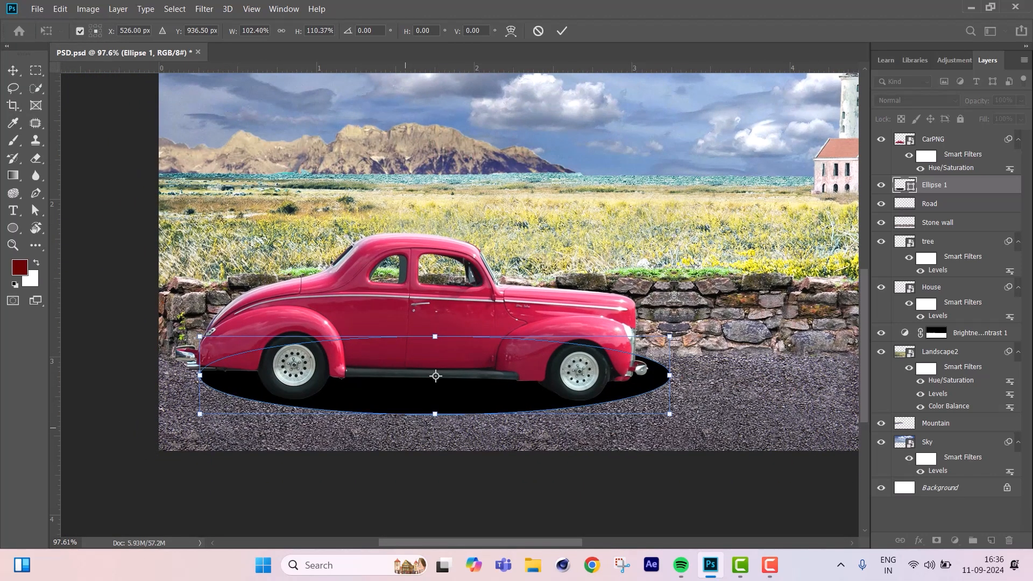
pyautogui.moveTo(435, 414); pyautogui.dragTo(435, 405)
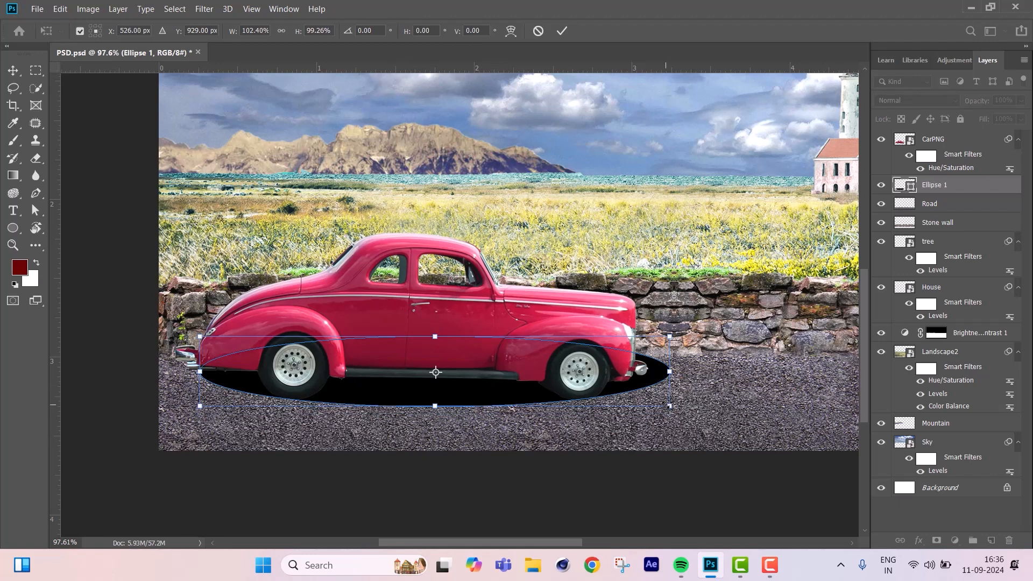
pyautogui.hotkey('ctrl', 'z')
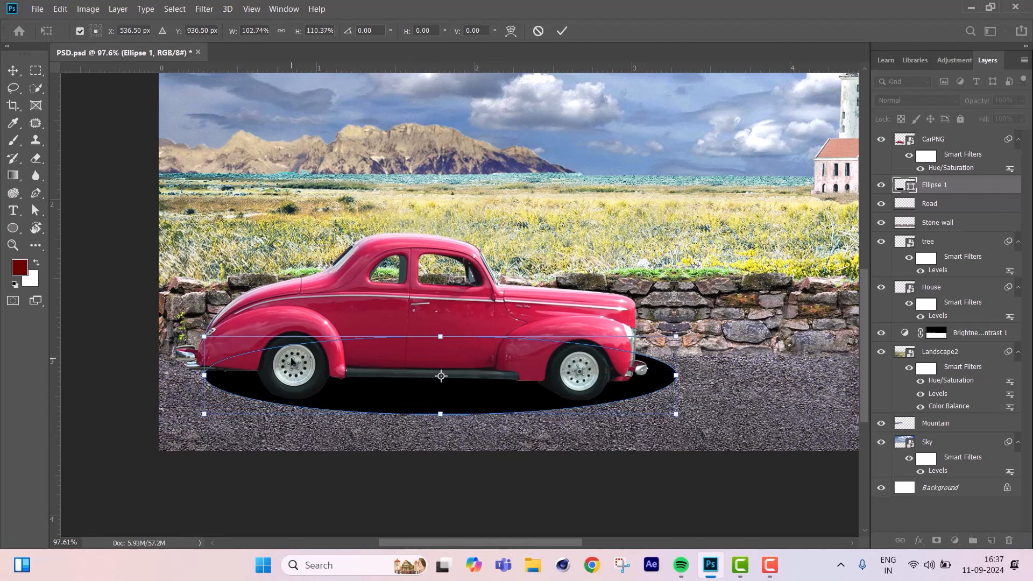
pyautogui.hotkey('ctrl', '-')
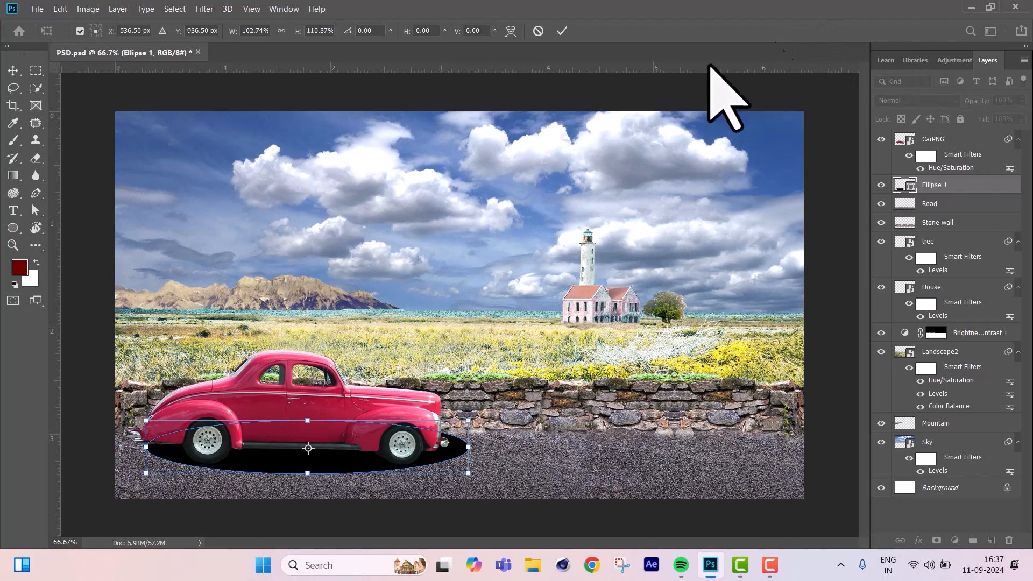
pyautogui.press('Return')
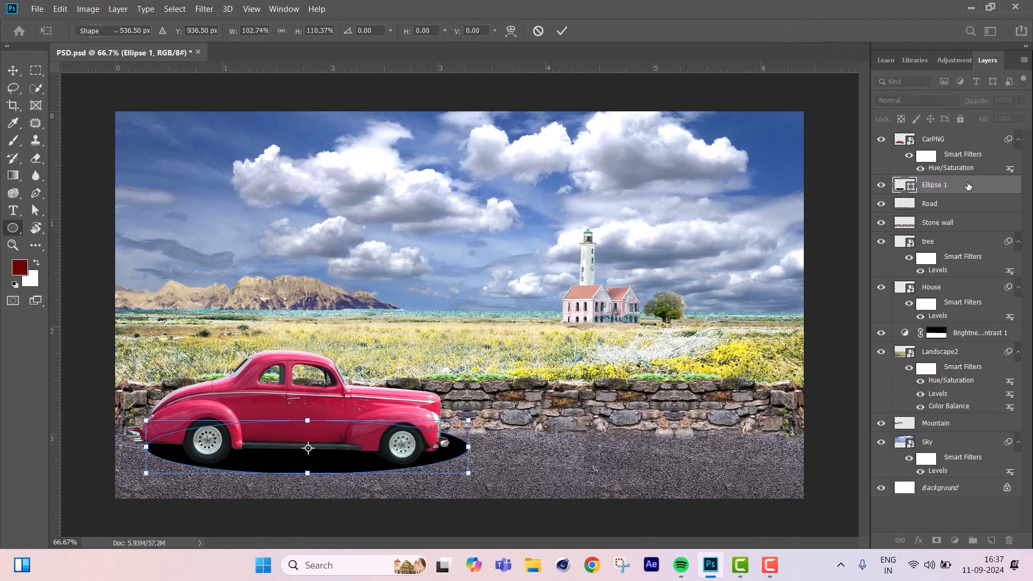
# Rasterize the ellipse layer under the car and rename it as shadow.
pyautogui.rightClick(958, 184)
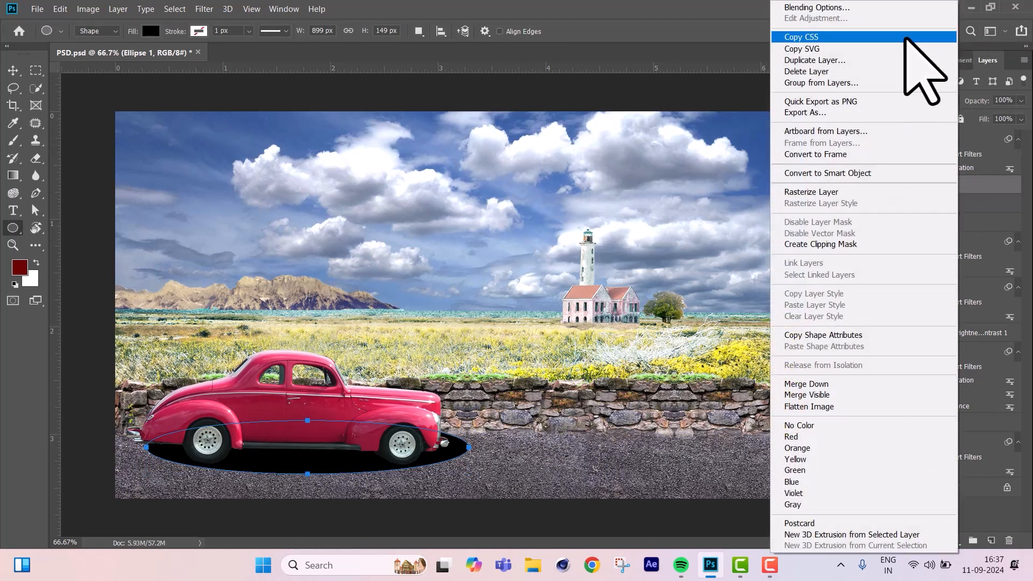
pyautogui.click(912, 193)
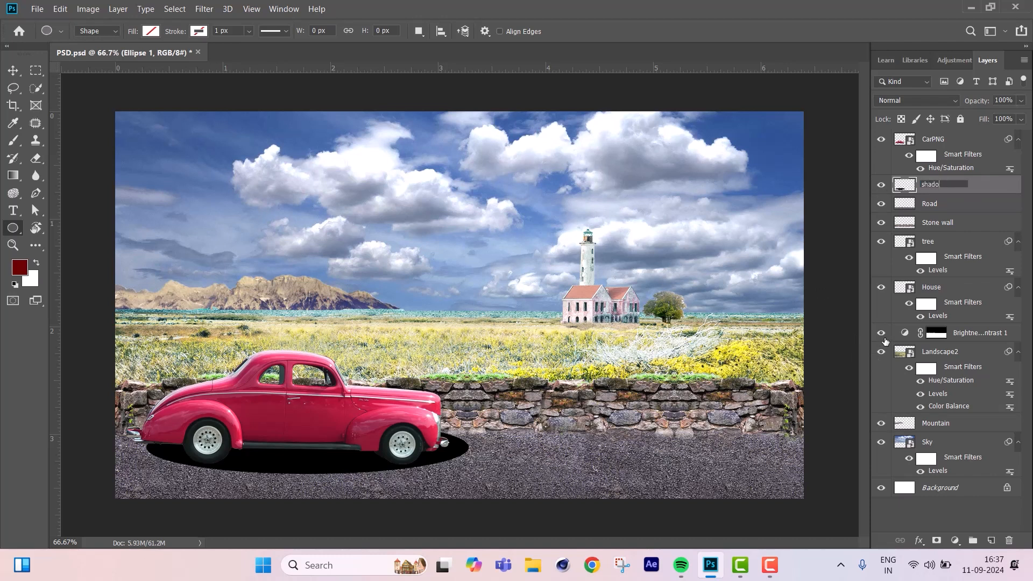
pyautogui.press('Return')
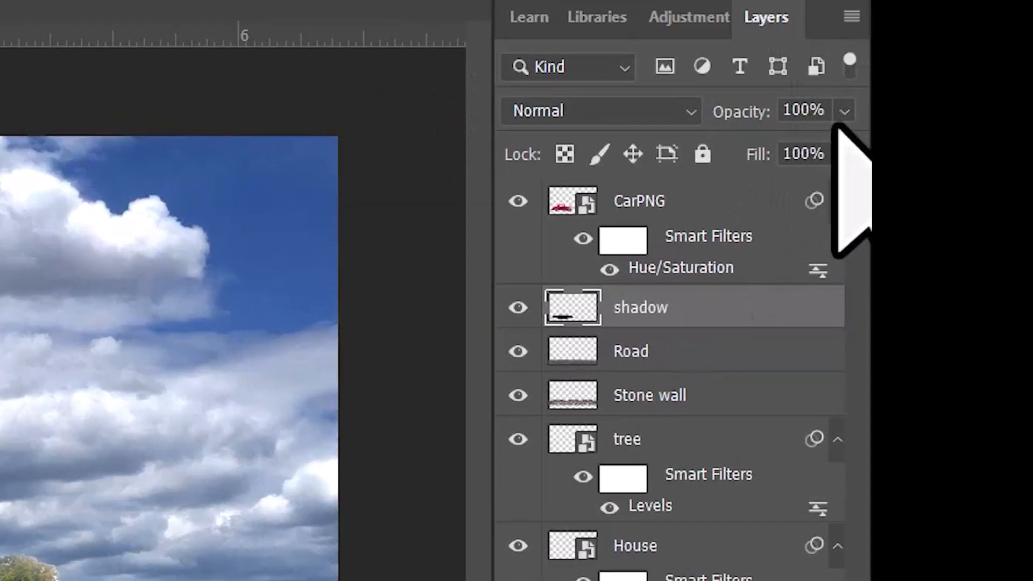
# Lower the shadow layer's opacity to 50%.
pyautogui.click(843, 113)
pyautogui.click(786, 145)
pyautogui.moveTo(784, 148)
pyautogui.mouseDown()
pyautogui.moveTo(756, 146)
pyautogui.moveTo(777, 145)
pyautogui.mouseUp()
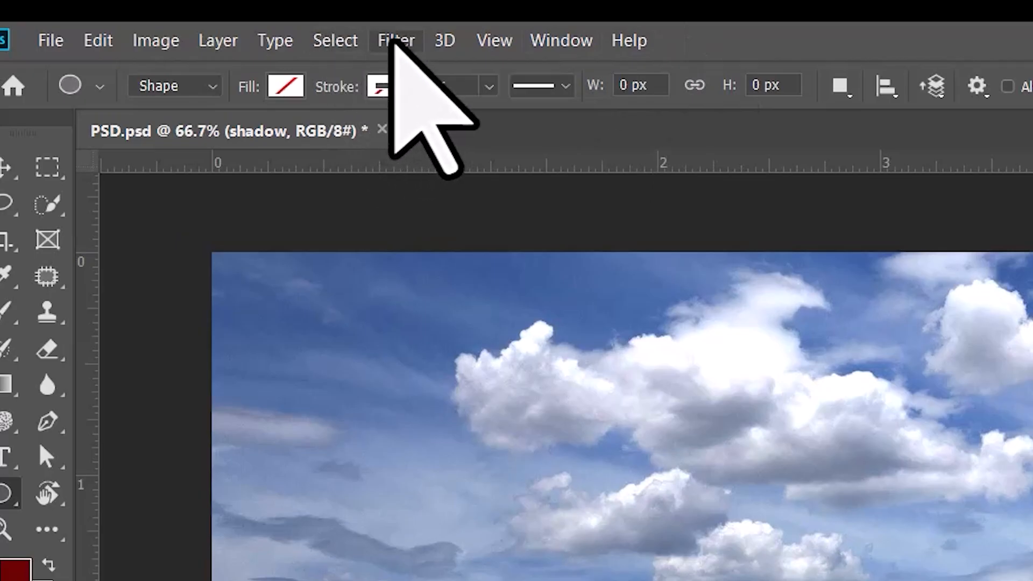
# Apply a Gaussian Blur with a radius of 9.6 pixels to the shadow layer.
pyautogui.click(395, 40)
pyautogui.moveTo(484, 339)
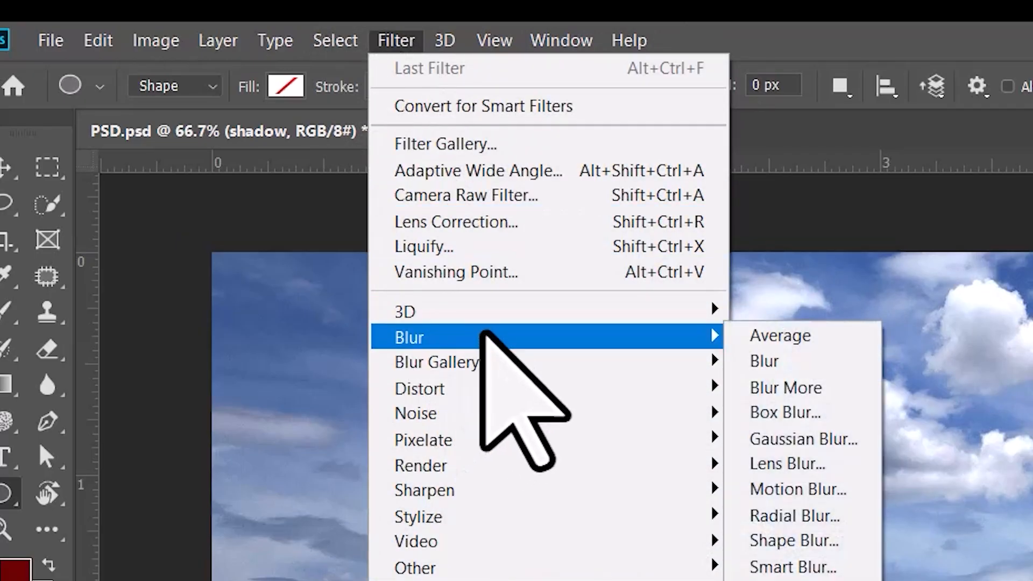
pyautogui.click(807, 435)
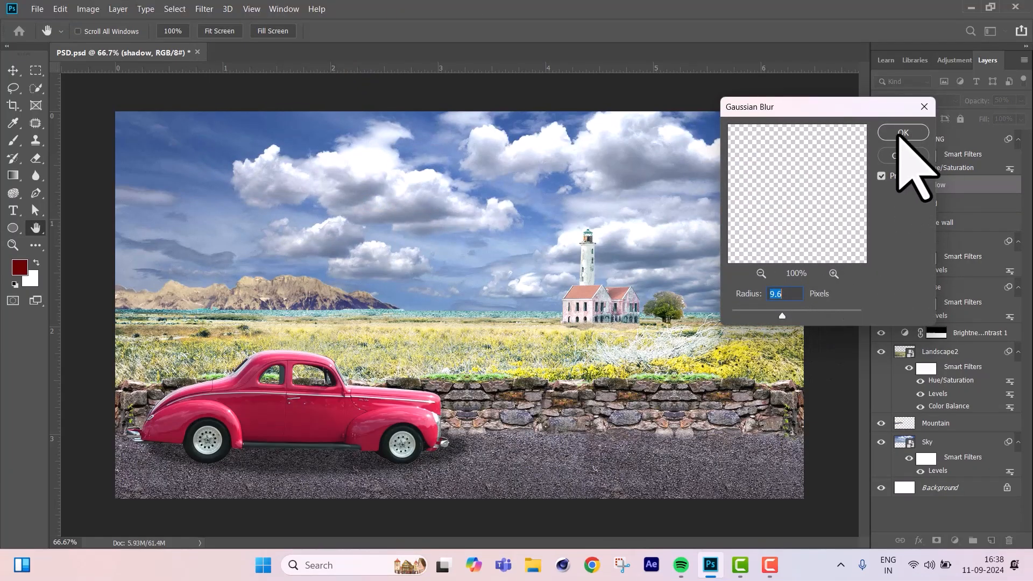
pyautogui.click(903, 133)
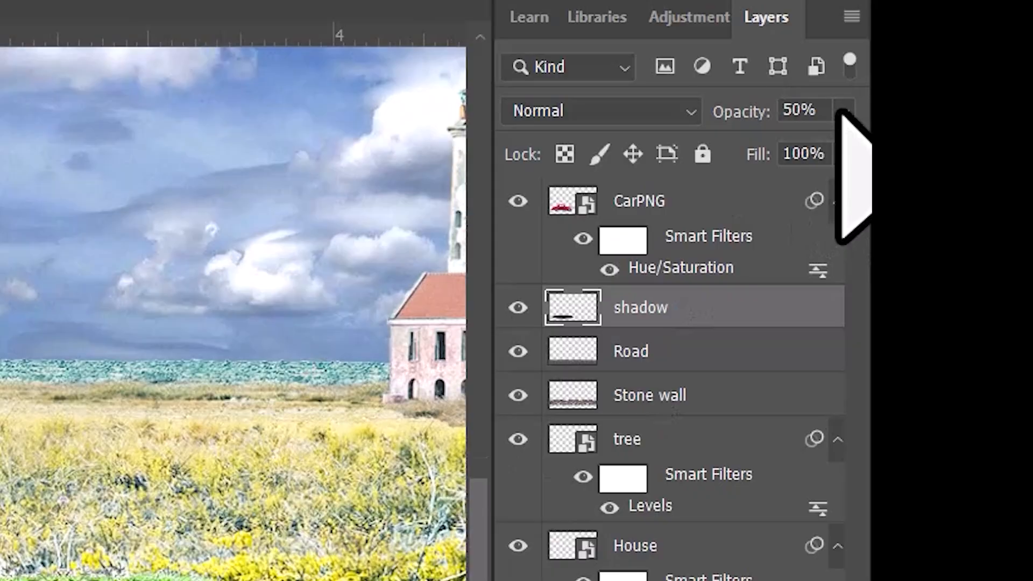
# Fine-tune the shadow layer's opacity to 52% while viewing the car up close.
pyautogui.click(840, 112)
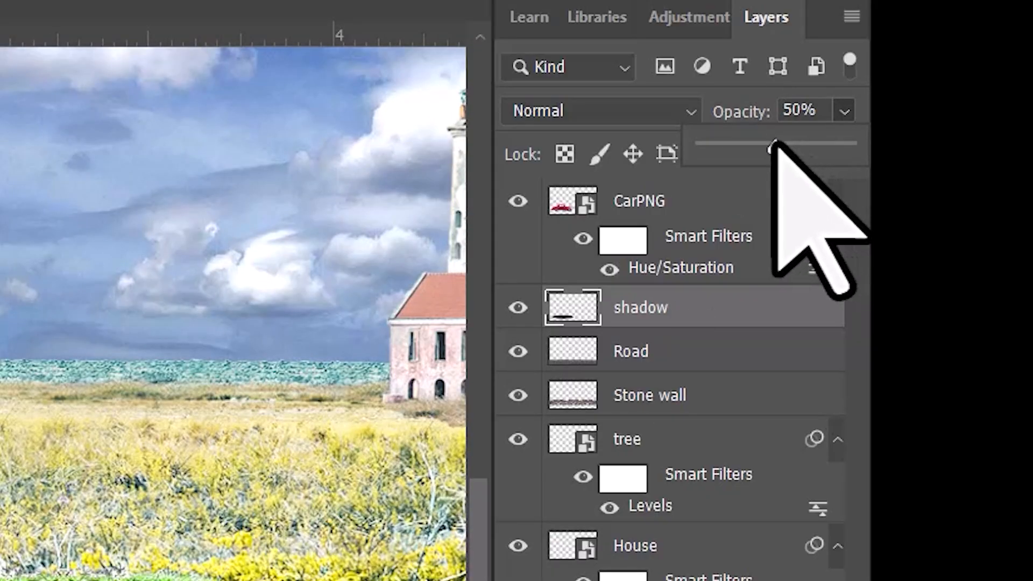
pyautogui.moveTo(773, 155); pyautogui.dragTo(778, 156)
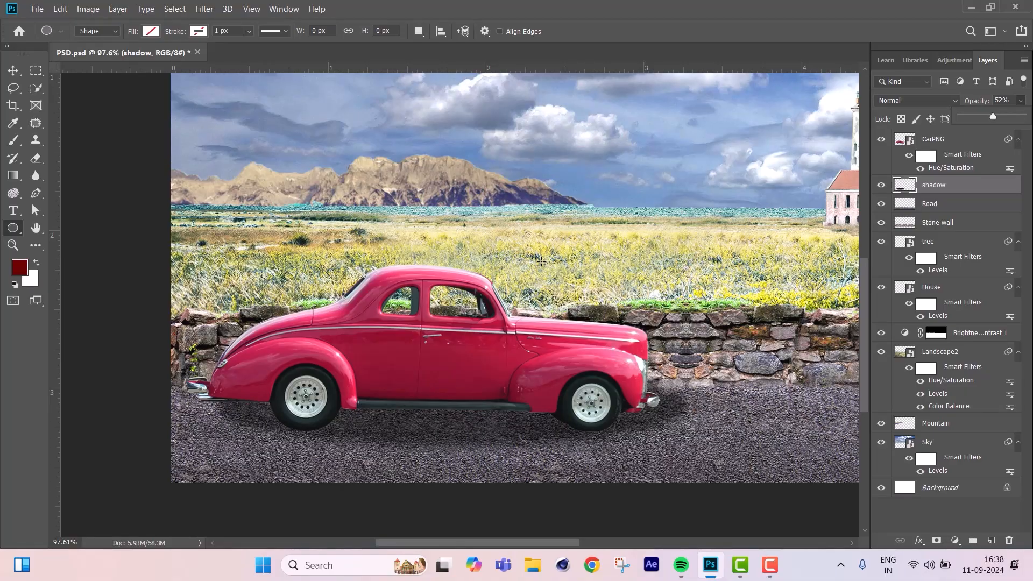
pyautogui.click(403, 5)
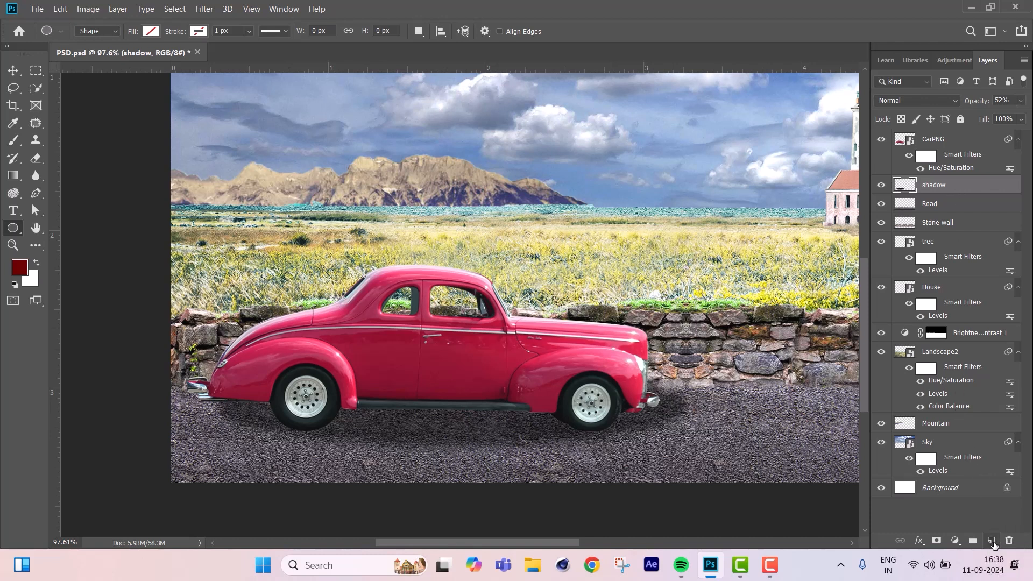
# Add a new layer above the shadow layer and choose a Soft Round brush at 11% opacity.
pyautogui.click(991, 541)
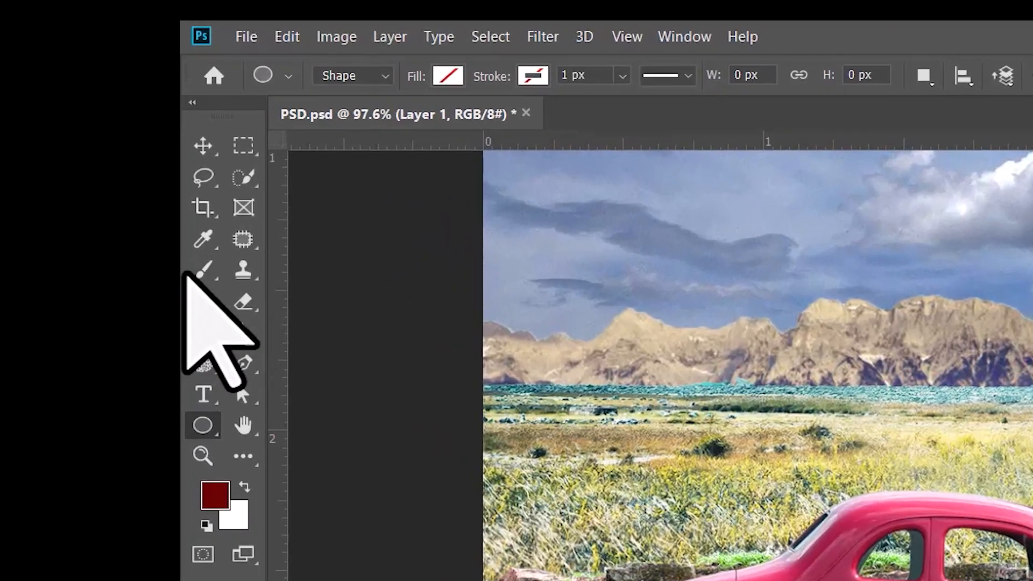
pyautogui.click(40, 159)
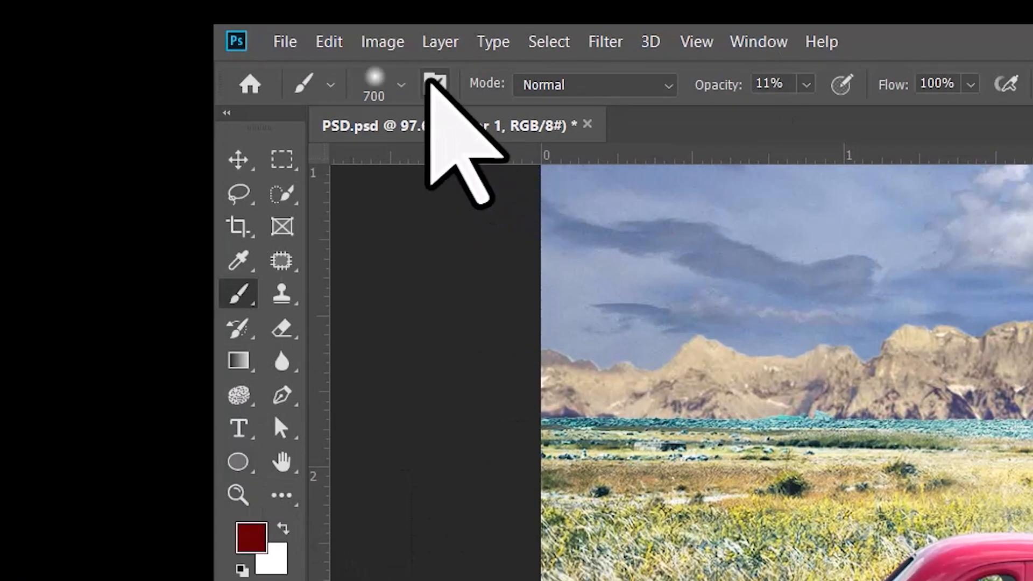
pyautogui.click(401, 84)
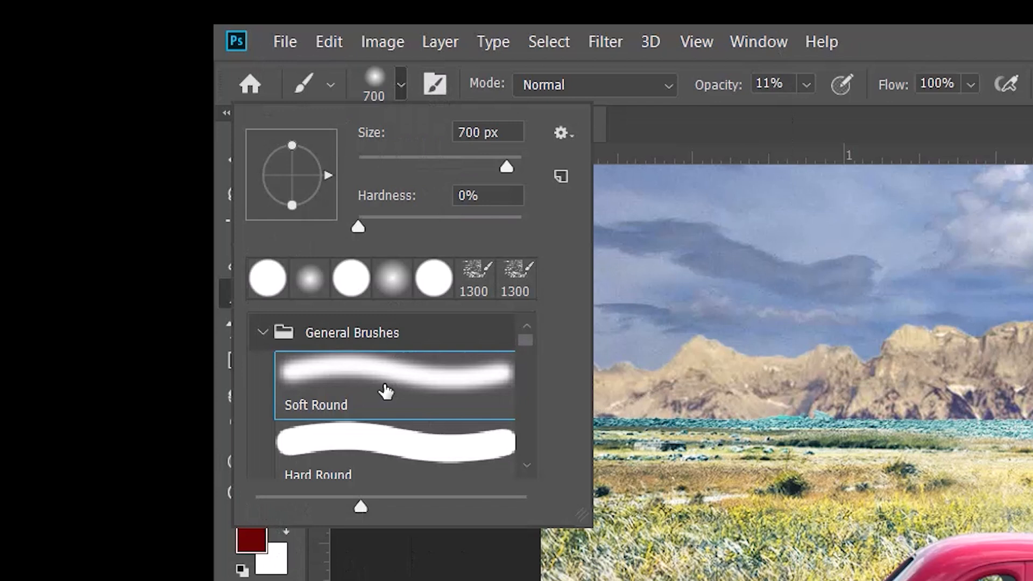
pyautogui.click(411, 373)
pyautogui.click(967, 28)
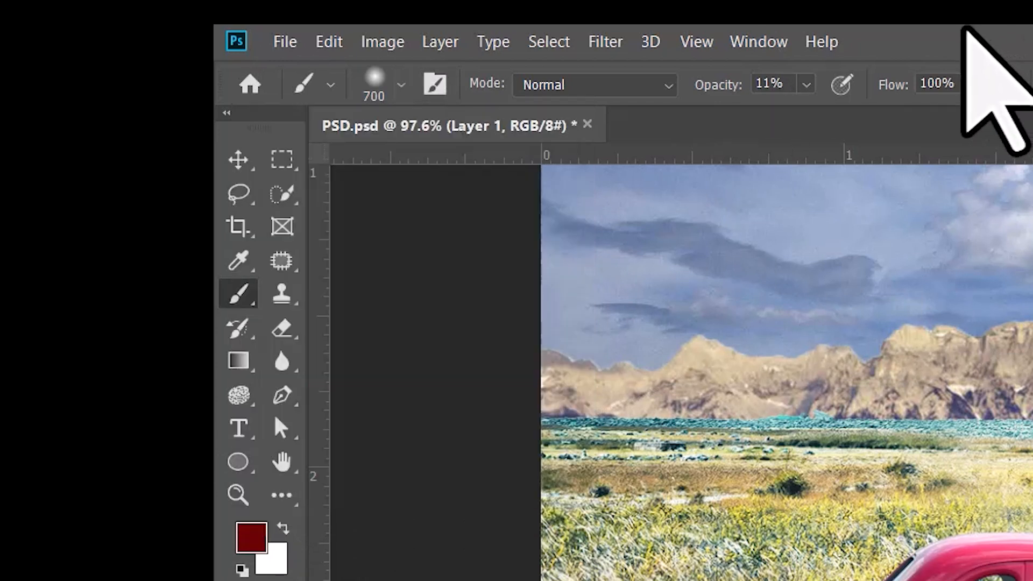
pyautogui.click(808, 82)
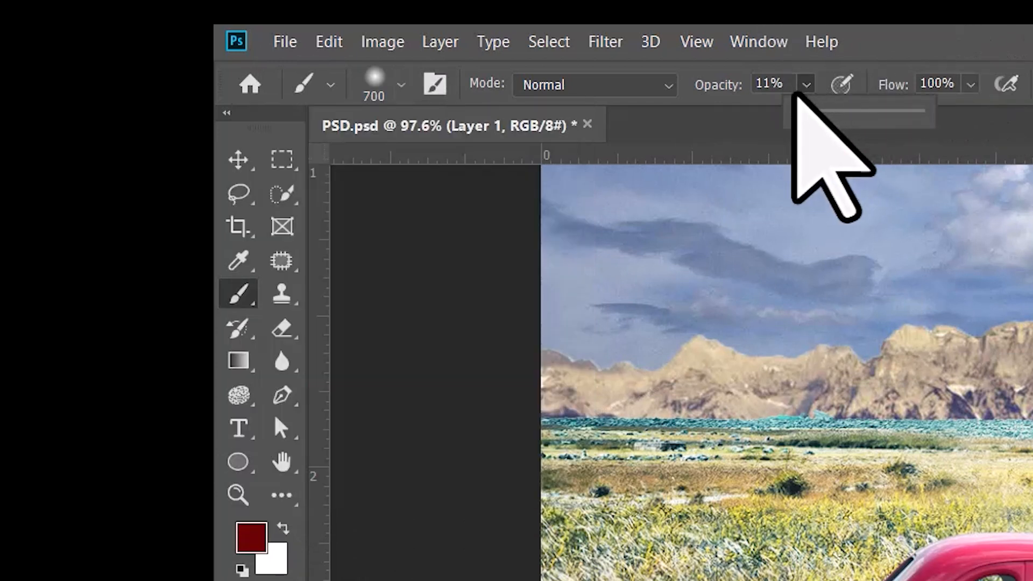
pyautogui.click(936, 33)
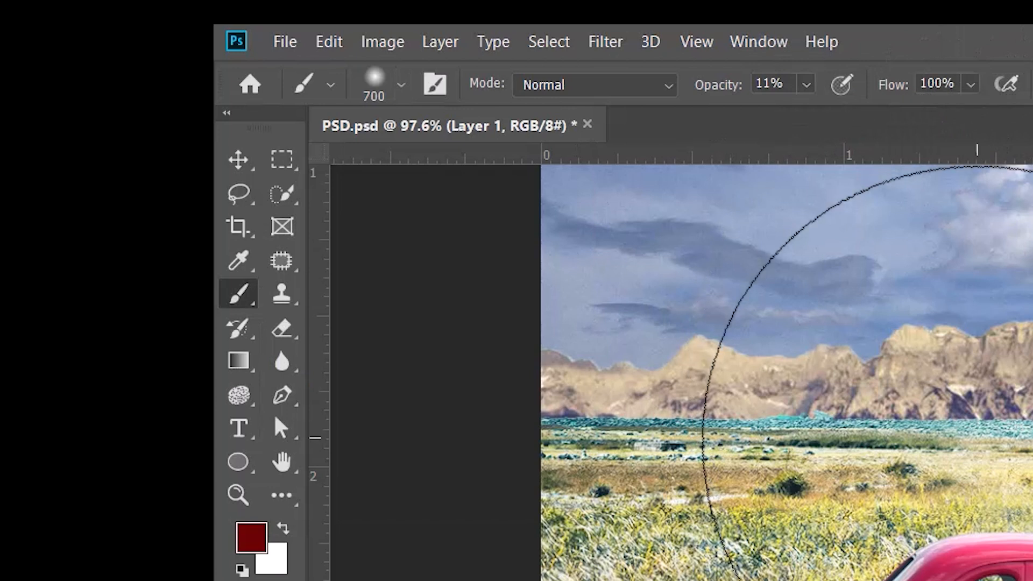
# Reduce the brush size to 45 and paint a short shadow stroke beneath the car's rear bumper.
pyautogui.press('[')
pyautogui.press('[')
pyautogui.press('[')
pyautogui.press('[')
pyautogui.press('[')
pyautogui.press('[')
pyautogui.press('[')
pyautogui.press('[')
pyautogui.press('[')
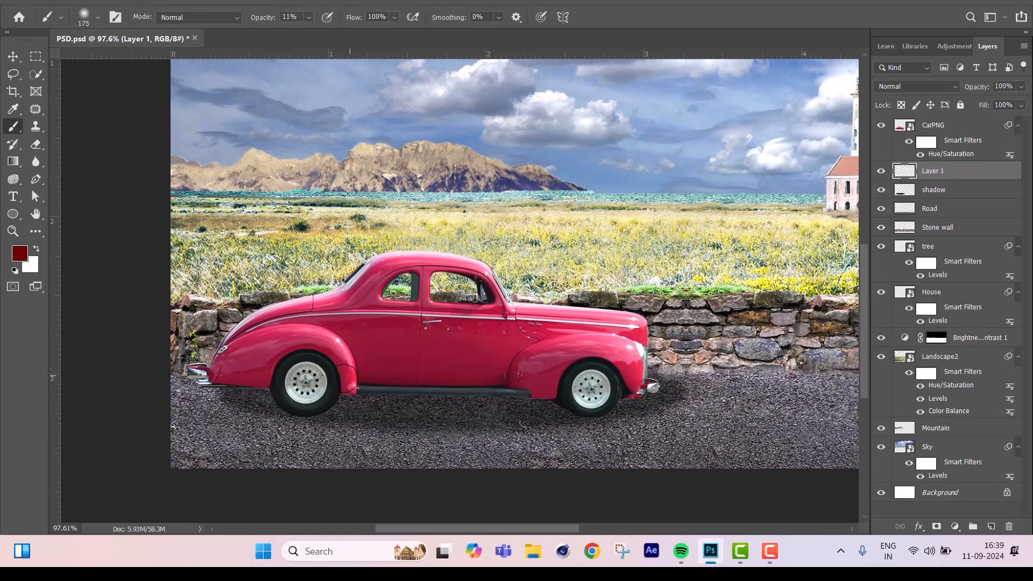
pyautogui.scroll(3, 253, 433)
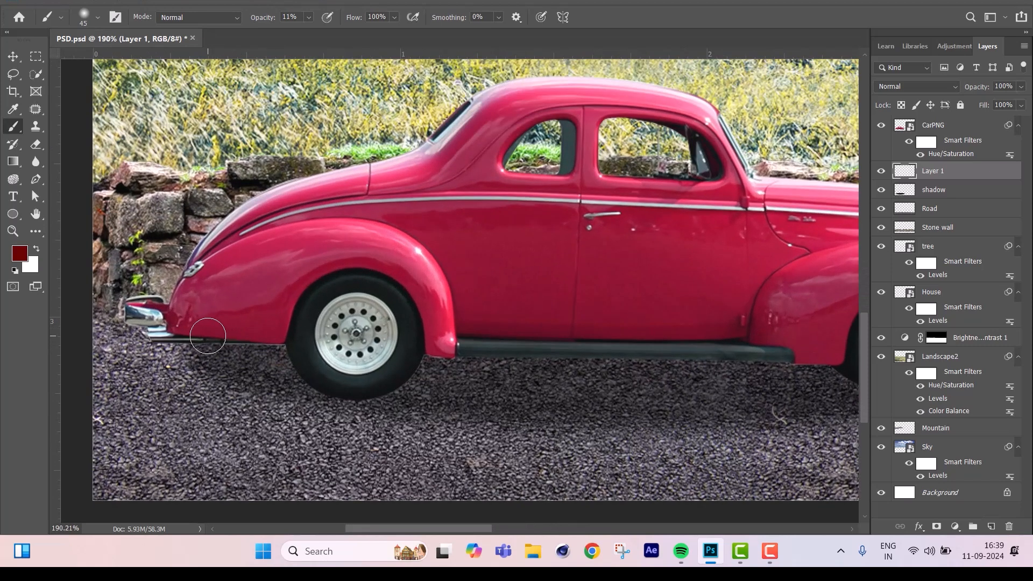
pyautogui.moveTo(215, 333)
pyautogui.mouseDown()
pyautogui.moveTo(274, 338)
pyautogui.moveTo(231, 330)
pyautogui.mouseUp()
# Raise the brush opacity to 33% and set the foreground color to black (000000).
pyautogui.click(308, 17)
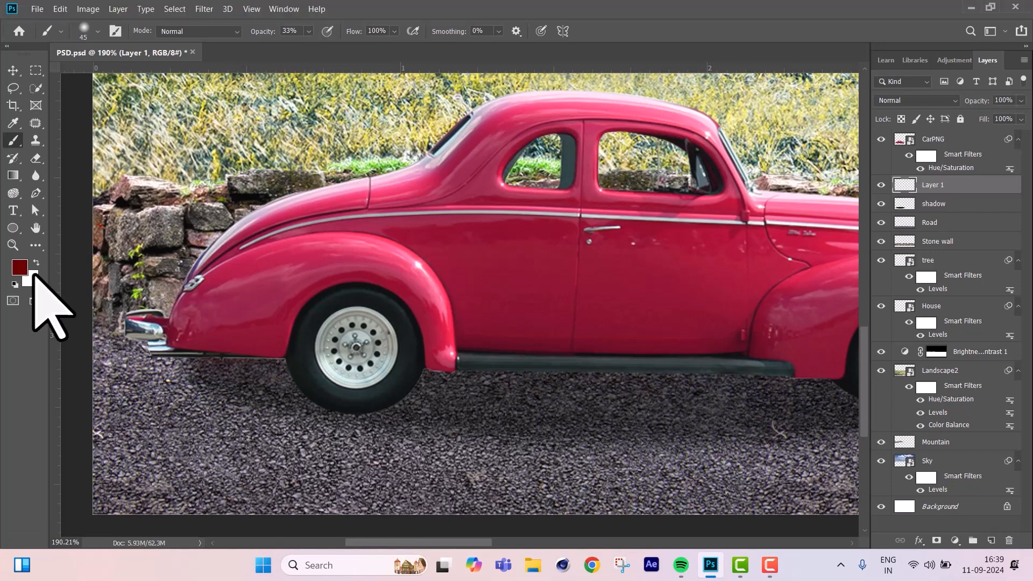
pyautogui.click(20, 256)
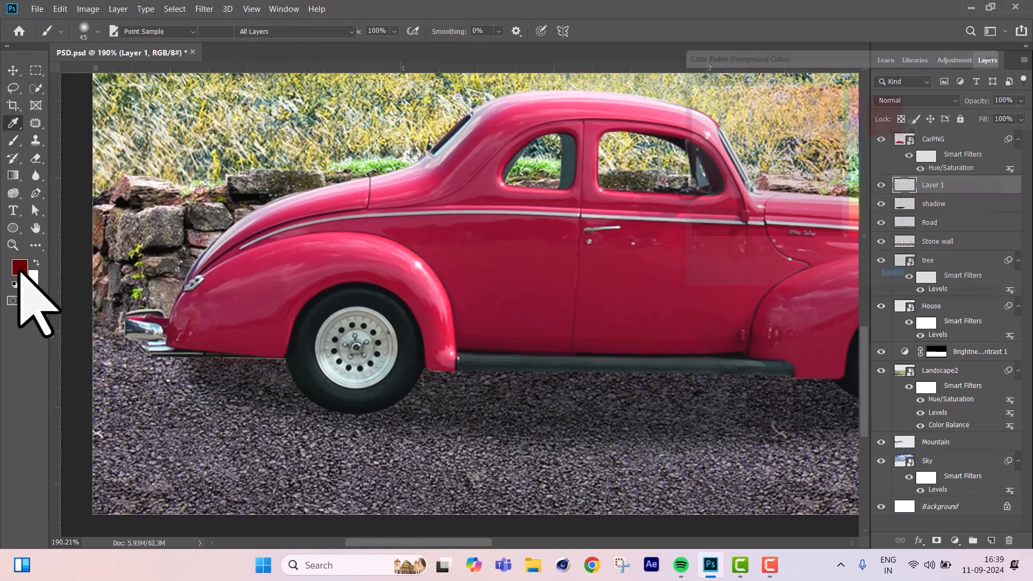
pyautogui.moveTo(707, 190); pyautogui.dragTo(661, 265)
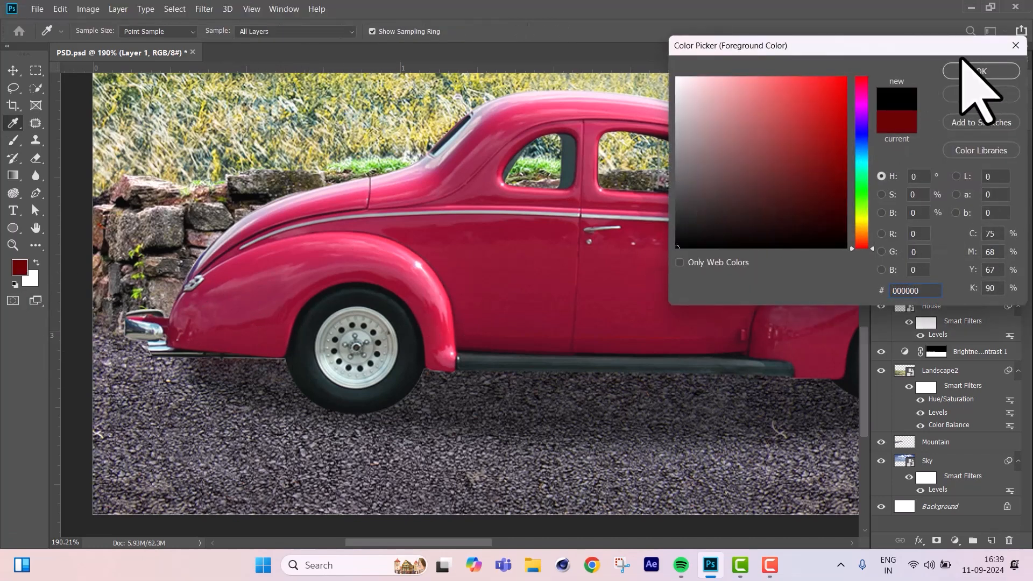
pyautogui.click(969, 72)
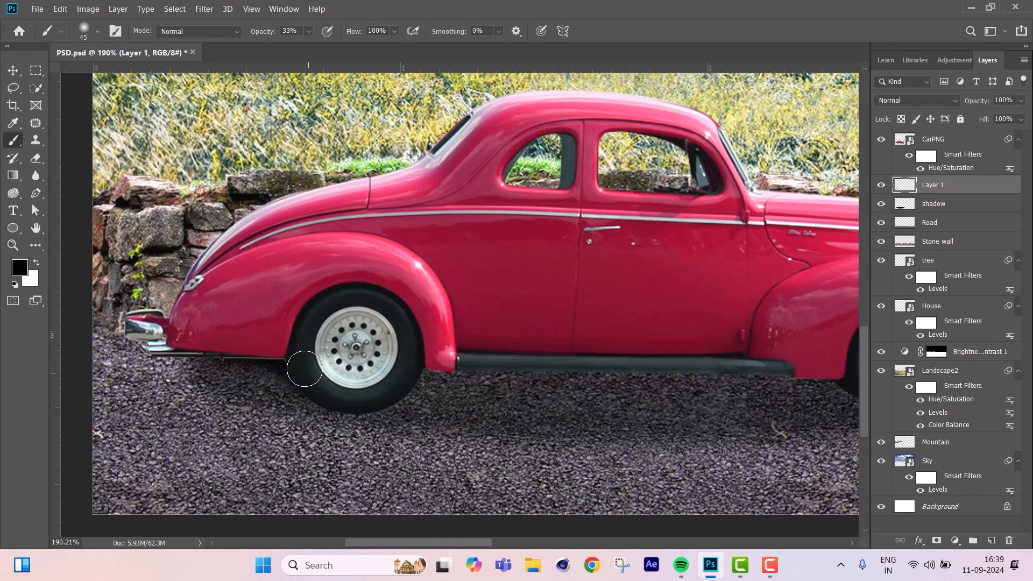
# Paint soft shadow strokes under the car's rear wheel, running board and front wheel, enlarging the brush to 70 for the running board onward.
pyautogui.moveTo(320, 388)
pyautogui.mouseDown()
pyautogui.moveTo(329, 383)
pyautogui.moveTo(262, 353)
pyautogui.moveTo(350, 396)
pyautogui.moveTo(235, 346)
pyautogui.moveTo(330, 397)
pyautogui.moveTo(368, 398)
pyautogui.mouseUp()
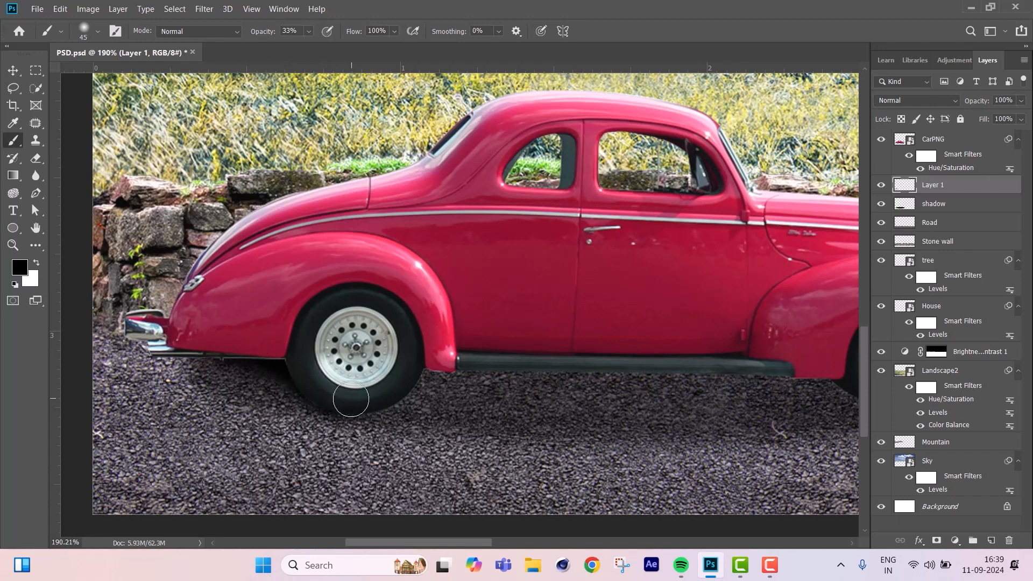
pyautogui.moveTo(369, 400)
pyautogui.mouseDown()
pyautogui.moveTo(470, 362)
pyautogui.moveTo(445, 354)
pyautogui.moveTo(552, 362)
pyautogui.moveTo(478, 348)
pyautogui.moveTo(477, 360)
pyautogui.moveTo(592, 362)
pyautogui.moveTo(430, 373)
pyautogui.moveTo(738, 369)
pyautogui.moveTo(619, 370)
pyautogui.moveTo(710, 372)
pyautogui.mouseUp()
pyautogui.press(']')
pyautogui.press(']')
pyautogui.press(']')
pyautogui.moveTo(473, 380); pyautogui.dragTo(762, 375)
pyautogui.moveTo(690, 321); pyautogui.dragTo(398, 329)
pyautogui.moveTo(508, 385)
pyautogui.mouseDown()
pyautogui.moveTo(564, 383)
pyautogui.moveTo(582, 397)
pyautogui.moveTo(643, 402)
pyautogui.moveTo(714, 357)
pyautogui.mouseUp()
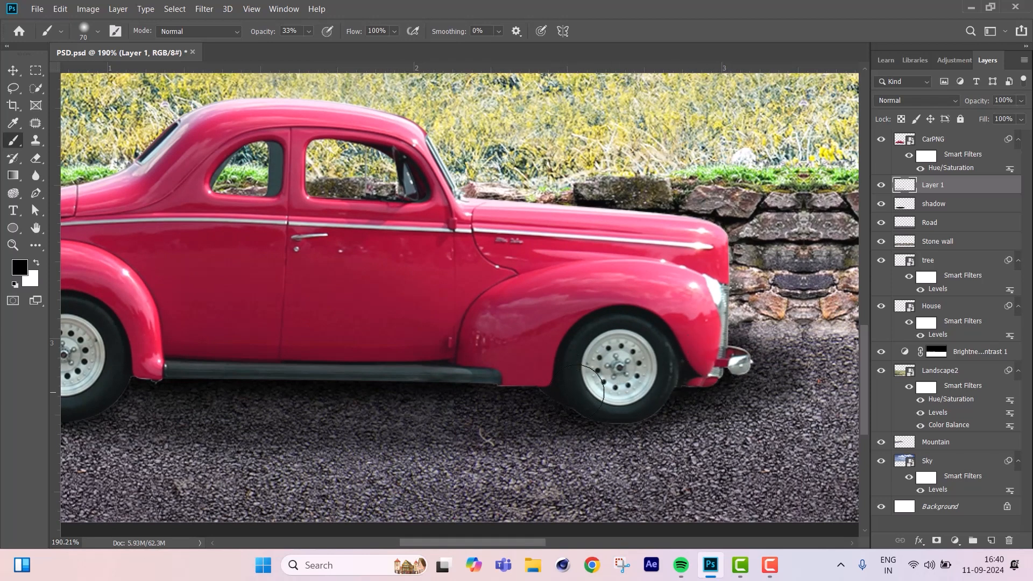
# Compare the composite with and without the painted contact shadow on Layer 1.
pyautogui.hotkey('ctrl', '0')
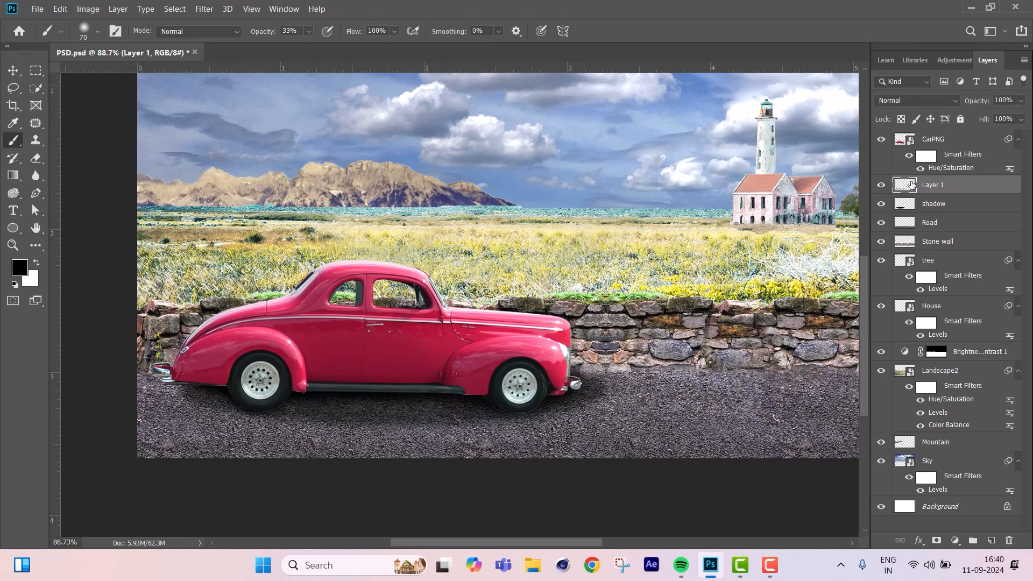
pyautogui.click(882, 187)
pyautogui.click(882, 186)
pyautogui.click(882, 187)
pyautogui.click(882, 187)
pyautogui.click(883, 187)
pyautogui.click(882, 188)
# Reduce the opacity of Layer 1 to 70% and check the whole composite.
pyautogui.click(1021, 101)
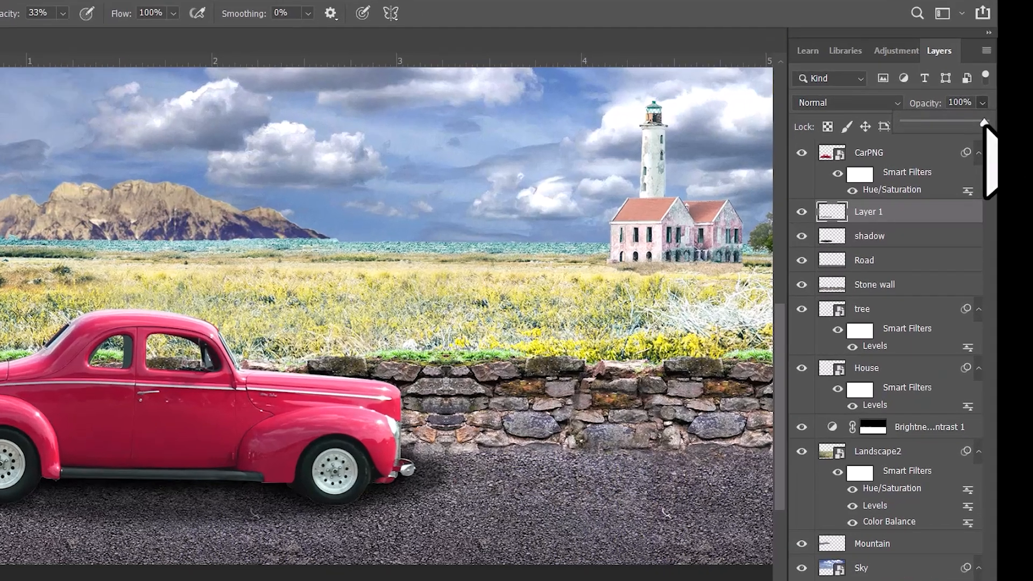
pyautogui.moveTo(1022, 115); pyautogui.dragTo(1017, 116)
pyautogui.moveTo(834, 146); pyautogui.dragTo(807, 144)
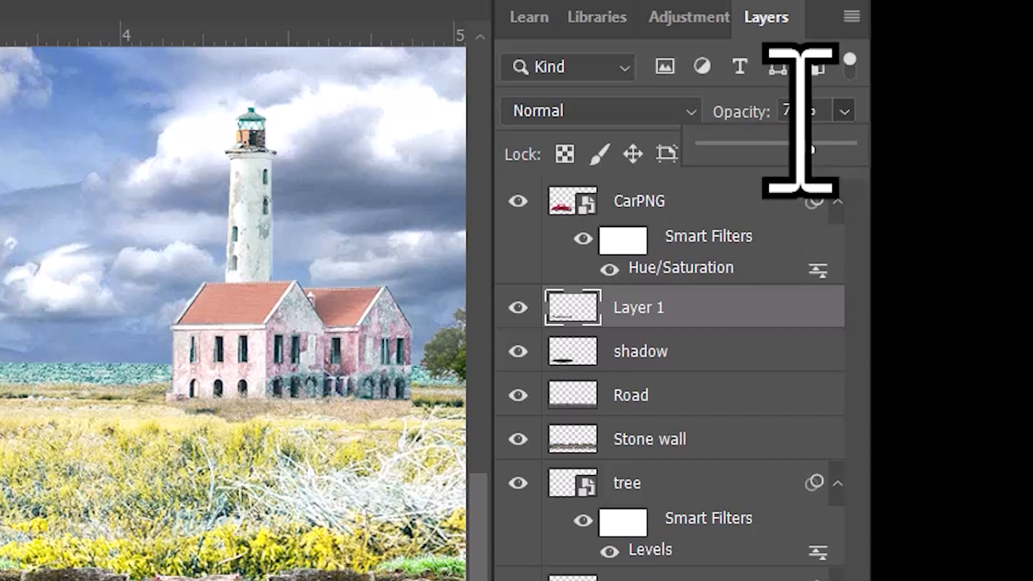
pyautogui.write('7')
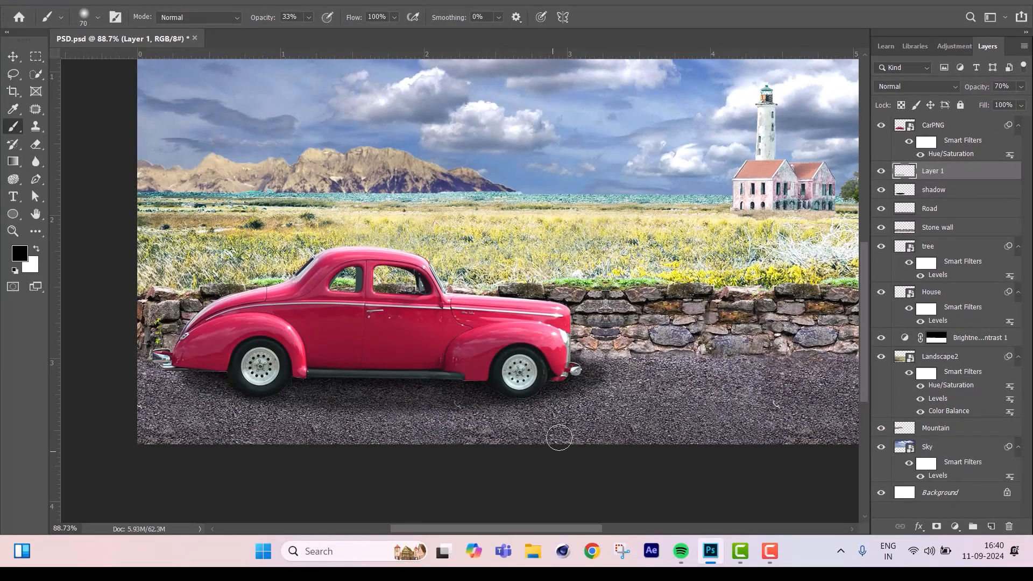
pyautogui.scroll(-3, 449, 394)
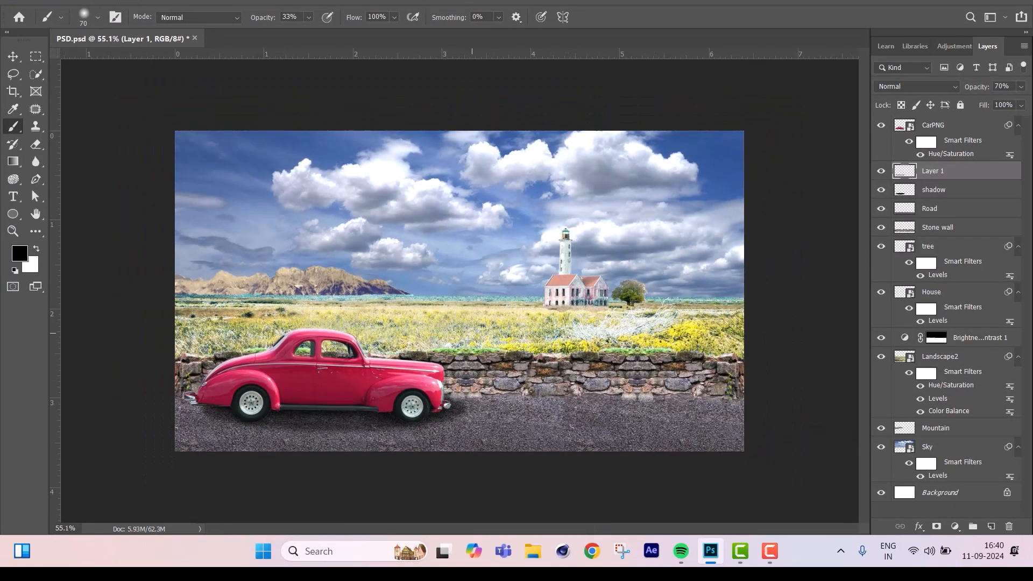
pyautogui.scroll(-1, 416, 341)
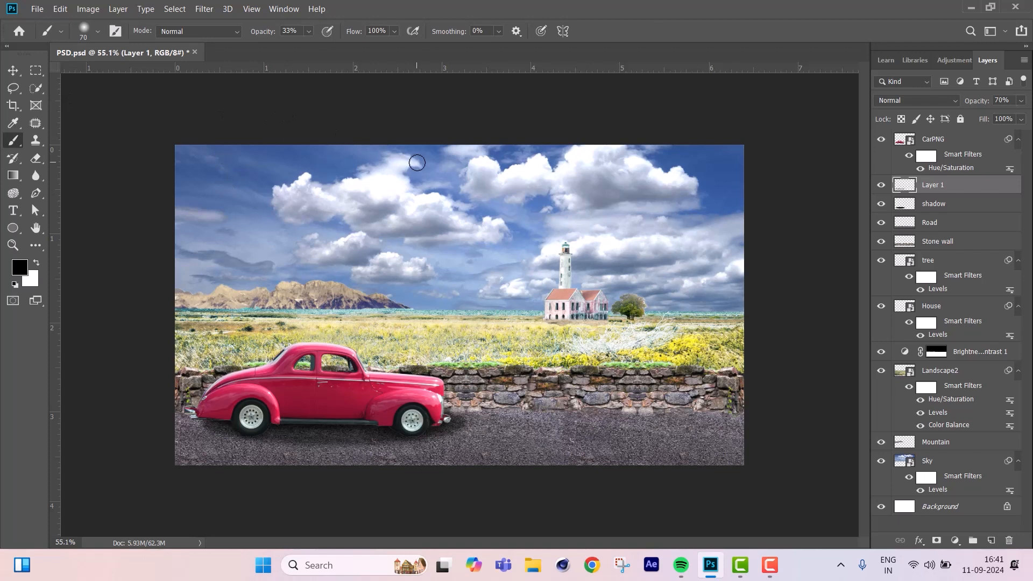
# Deepen the lighthouse building's shadows by raising the black input level in the House layer's existing Levels filter.
pyautogui.click(13, 70)
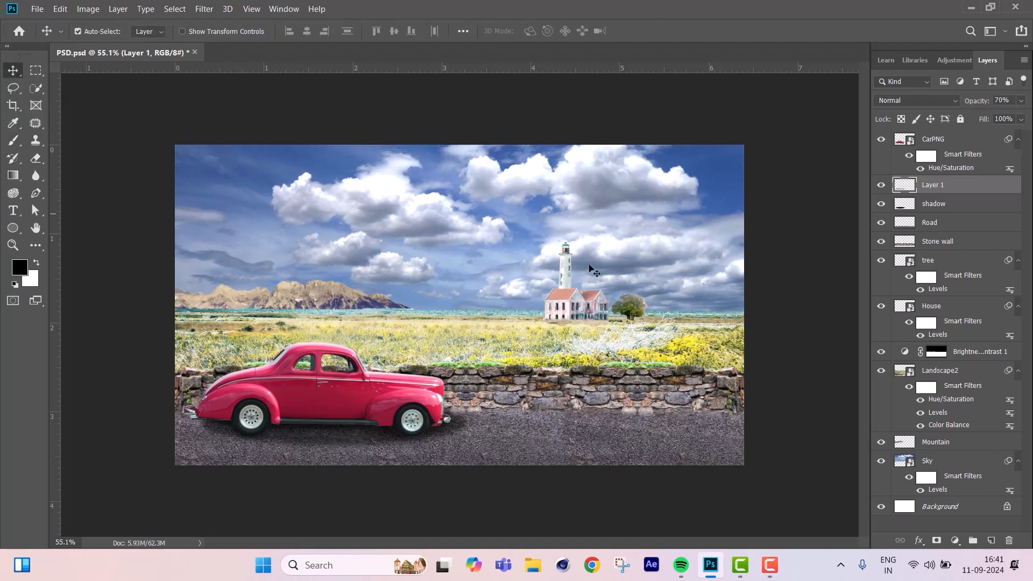
pyautogui.click(554, 304)
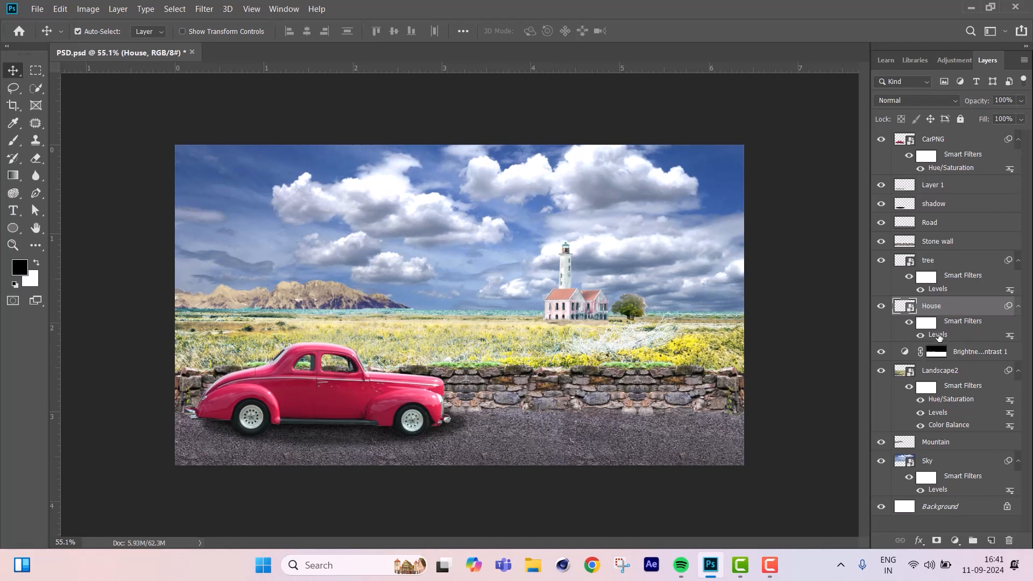
pyautogui.doubleClick(937, 335)
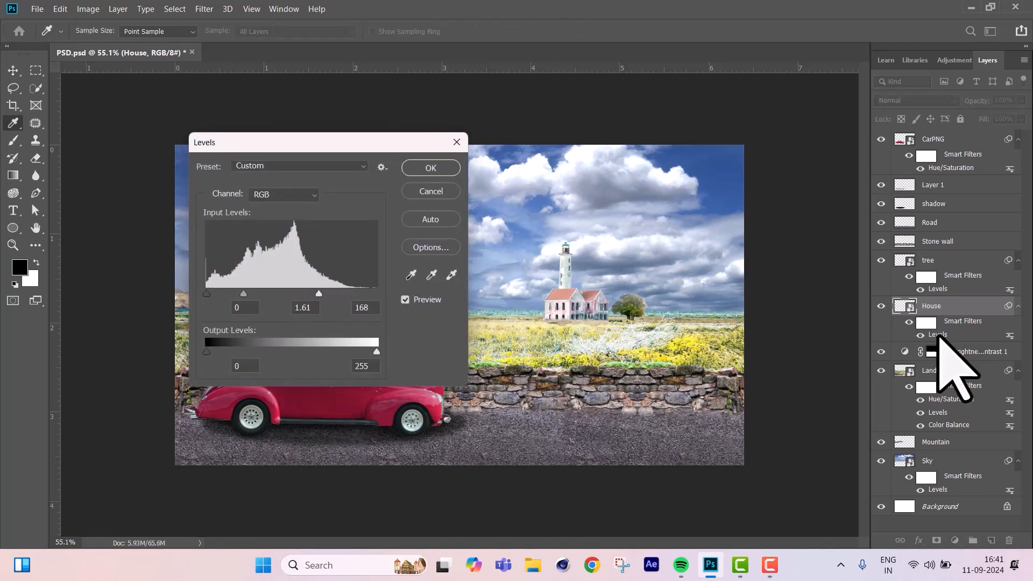
pyautogui.moveTo(282, 141); pyautogui.dragTo(806, 153)
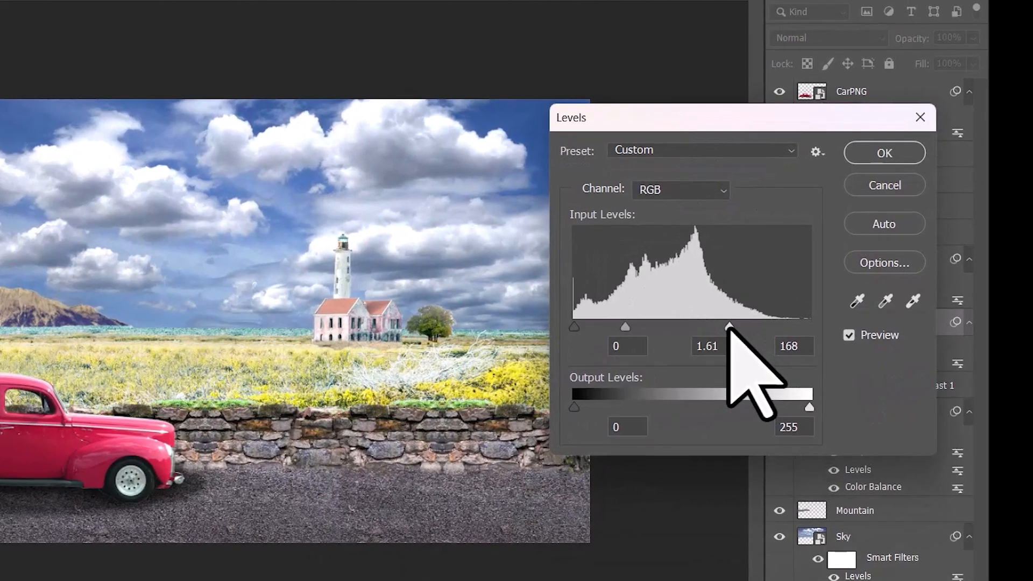
pyautogui.moveTo(729, 328); pyautogui.dragTo(757, 327)
pyautogui.moveTo(534, 369); pyautogui.dragTo(537, 370)
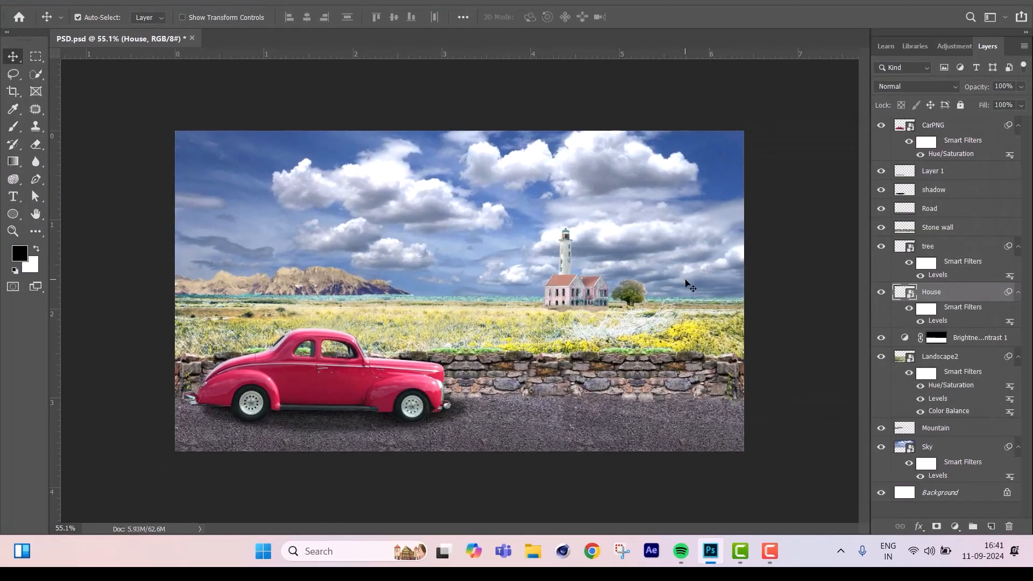
# Convert the tree layer and its Levels filter to a single smart object and rasterize it.
pyautogui.scroll(10, 672, 312)
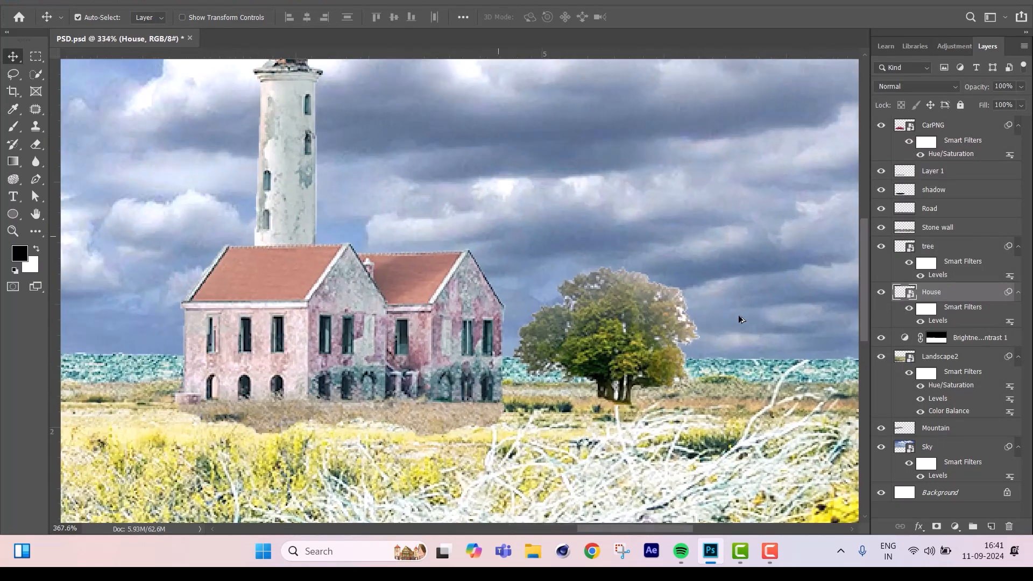
pyautogui.scroll(2, 738, 320)
pyautogui.click(682, 336)
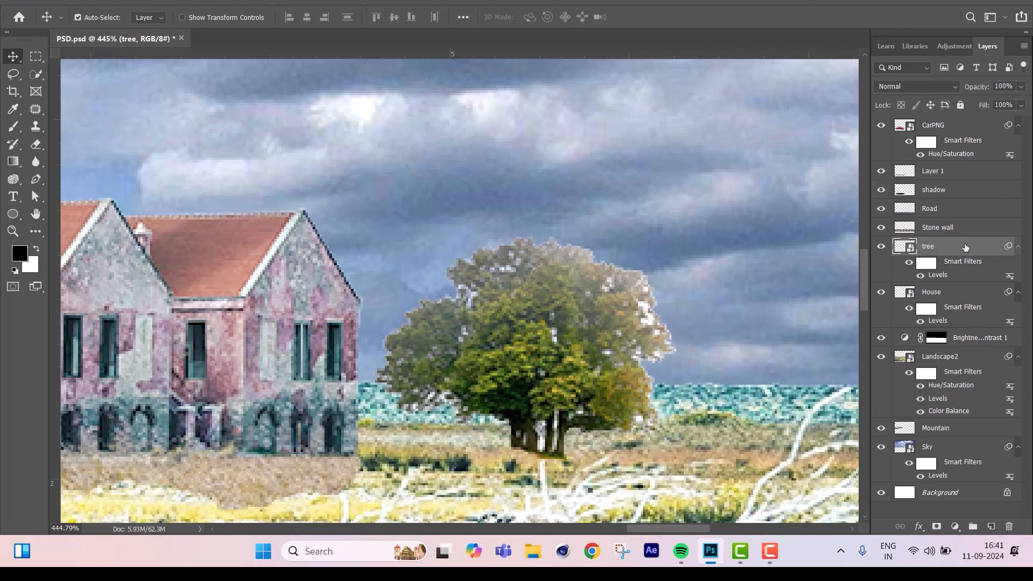
pyautogui.click(881, 246)
pyautogui.click(881, 246)
pyautogui.rightClick(943, 251)
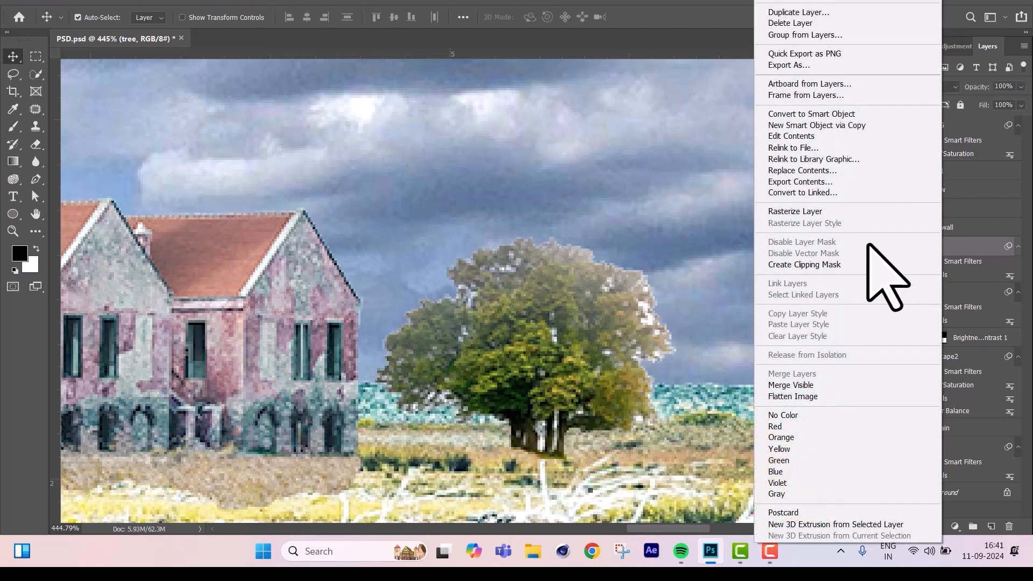
pyautogui.click(971, 247)
pyautogui.rightClick(949, 251)
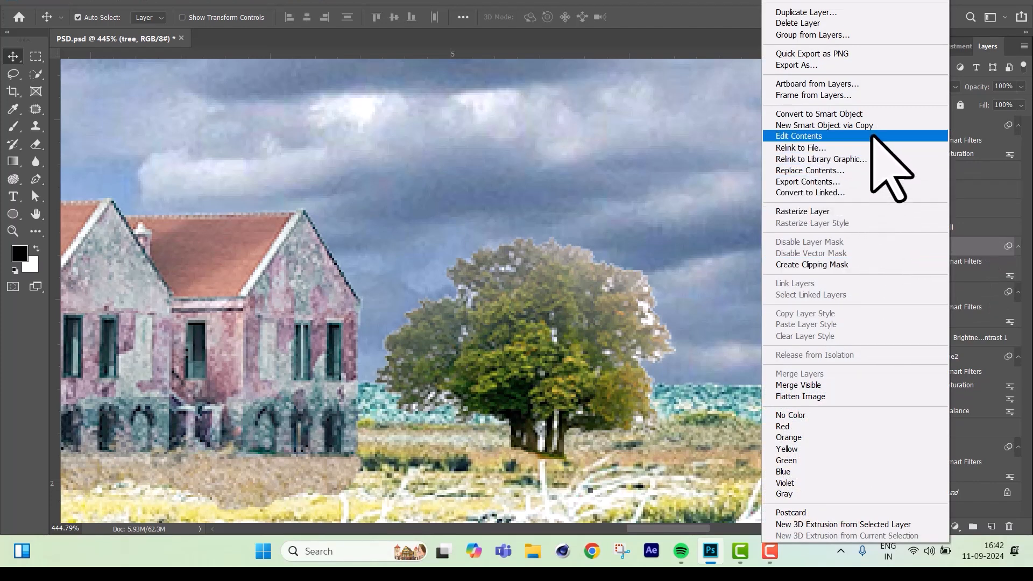
pyautogui.click(872, 115)
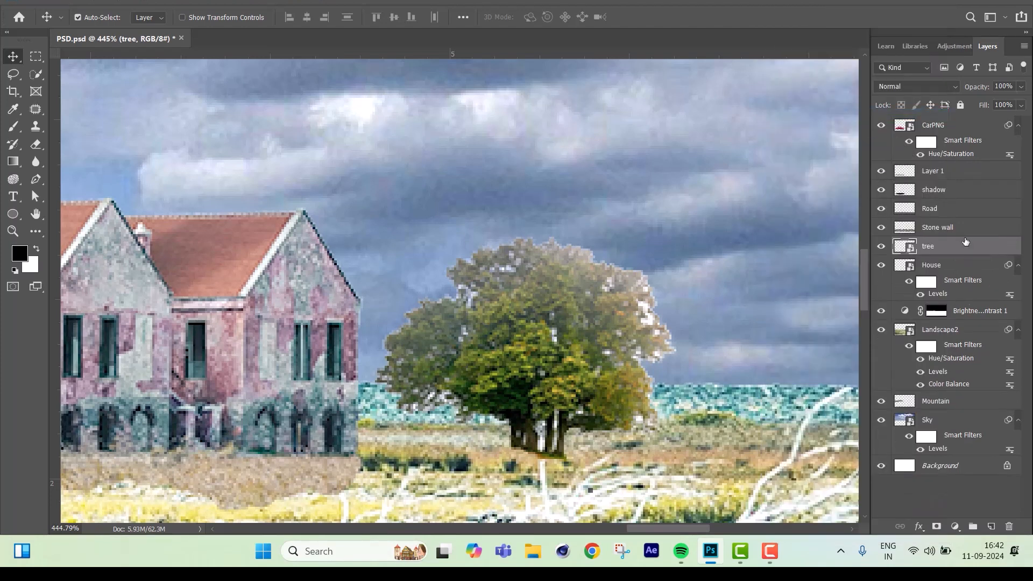
pyautogui.rightClick(962, 252)
pyautogui.click(865, 211)
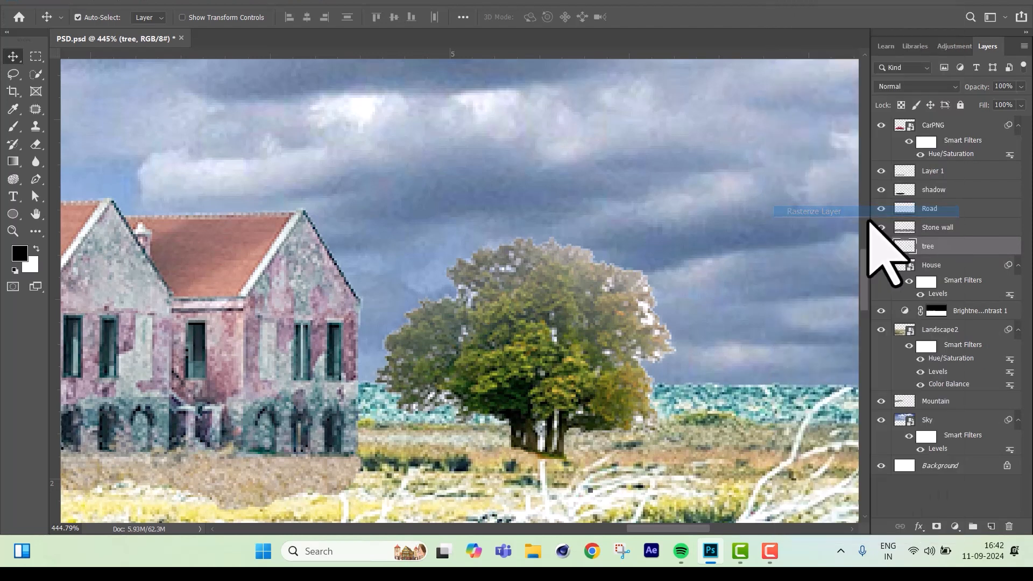
# Set up the Eraser with 100% opacity and a size of 2 for detailed cleanup of the tree.
pyautogui.press('e')
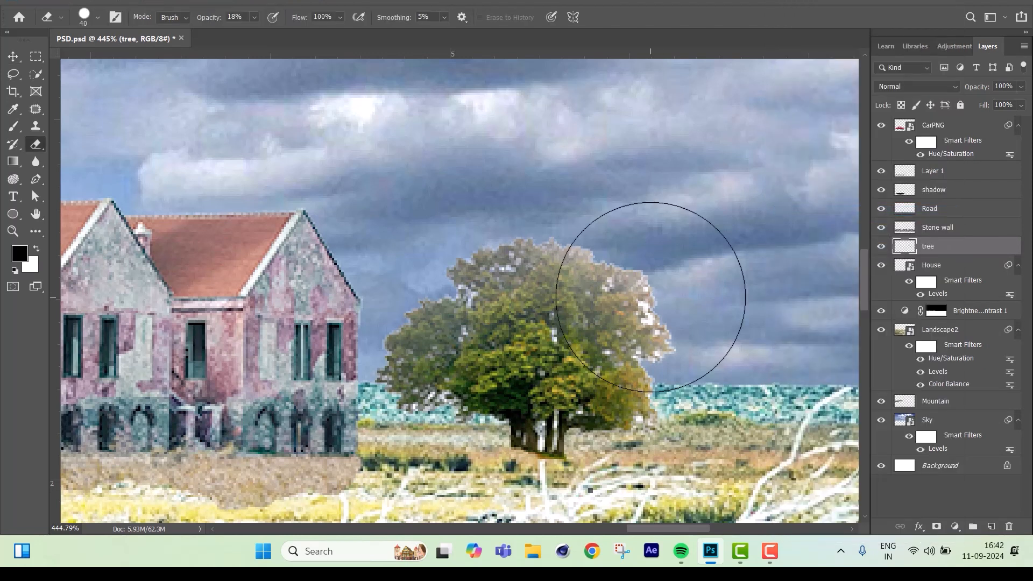
pyautogui.press('[')
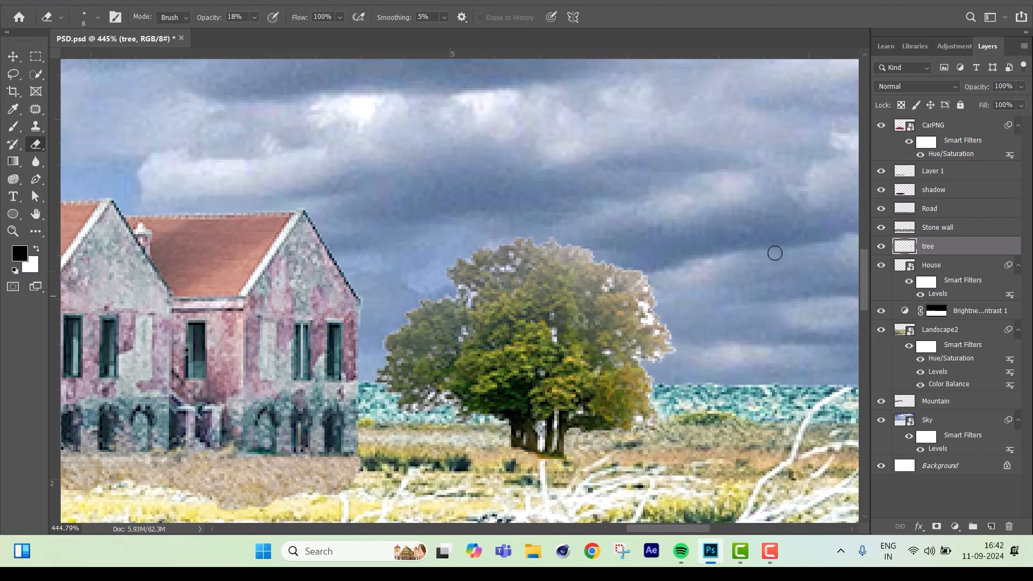
pyautogui.click(254, 17)
pyautogui.moveTo(258, 32); pyautogui.dragTo(309, 32)
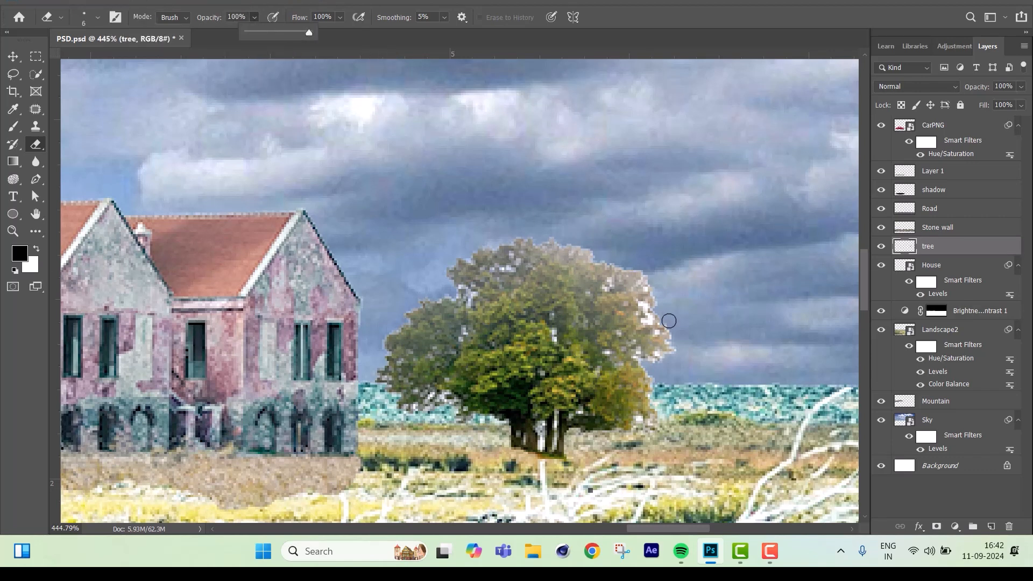
pyautogui.scroll(3, 667, 317)
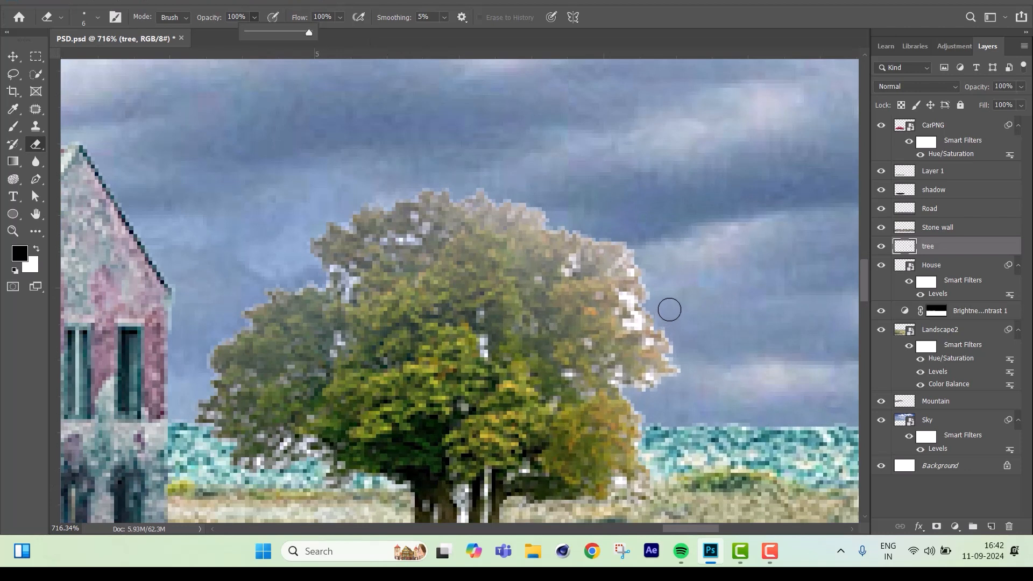
pyautogui.press('[')
pyautogui.press('[')
pyautogui.press('[')
pyautogui.press('[')
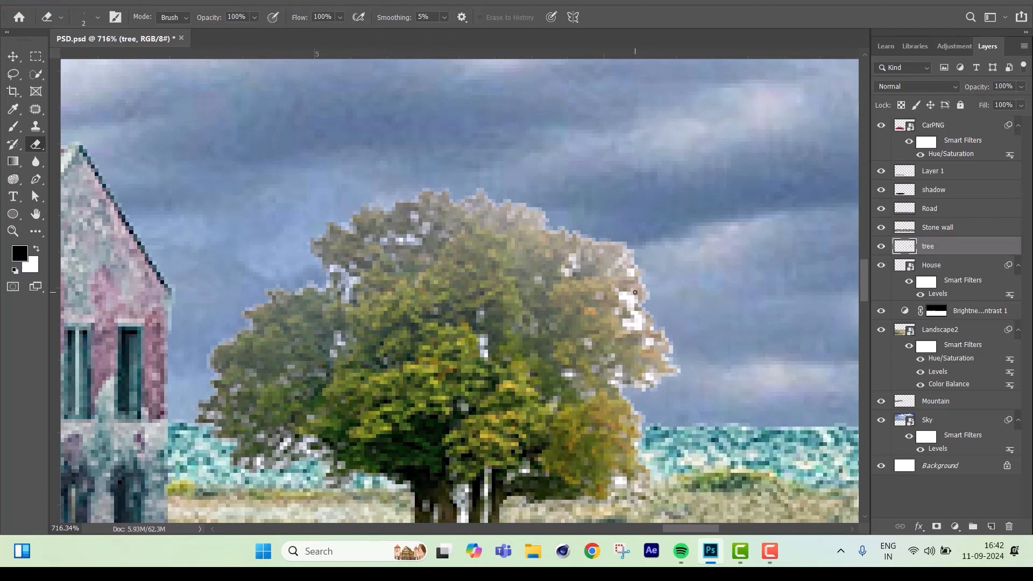
# Erase the white leftover pixels along the tree crown's edges and between its leaves.
pyautogui.moveTo(624, 297)
pyautogui.mouseDown()
pyautogui.moveTo(639, 322)
pyautogui.moveTo(631, 327)
pyautogui.mouseUp()
pyautogui.click(647, 342)
pyautogui.moveTo(352, 296); pyautogui.dragTo(341, 317)
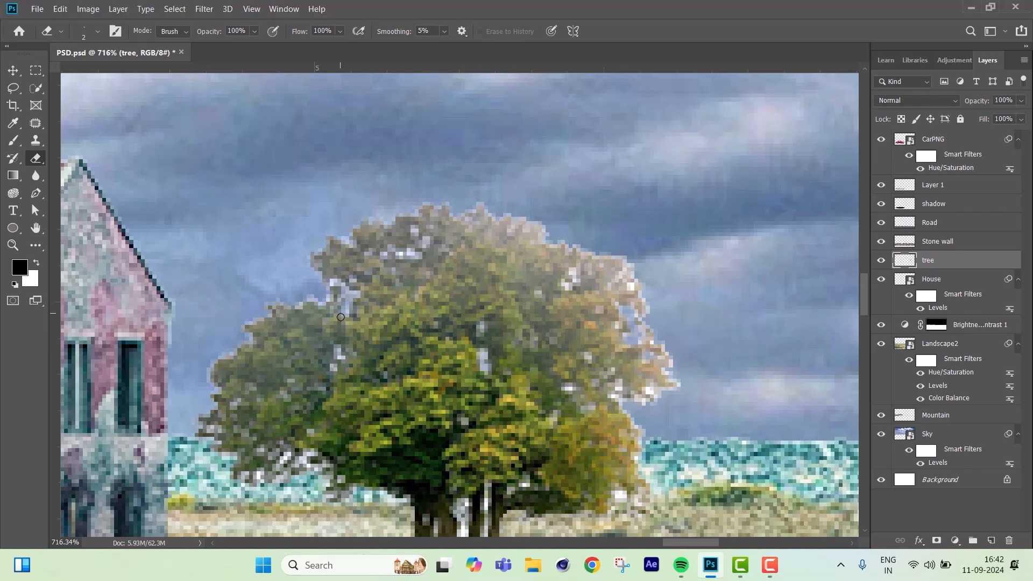
pyautogui.moveTo(570, 270); pyautogui.dragTo(569, 288)
pyautogui.moveTo(653, 345)
pyautogui.mouseDown()
pyautogui.moveTo(677, 392)
pyautogui.moveTo(619, 391)
pyautogui.mouseUp()
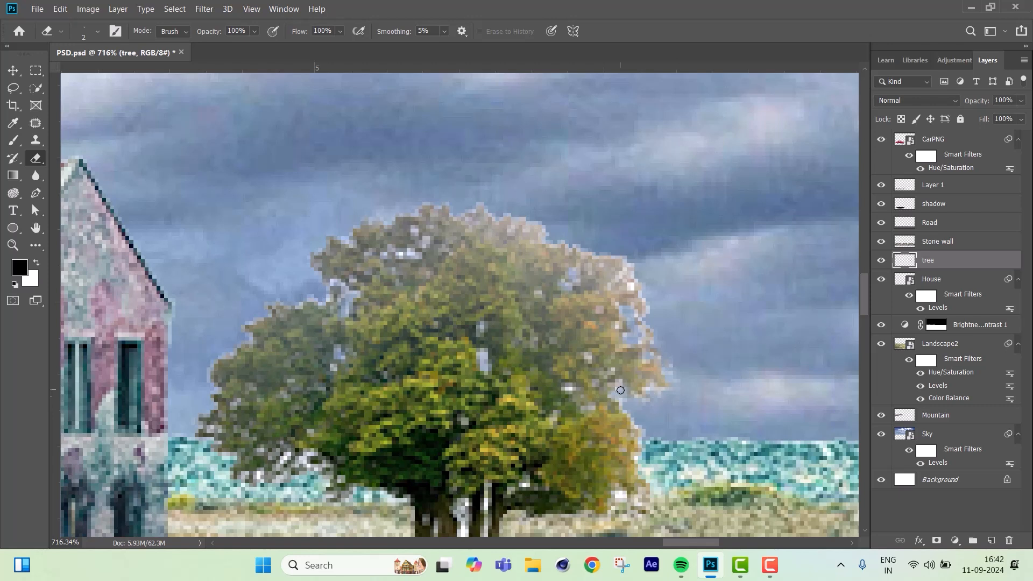
# Move the tree slightly down on the meadow and check its placement in the full composite.
pyautogui.scroll(-3, 619, 391)
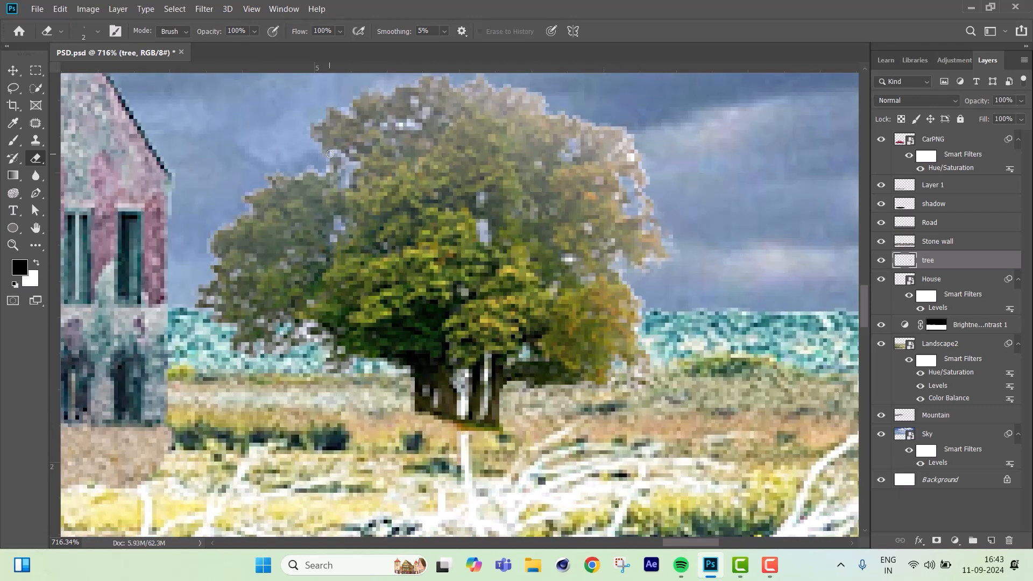
pyautogui.scroll(-2, 485, 334)
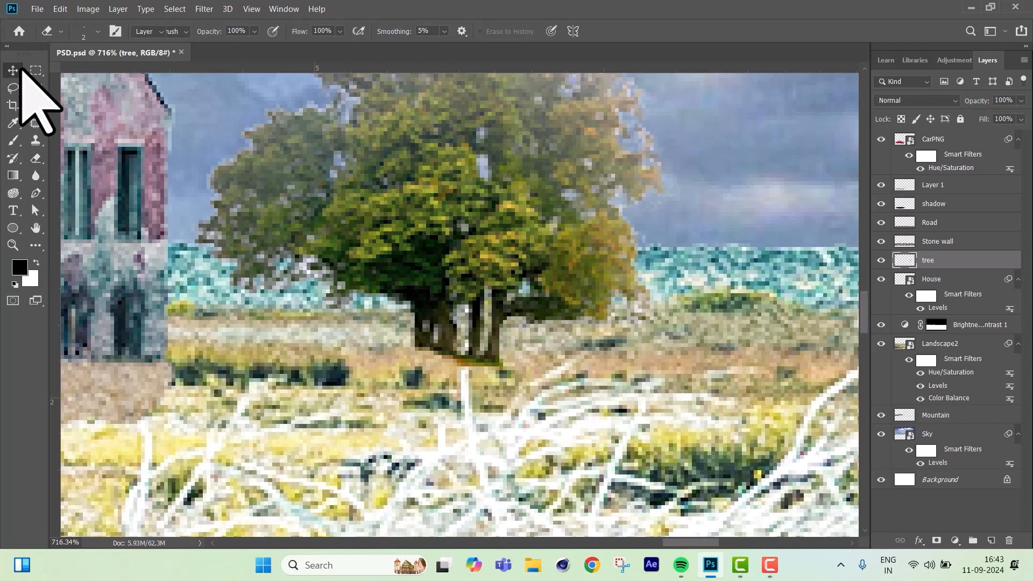
pyautogui.click(12, 70)
pyautogui.moveTo(422, 226); pyautogui.dragTo(429, 258)
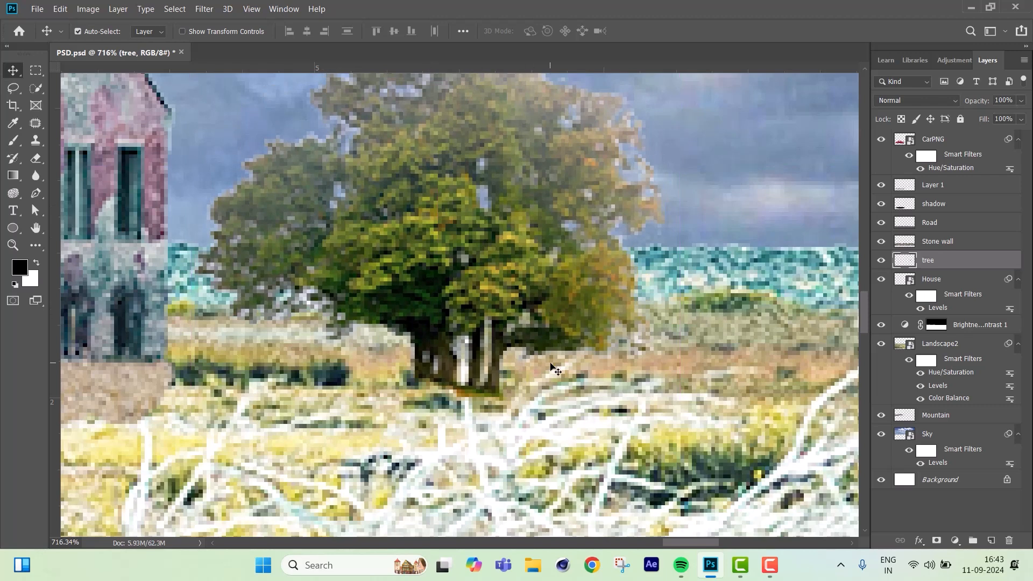
pyautogui.scroll(-5, 509, 318)
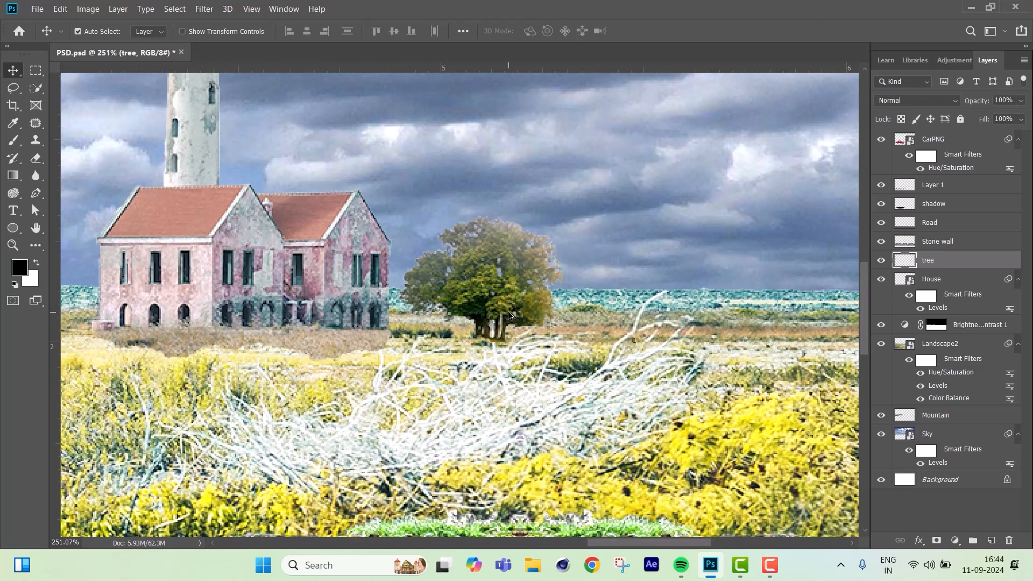
pyautogui.scroll(-6, 510, 316)
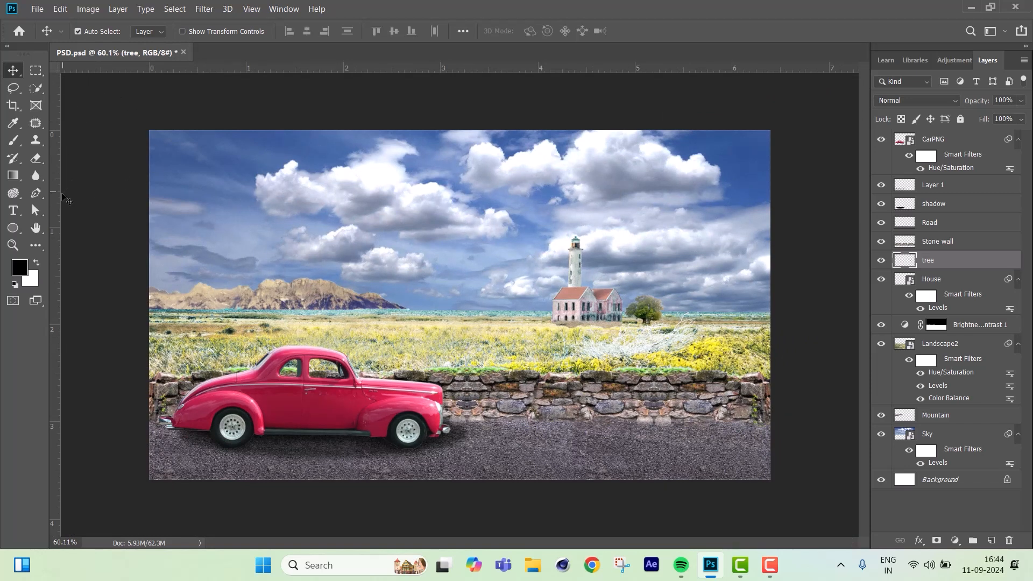
# Add two vertical and two horizontal guides across the composite to form a rule-of-thirds grid.
pyautogui.moveTo(54, 203); pyautogui.dragTo(292, 255)
pyautogui.moveTo(56, 224); pyautogui.dragTo(583, 342)
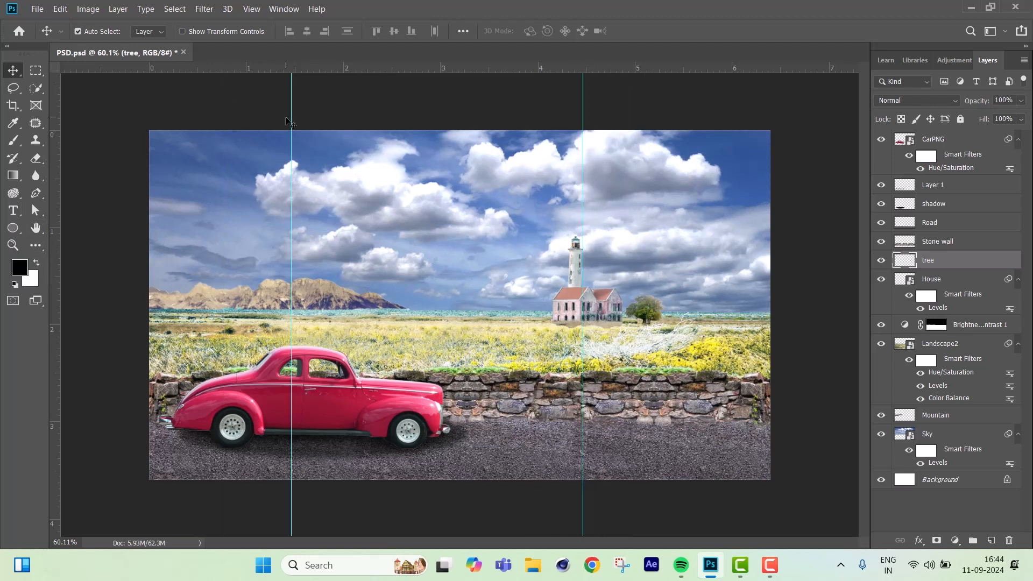
pyautogui.moveTo(290, 118); pyautogui.dragTo(327, 116)
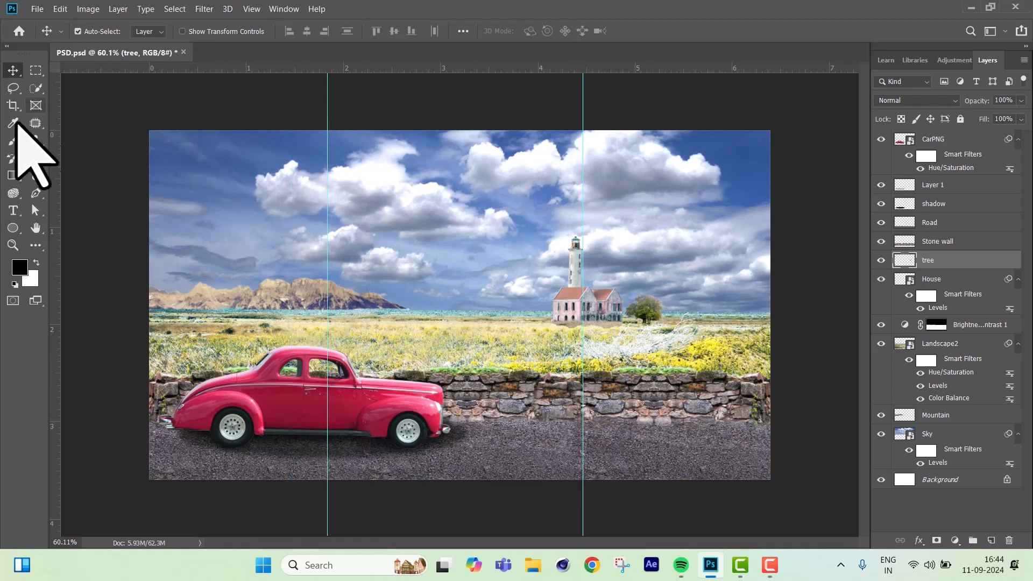
pyautogui.moveTo(262, 67); pyautogui.dragTo(257, 254)
pyautogui.moveTo(567, 67); pyautogui.dragTo(555, 352)
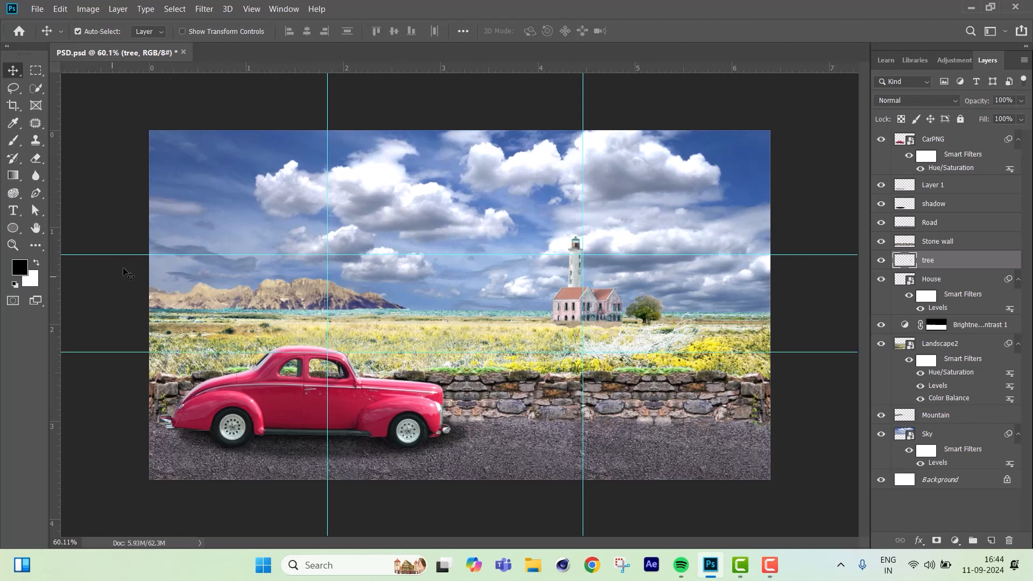
# Fine-tune the grid guides to about 2.05 and 4.3 on the horizontal ruler and about 1.1 and 2.3 on the vertical ruler.
pyautogui.moveTo(122, 255)
pyautogui.mouseDown()
pyautogui.moveTo(123, 225)
pyautogui.moveTo(123, 240)
pyautogui.mouseUp()
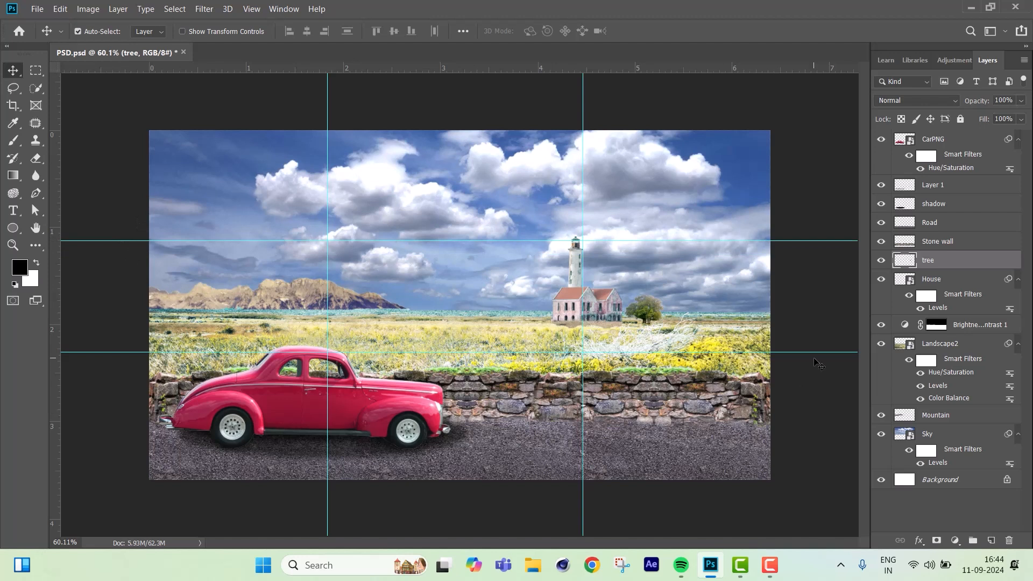
pyautogui.moveTo(814, 352); pyautogui.dragTo(813, 358)
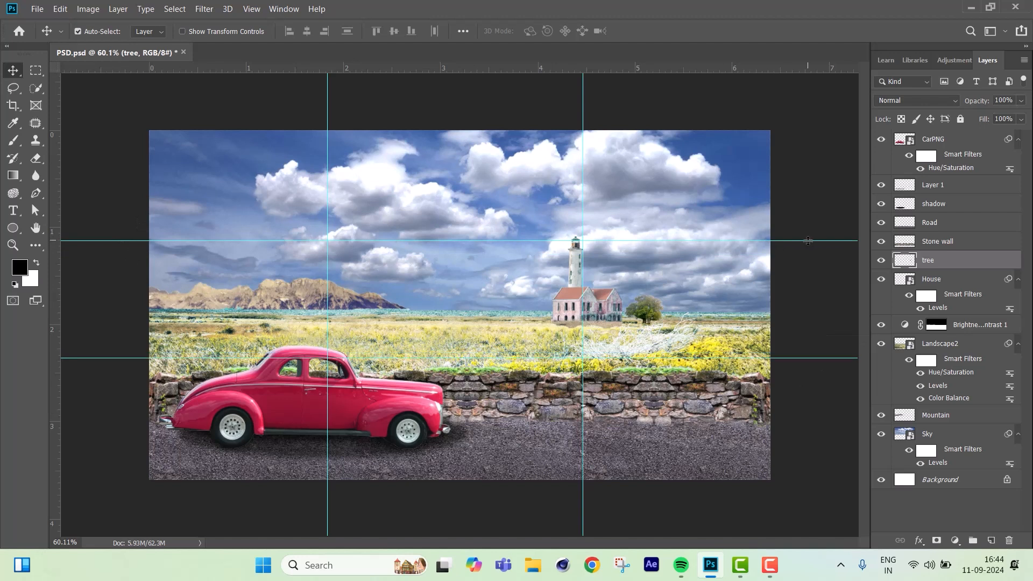
pyautogui.moveTo(809, 241); pyautogui.dragTo(808, 237)
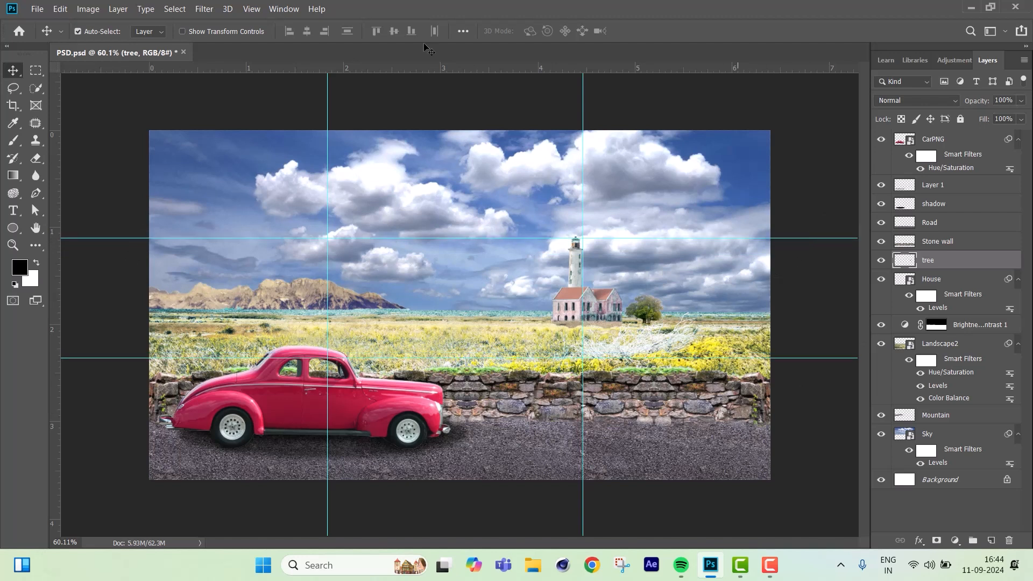
pyautogui.moveTo(327, 107)
pyautogui.mouseDown()
pyautogui.moveTo(306, 106)
pyautogui.moveTo(342, 107)
pyautogui.mouseUp()
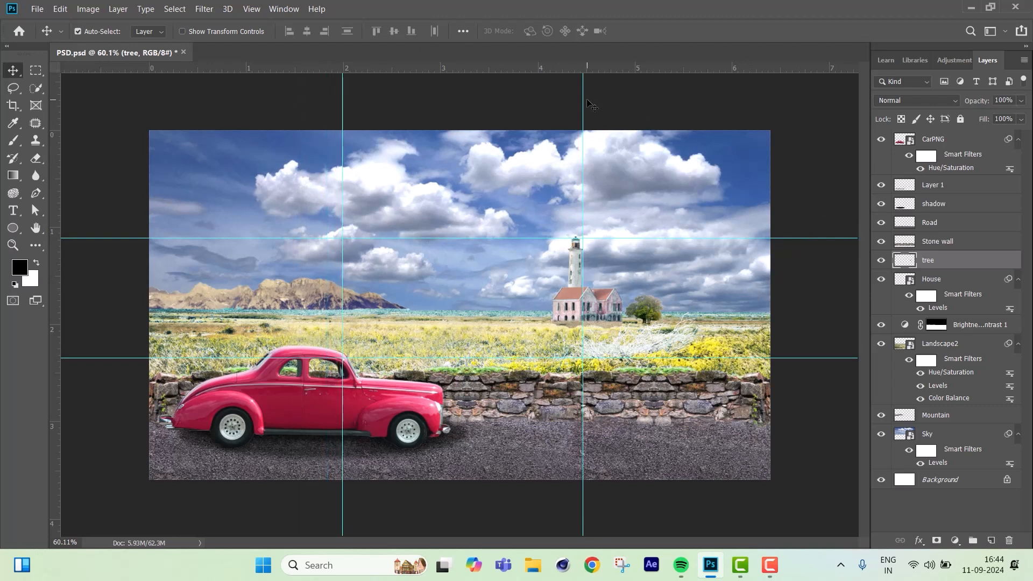
pyautogui.moveTo(584, 99); pyautogui.dragTo(571, 99)
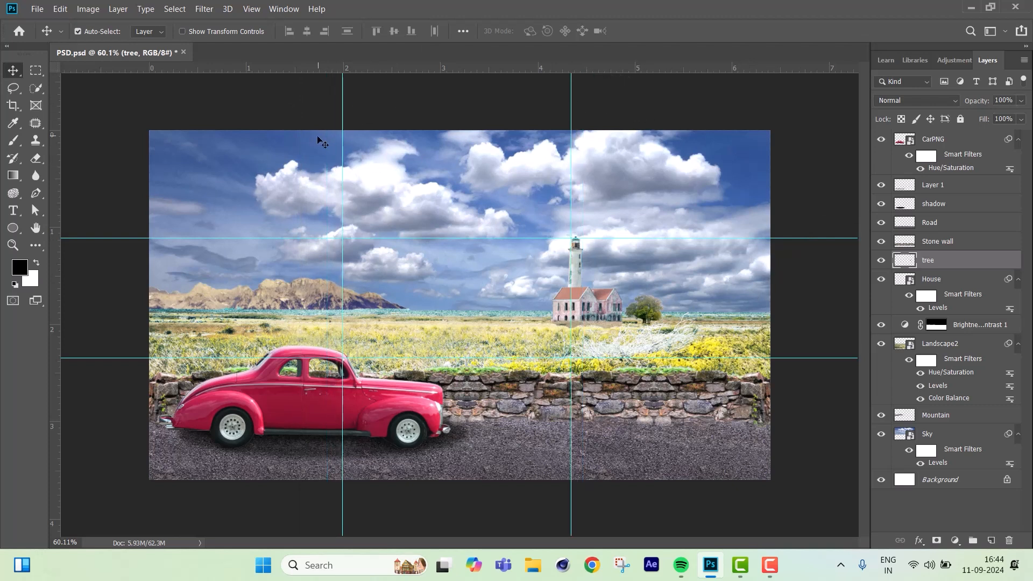
pyautogui.moveTo(344, 100); pyautogui.dragTo(348, 101)
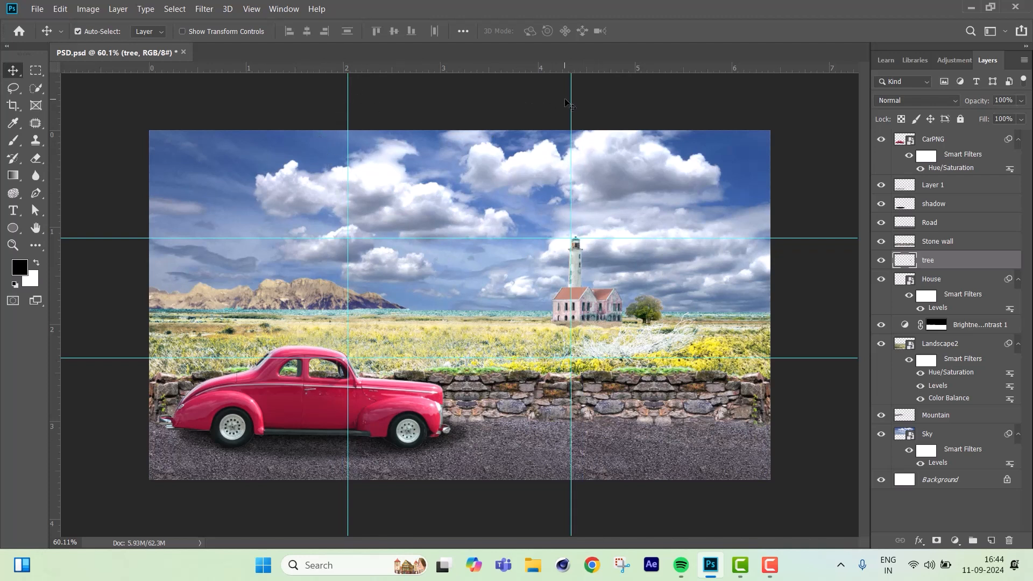
pyautogui.moveTo(572, 103); pyautogui.dragTo(566, 102)
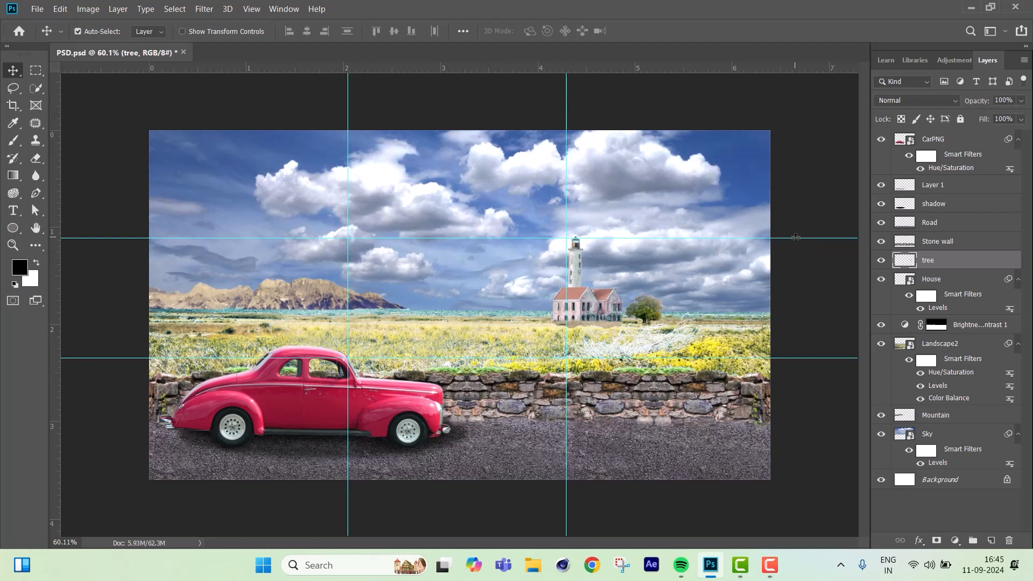
pyautogui.moveTo(795, 237); pyautogui.dragTo(796, 236)
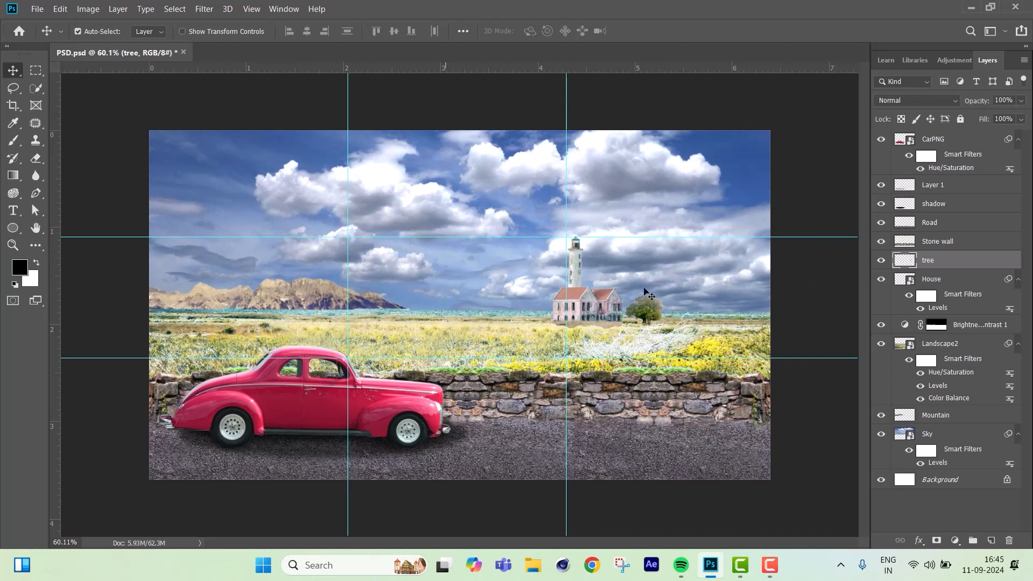
pyautogui.moveTo(805, 236); pyautogui.dragTo(805, 239)
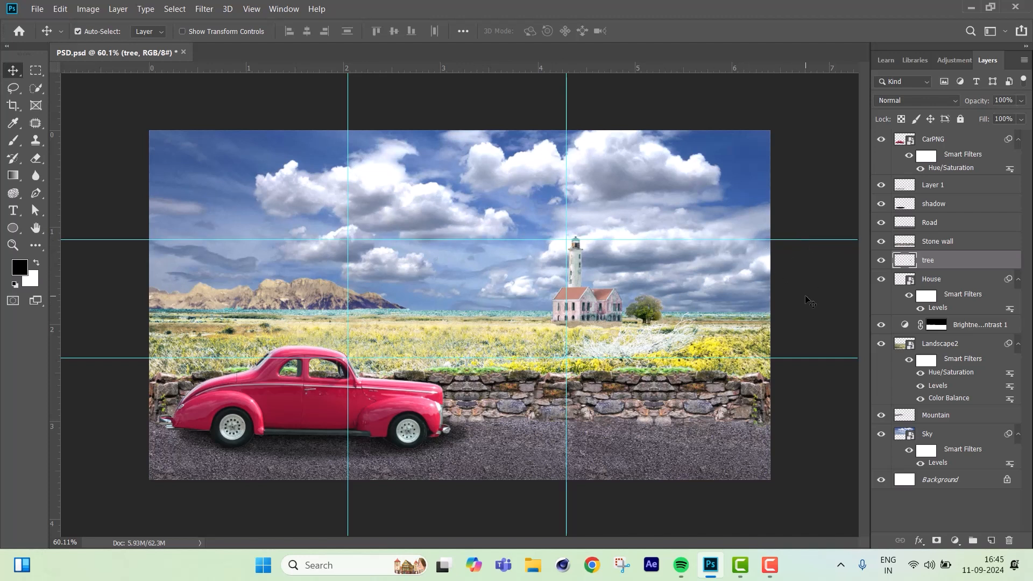
pyautogui.moveTo(824, 358); pyautogui.dragTo(822, 357)
# Move the CarPNG, Layer 1 and shadow layers together to the right with Free Transform, to an X position of about 577 px.
pyautogui.click(456, 435)
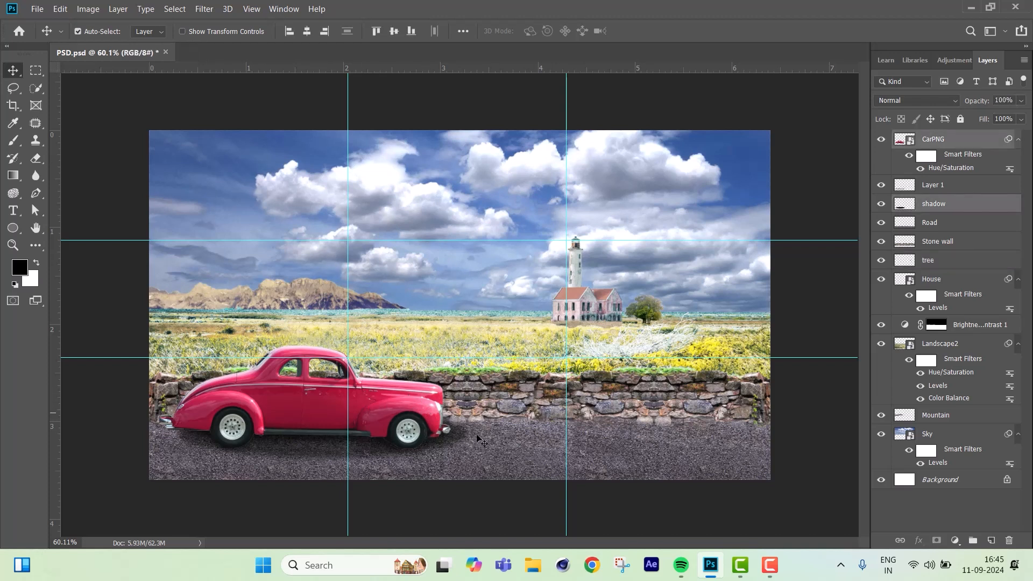
pyautogui.click(957, 141)
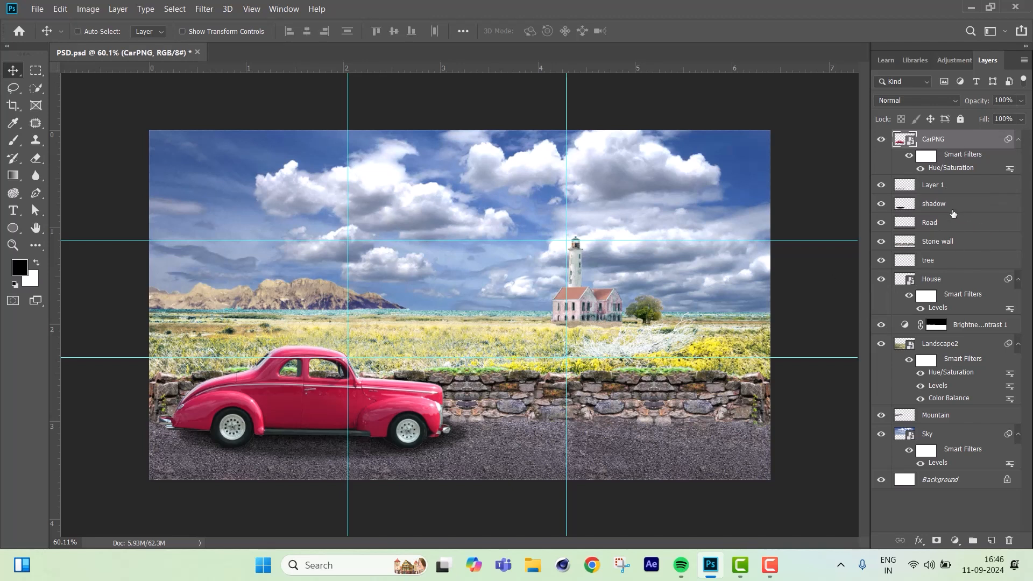
pyautogui.keyDown('ctrl'); pyautogui.click(951, 203); pyautogui.keyUp('ctrl')
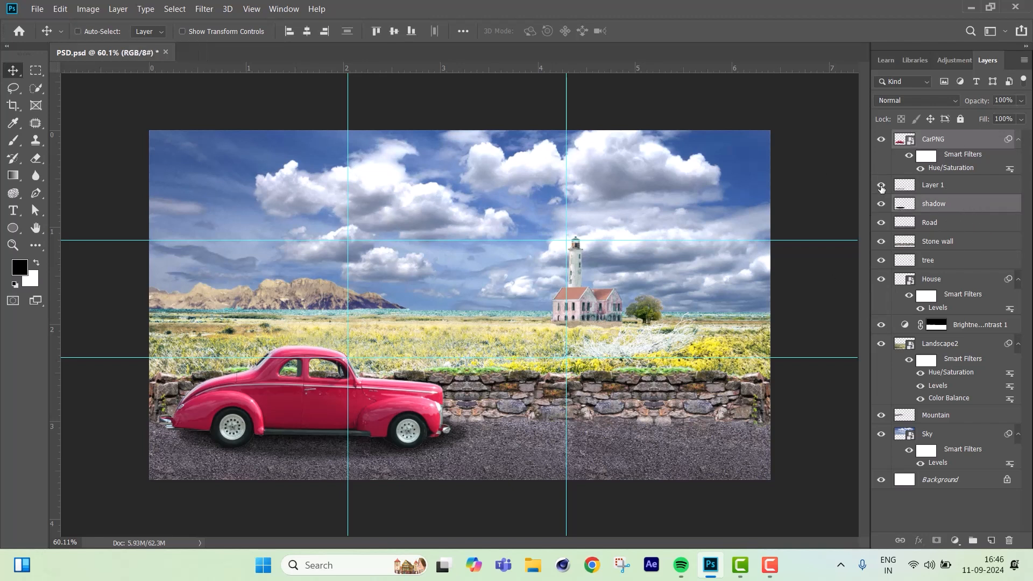
pyautogui.click(881, 186)
pyautogui.click(881, 186)
pyautogui.keyDown('ctrl'); pyautogui.click(962, 186); pyautogui.keyUp('ctrl')
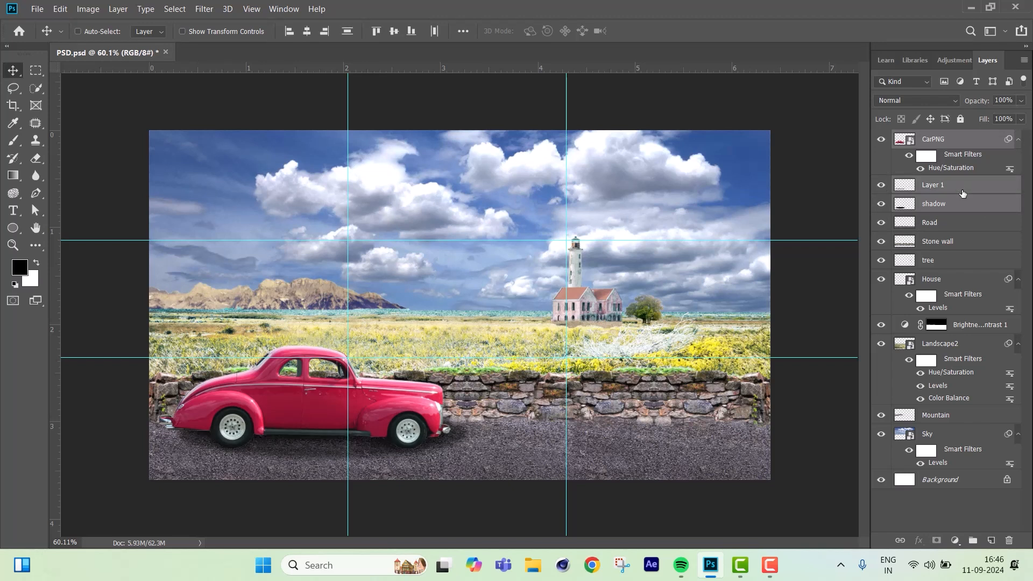
pyautogui.hotkey('ctrl', 't')
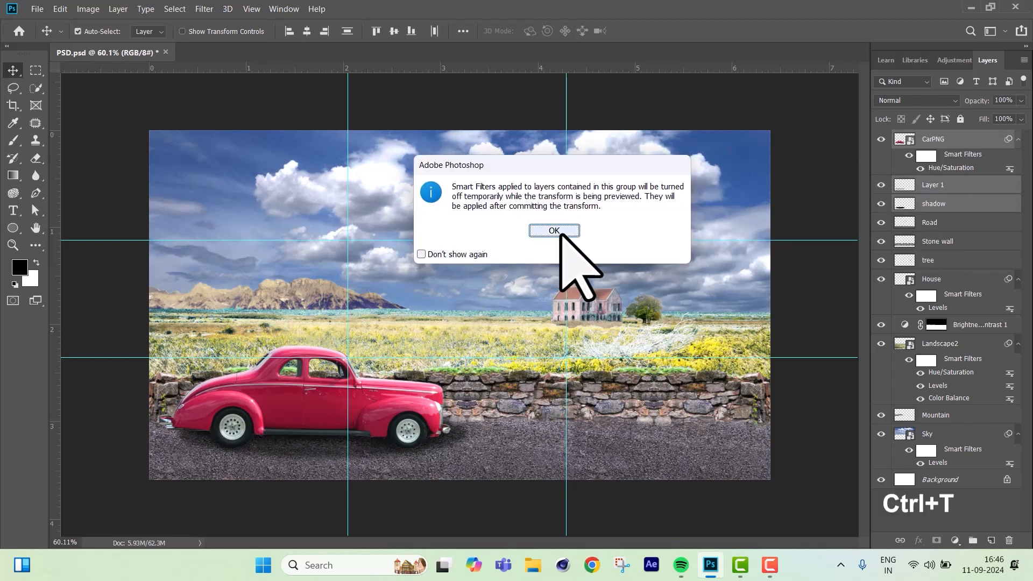
pyautogui.click(563, 230)
pyautogui.press('Right')
pyautogui.press('Right')
pyautogui.press('Right')
pyautogui.press('Right')
pyautogui.press('Right')
pyautogui.press('Right')
pyautogui.press('Right')
pyautogui.press('Right')
pyautogui.press('Right')
pyautogui.press('Right')
pyautogui.press('Right')
pyautogui.press('Right')
pyautogui.press('Right')
pyautogui.press('Right')
pyautogui.press('Right')
pyautogui.press('Right')
pyautogui.press('Right')
pyautogui.press('Right')
pyautogui.press('Right')
pyautogui.press('Right')
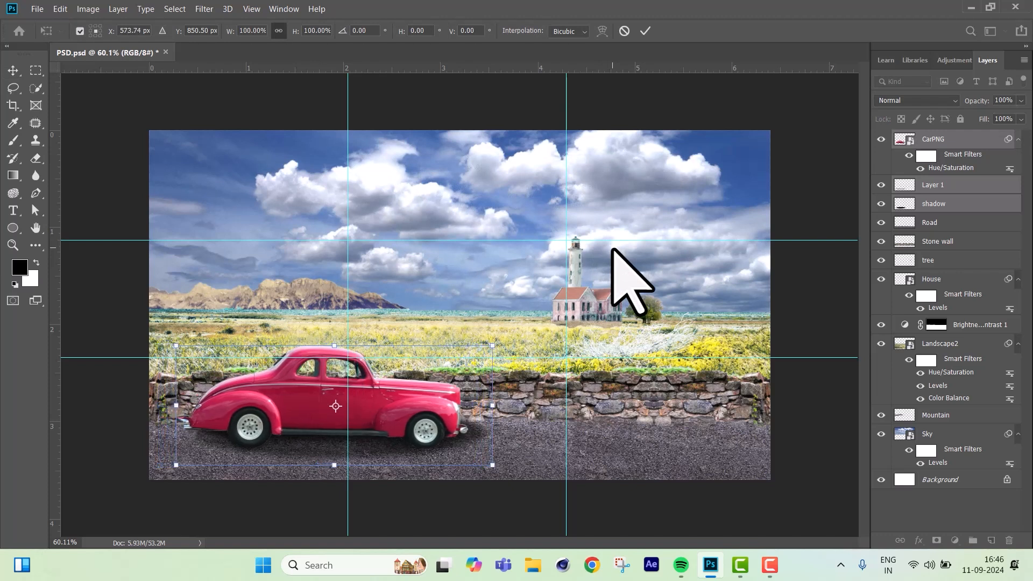
pyautogui.press('Right')
pyautogui.press('Right')
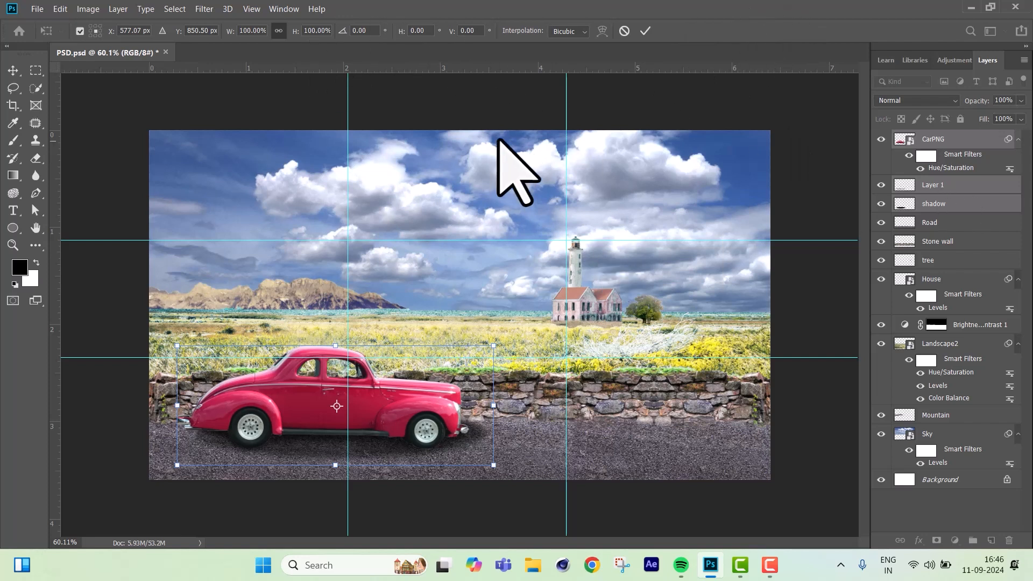
pyautogui.press('Return')
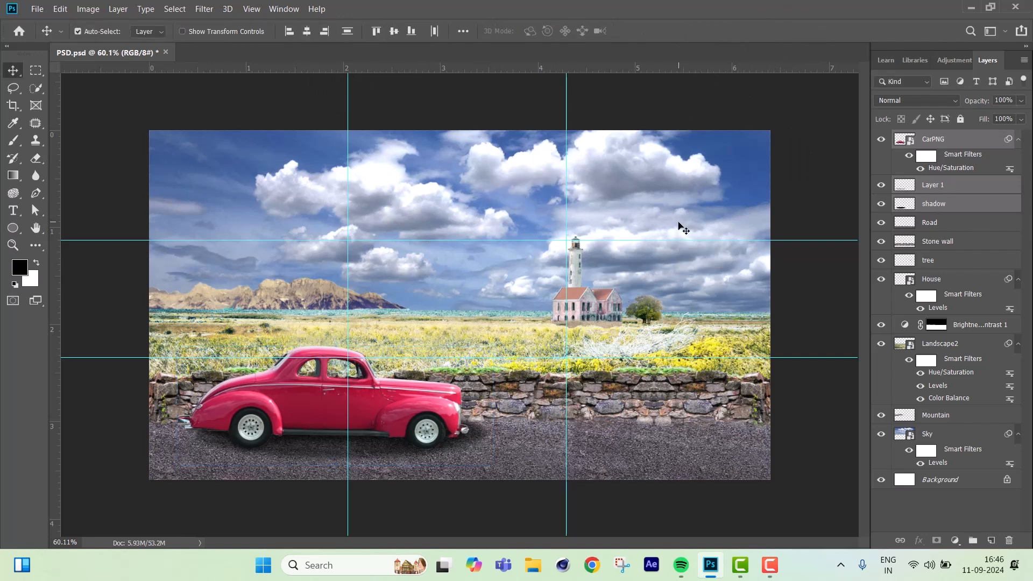
# Move the House layer up so the lighthouse top crosses the upper guide, with a slight nudge back down toward the meadow.
pyautogui.click(591, 306)
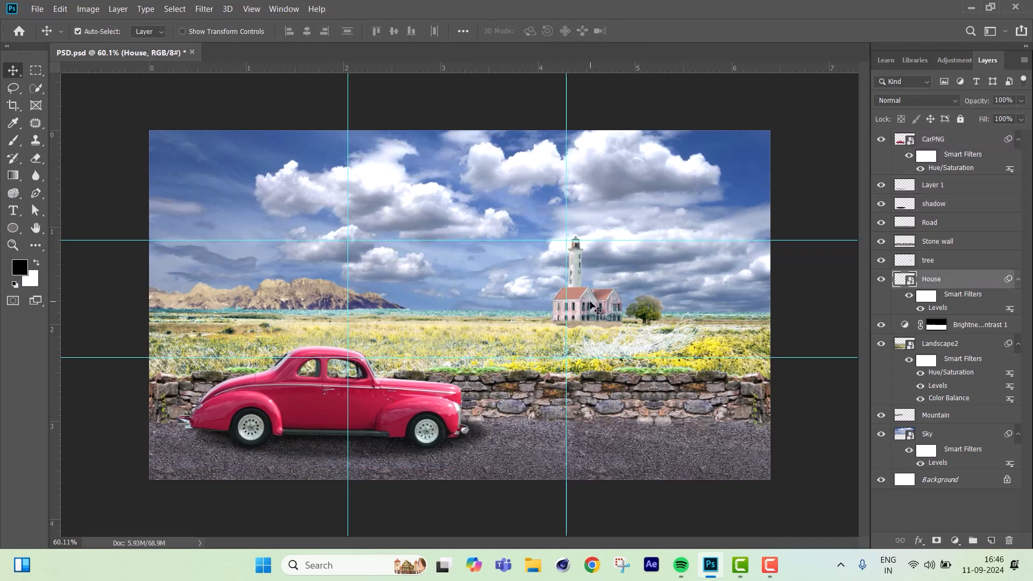
pyautogui.scroll(5, 619, 347)
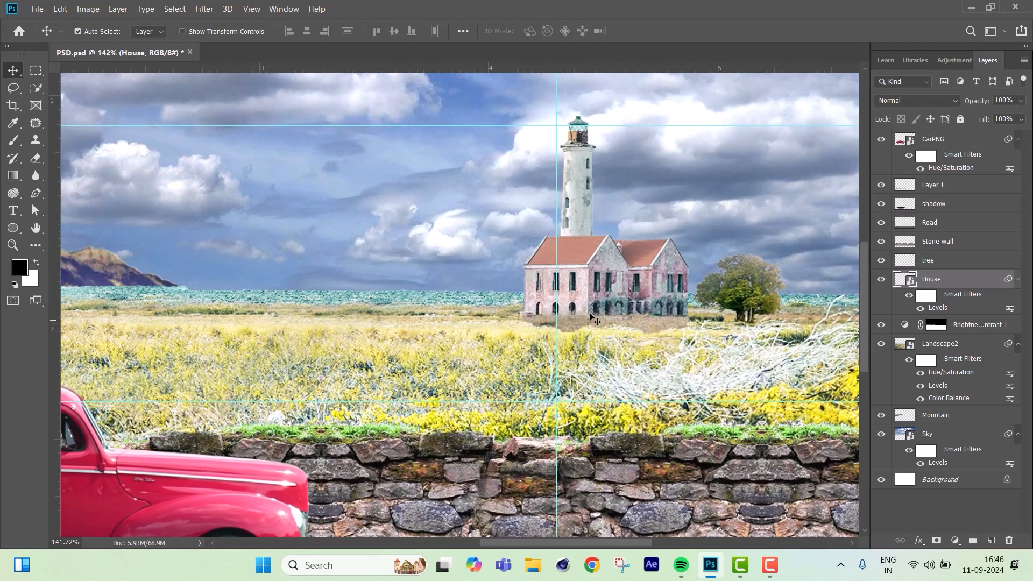
pyautogui.moveTo(597, 289); pyautogui.dragTo(600, 281)
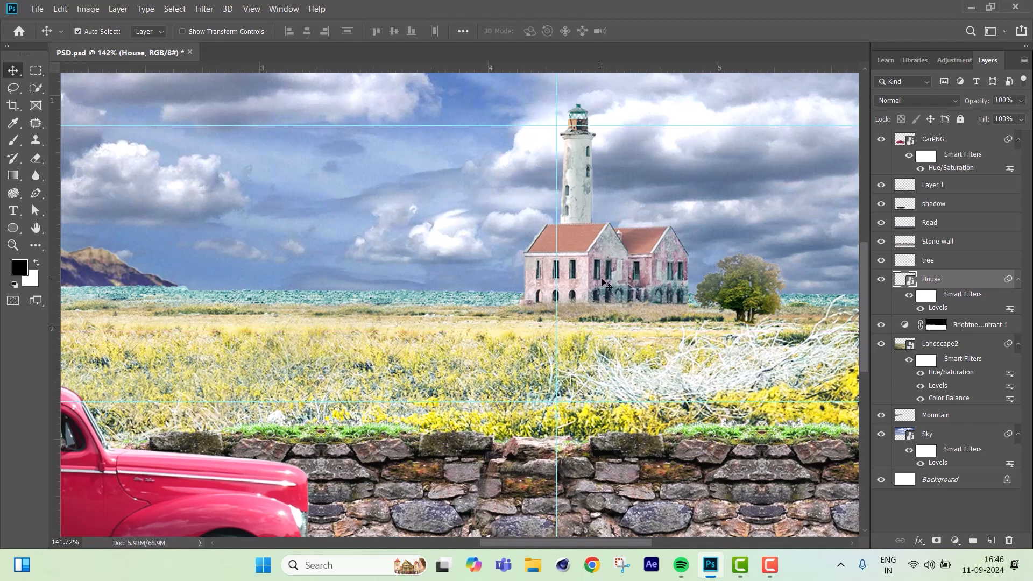
pyautogui.press('Down')
pyautogui.press('Down')
pyautogui.press('Down')
pyautogui.press('Down')
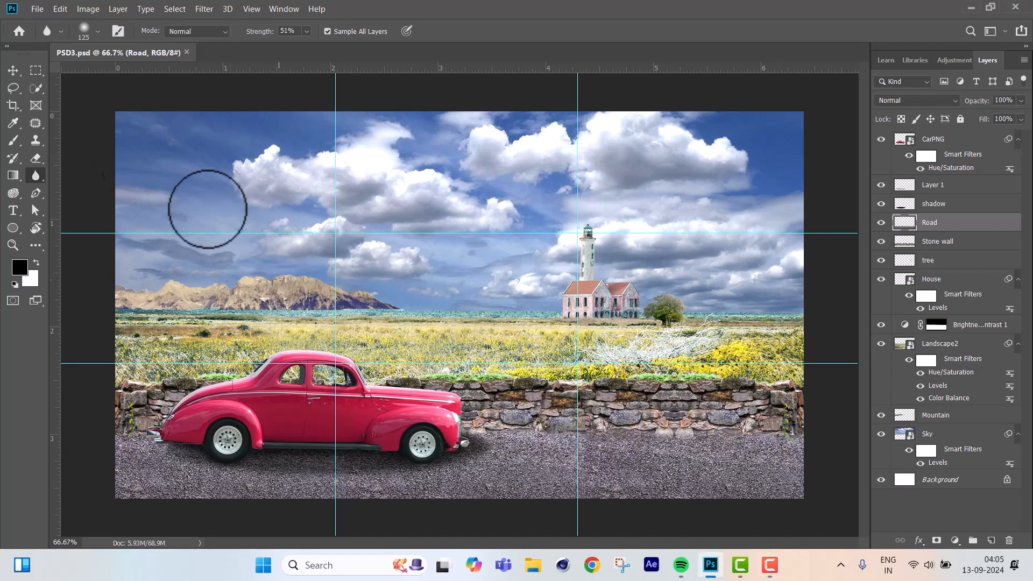
# Apply a Gaussian Blur with a 1.0 pixel radius to the Mountain layer.
pyautogui.click(17, 72)
pyautogui.click(294, 292)
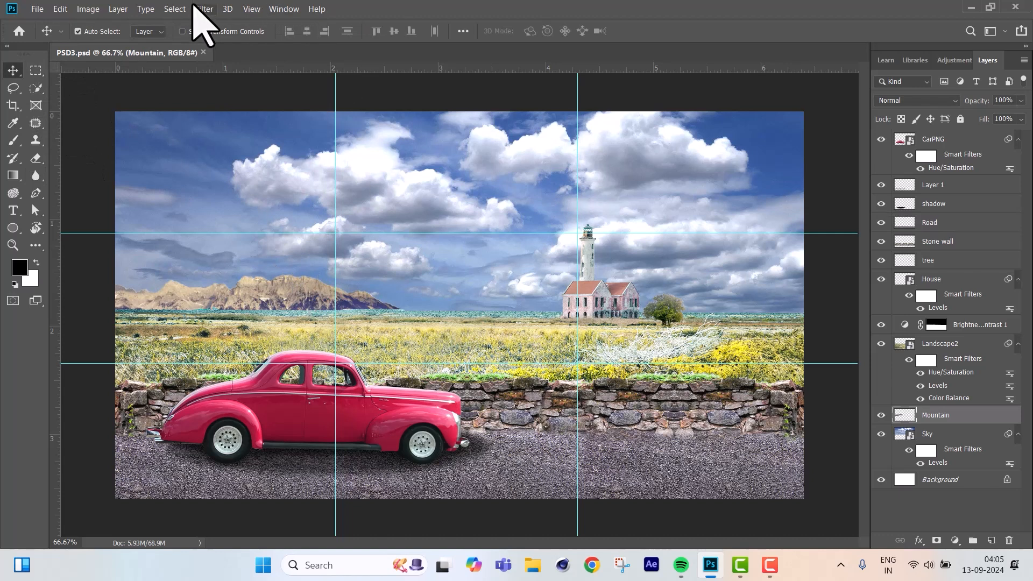
pyautogui.click(200, 9)
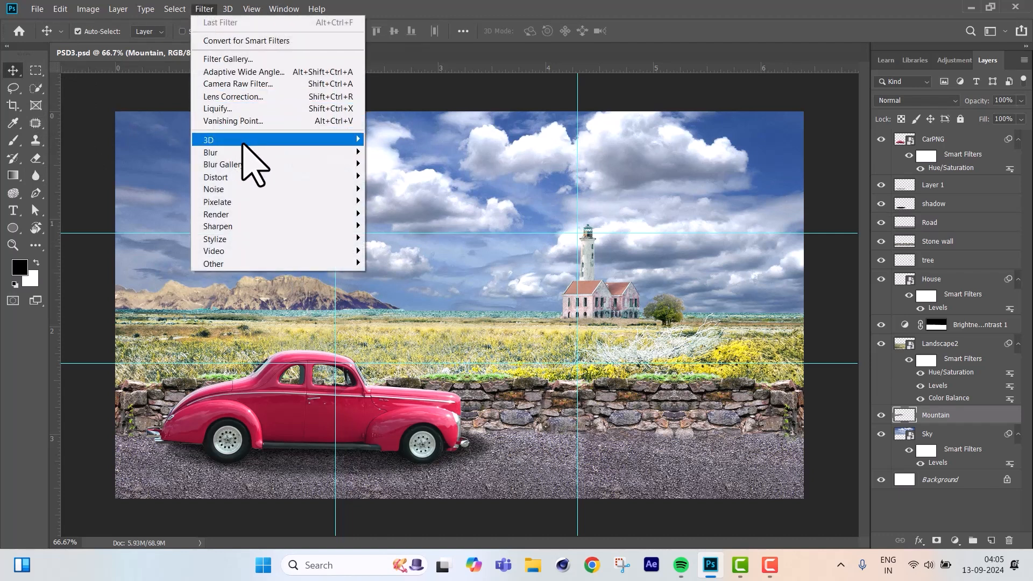
pyautogui.moveTo(304, 166)
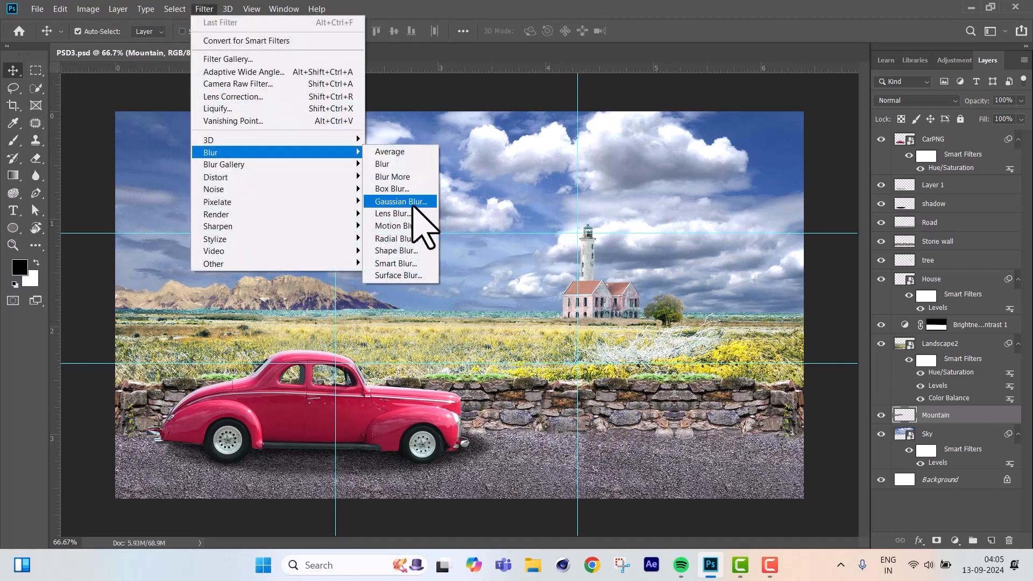
pyautogui.click(420, 202)
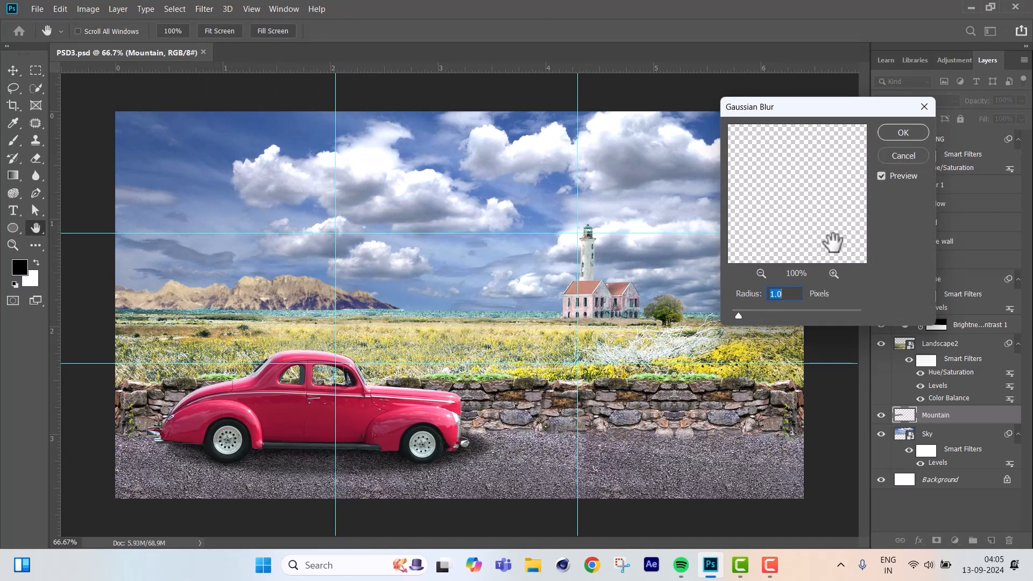
pyautogui.click(893, 134)
# Soften the tree layer with a Gaussian Blur of 1.0 pixel radius.
pyautogui.click(674, 309)
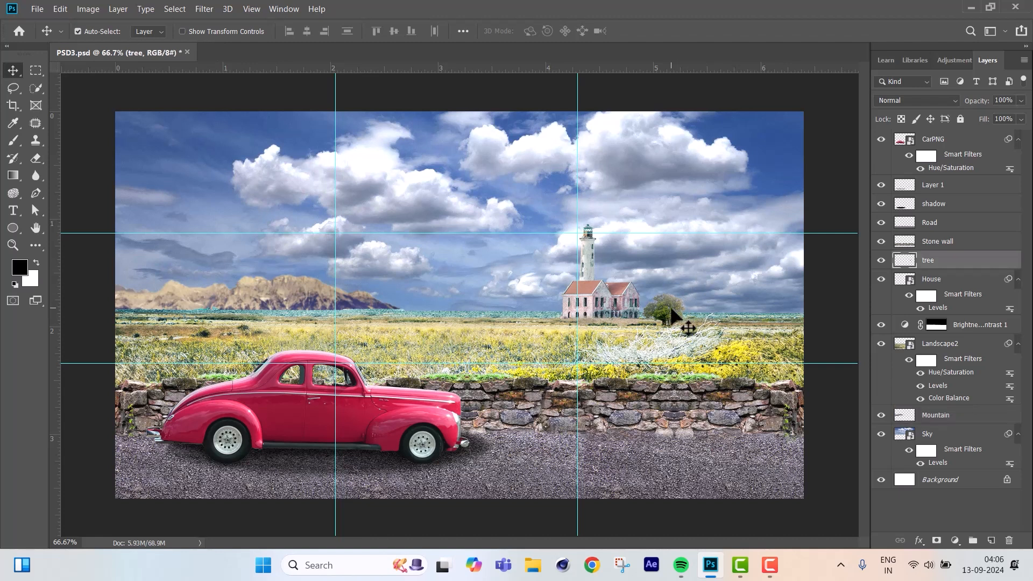
pyautogui.click(205, 9)
pyautogui.moveTo(256, 152)
pyautogui.click(414, 201)
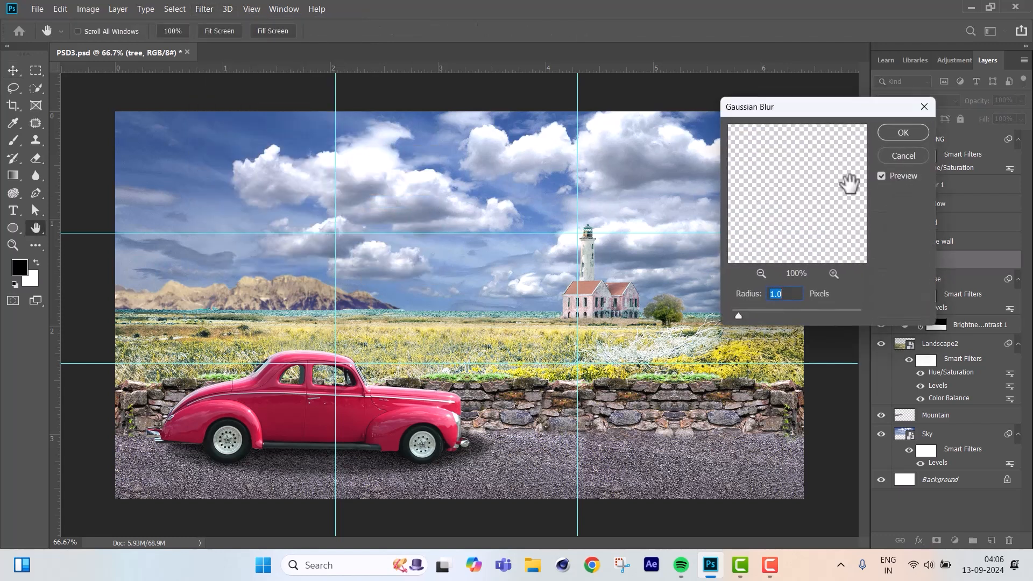
pyautogui.click(908, 133)
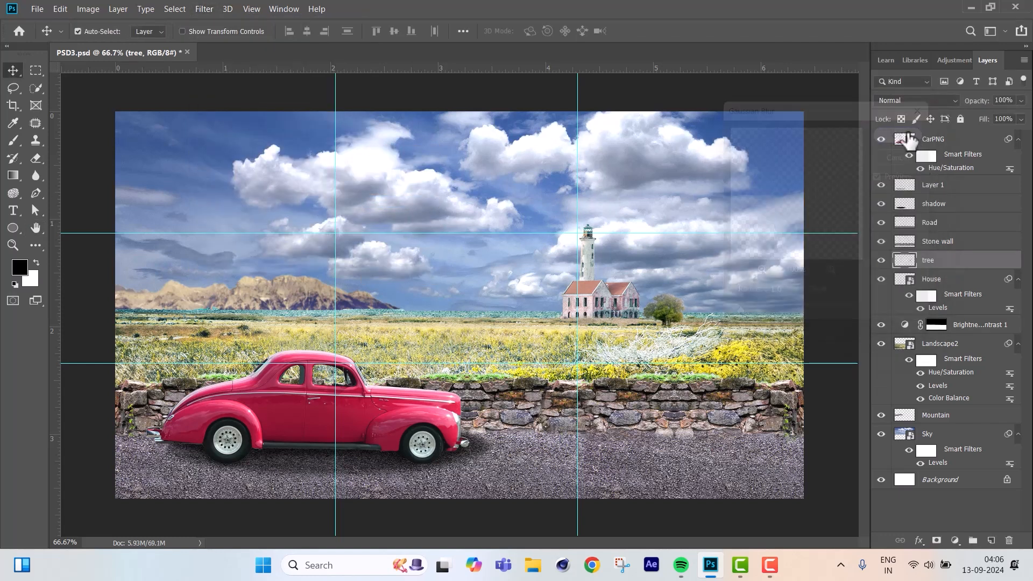
# Convert the Landscape2 layer and its Brightness/Contrast 1 adjustment into a single smart object.
pyautogui.click(951, 350)
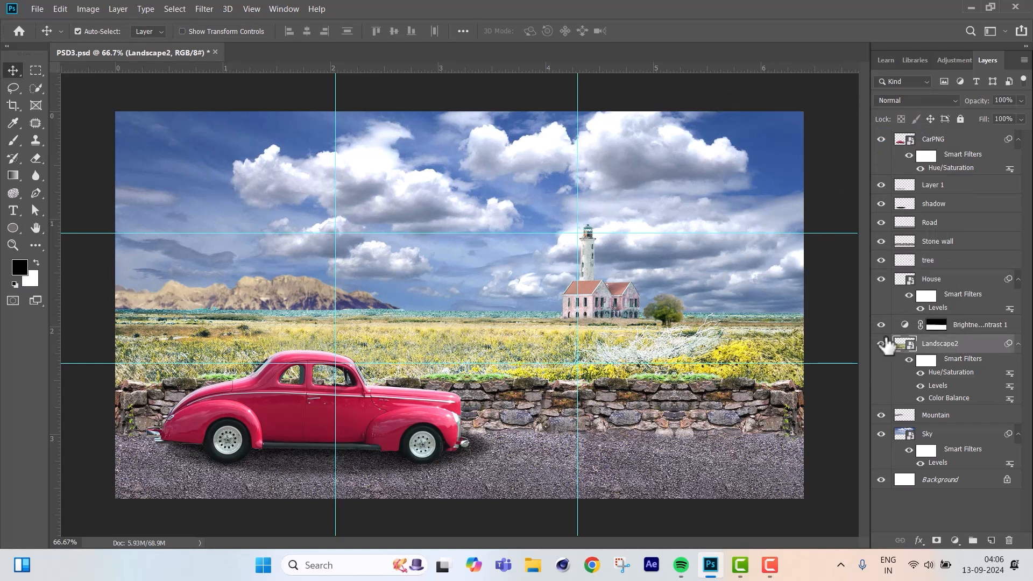
pyautogui.click(972, 327)
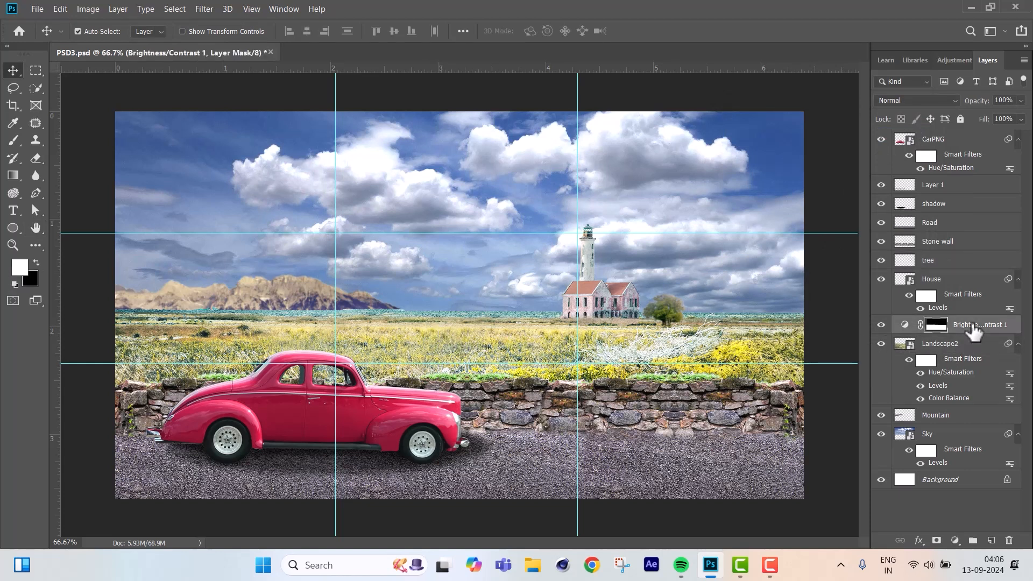
pyautogui.keyDown('ctrl'); pyautogui.click(966, 347); pyautogui.keyUp('ctrl')
pyautogui.rightClick(967, 347)
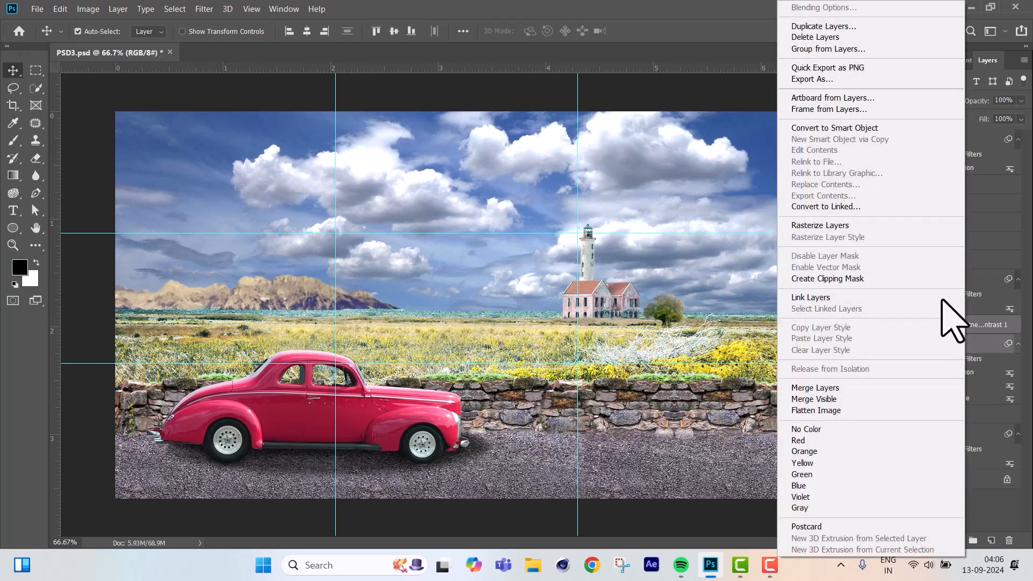
pyautogui.click(869, 129)
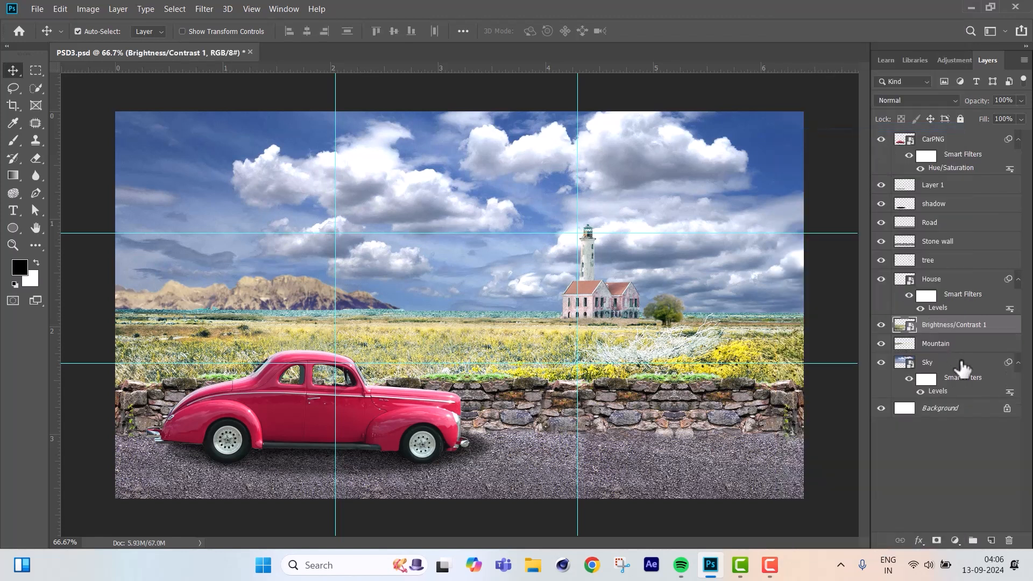
# Rasterize the Brightness/Contrast 1 smart object in the layer stack and activate the Blur Tool.
pyautogui.rightClick(945, 327)
pyautogui.click(860, 226)
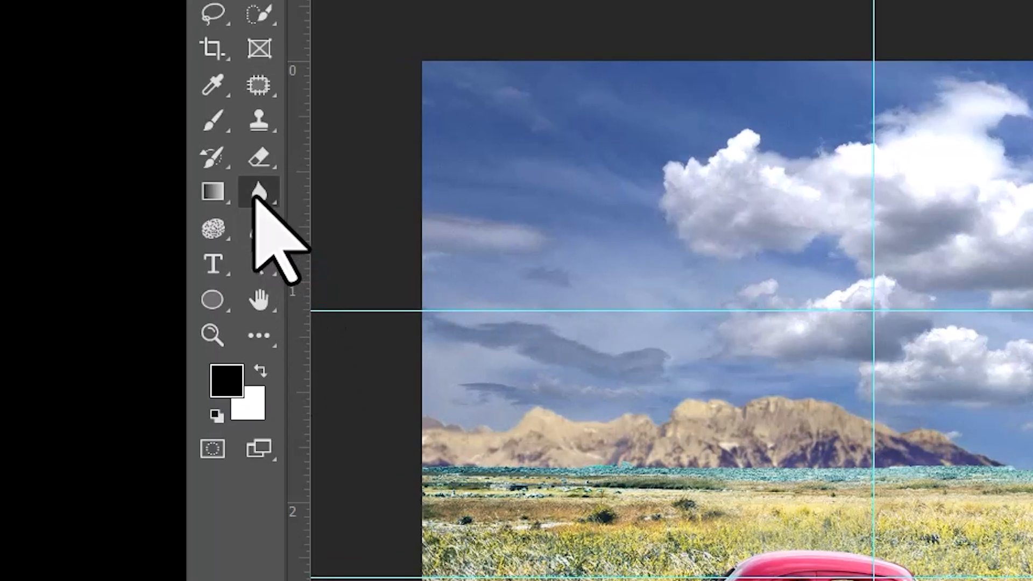
pyautogui.rightClick(254, 198)
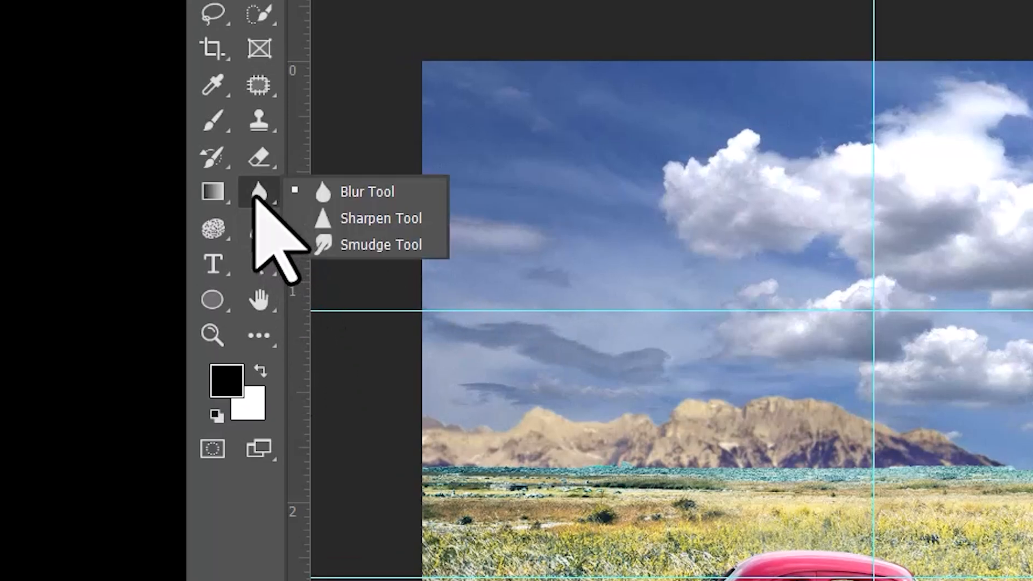
pyautogui.click(369, 194)
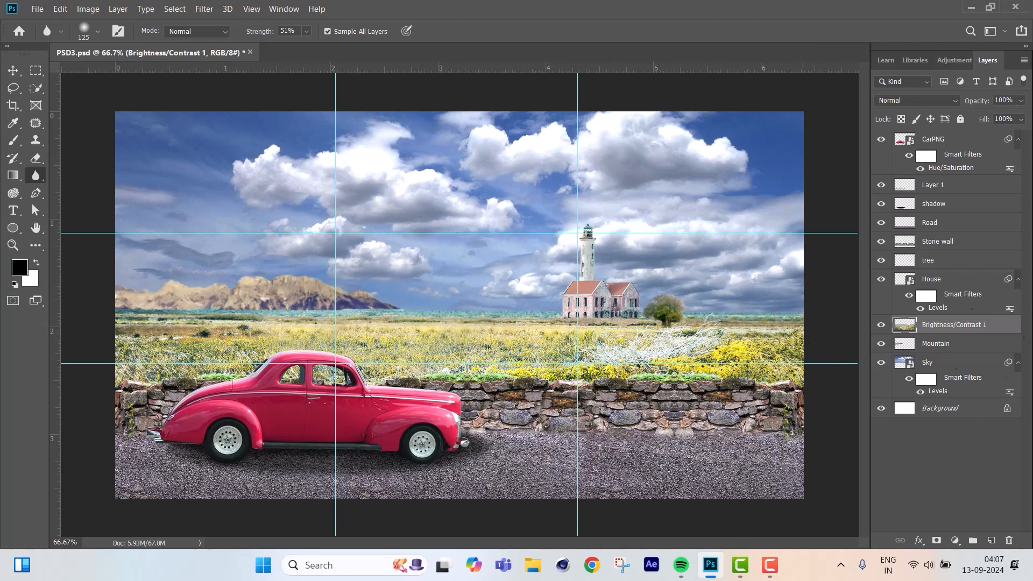
# Select the CarPNG, Layer 1 and shadow layers together and scale them up slightly with Free Transform.
pyautogui.click(930, 141)
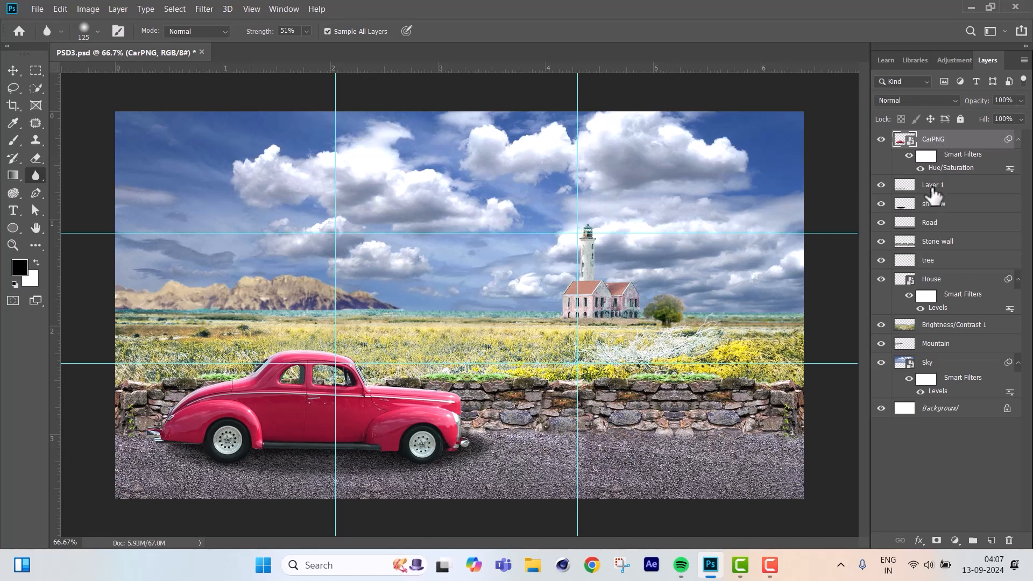
pyautogui.click(932, 187)
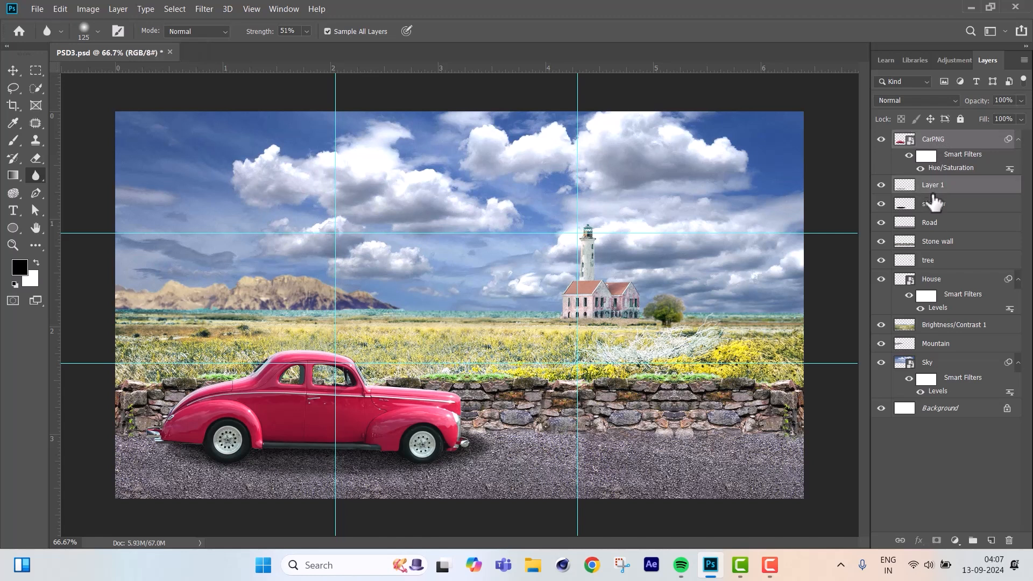
pyautogui.keyDown('shift'); pyautogui.click(933, 207); pyautogui.keyUp('shift')
pyautogui.hotkey('ctrl', 't')
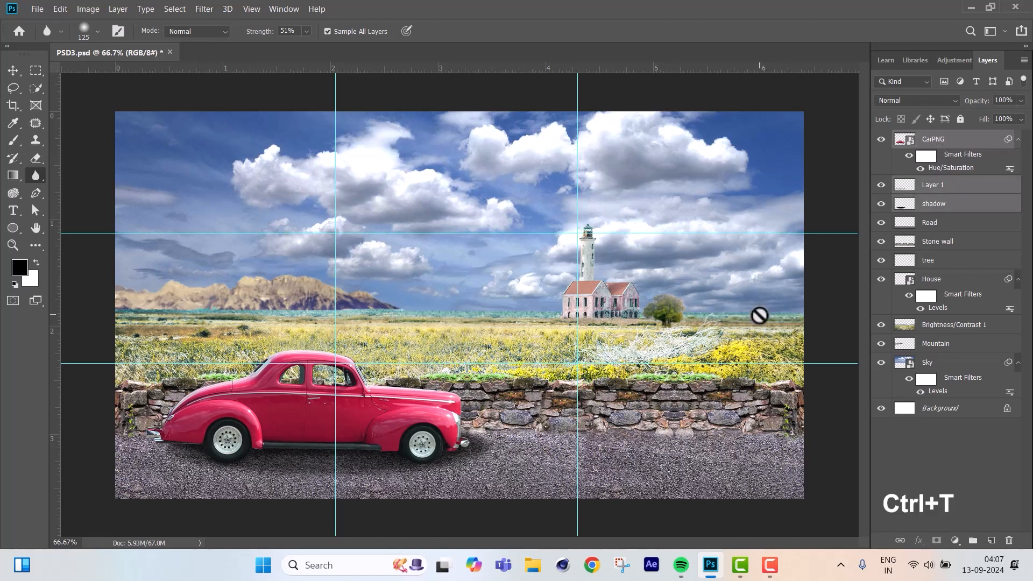
pyautogui.click(575, 233)
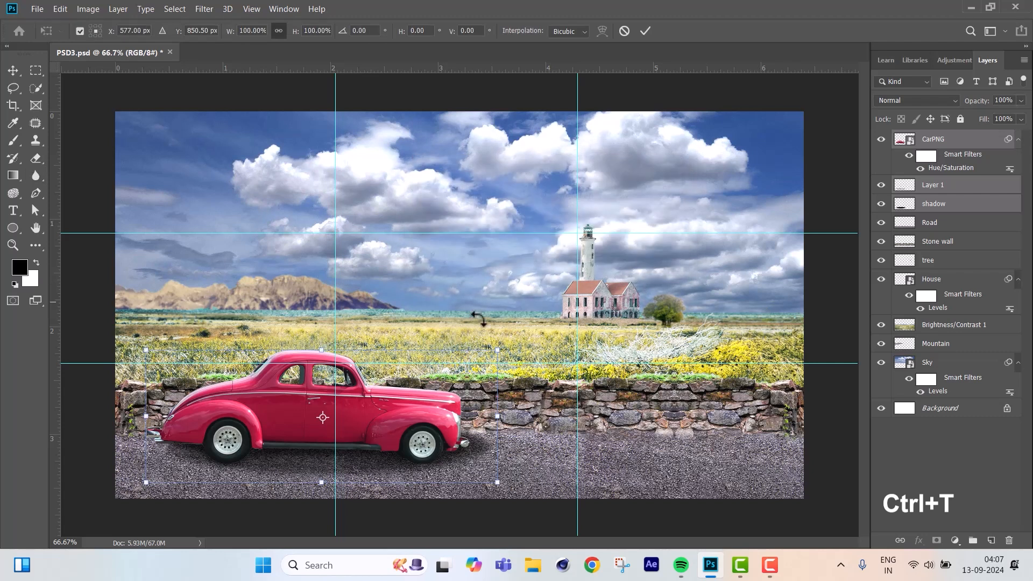
pyautogui.moveTo(501, 348); pyautogui.dragTo(541, 341)
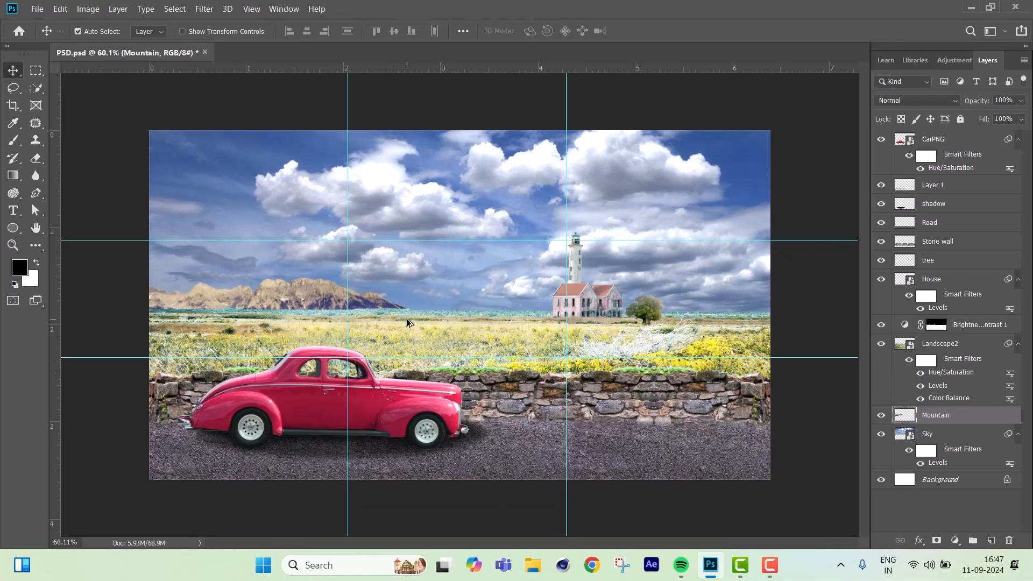